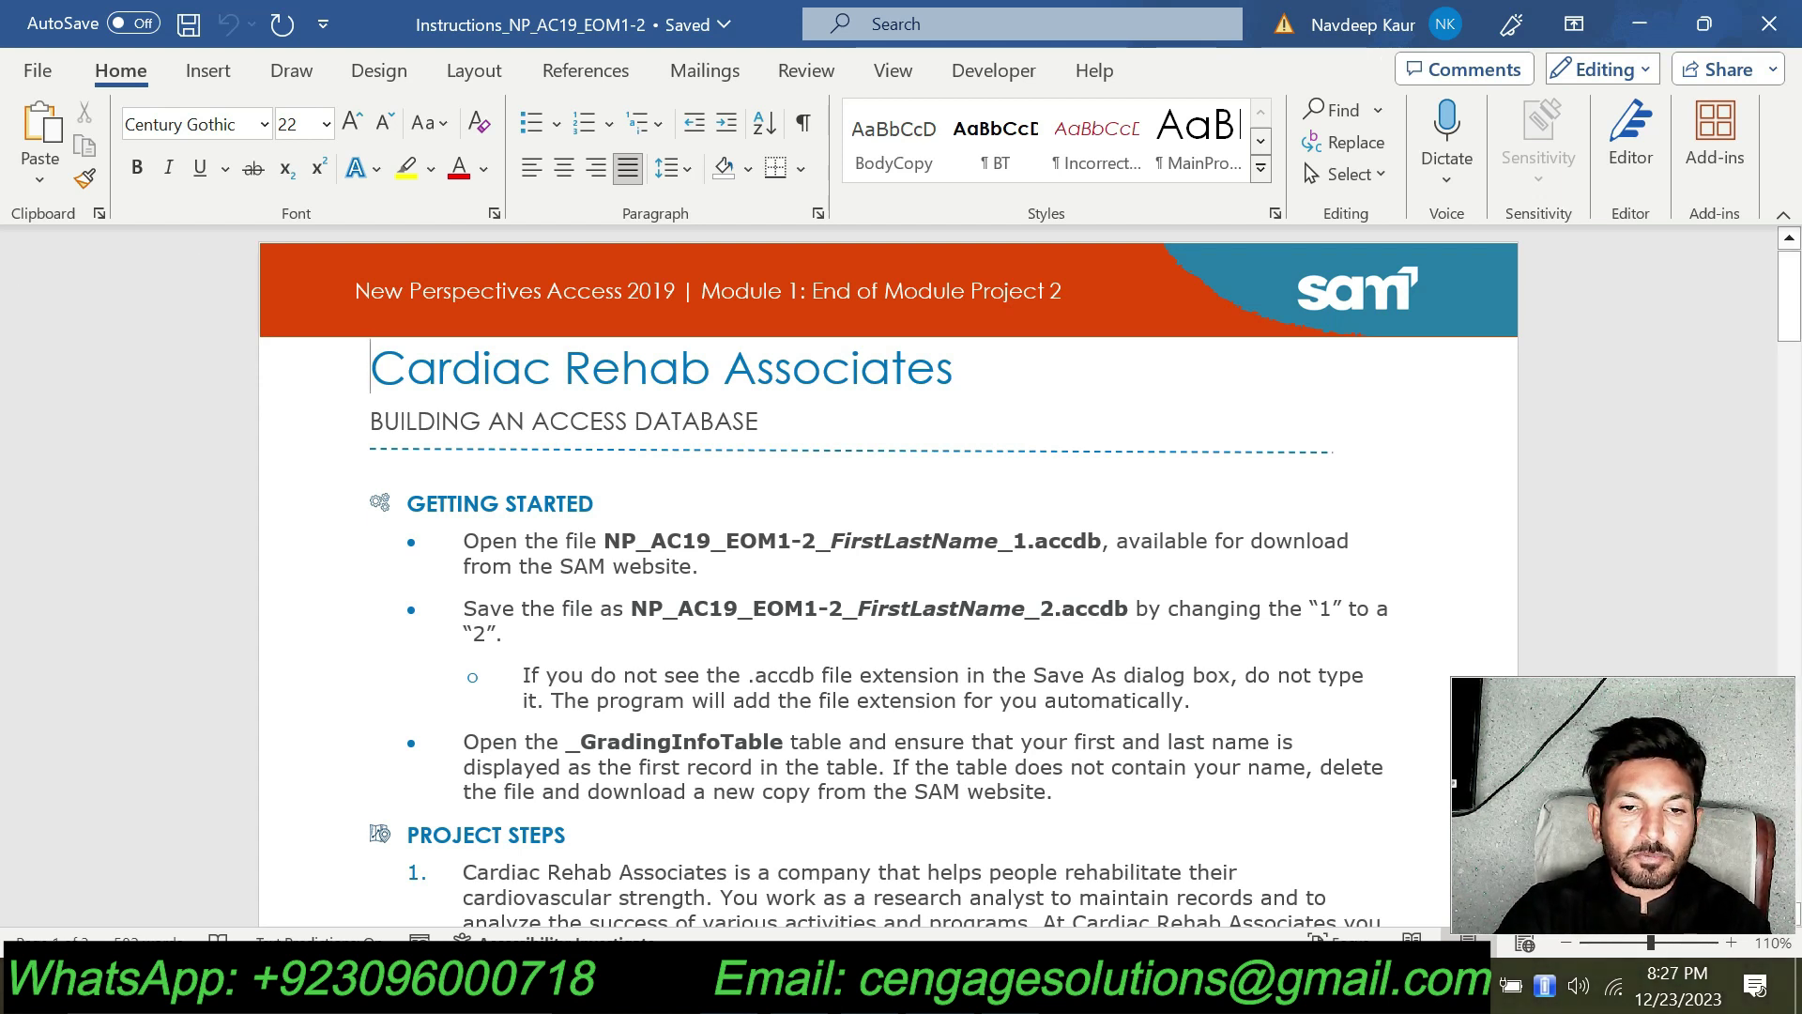
Check the starting file name in the instructions against the database open in Access, and open its Clients form.
drag(604, 540, 1101, 540)
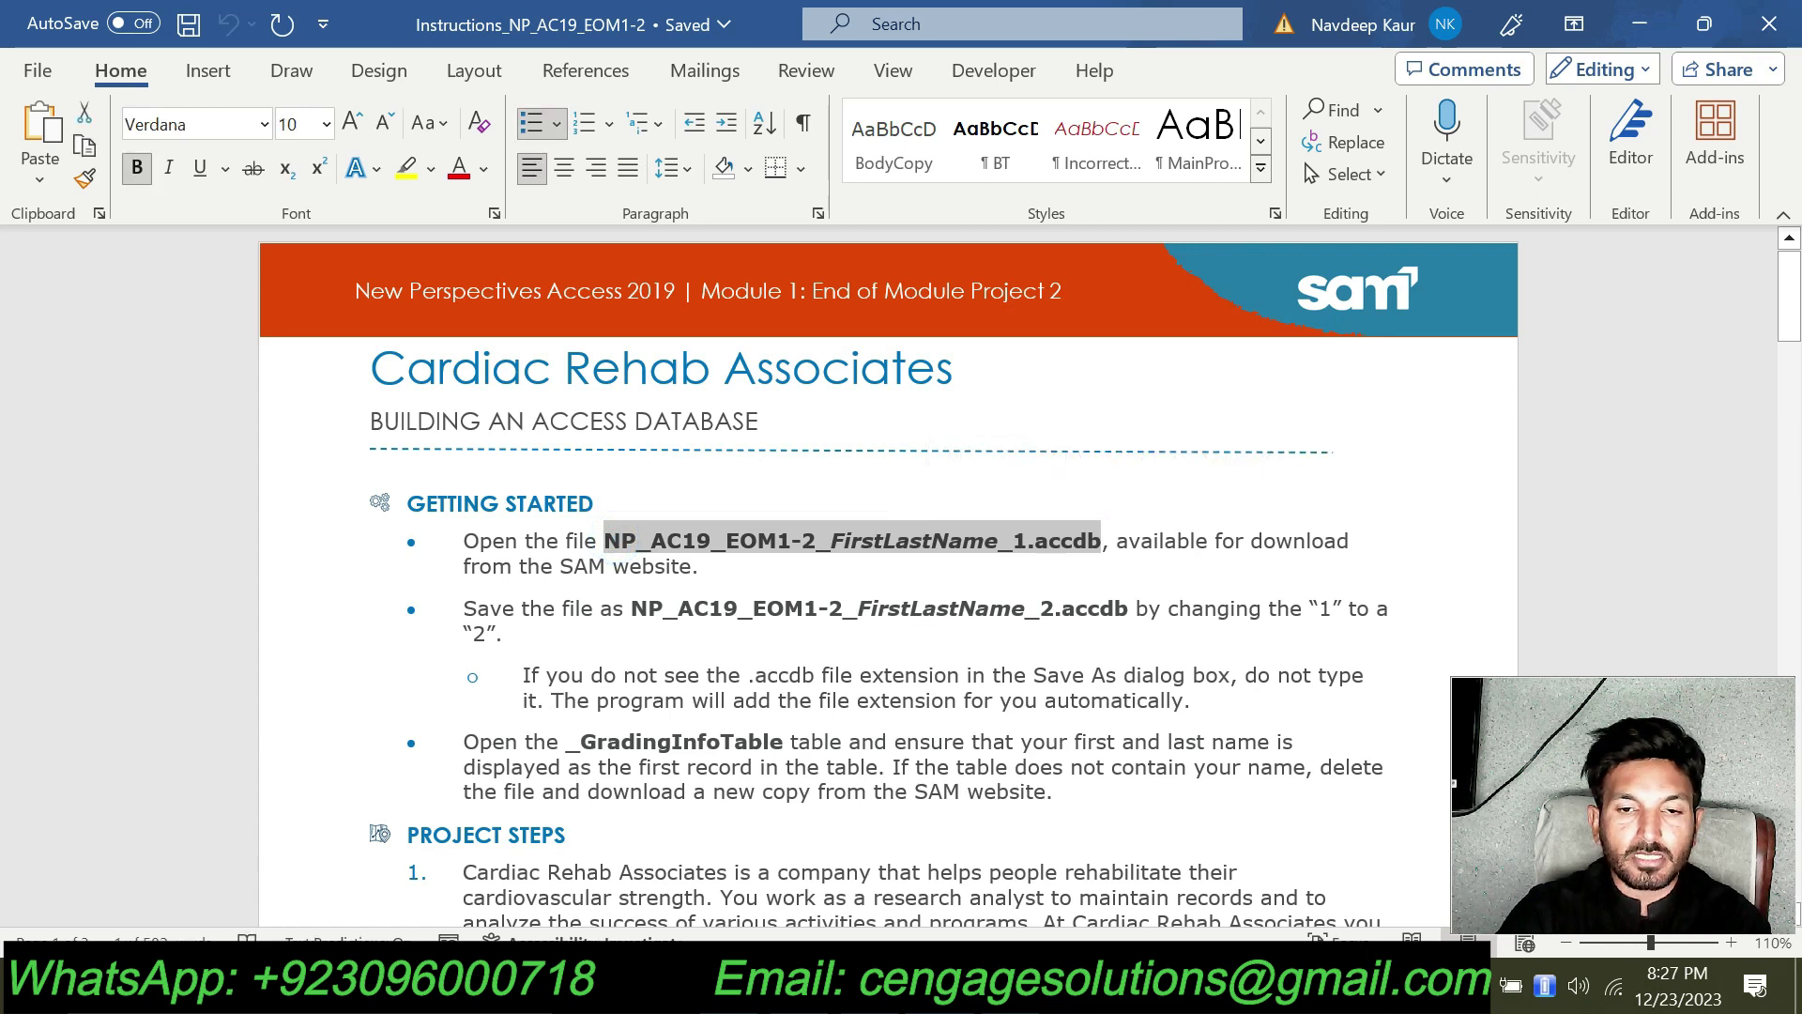
key(alt+Tab)
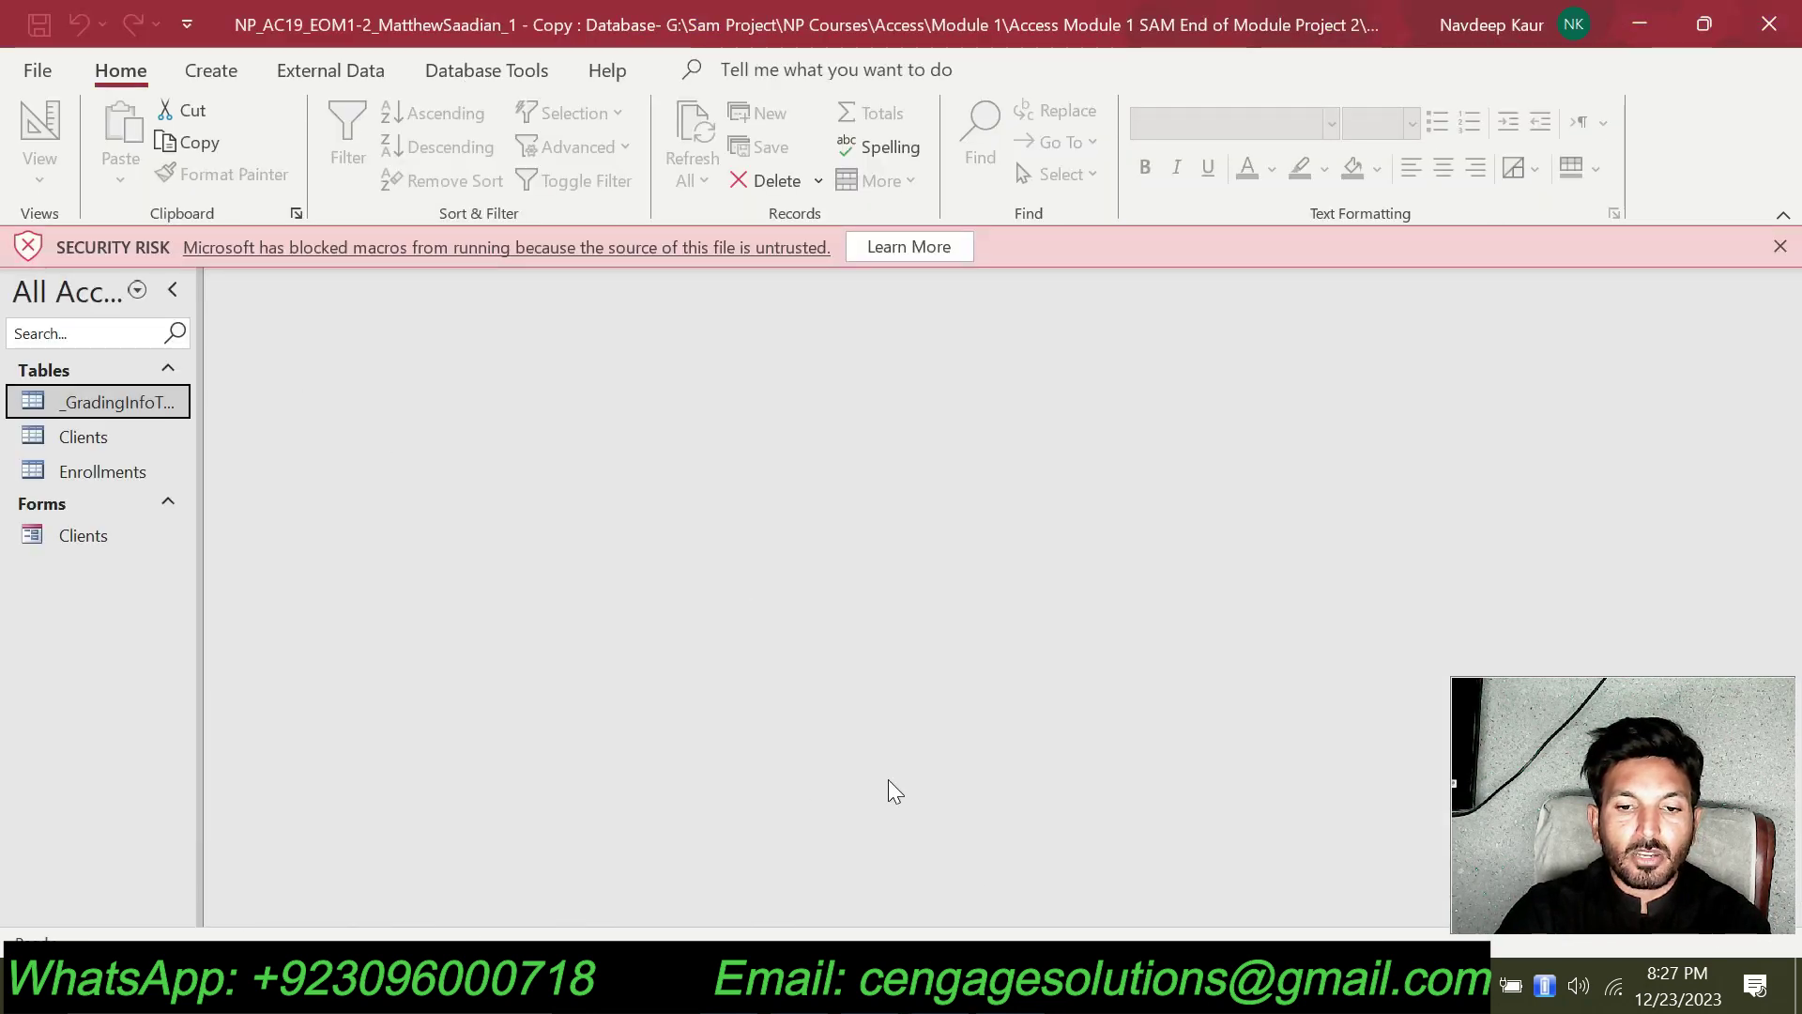
key(alt+Tab)
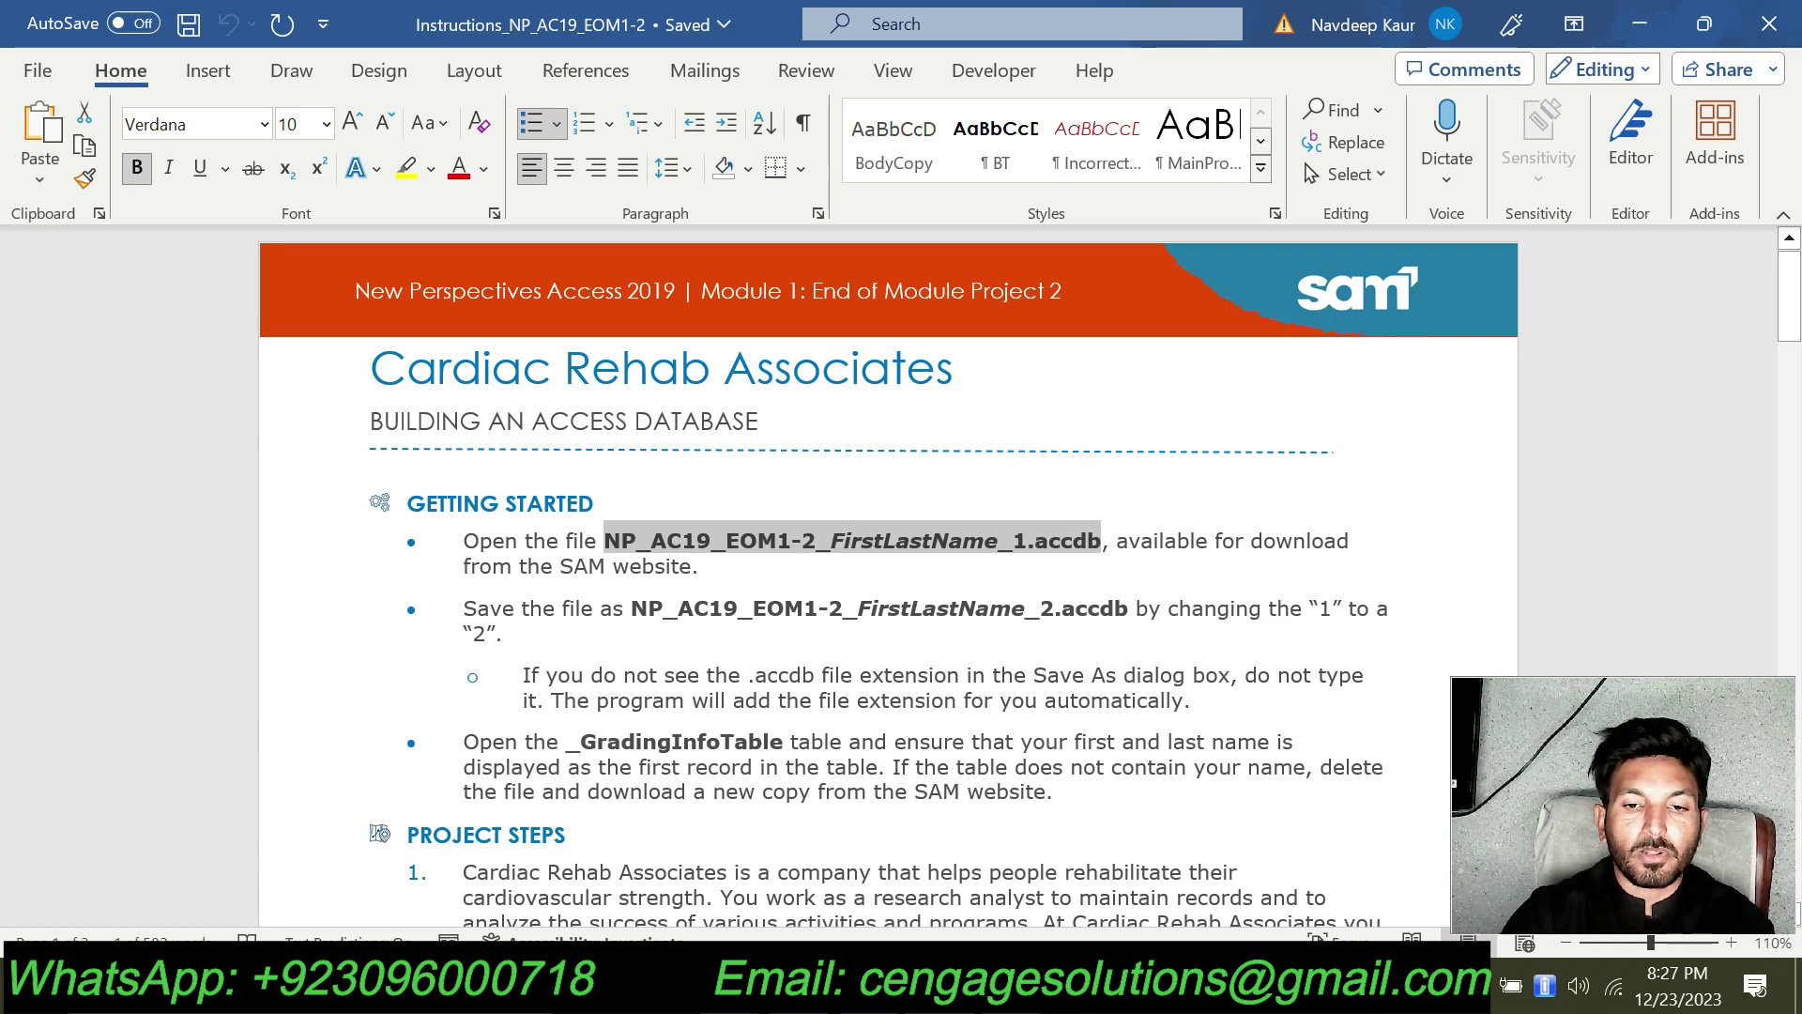
key(alt+Tab)
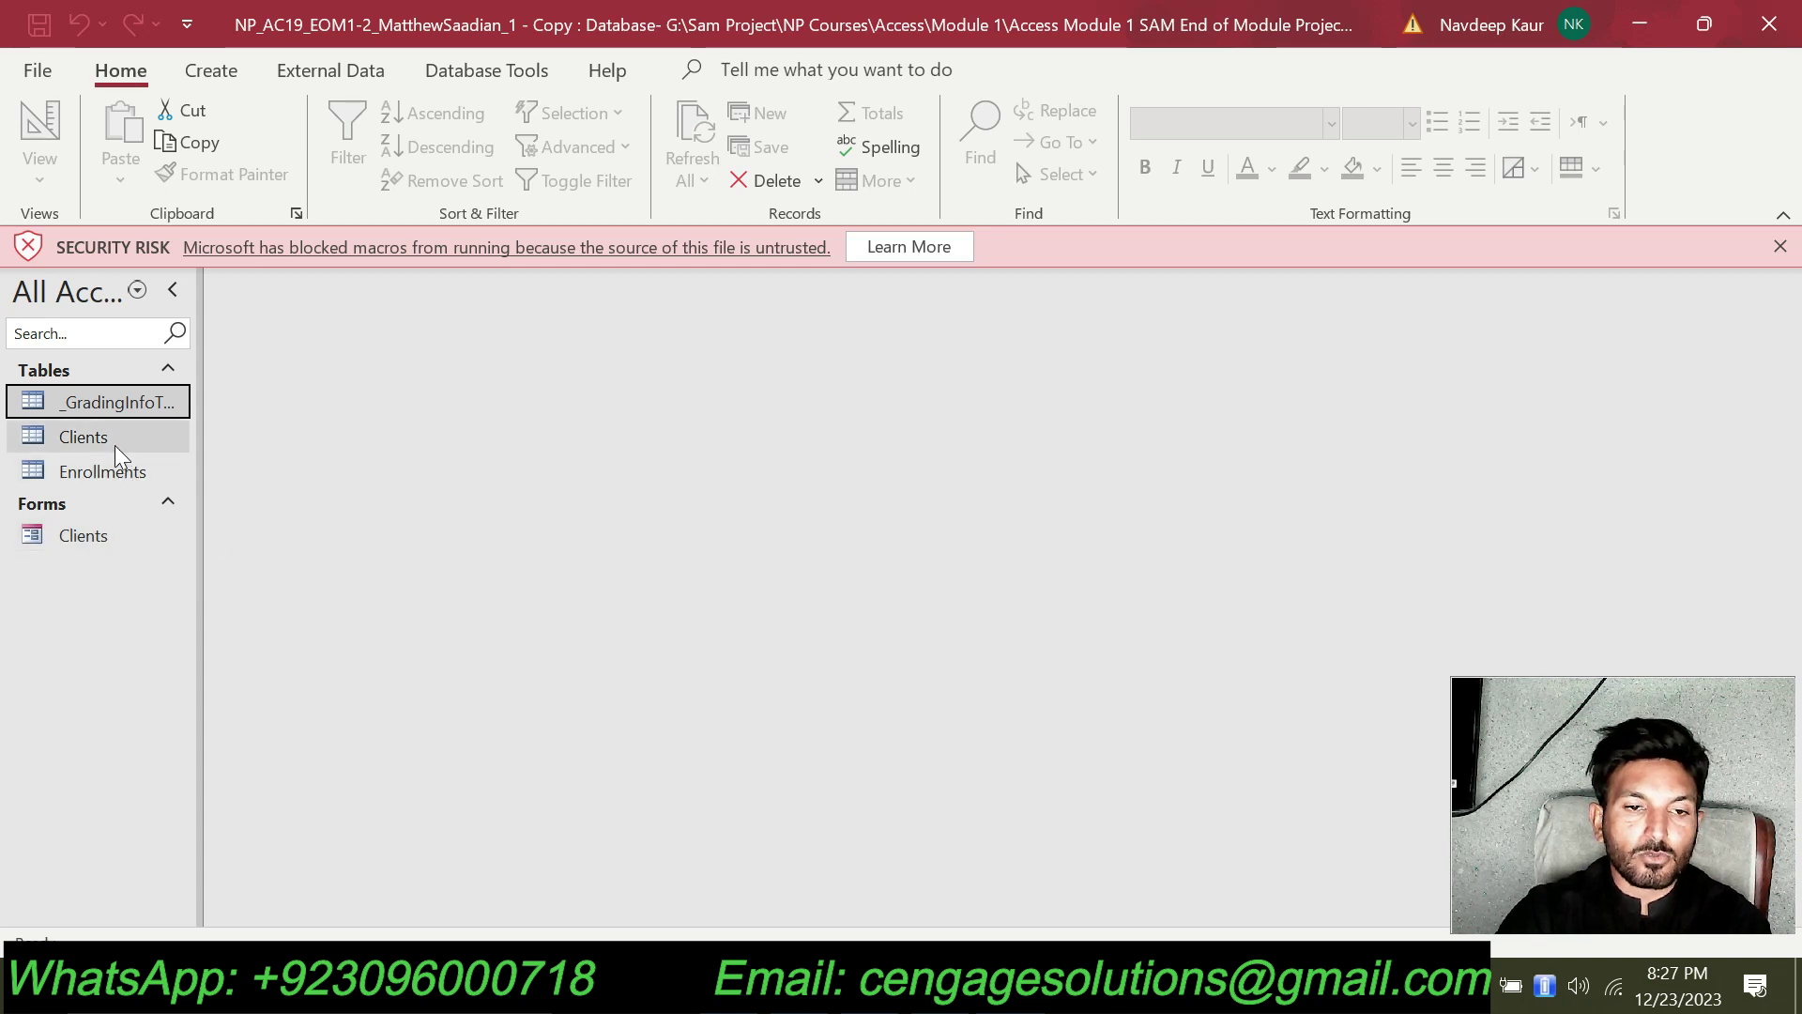
double_click(88, 532)
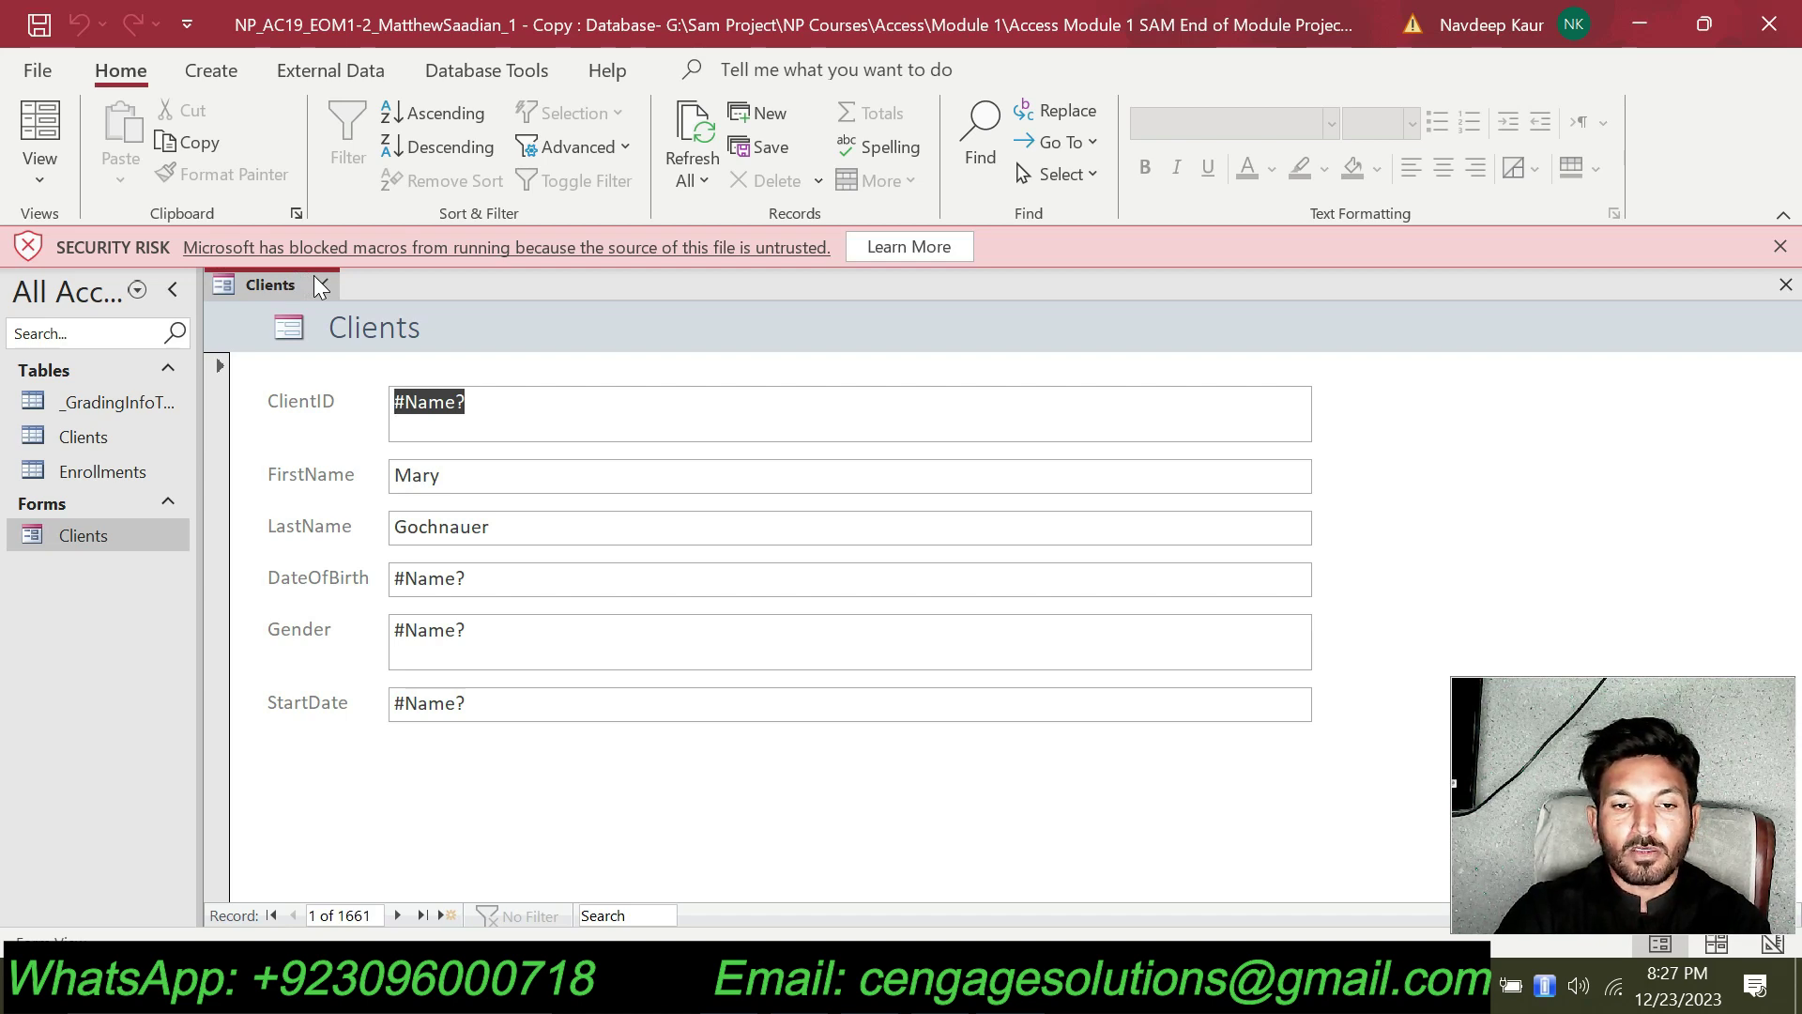
Switch to the Word instructions and highlight the PROJECT STEPS heading in yellow.
click(804, 981)
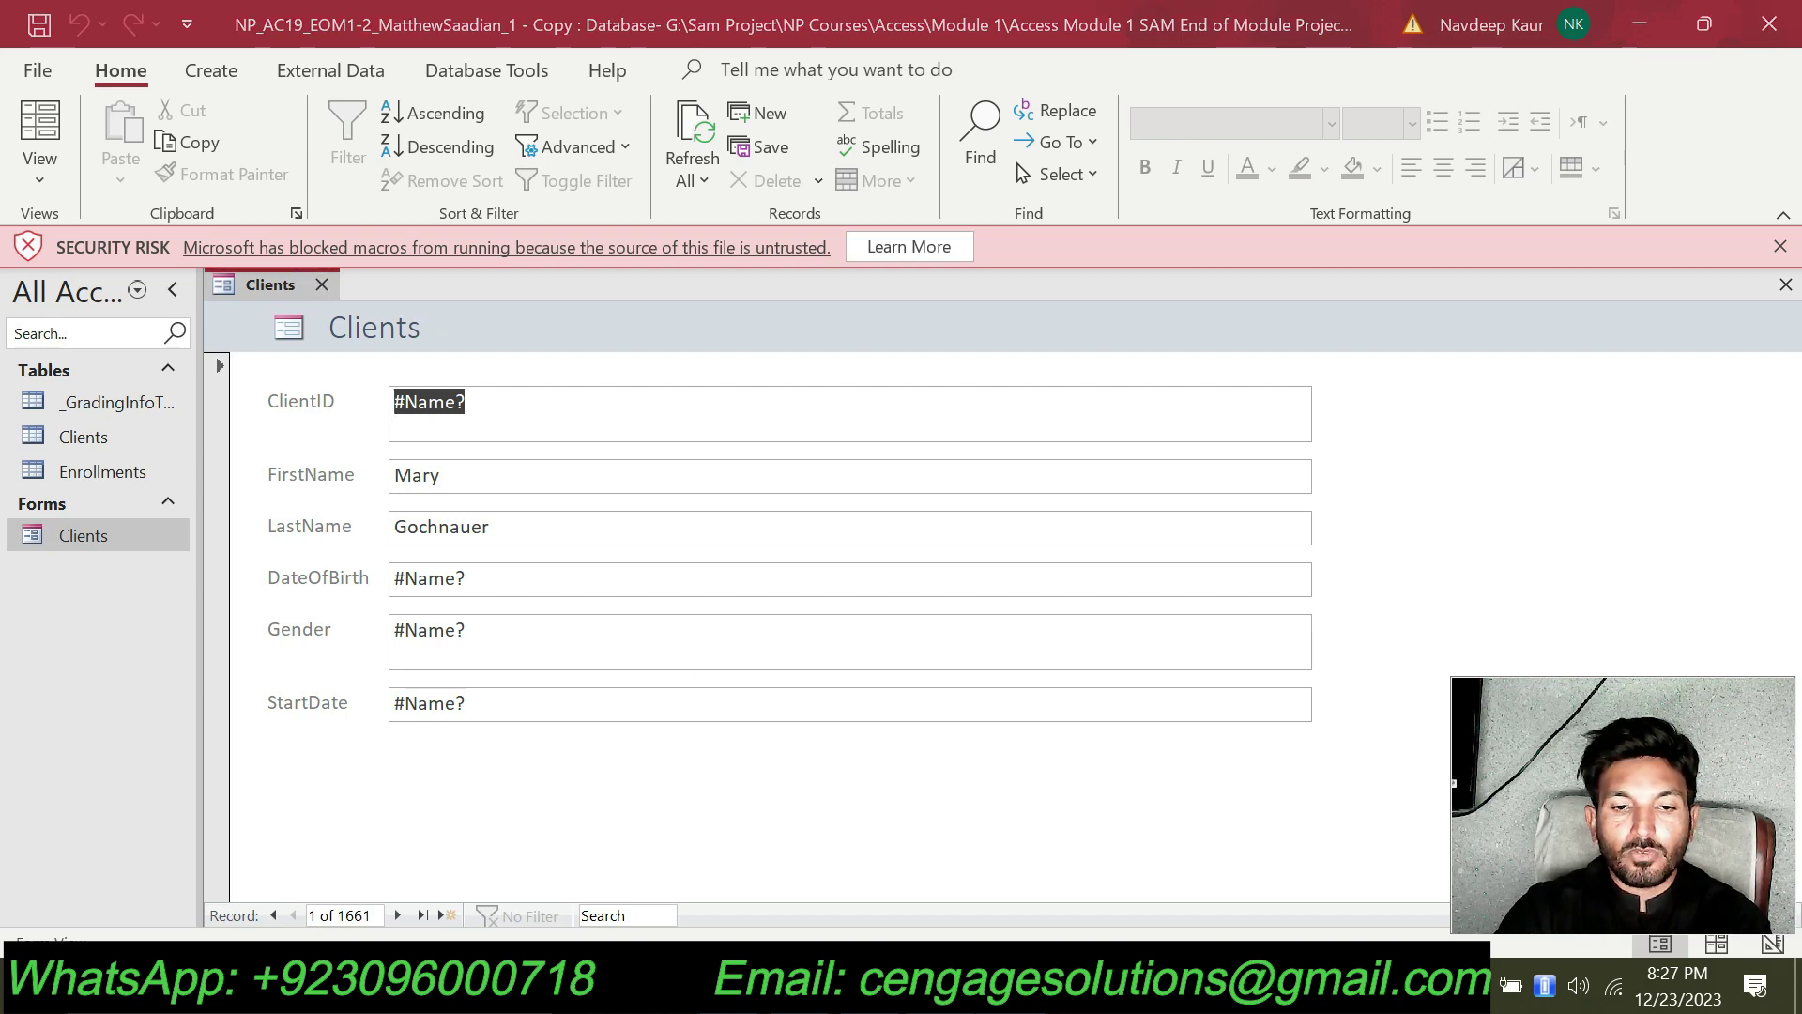
scroll(888, 582, down, 1)
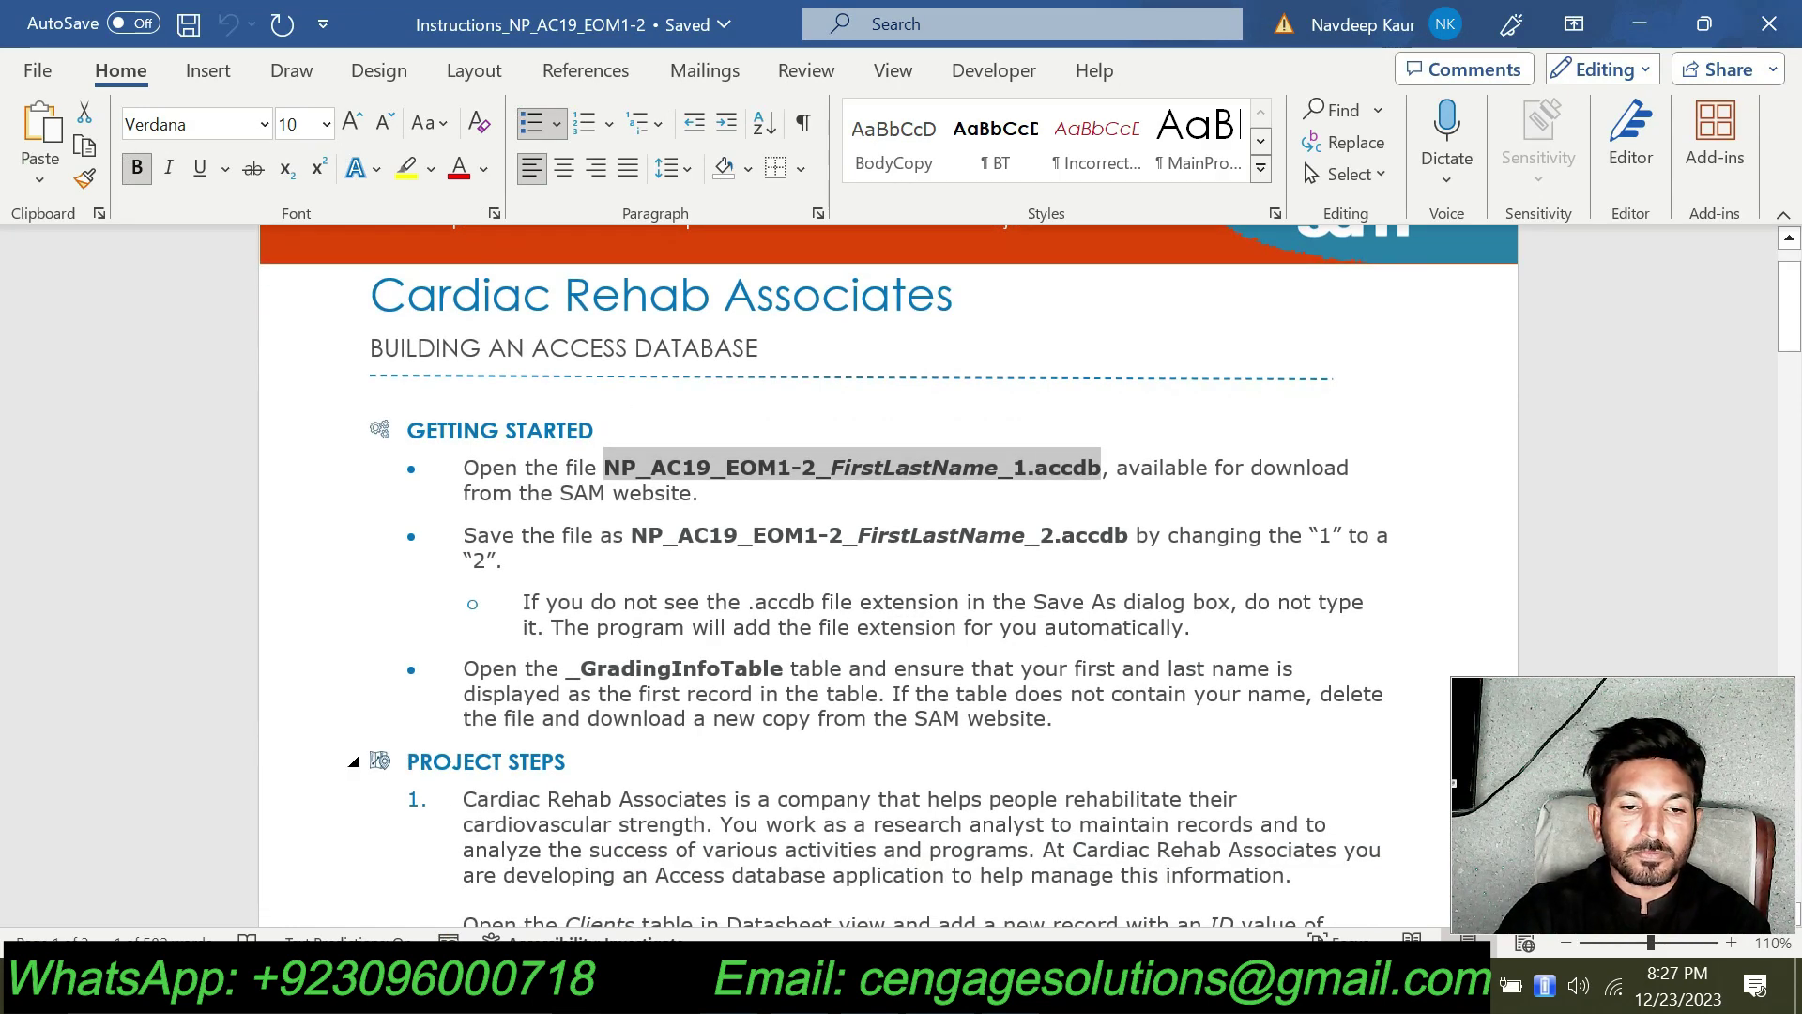
drag(407, 761, 578, 761)
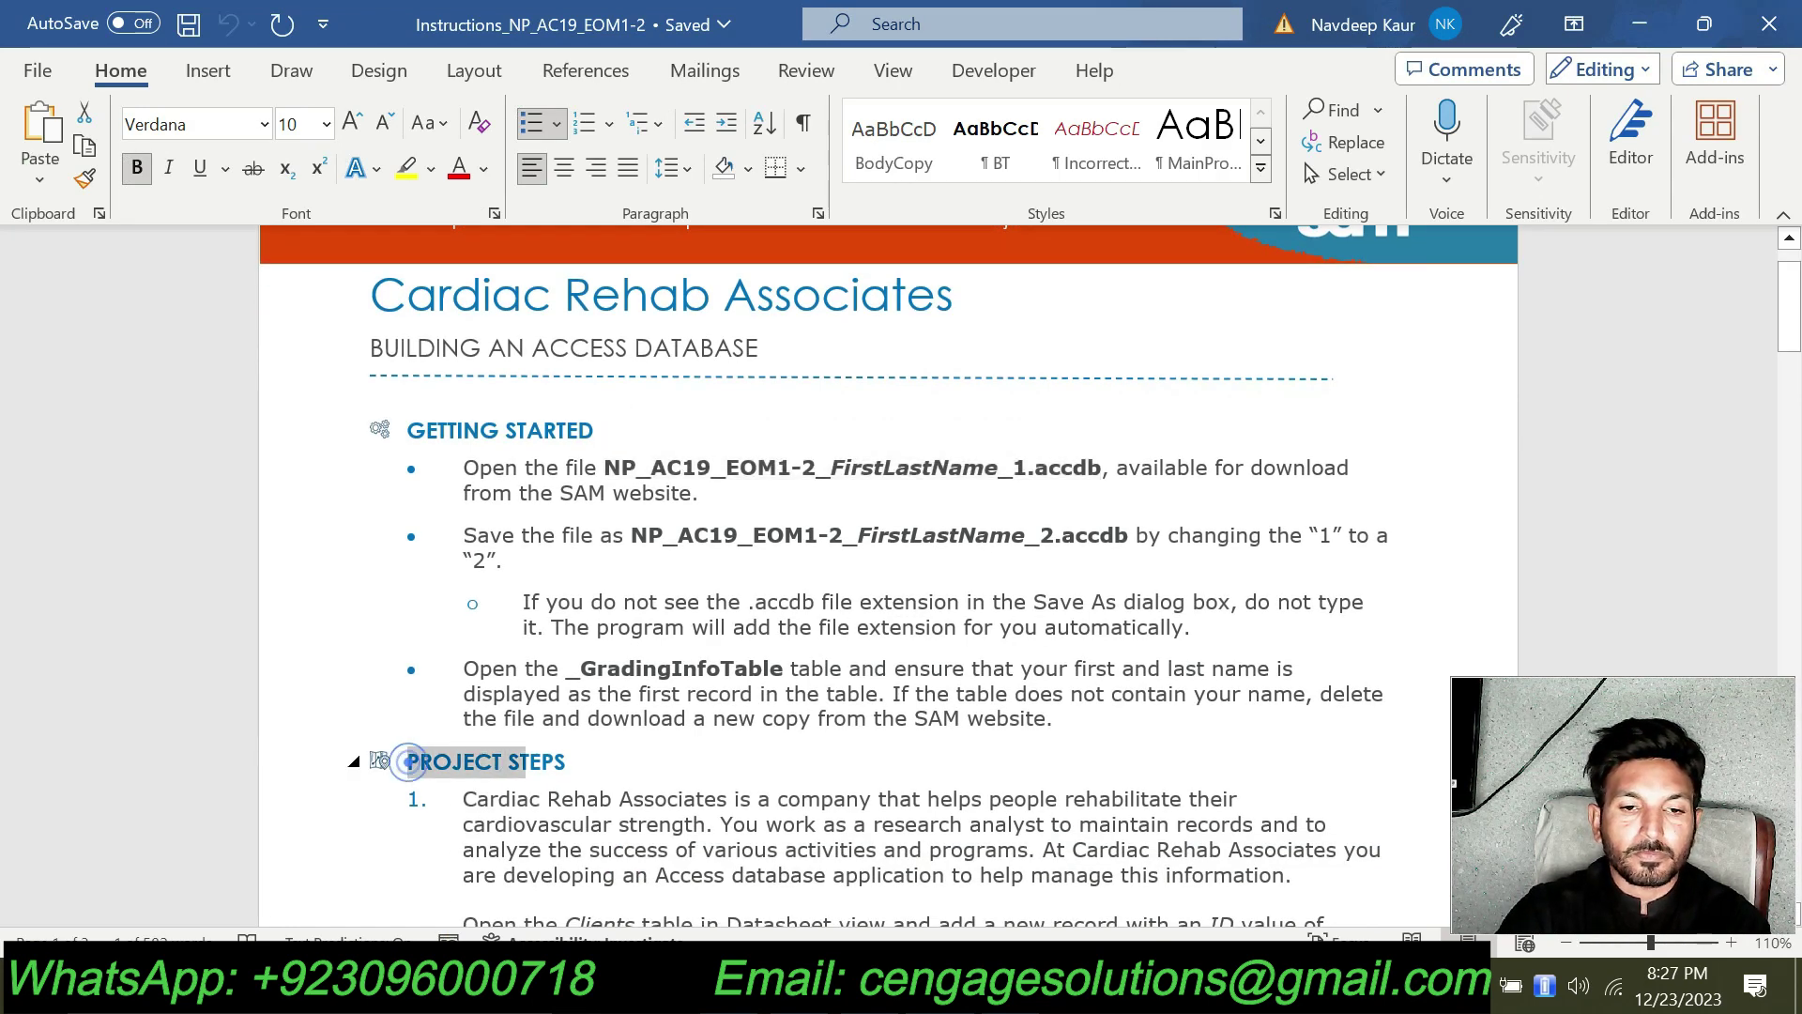
click(405, 169)
Read through all the project steps to the end of the instructions and return to the beginning.
scroll(777, 589, down, 12)
scroll(777, 589, down, 20)
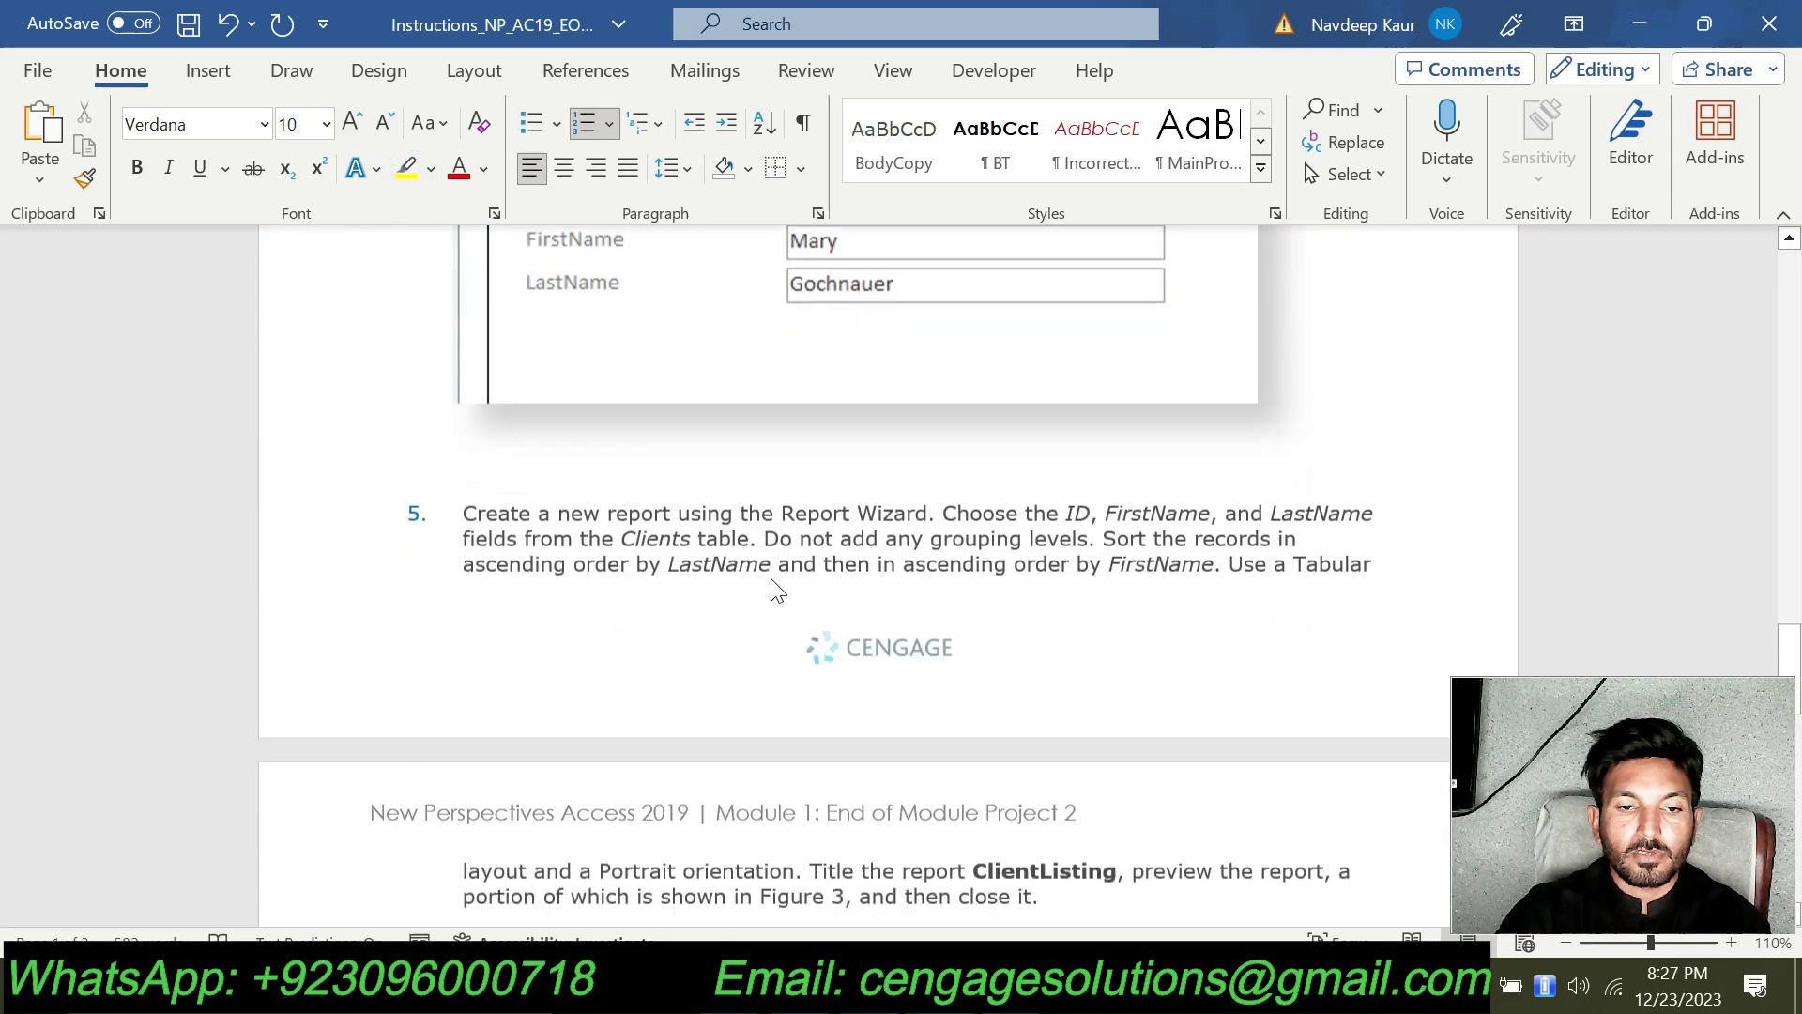
scroll(778, 590, down, 15)
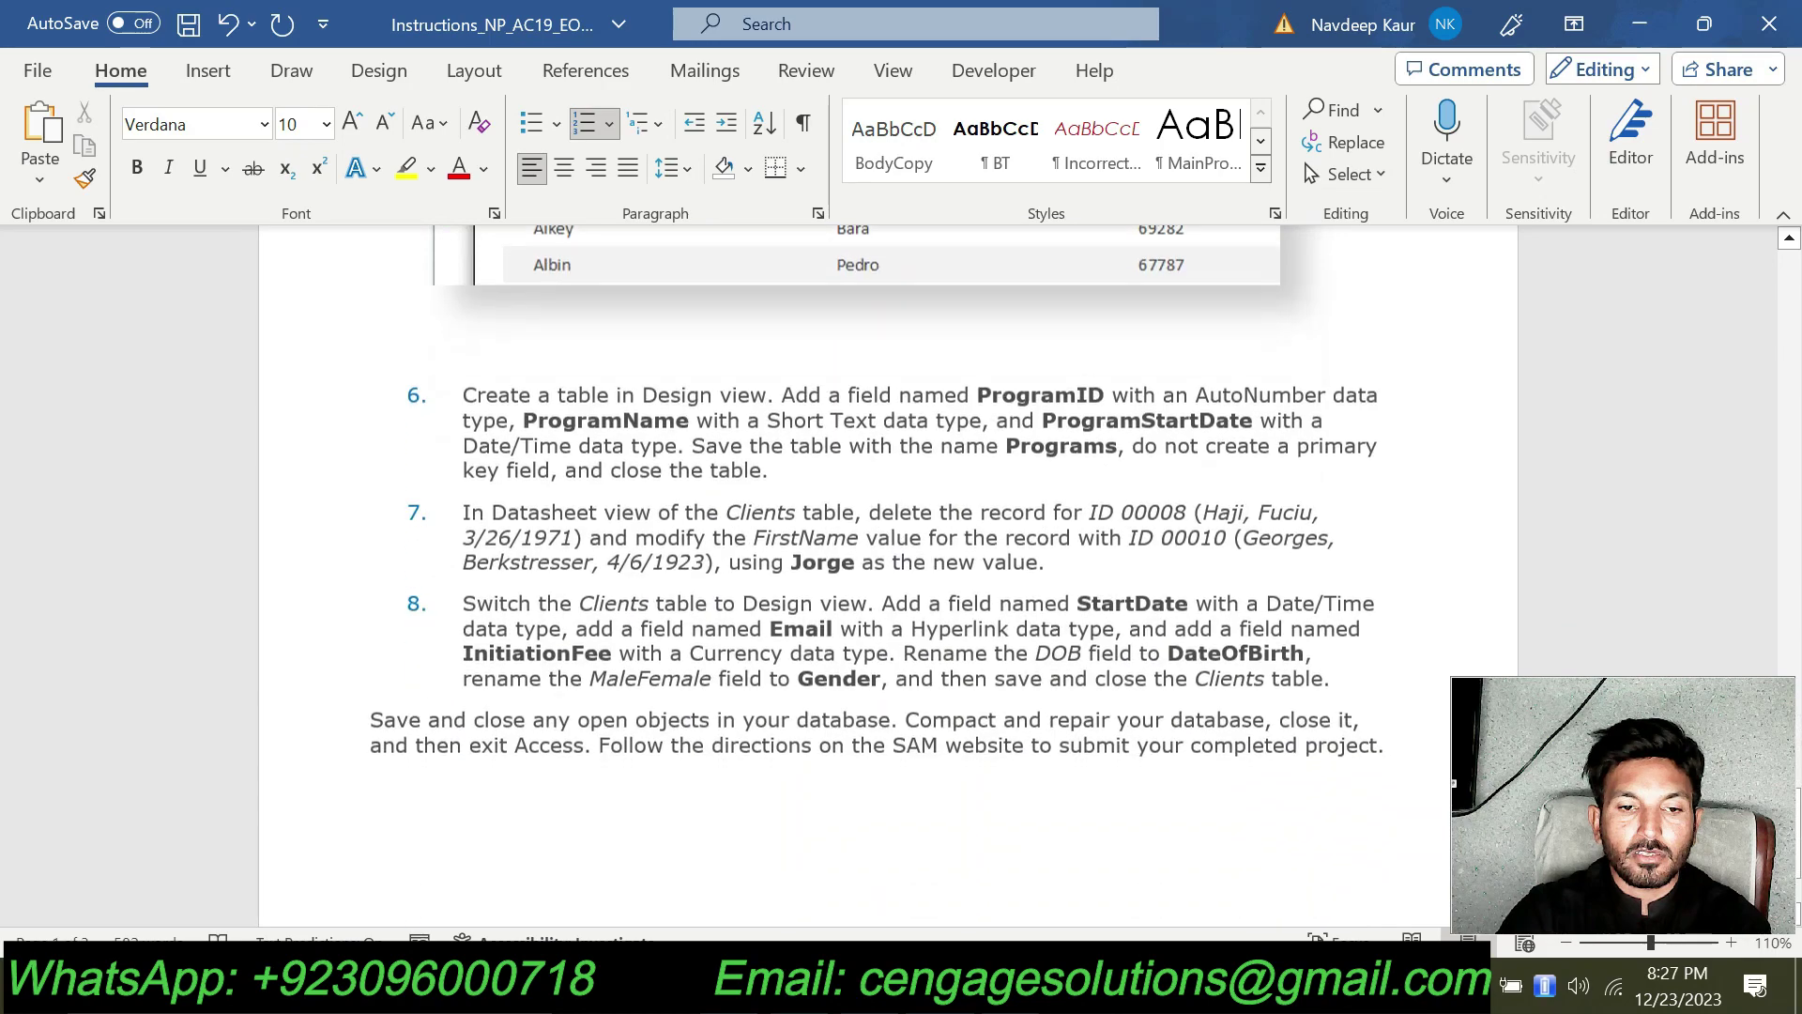
scroll(946, 676, down, 3)
scroll(946, 676, up, 10)
scroll(946, 678, up, 15)
scroll(944, 674, up, 15)
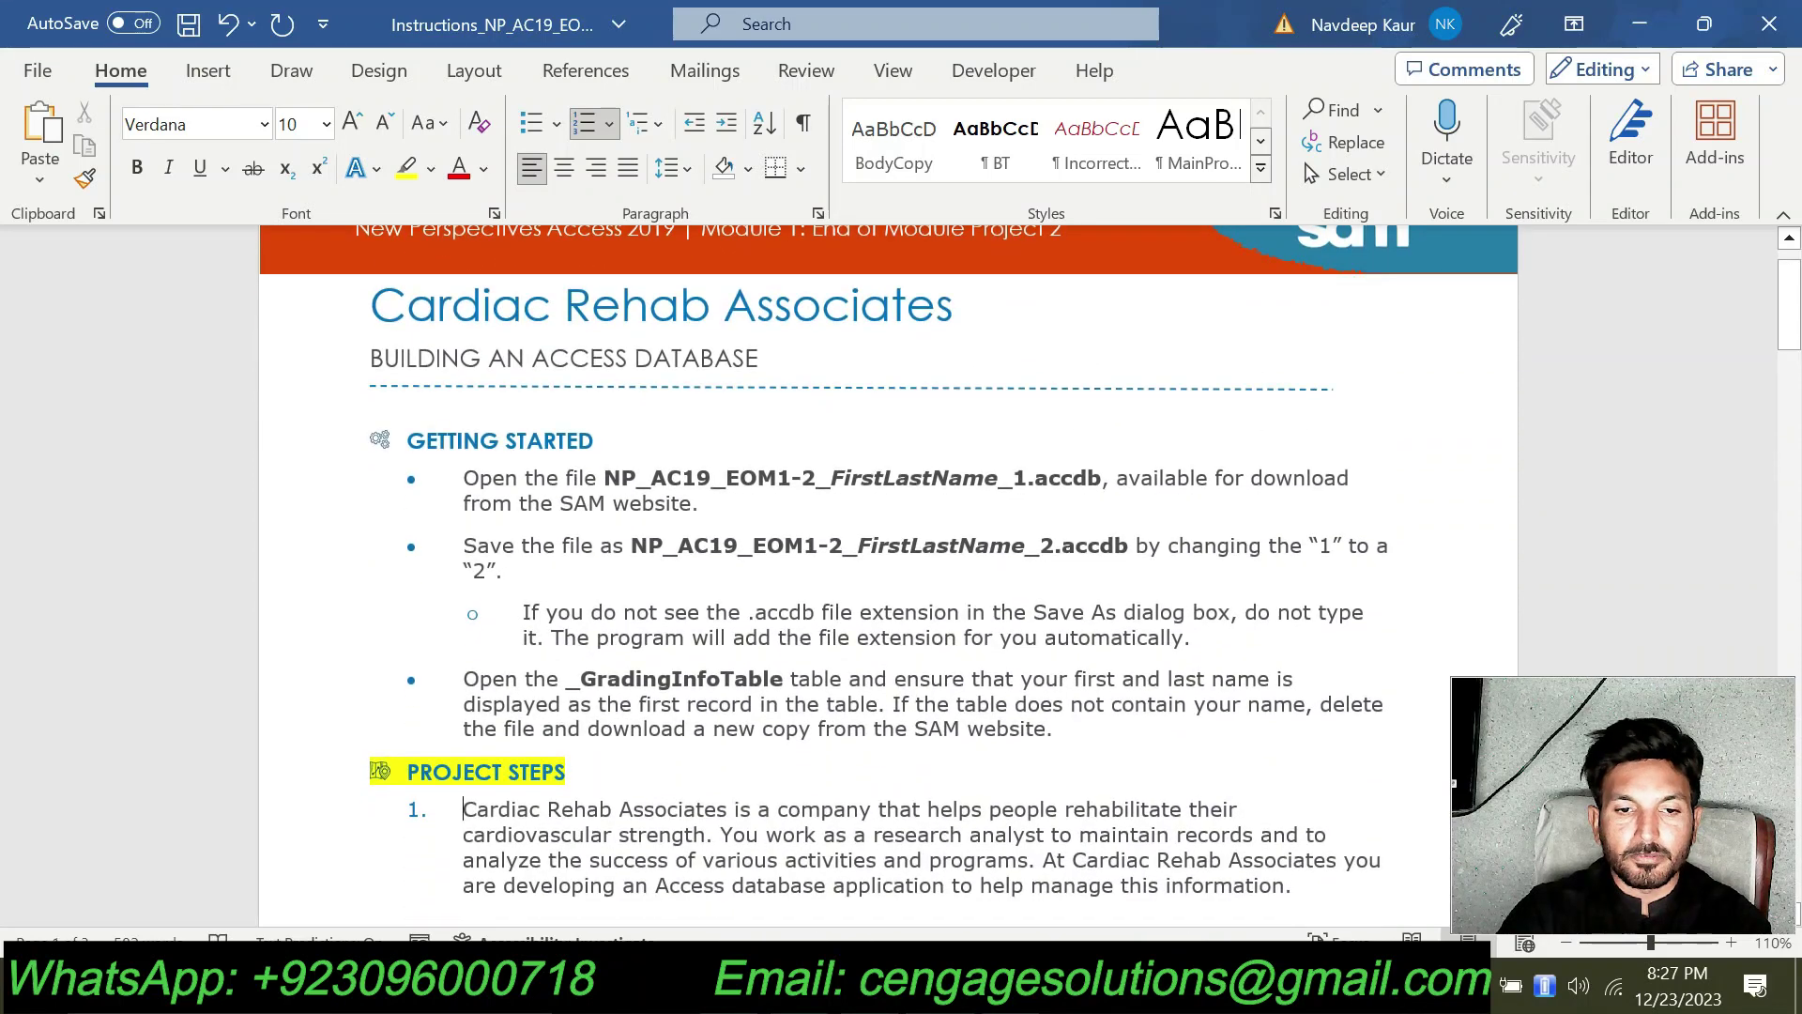
Remove the yellow highlight from the PROJECT STEPS heading.
click(361, 771)
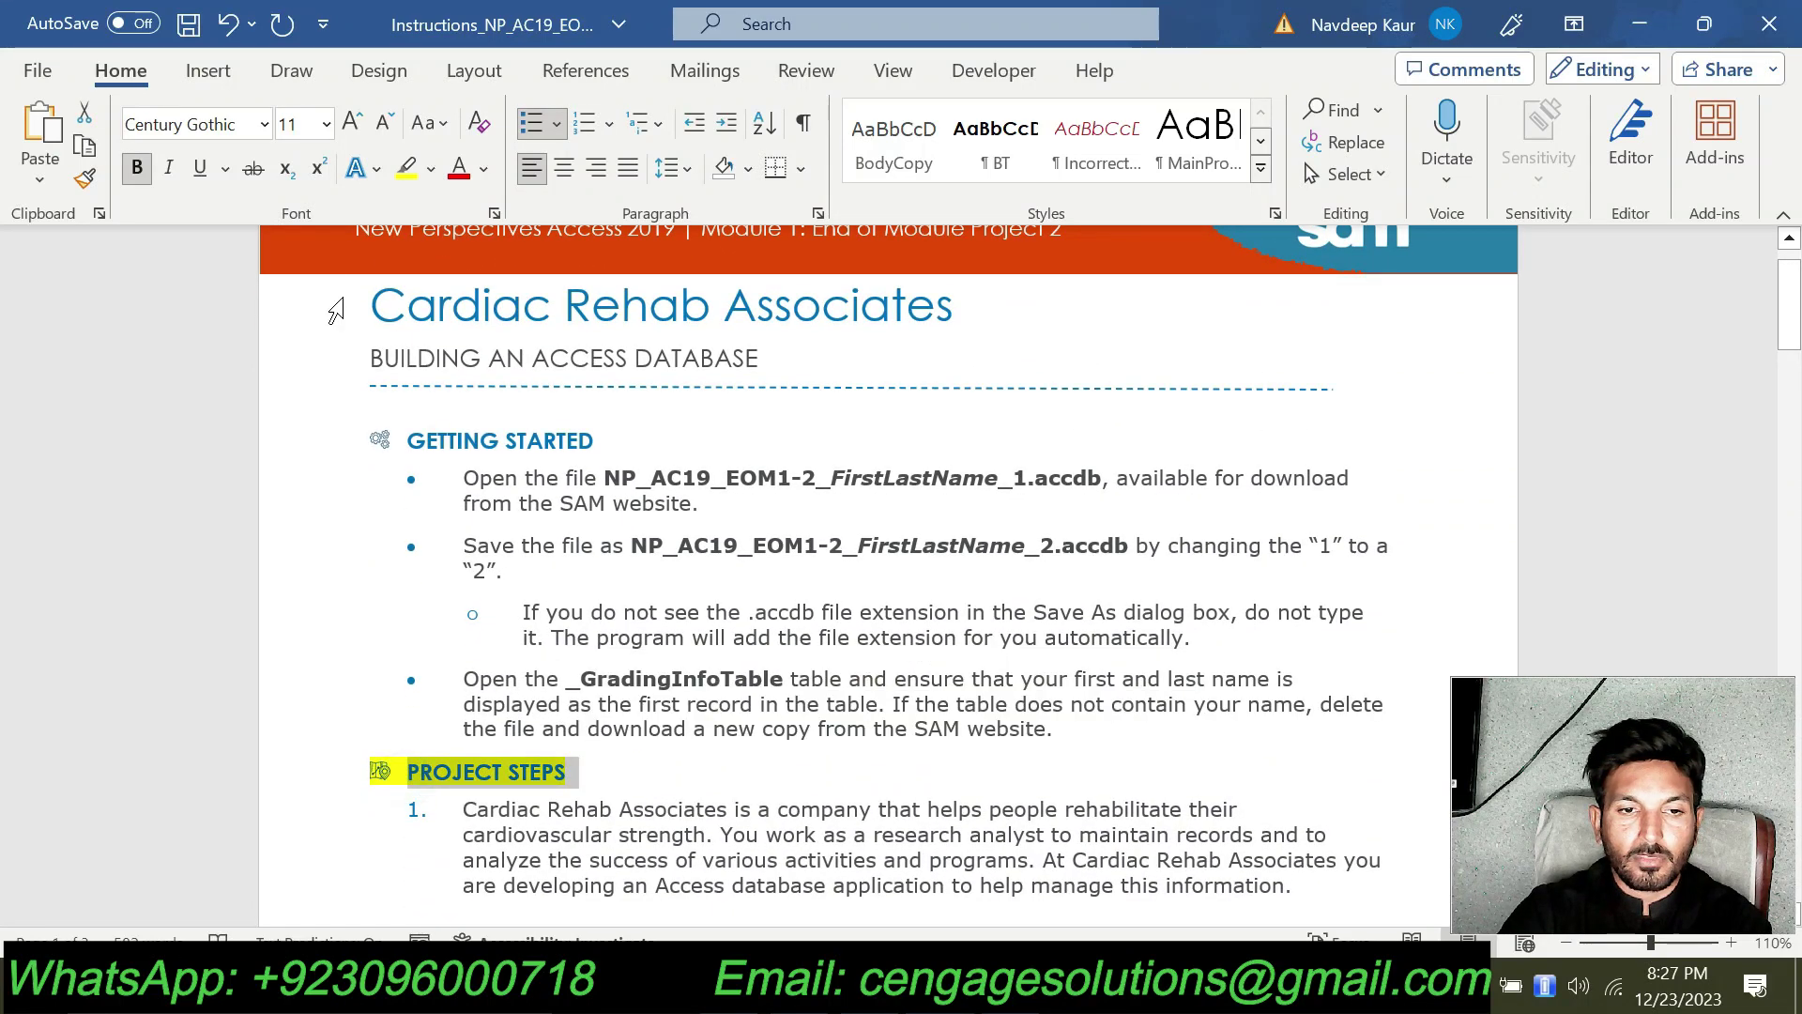
click(757, 729)
Highlight both paragraphs of project step 1 in yellow, from "Cardiac Rehab Associates" through "close the table".
scroll(757, 723, down, 1)
scroll(757, 723, up, 2)
scroll(757, 722, down, 5)
scroll(902, 541, down, 1)
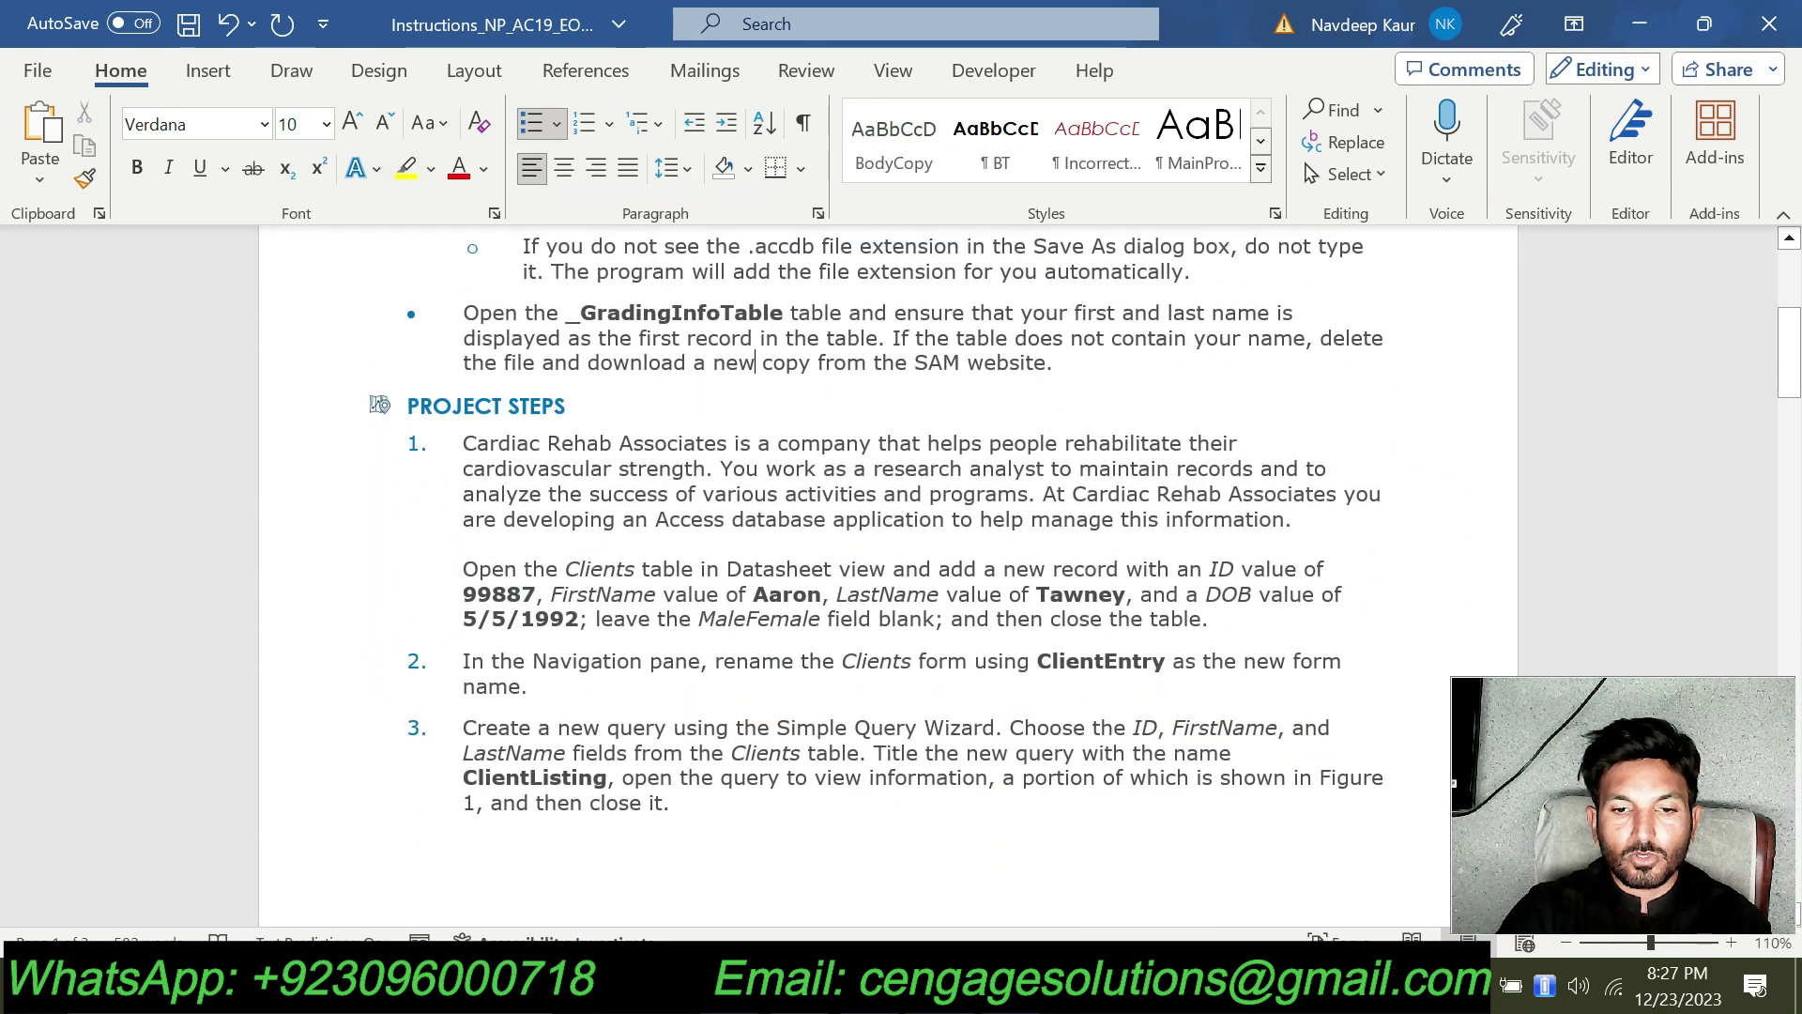
drag(1202, 620, 469, 443)
click(570, 399)
click(683, 469)
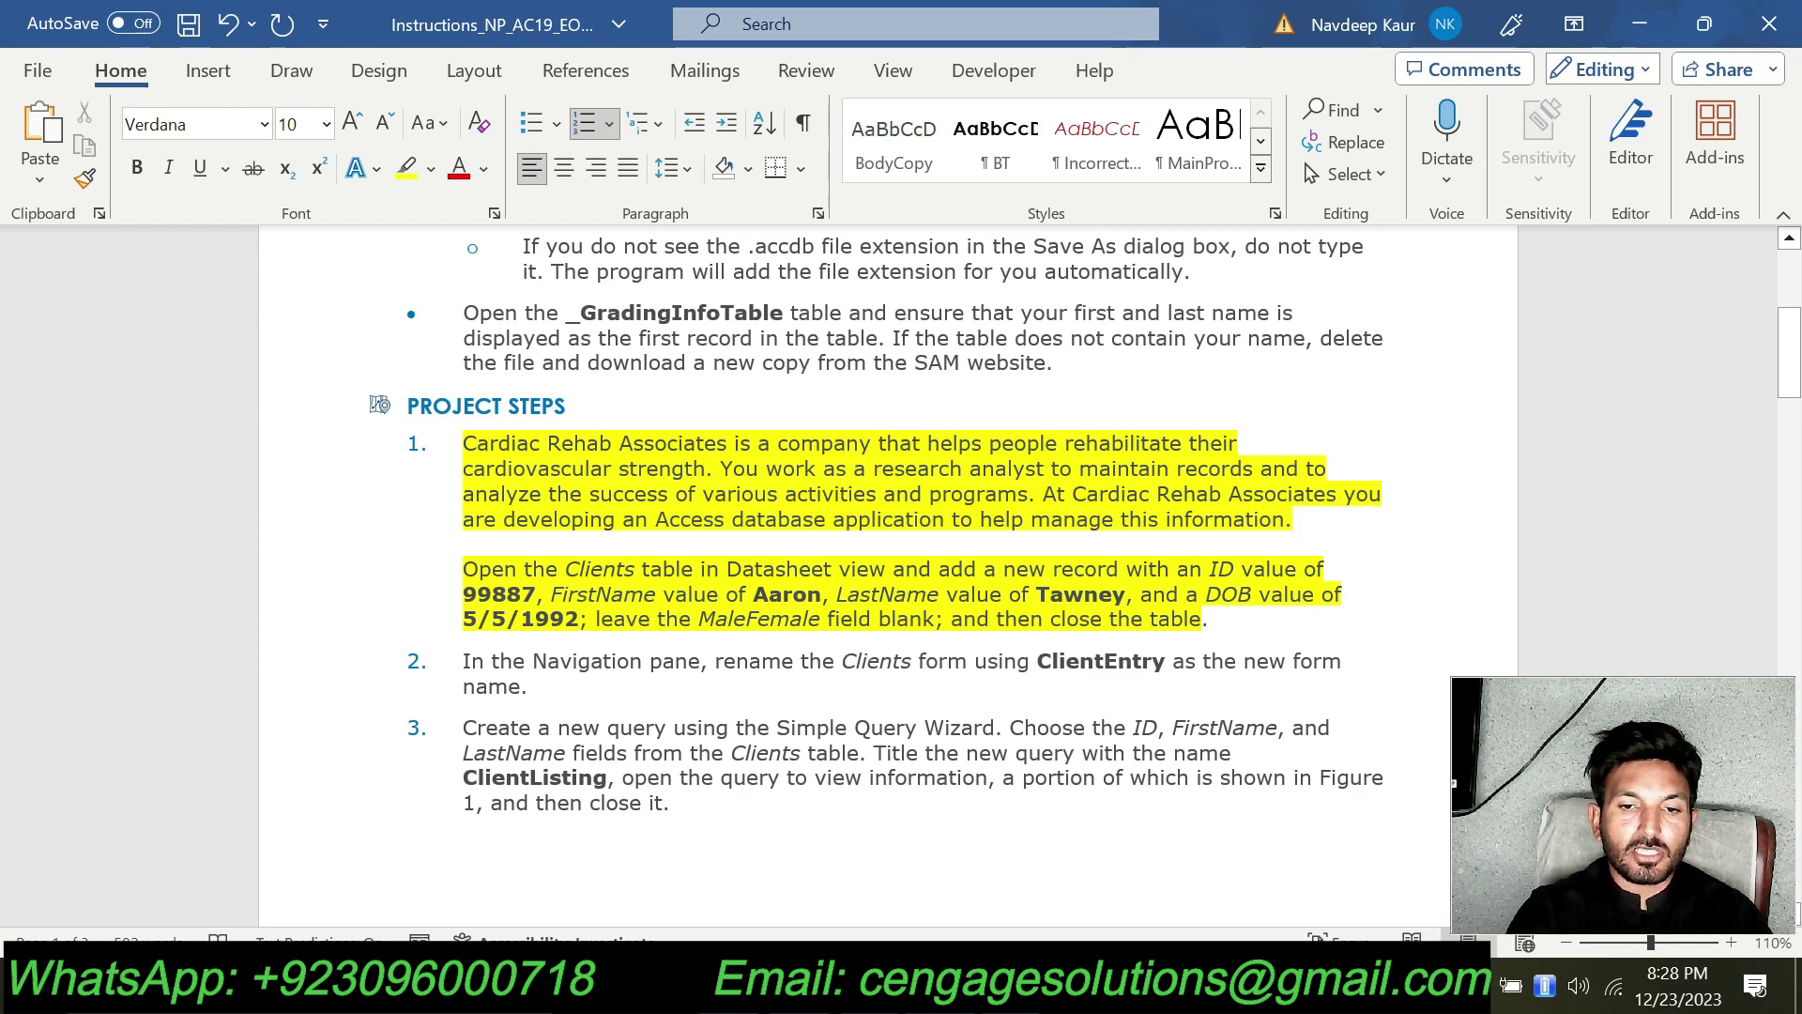
Examine the second paragraph of project step 1 for the field values required in the new Clients record.
drag(1294, 519, 463, 468)
click(490, 618)
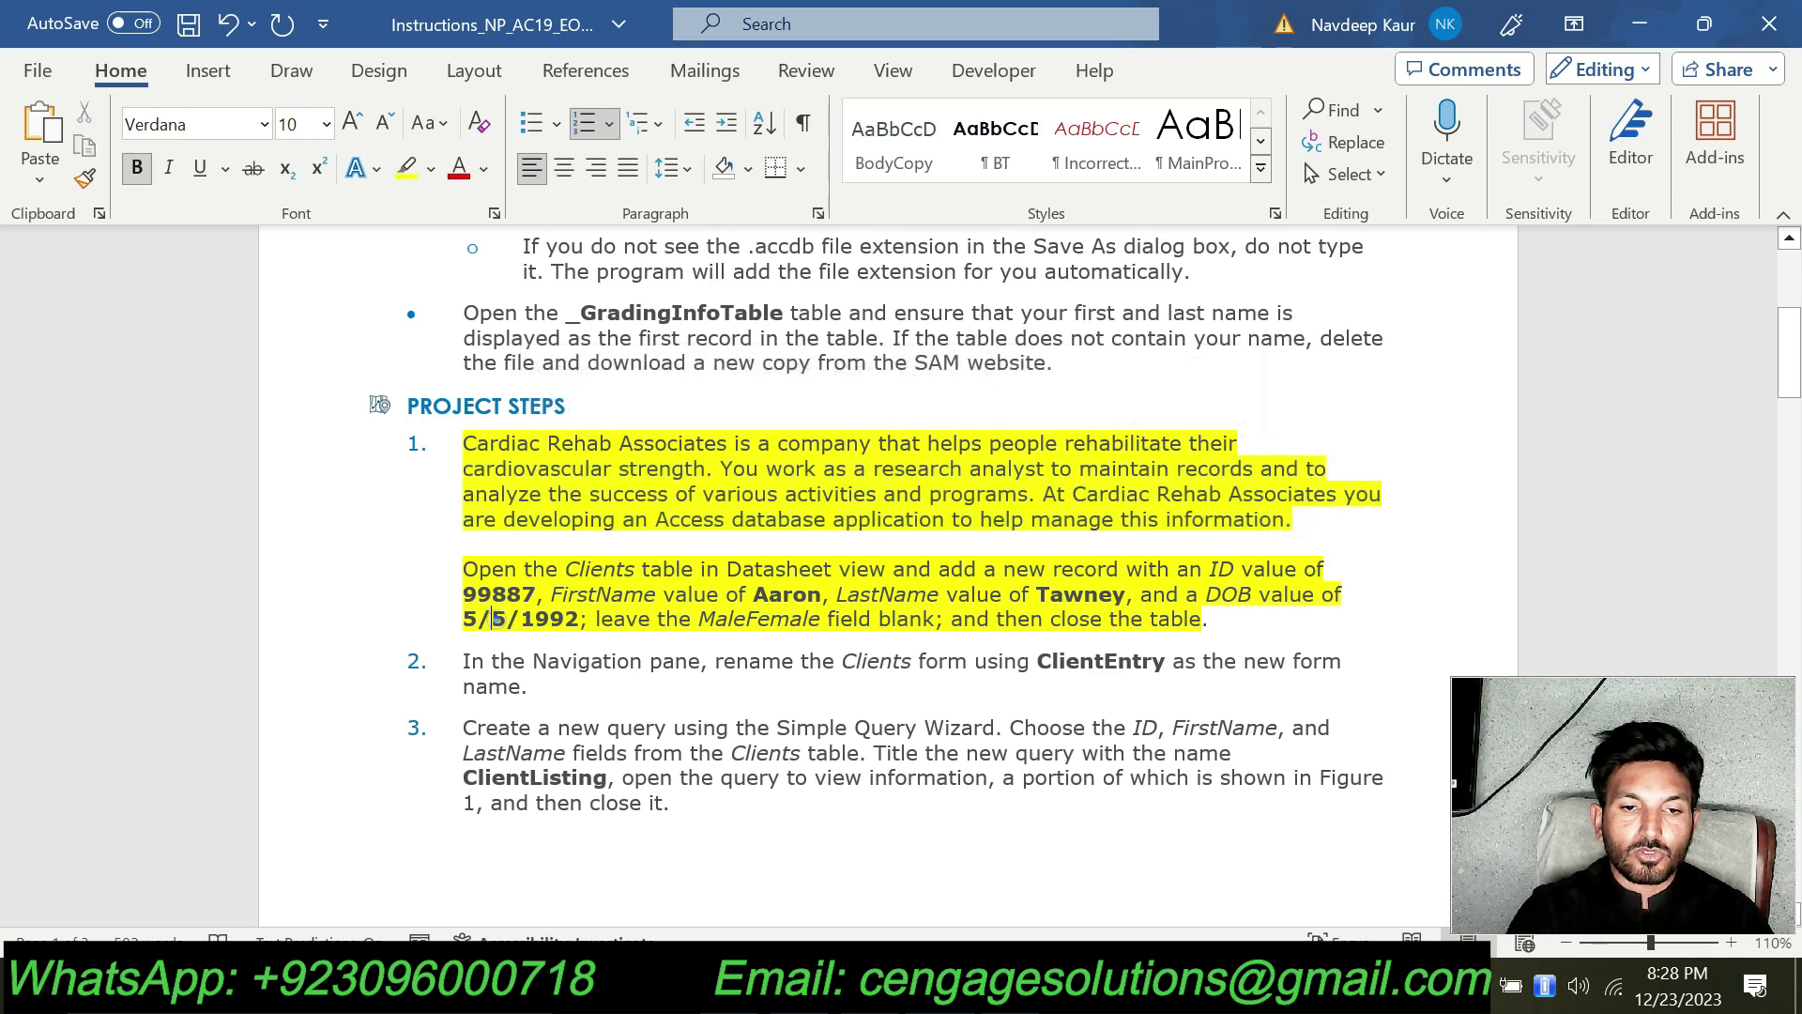
drag(463, 569, 674, 569)
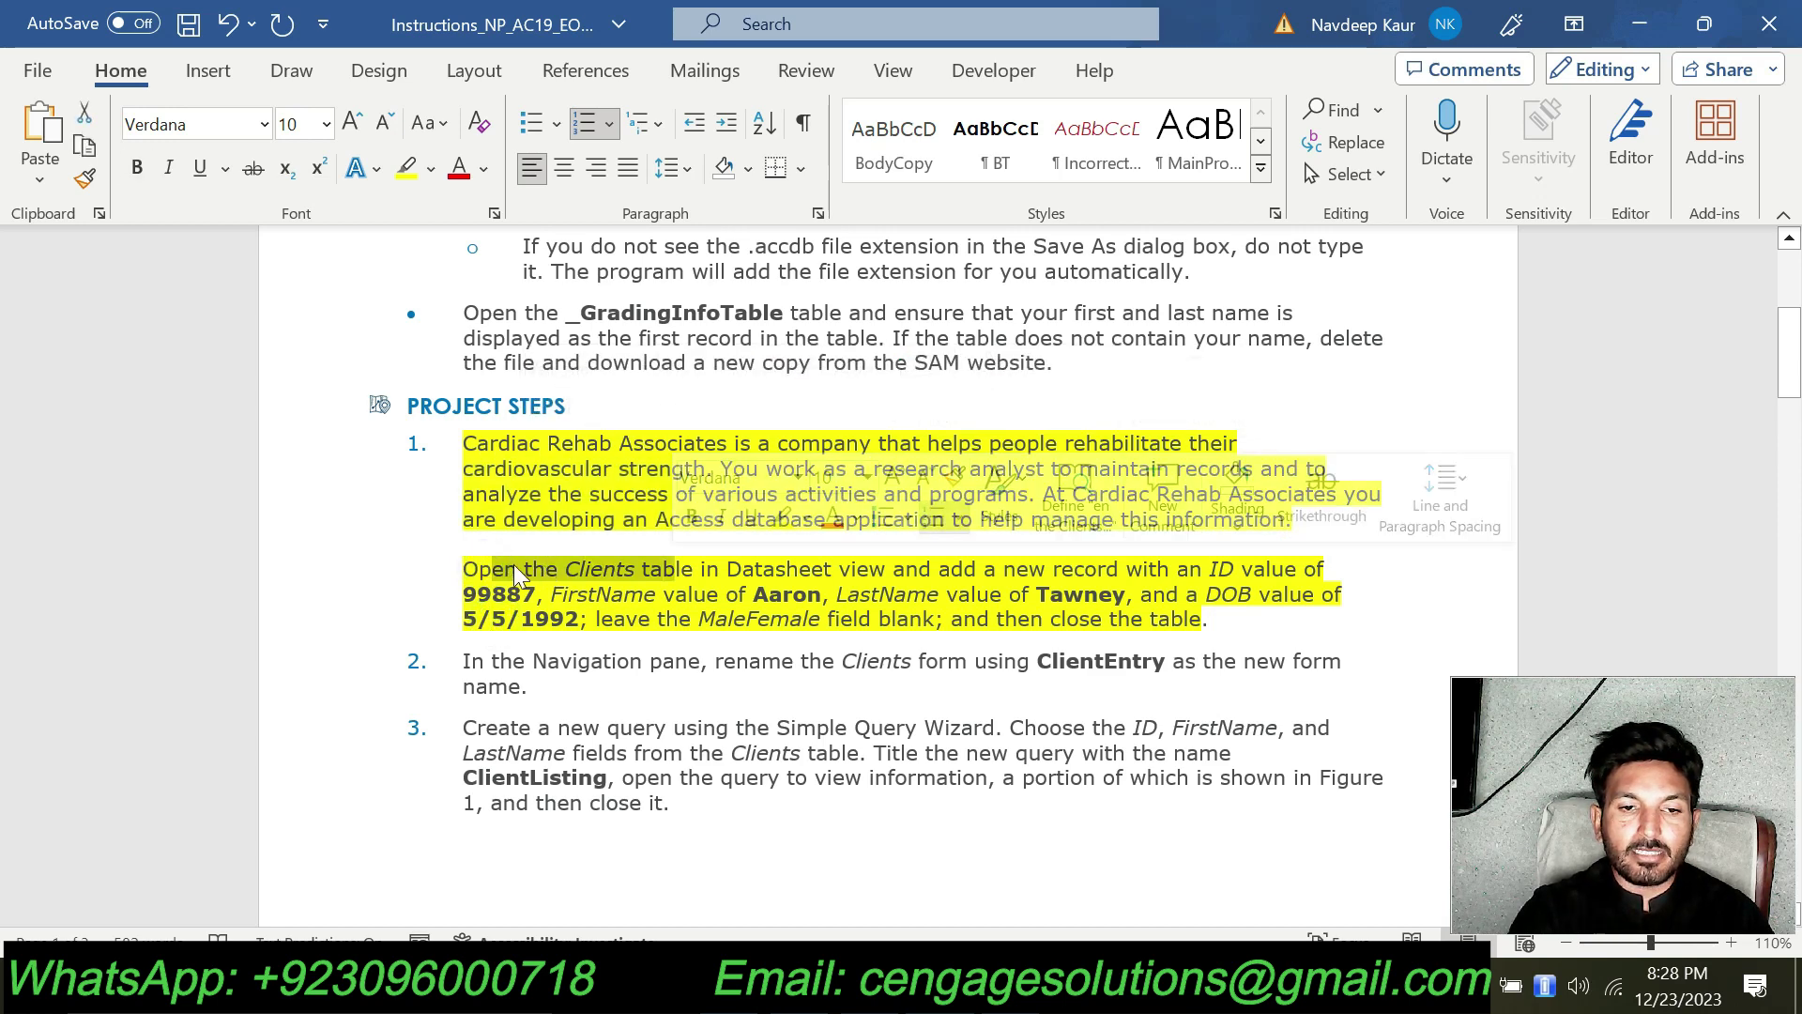
key(ctrl+shift+Right)
key(ctrl+shift+Right)
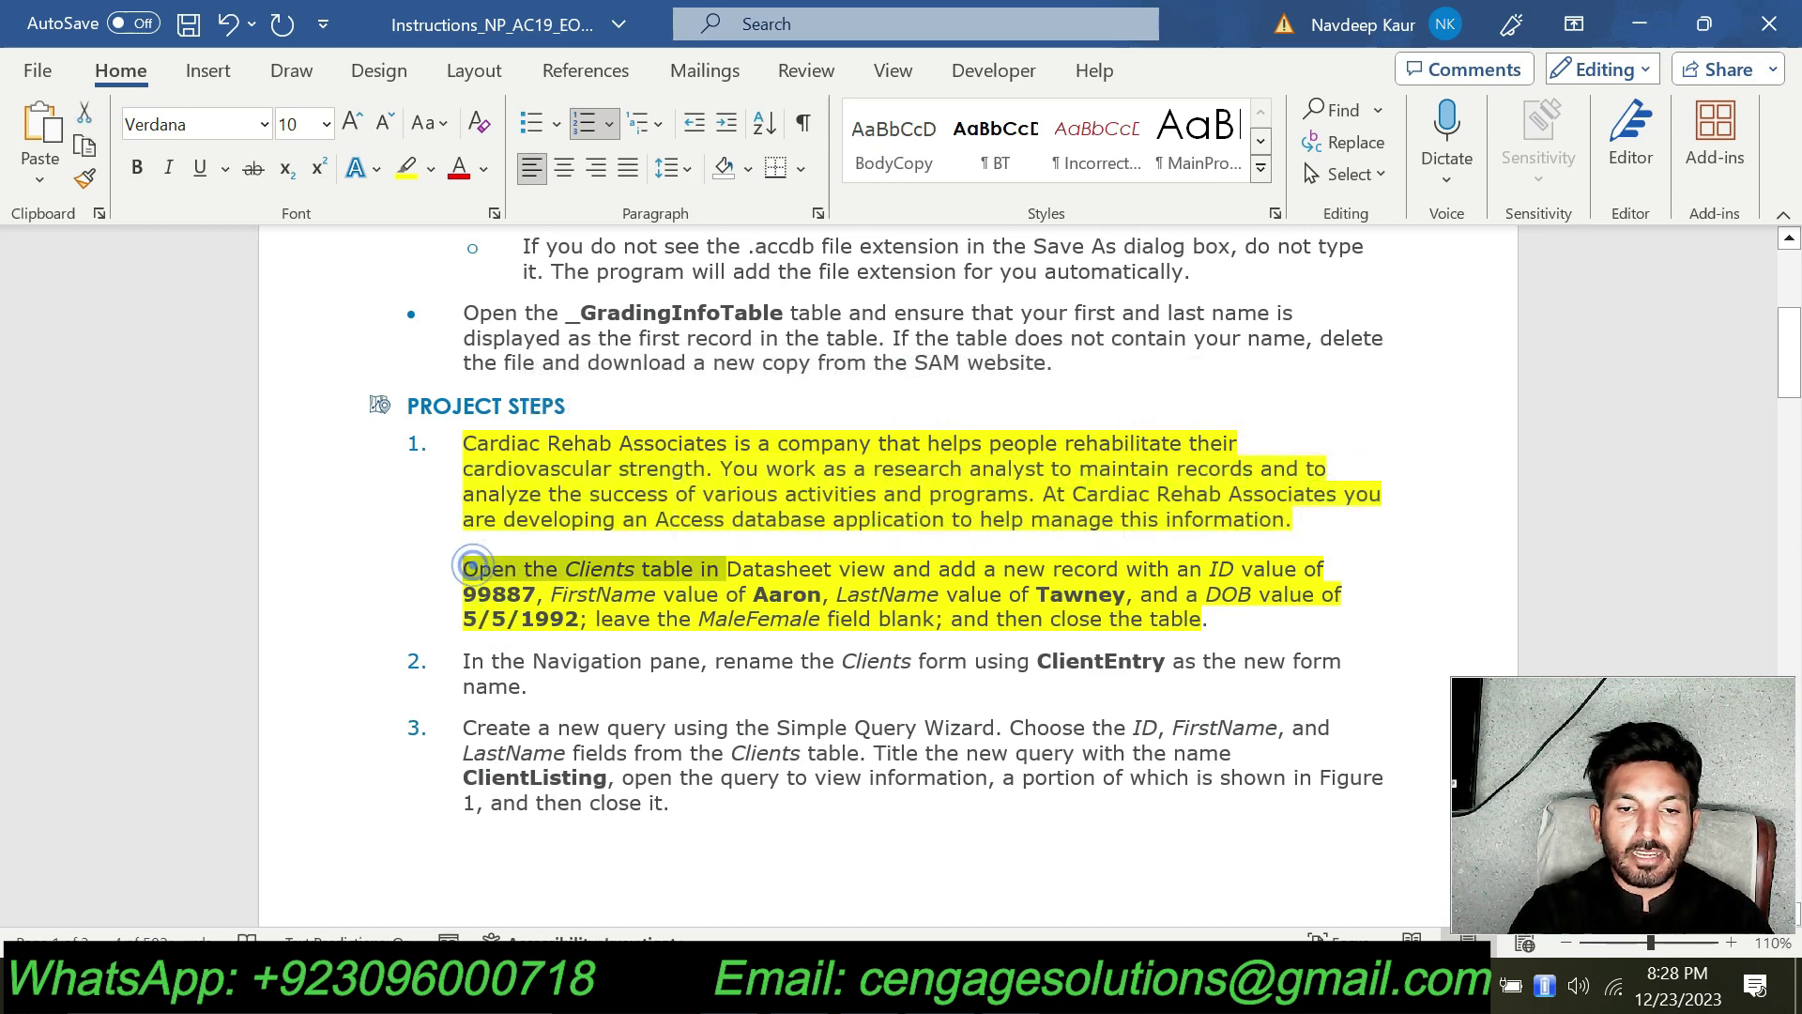
key(ctrl+shift+Right)
key(ctrl+shift+Right)
key(ctrl+shift+Right)
click(467, 569)
drag(467, 569, 540, 594)
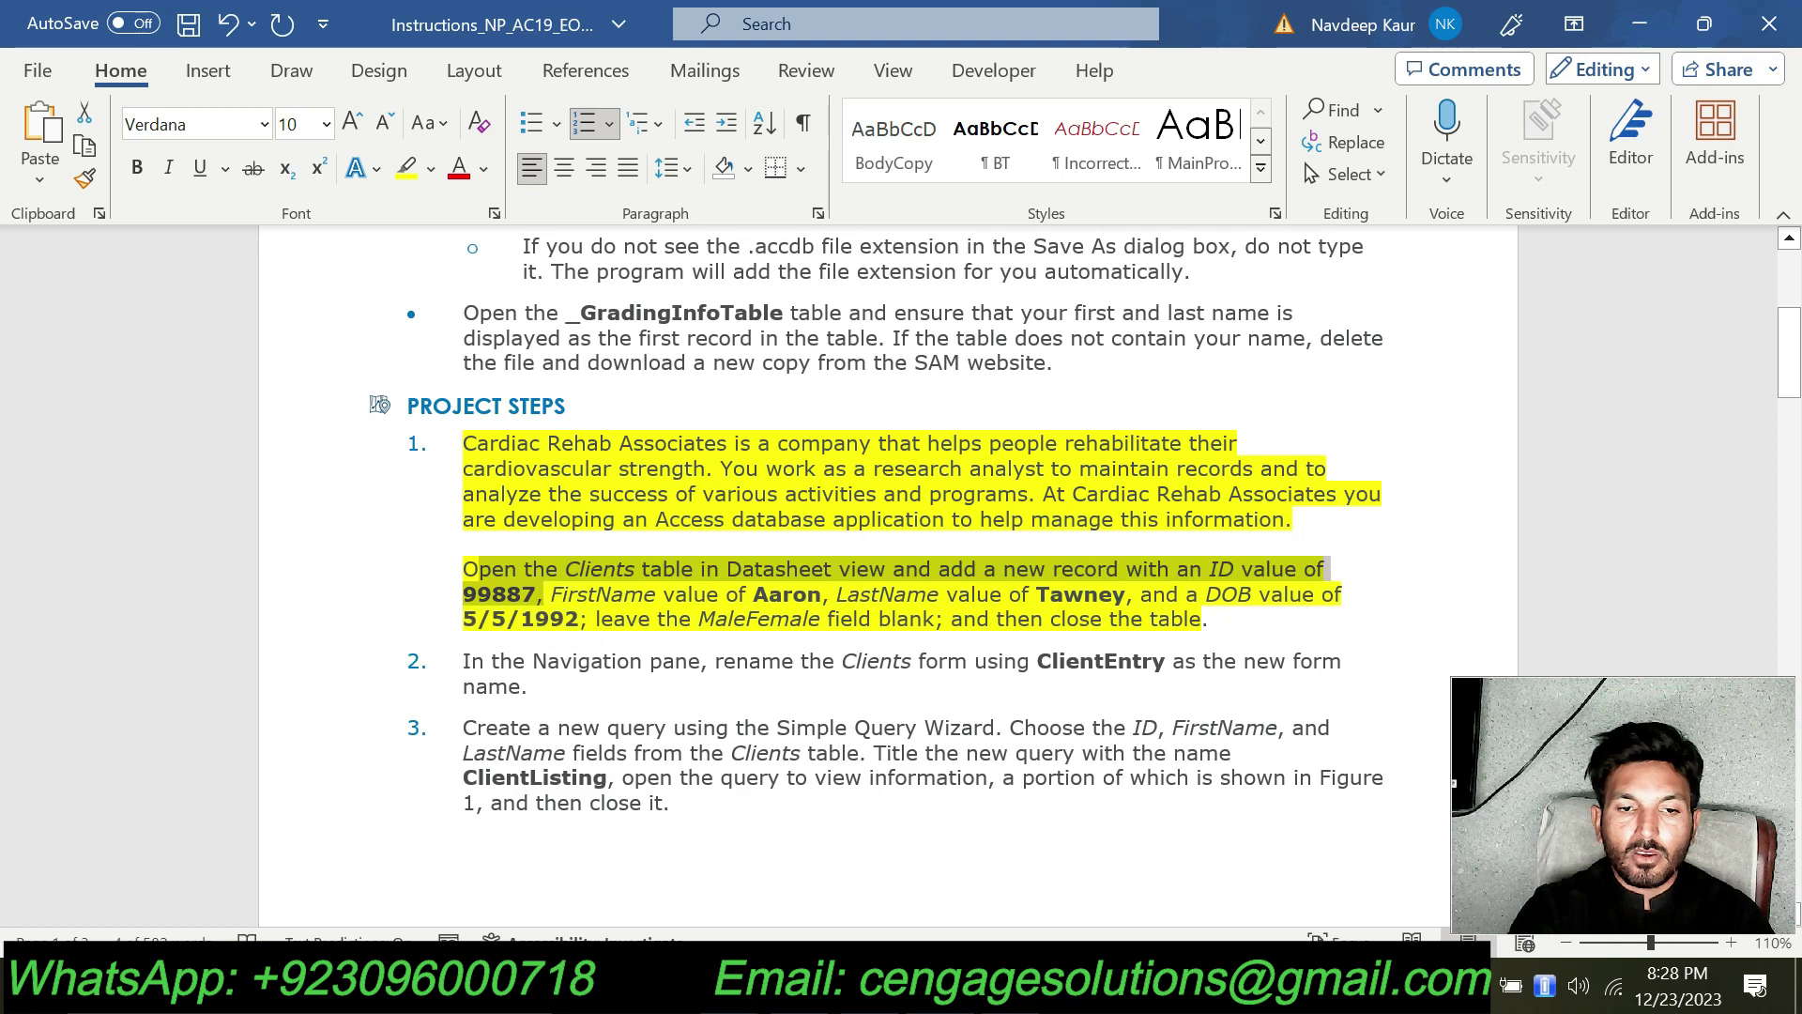
click(490, 619)
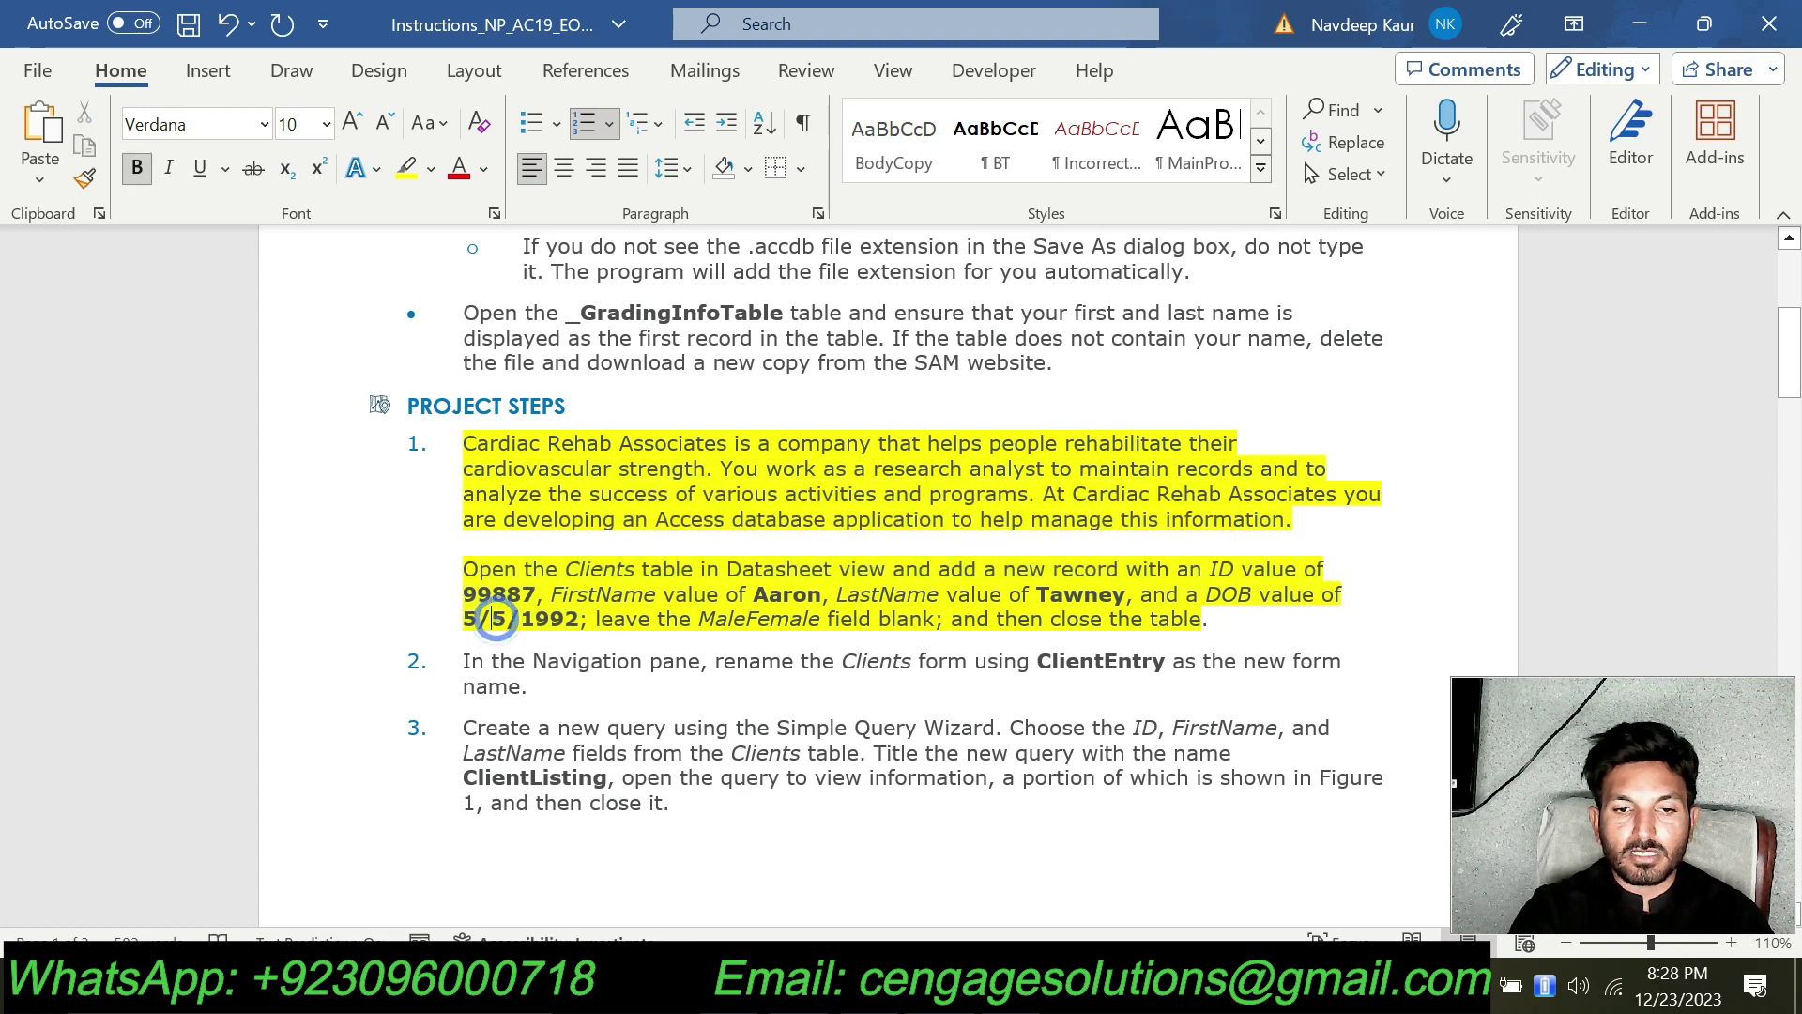
Switch to Access, close the Clients form and open the Clients table in Datasheet view.
key(alt+Tab)
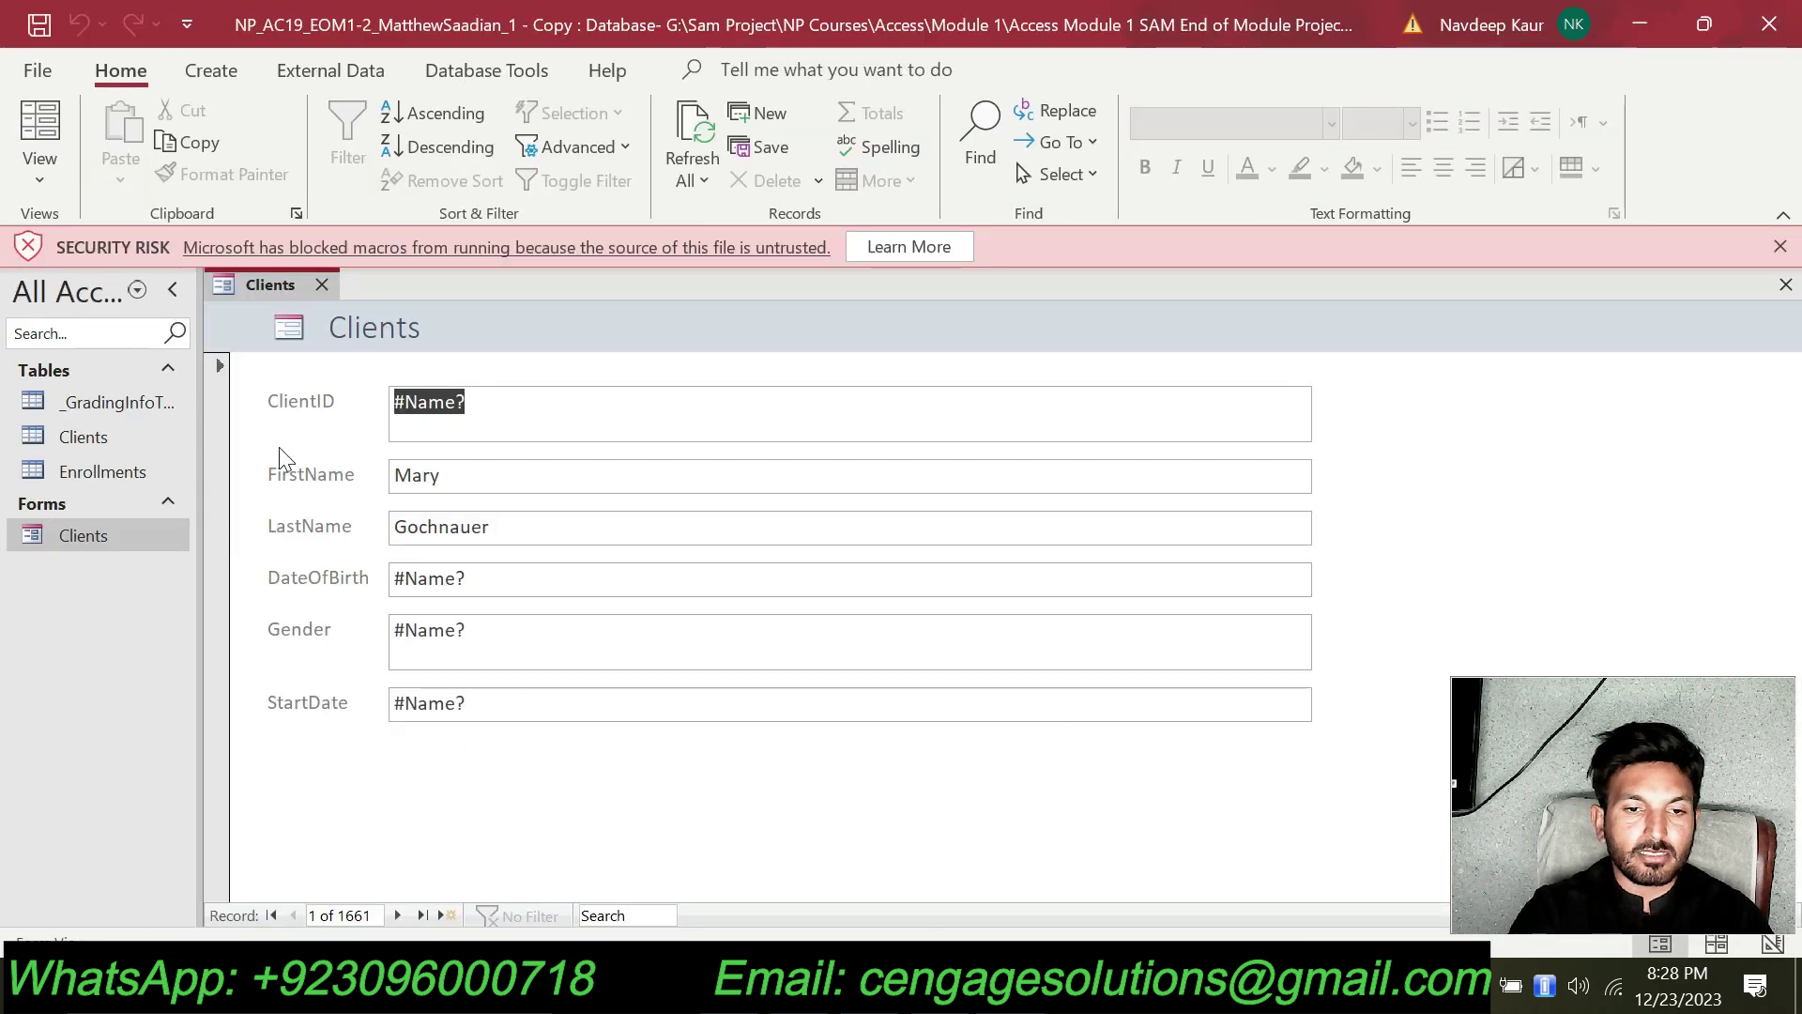
click(323, 282)
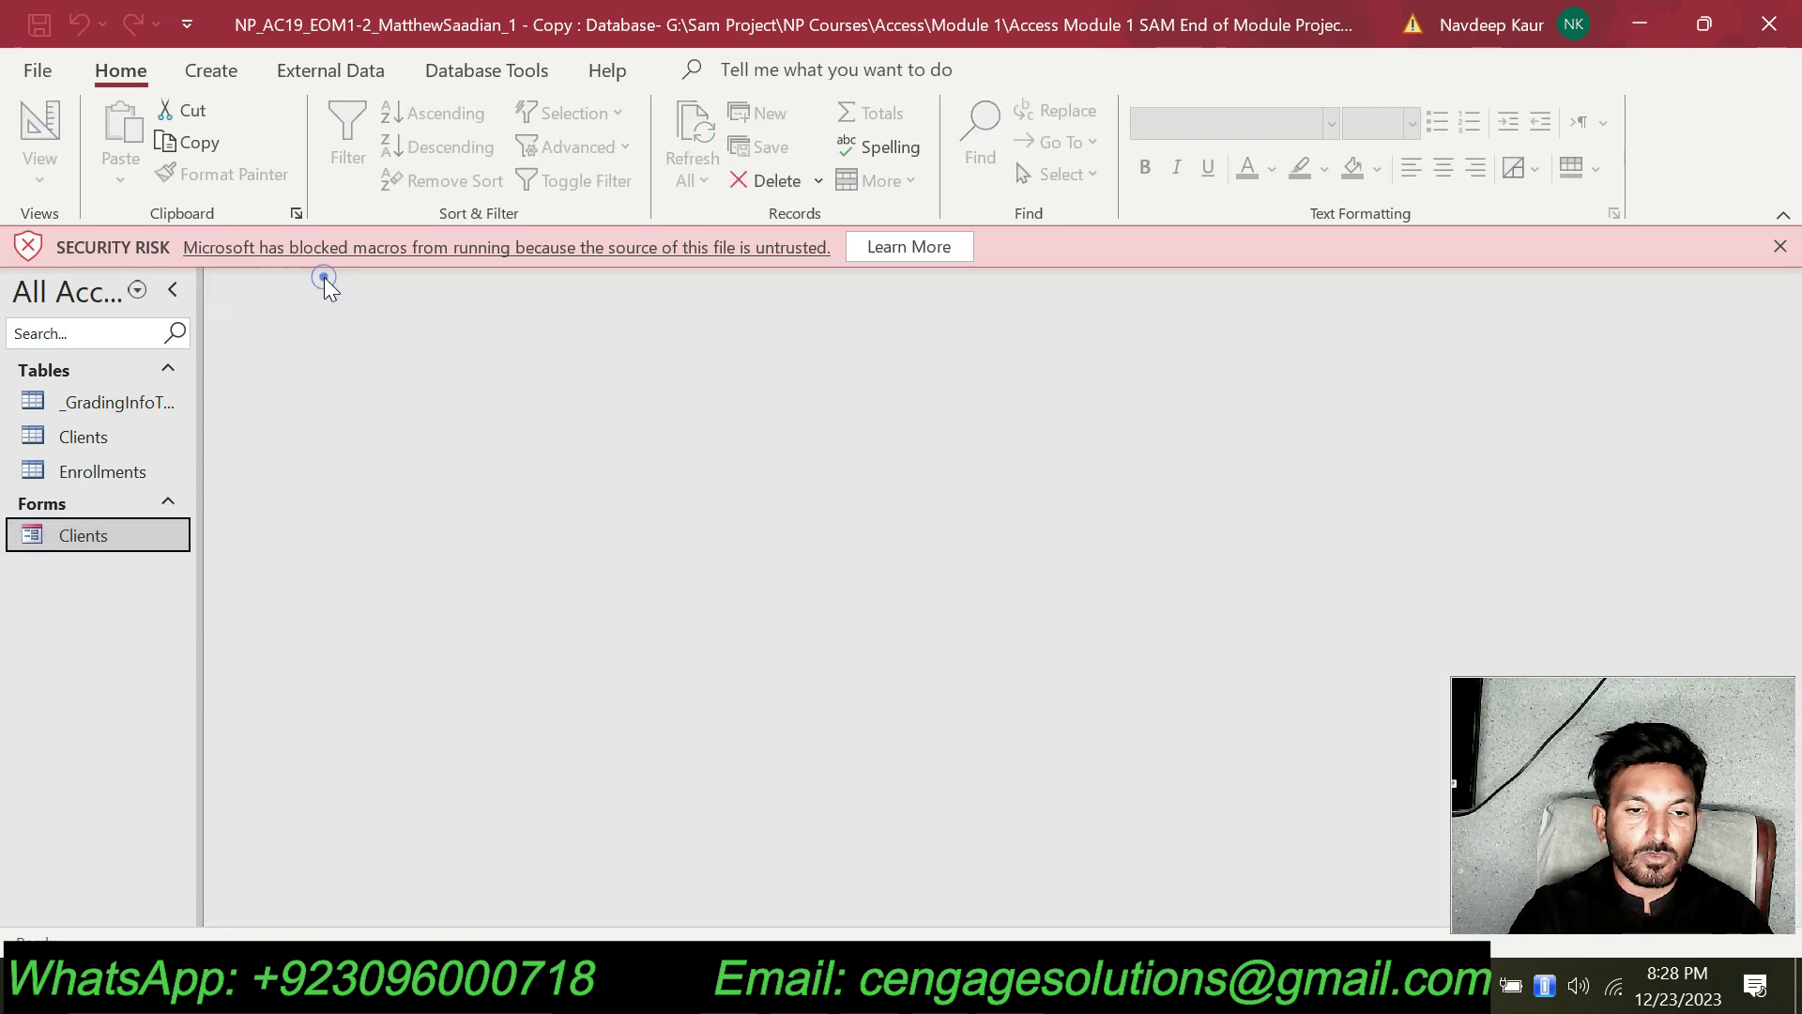
double_click(103, 438)
Start a new record at the end of the Clients table and enter the ID value given in project step 1.
scroll(1066, 648, down, 7)
scroll(1065, 648, down, 20)
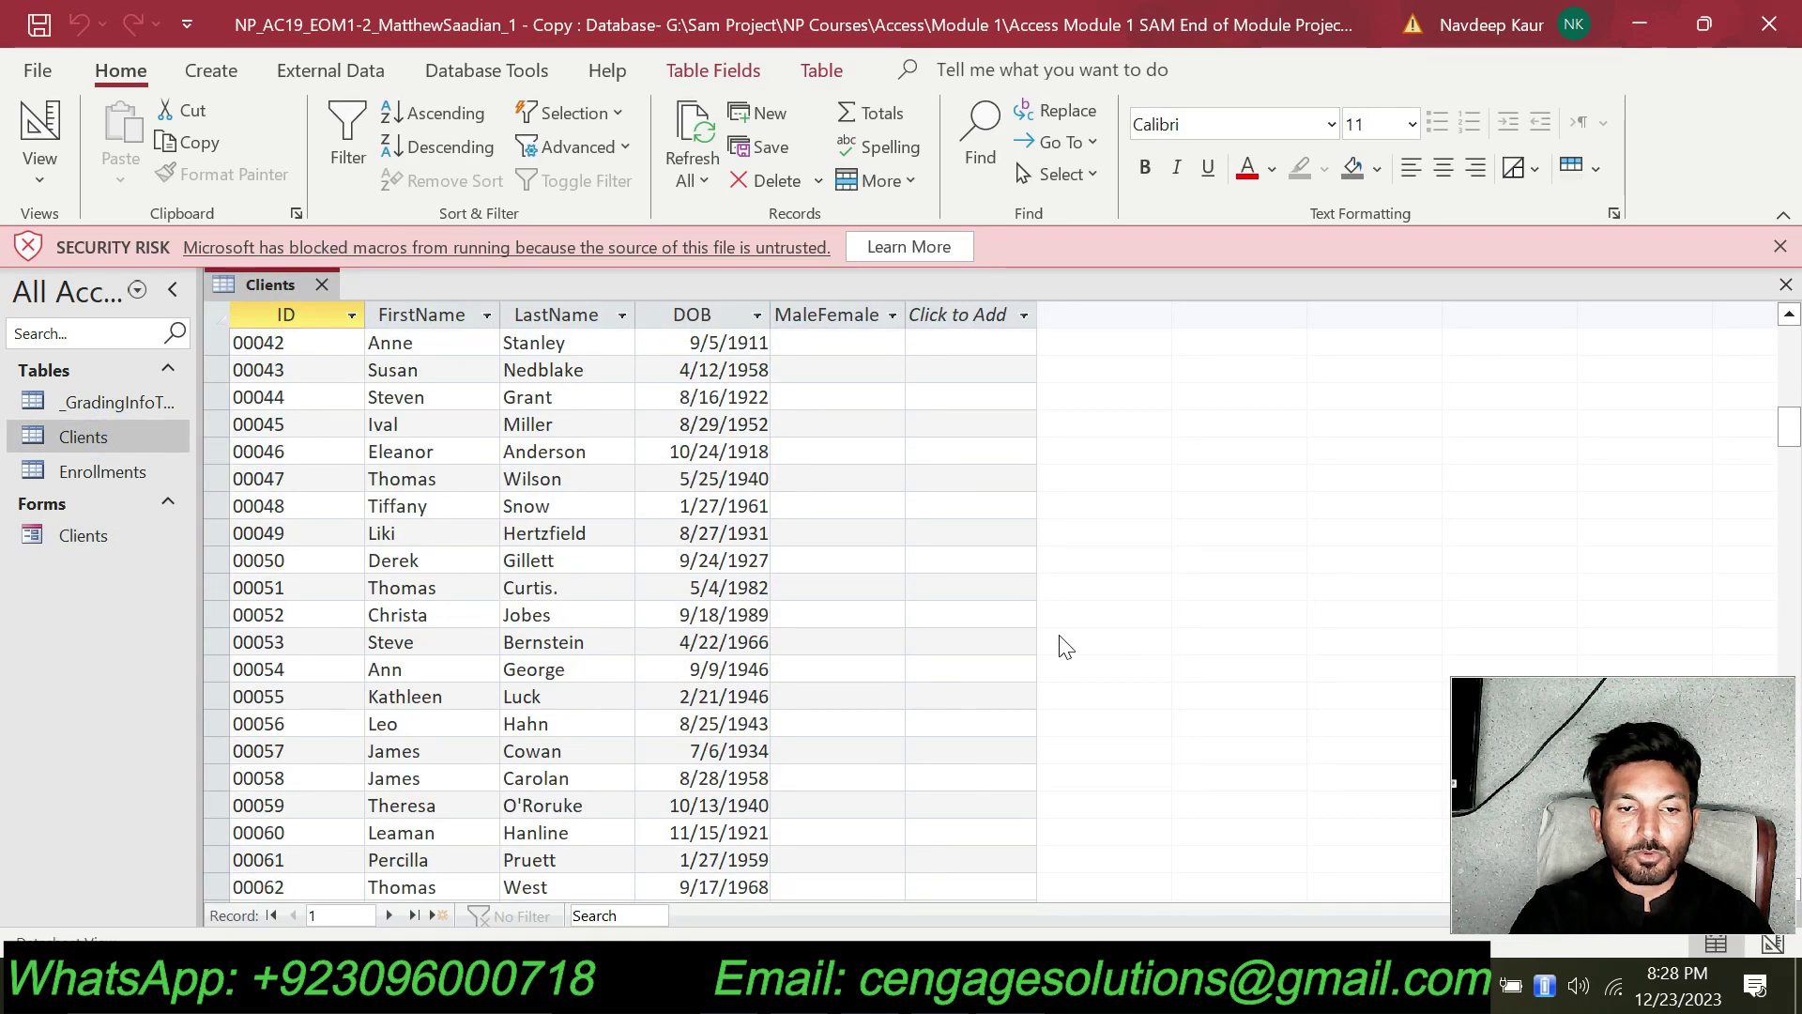
scroll(1065, 648, down, 20)
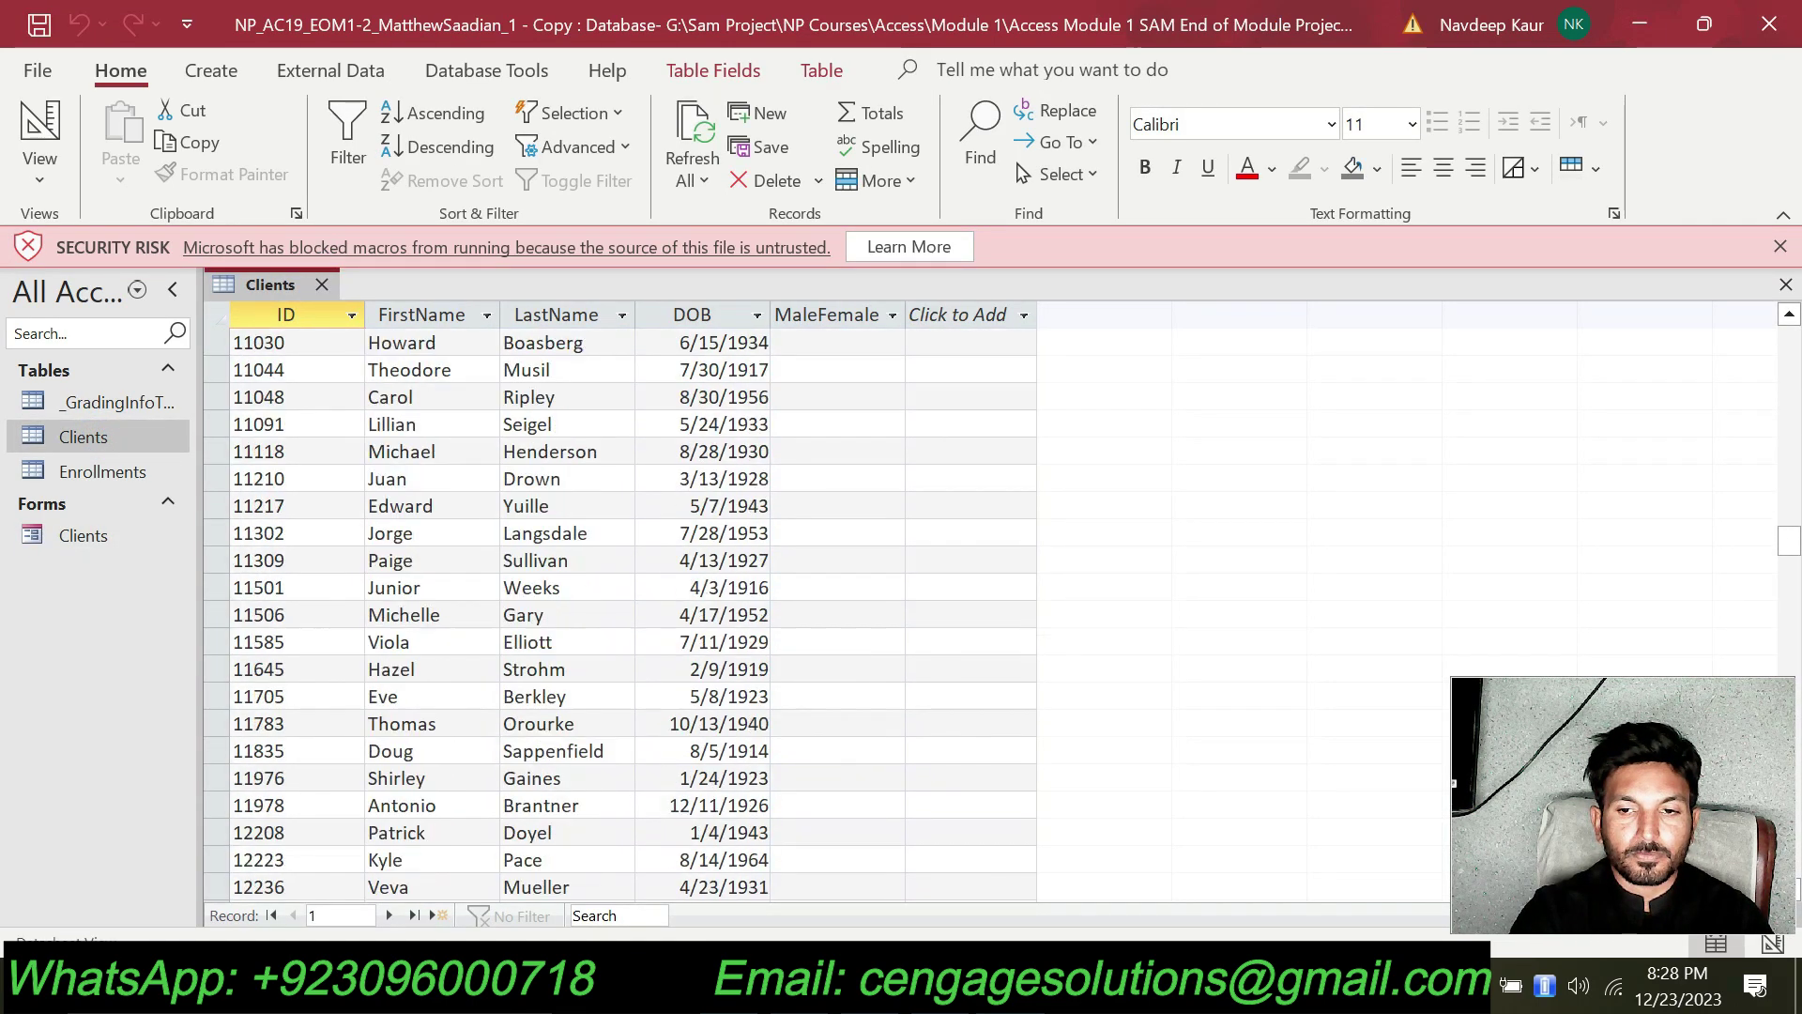
scroll(1164, 671, down, 15)
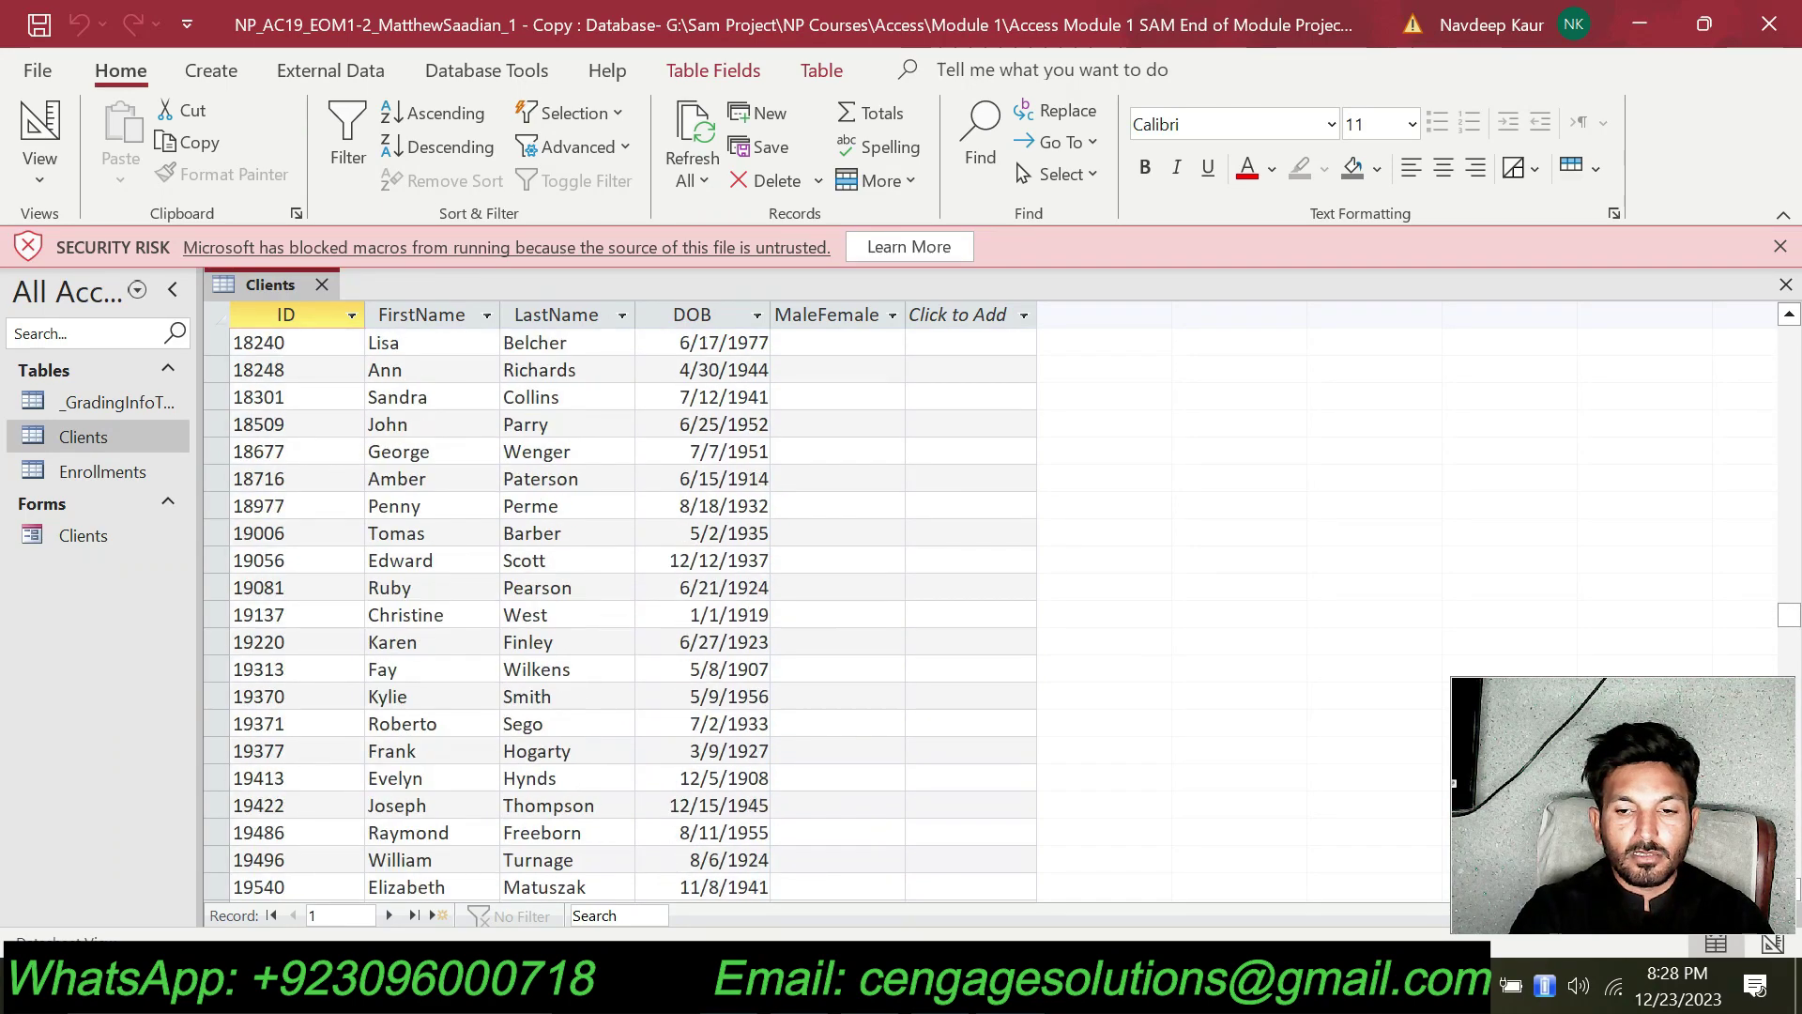
click(1795, 636)
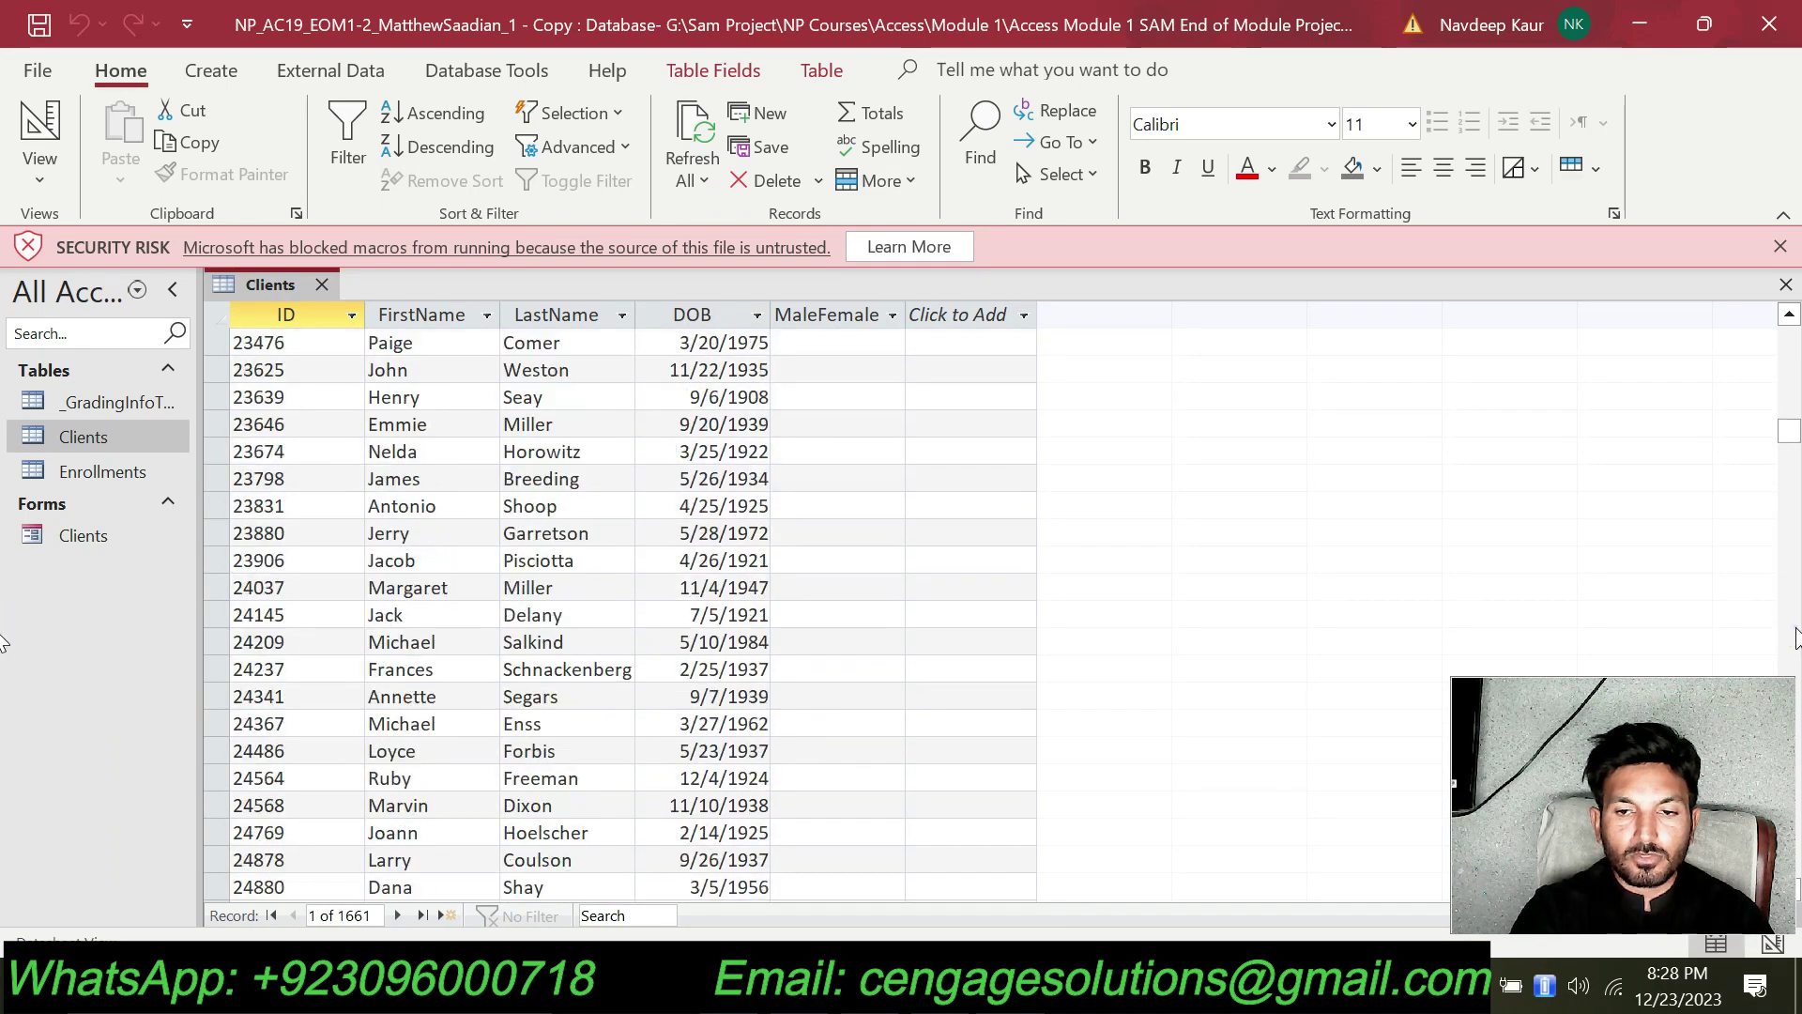
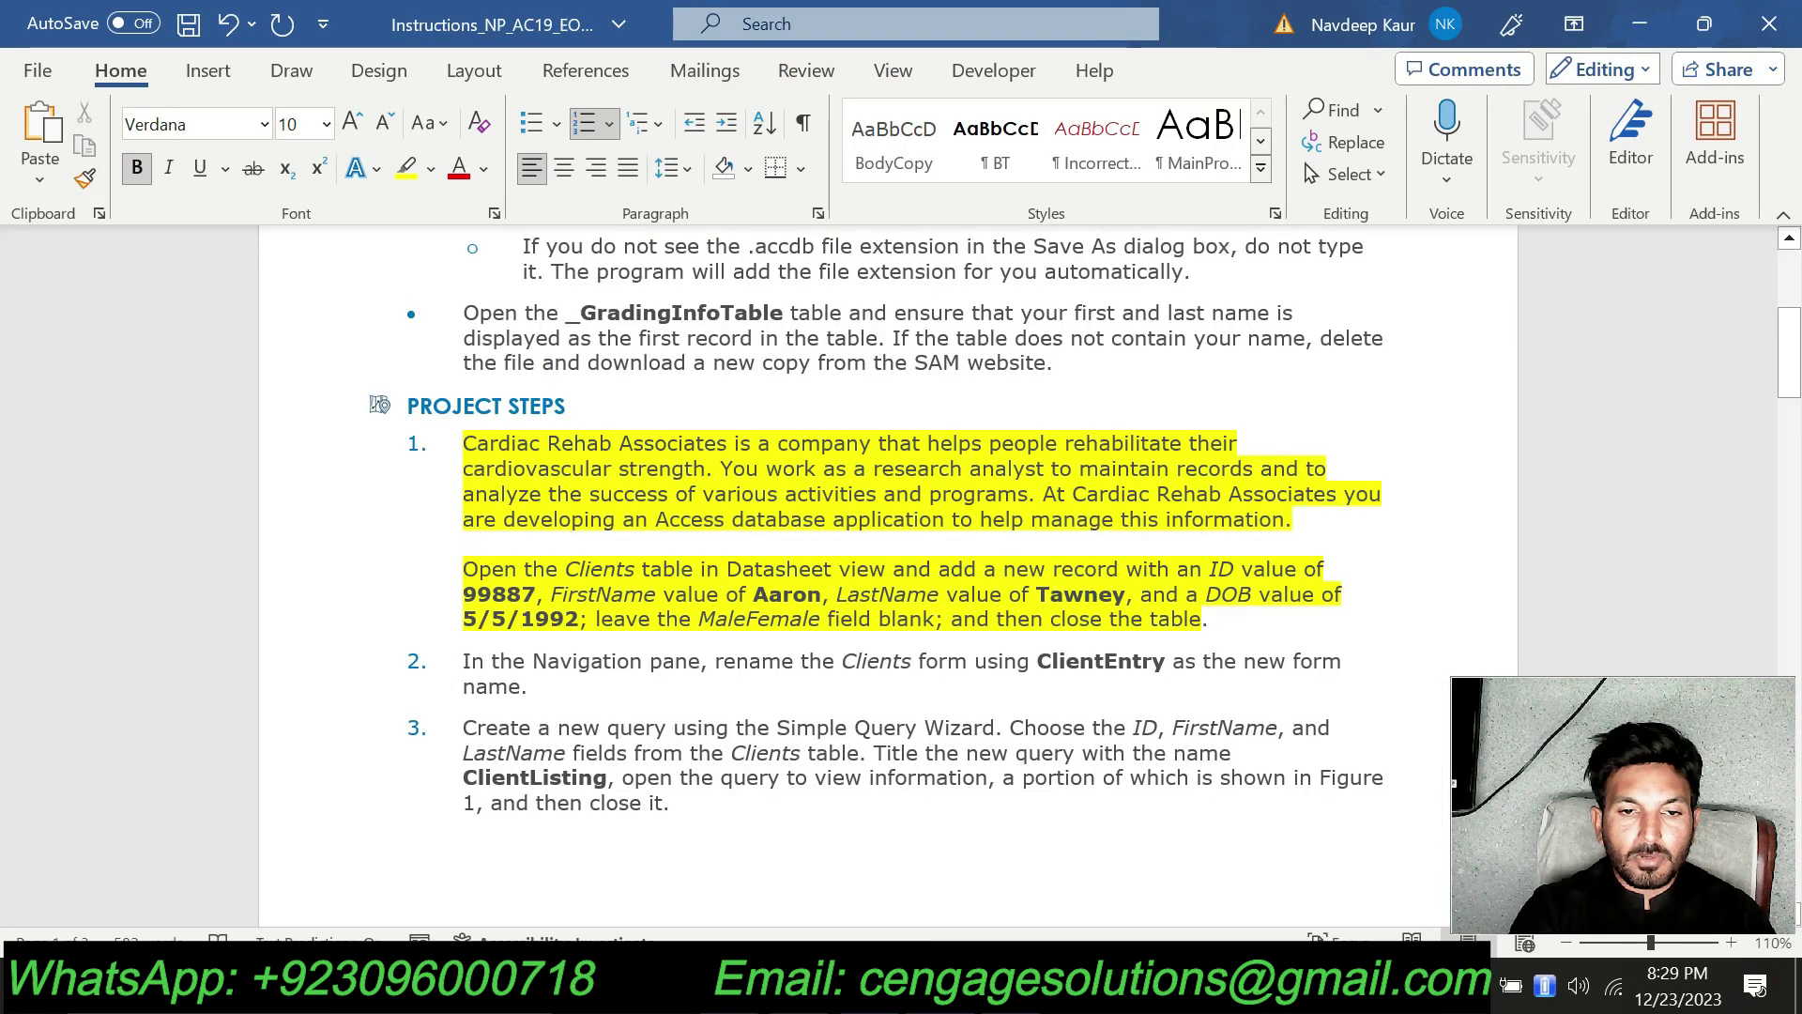
key(alt+Tab)
text(99887)
key(Tab)
Copy the first name from the Word instructions into the new record's FirstName field in Access.
click(456, 483)
key(alt+Tab)
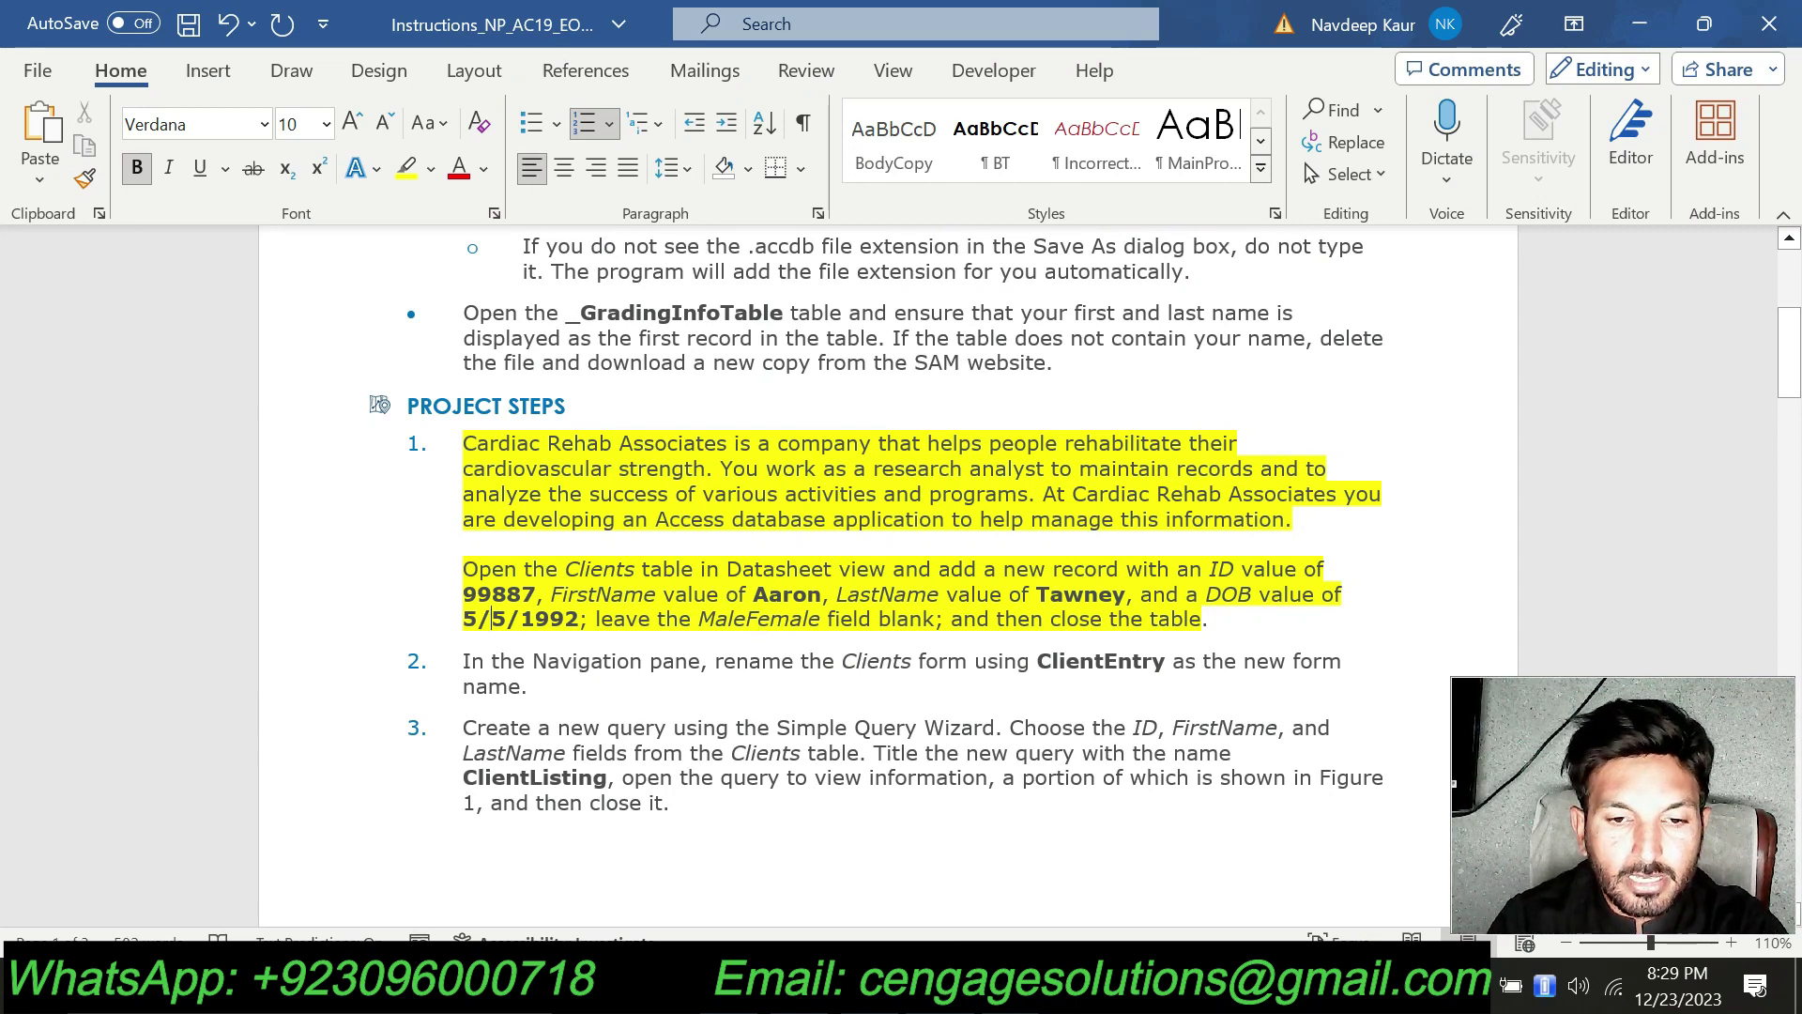
double_click(763, 597)
key(ctrl+c)
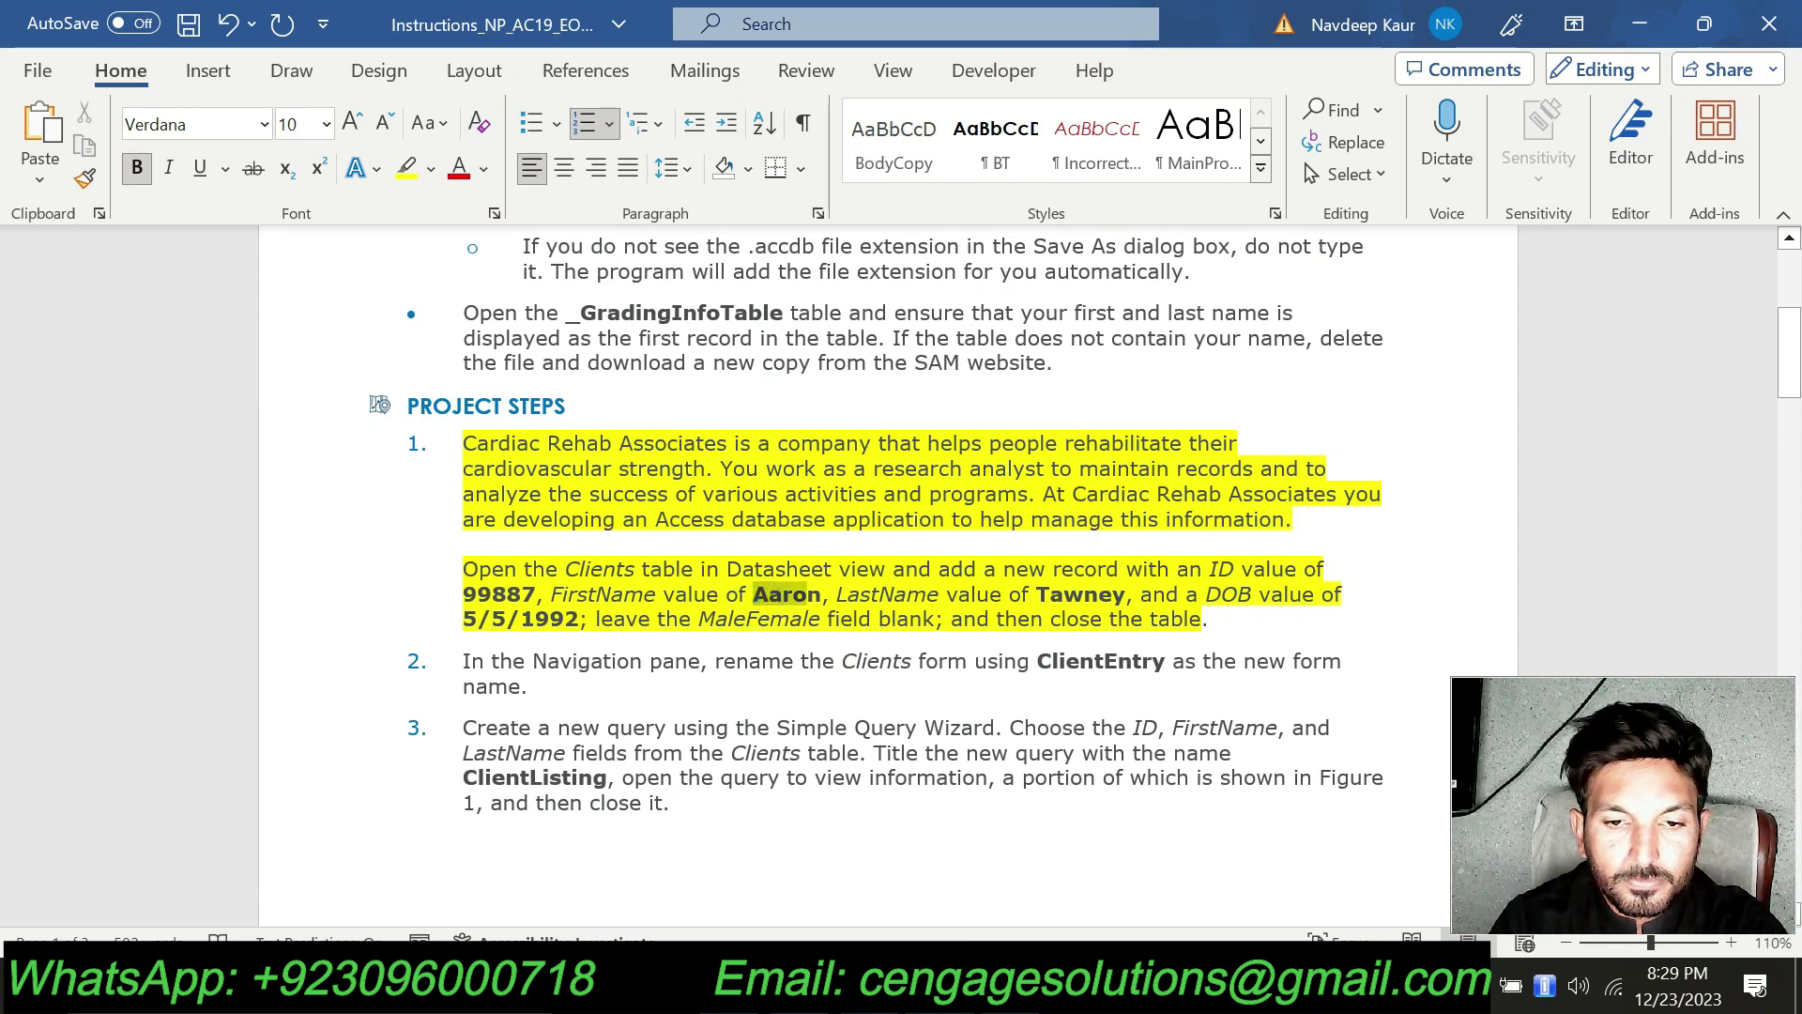
key(alt+Tab)
key(ctrl+v)
Copy the last name from the Word instructions into the new record's LastName field in Access.
key(alt+Tab)
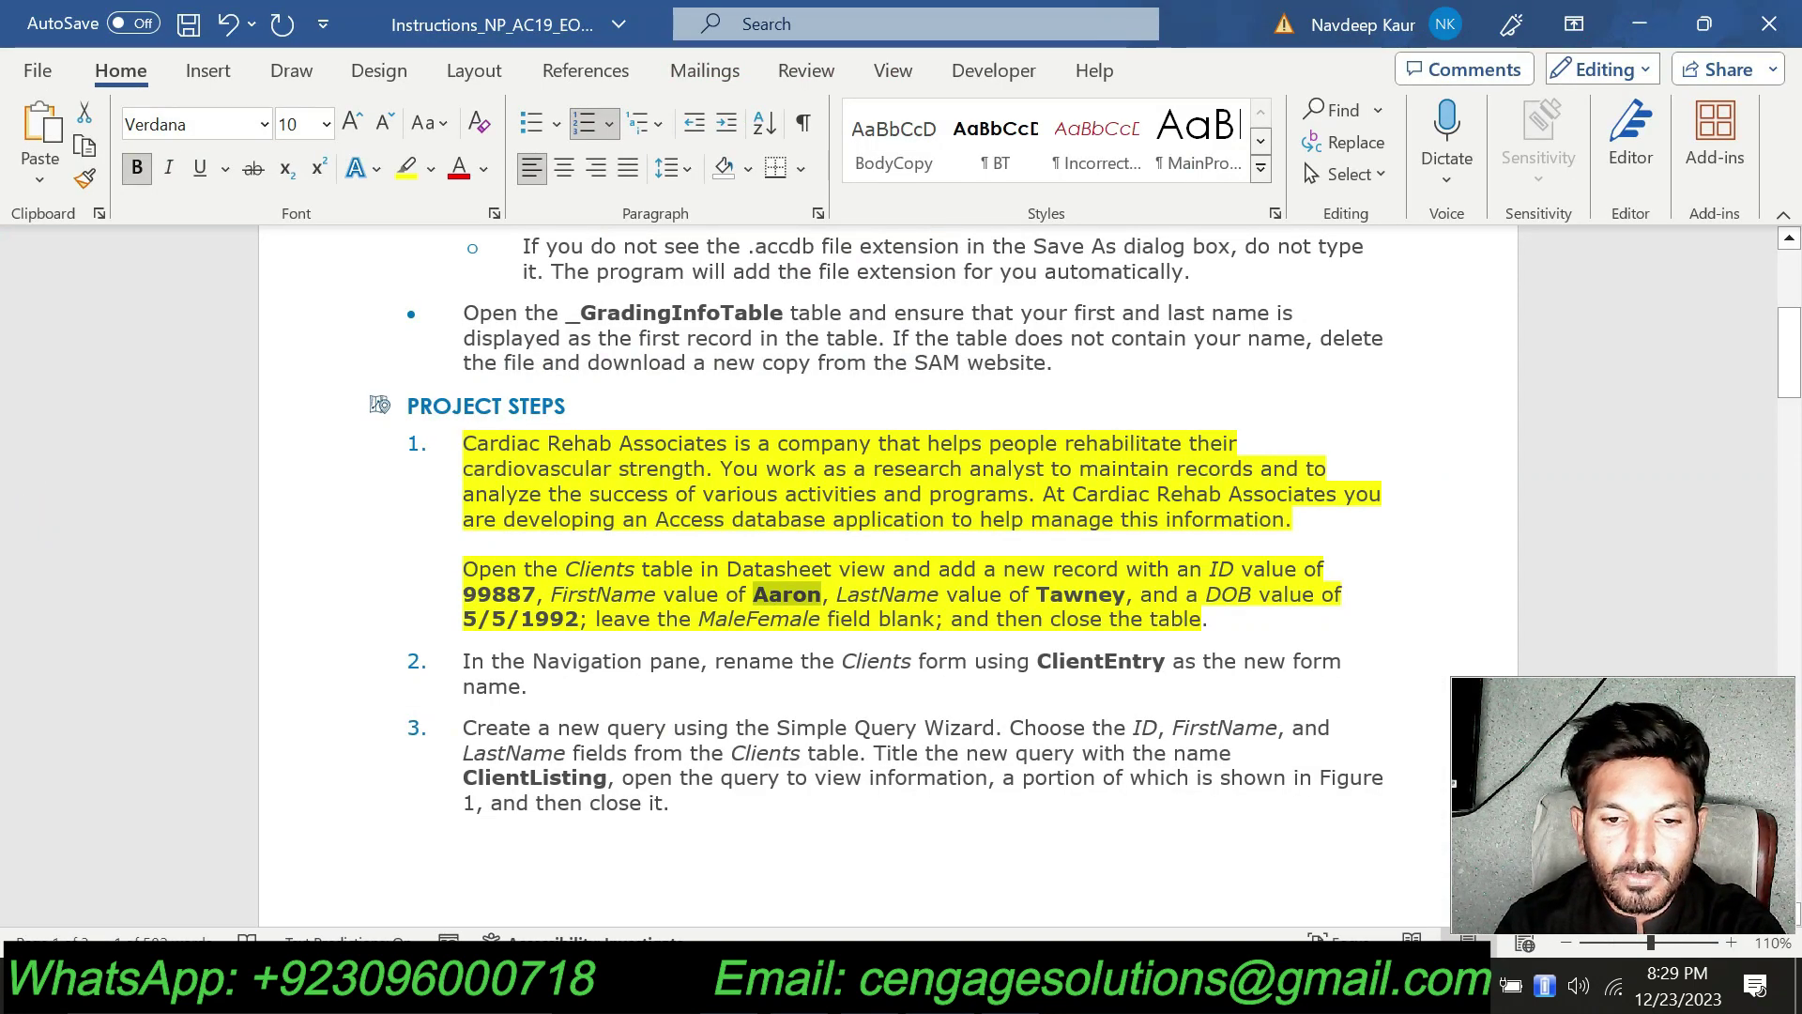
double_click(1080, 594)
key(ctrl+c)
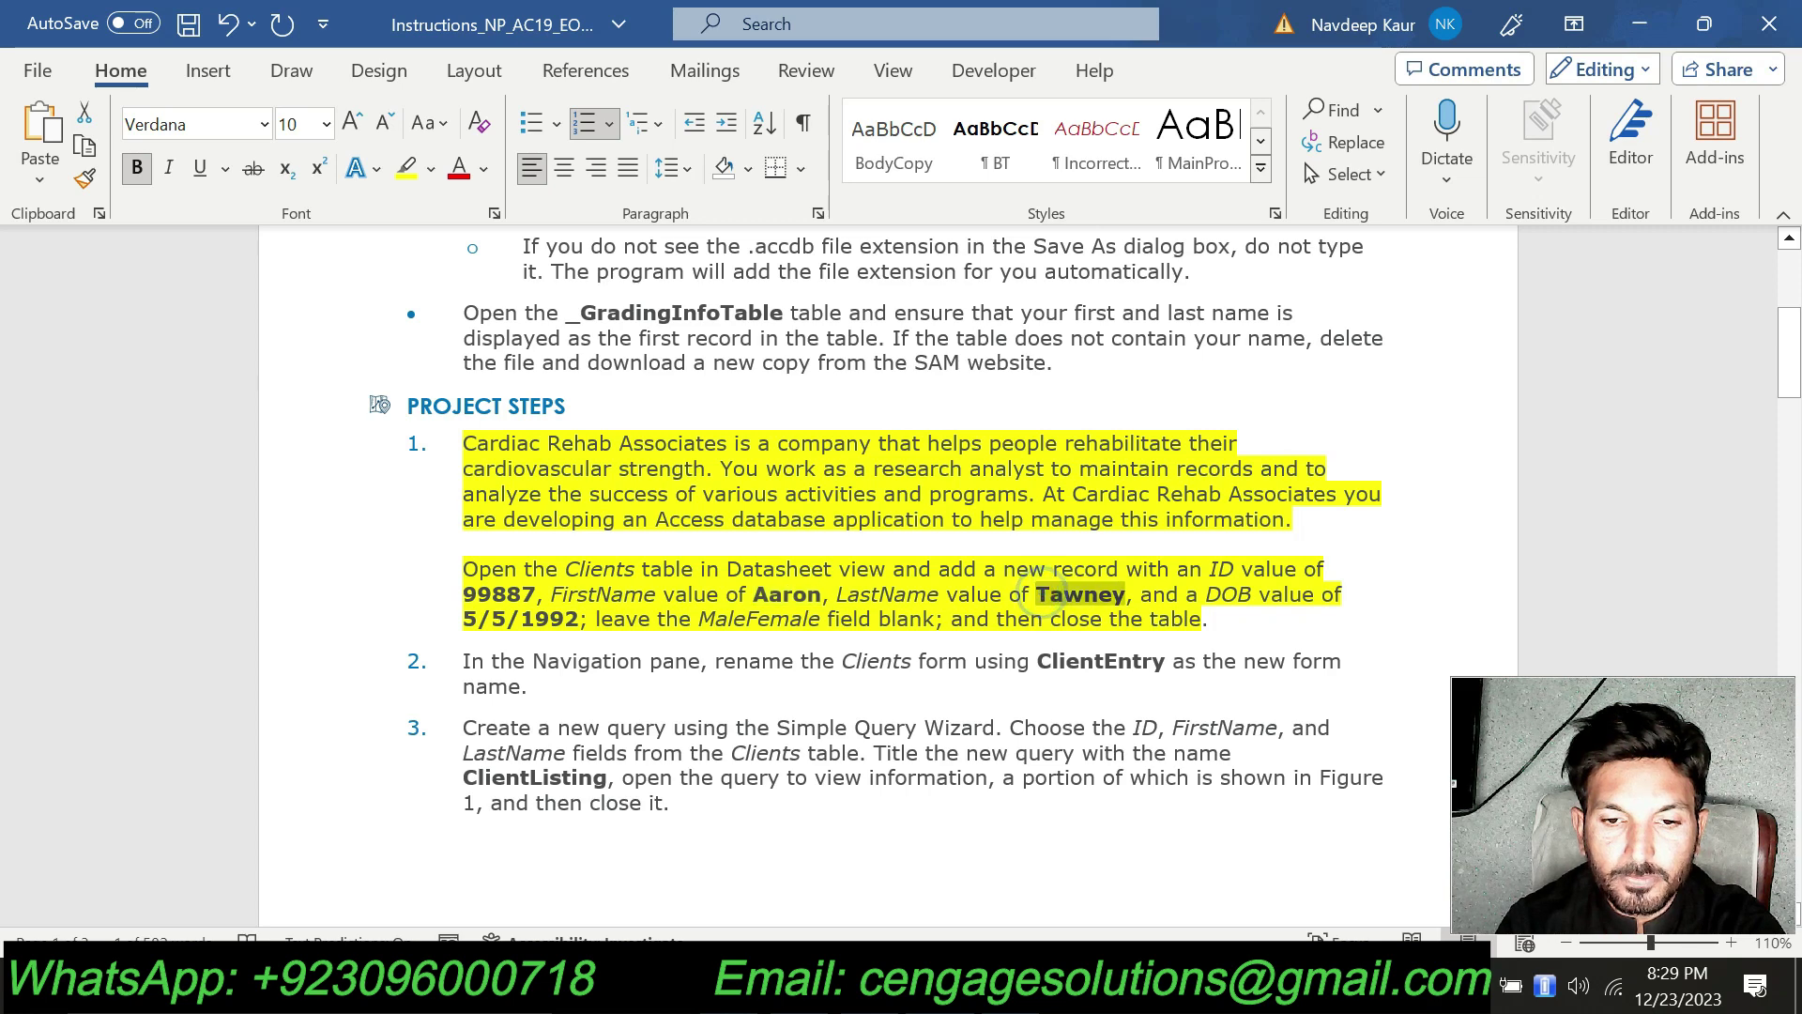
key(alt+Tab)
click(593, 480)
key(ctrl+v)
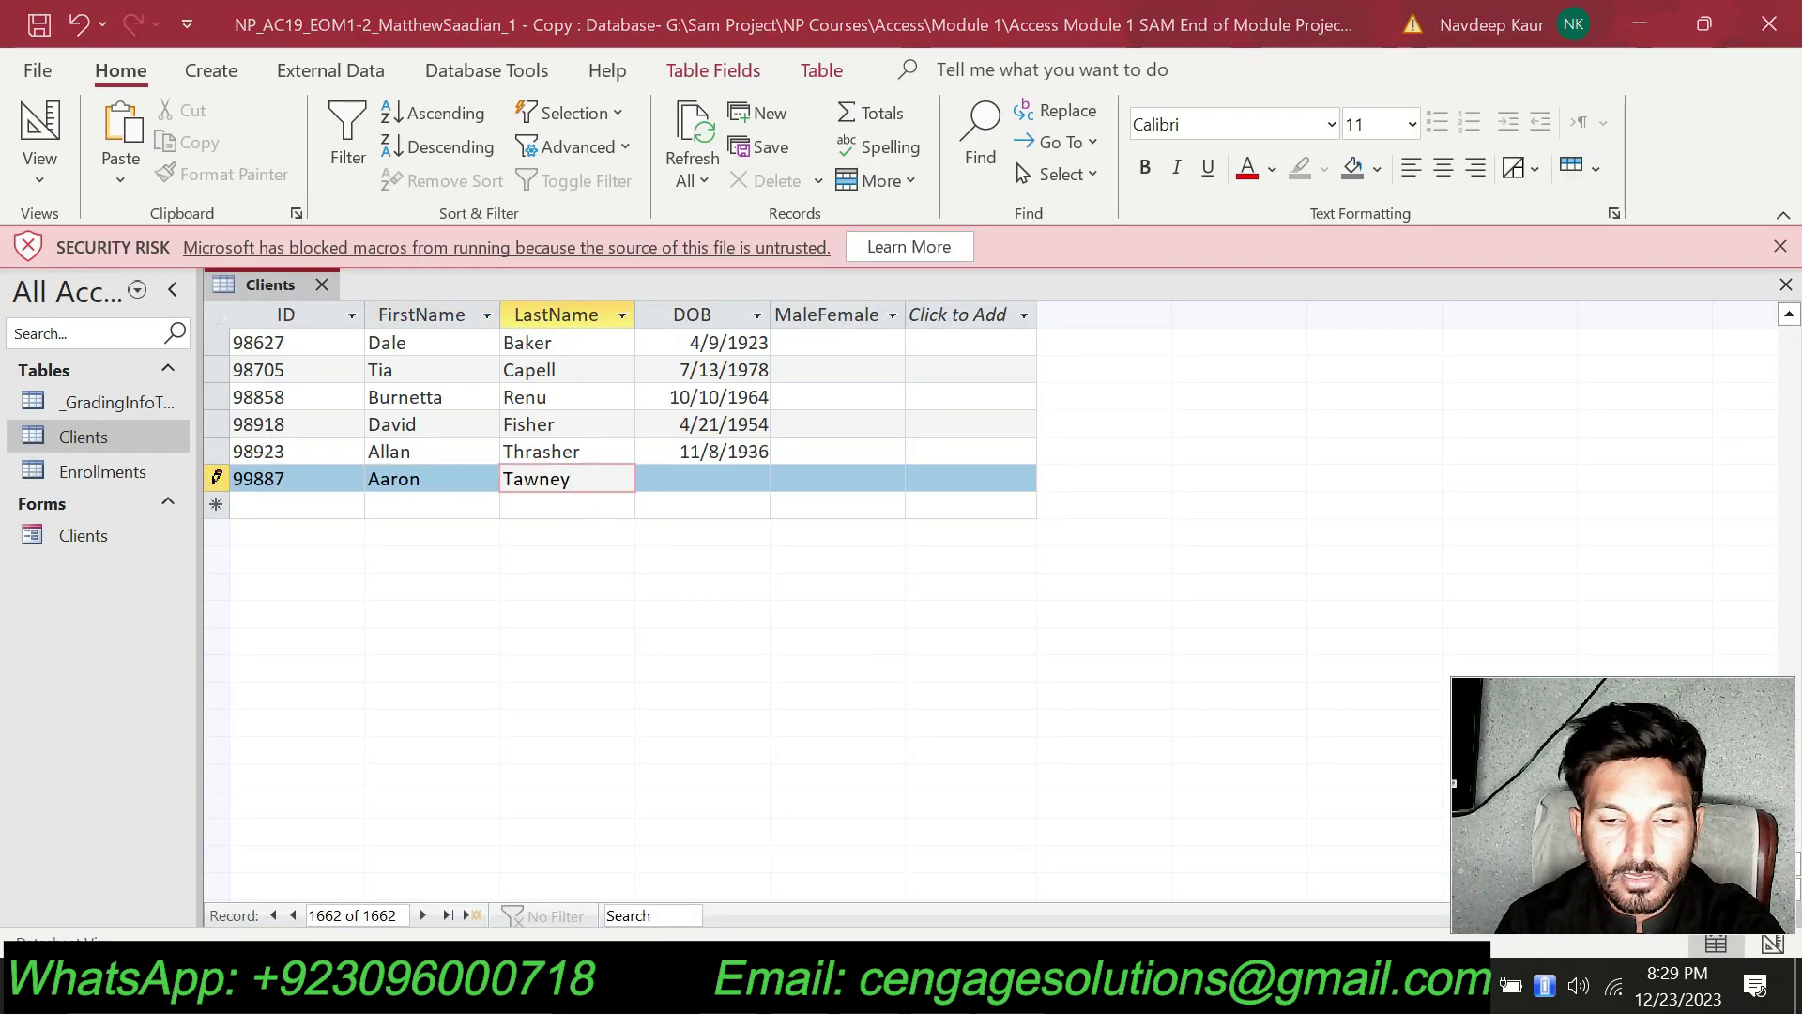
Copy the date of birth from the Word instructions into the new record's DOB field in Access and recheck it.
key(alt+Tab)
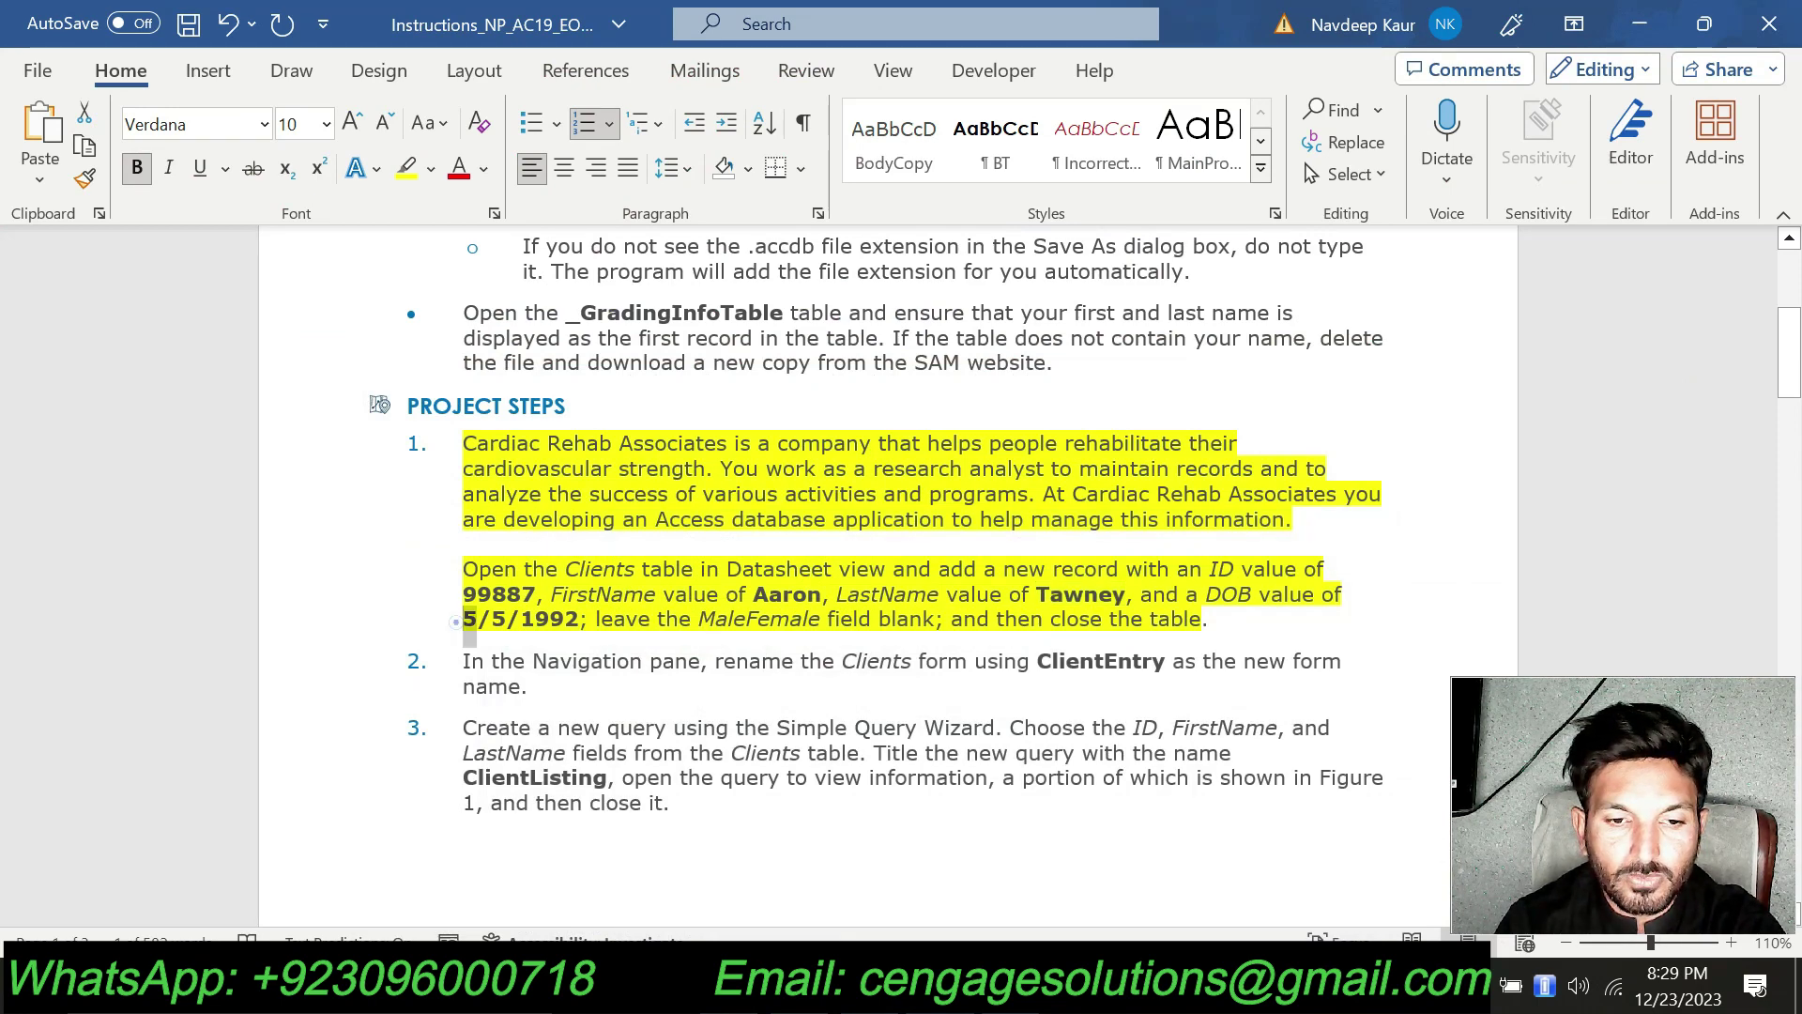
drag(463, 619, 579, 618)
key(ctrl+c)
key(alt+Tab)
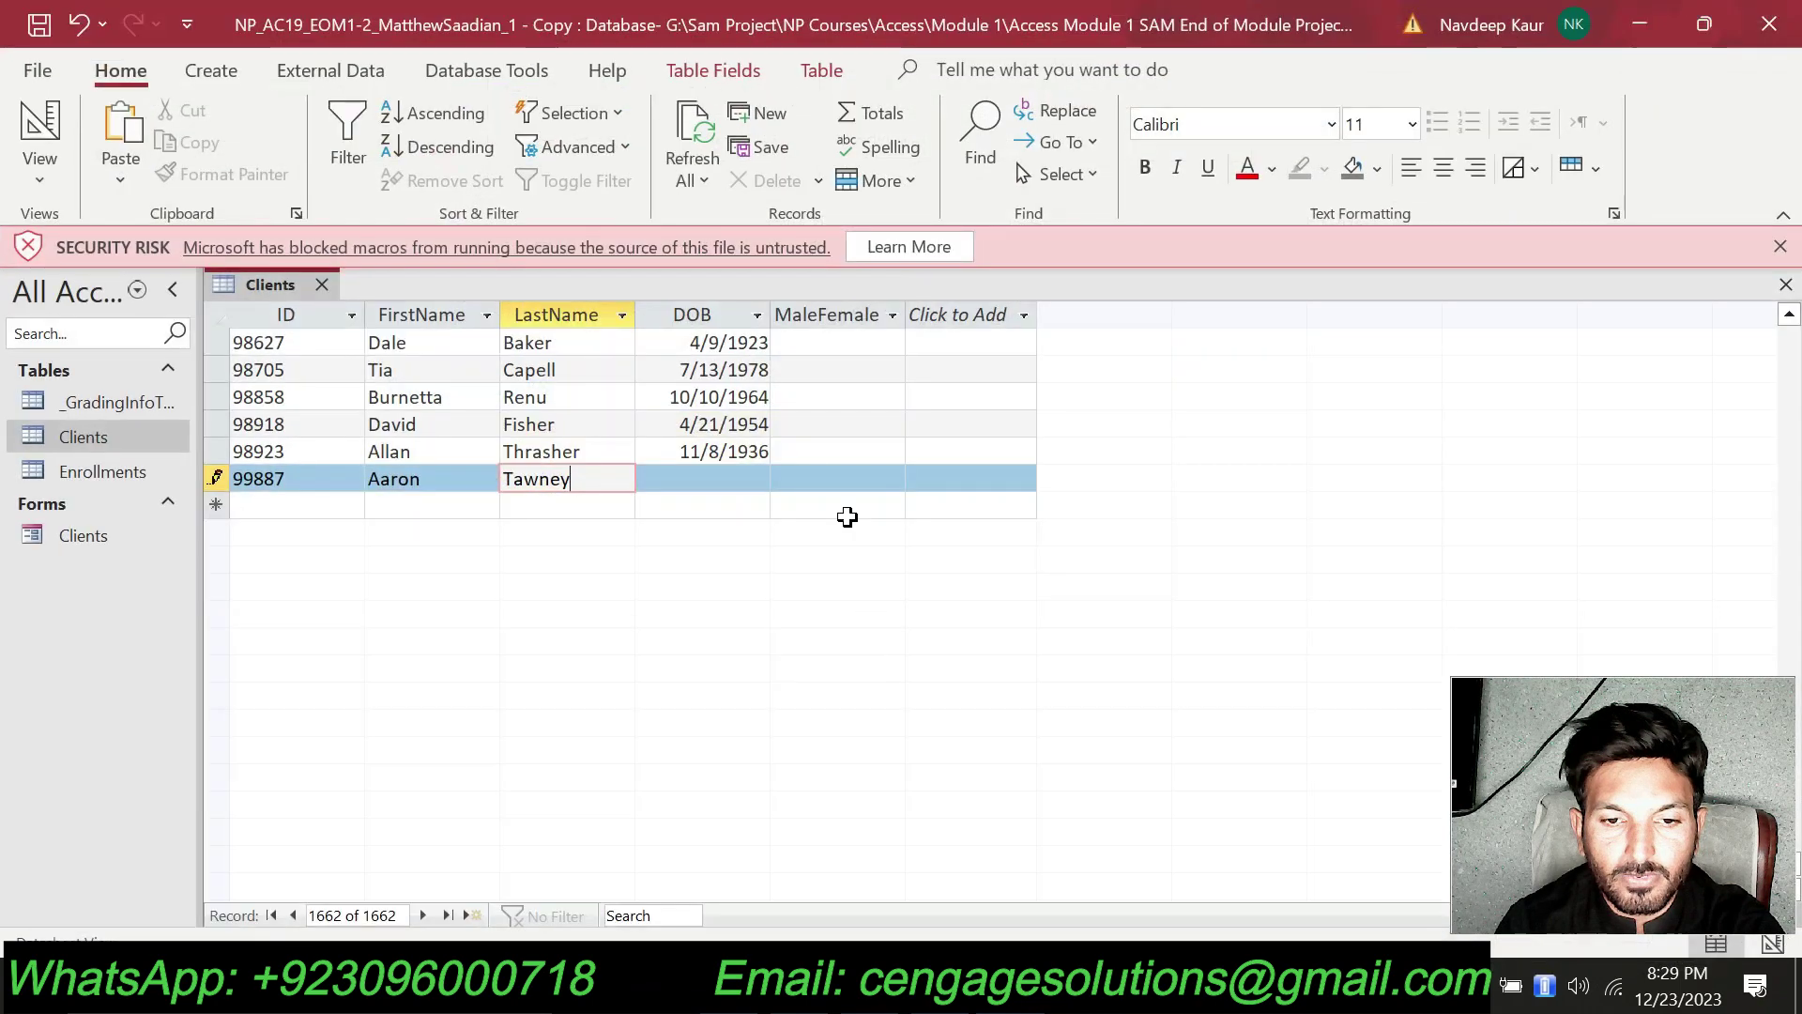
key(Tab)
key(ctrl+v)
key(alt+Tab)
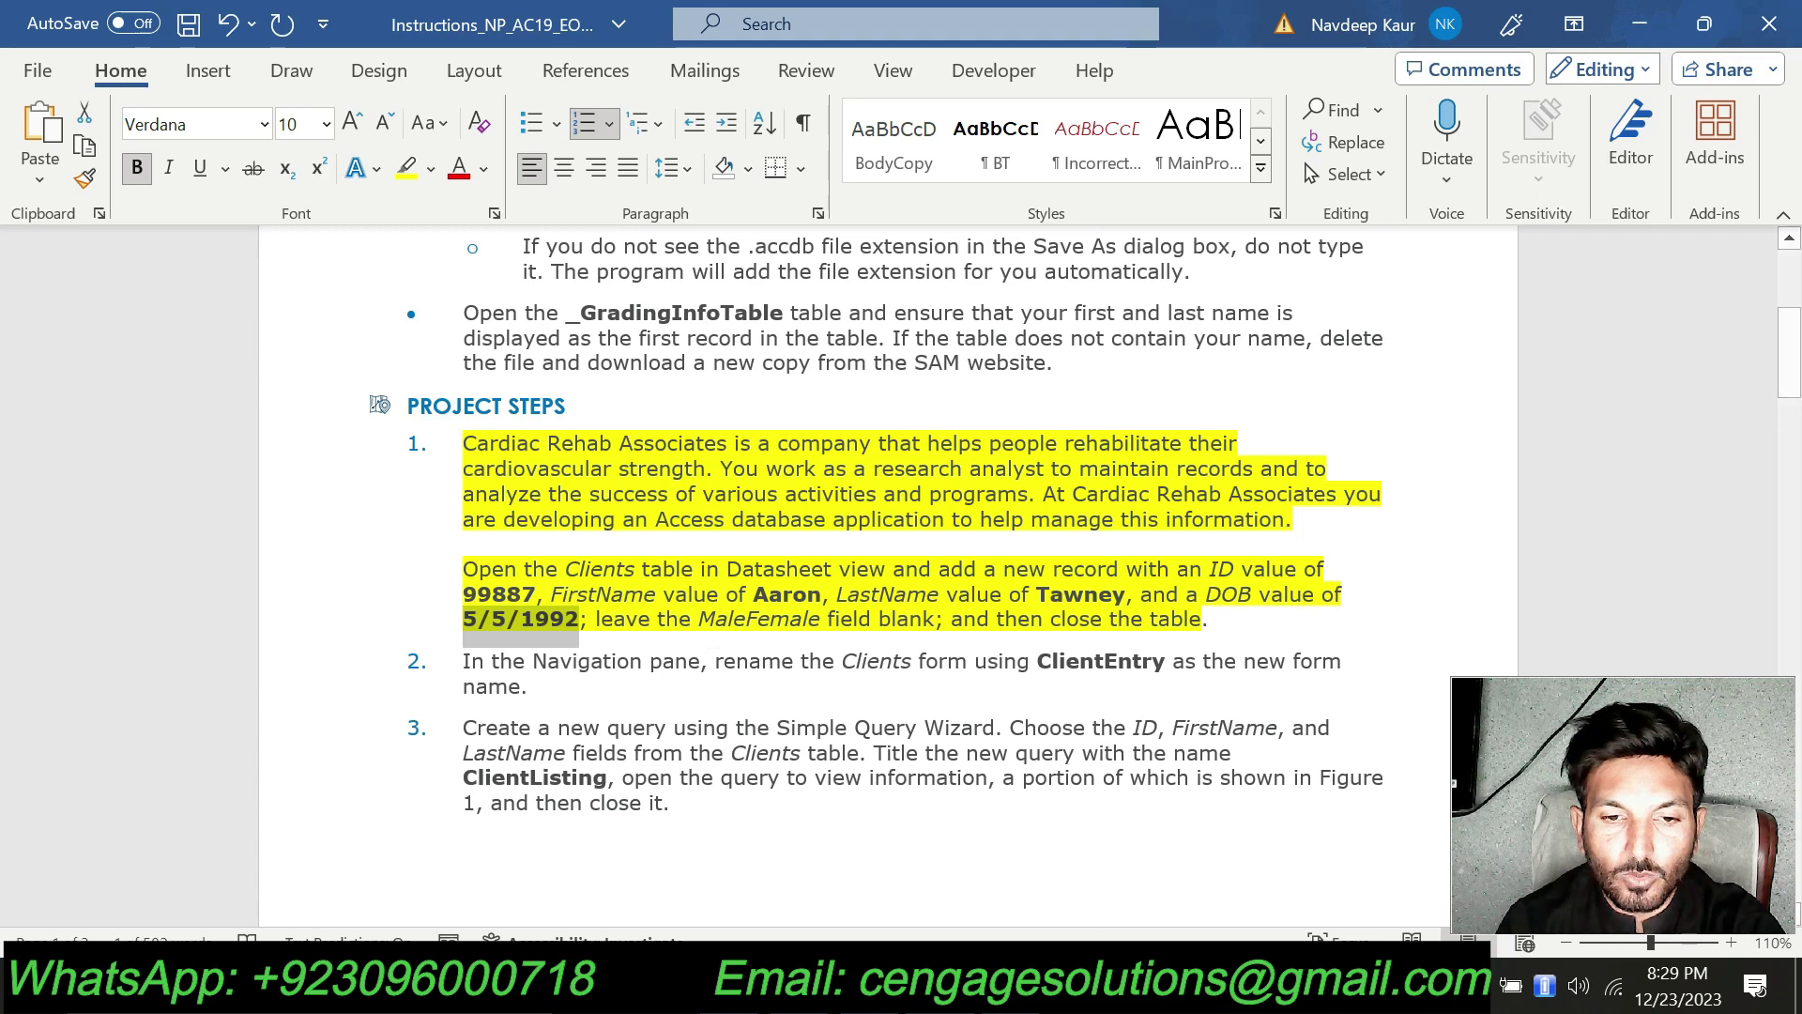
key(alt+Tab)
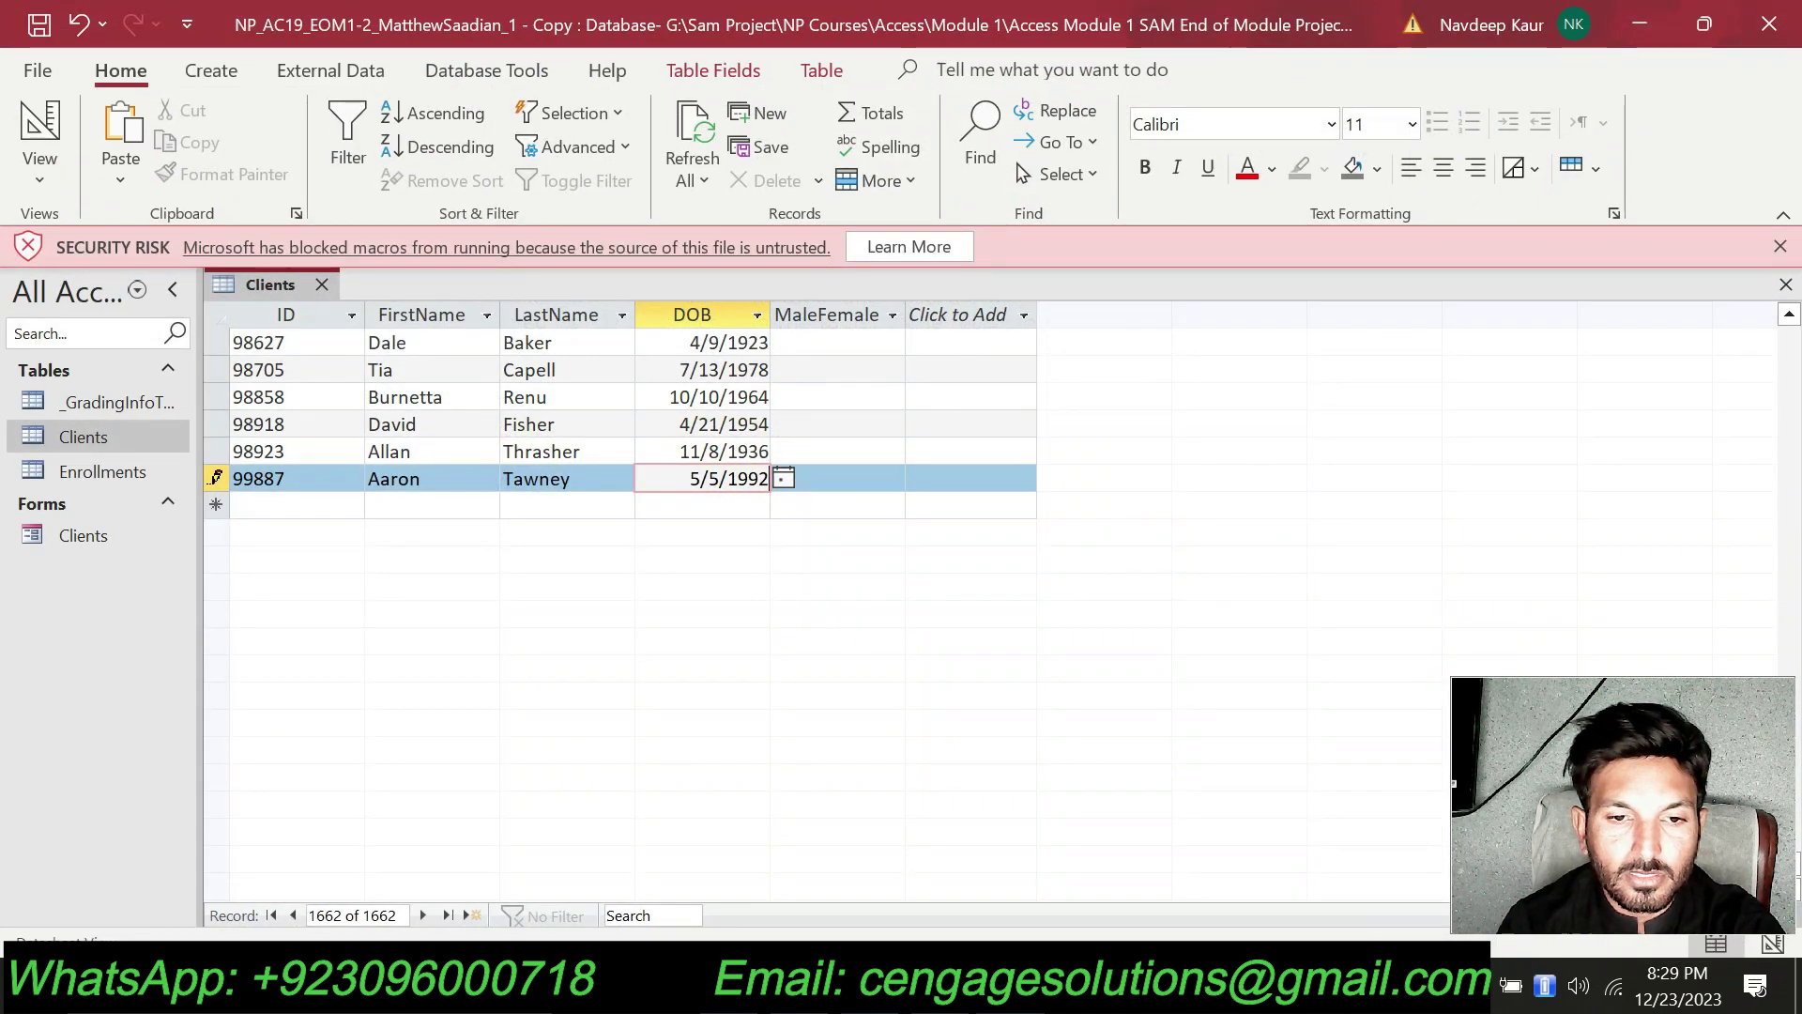
Review the new record's fields, leave MaleFemale blank, and close the Clients table.
click(837, 476)
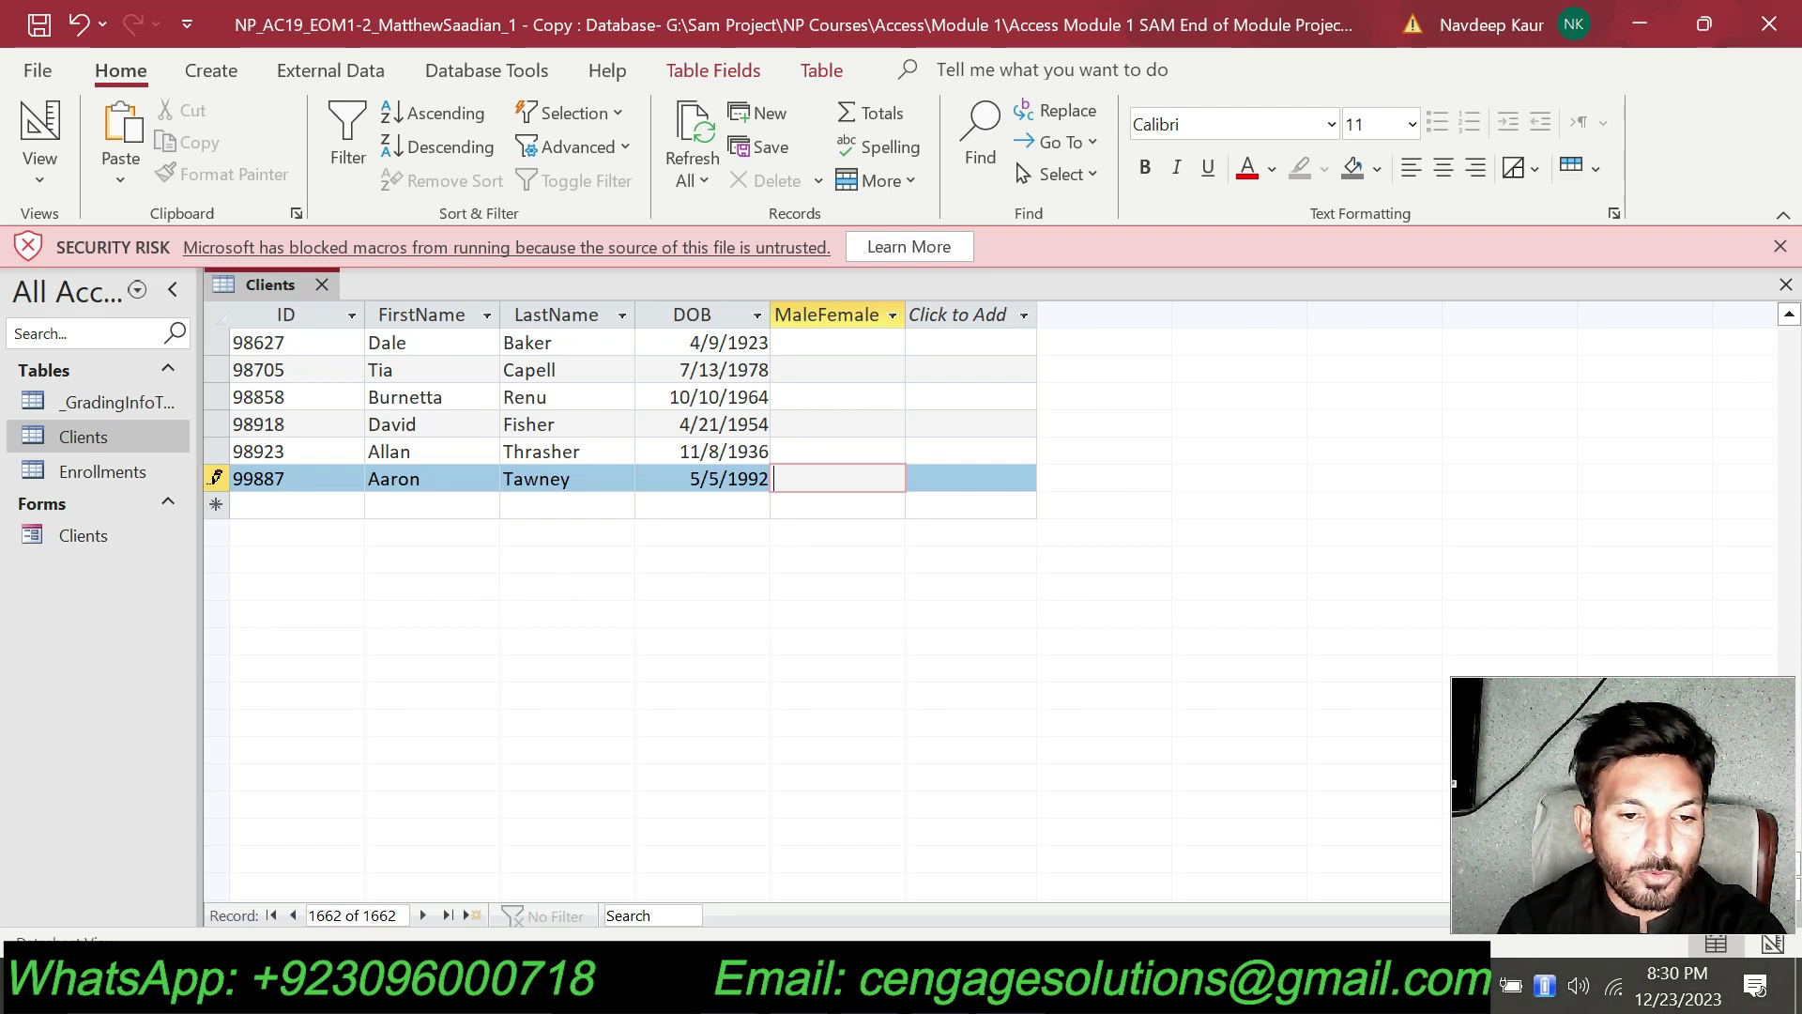
click(282, 477)
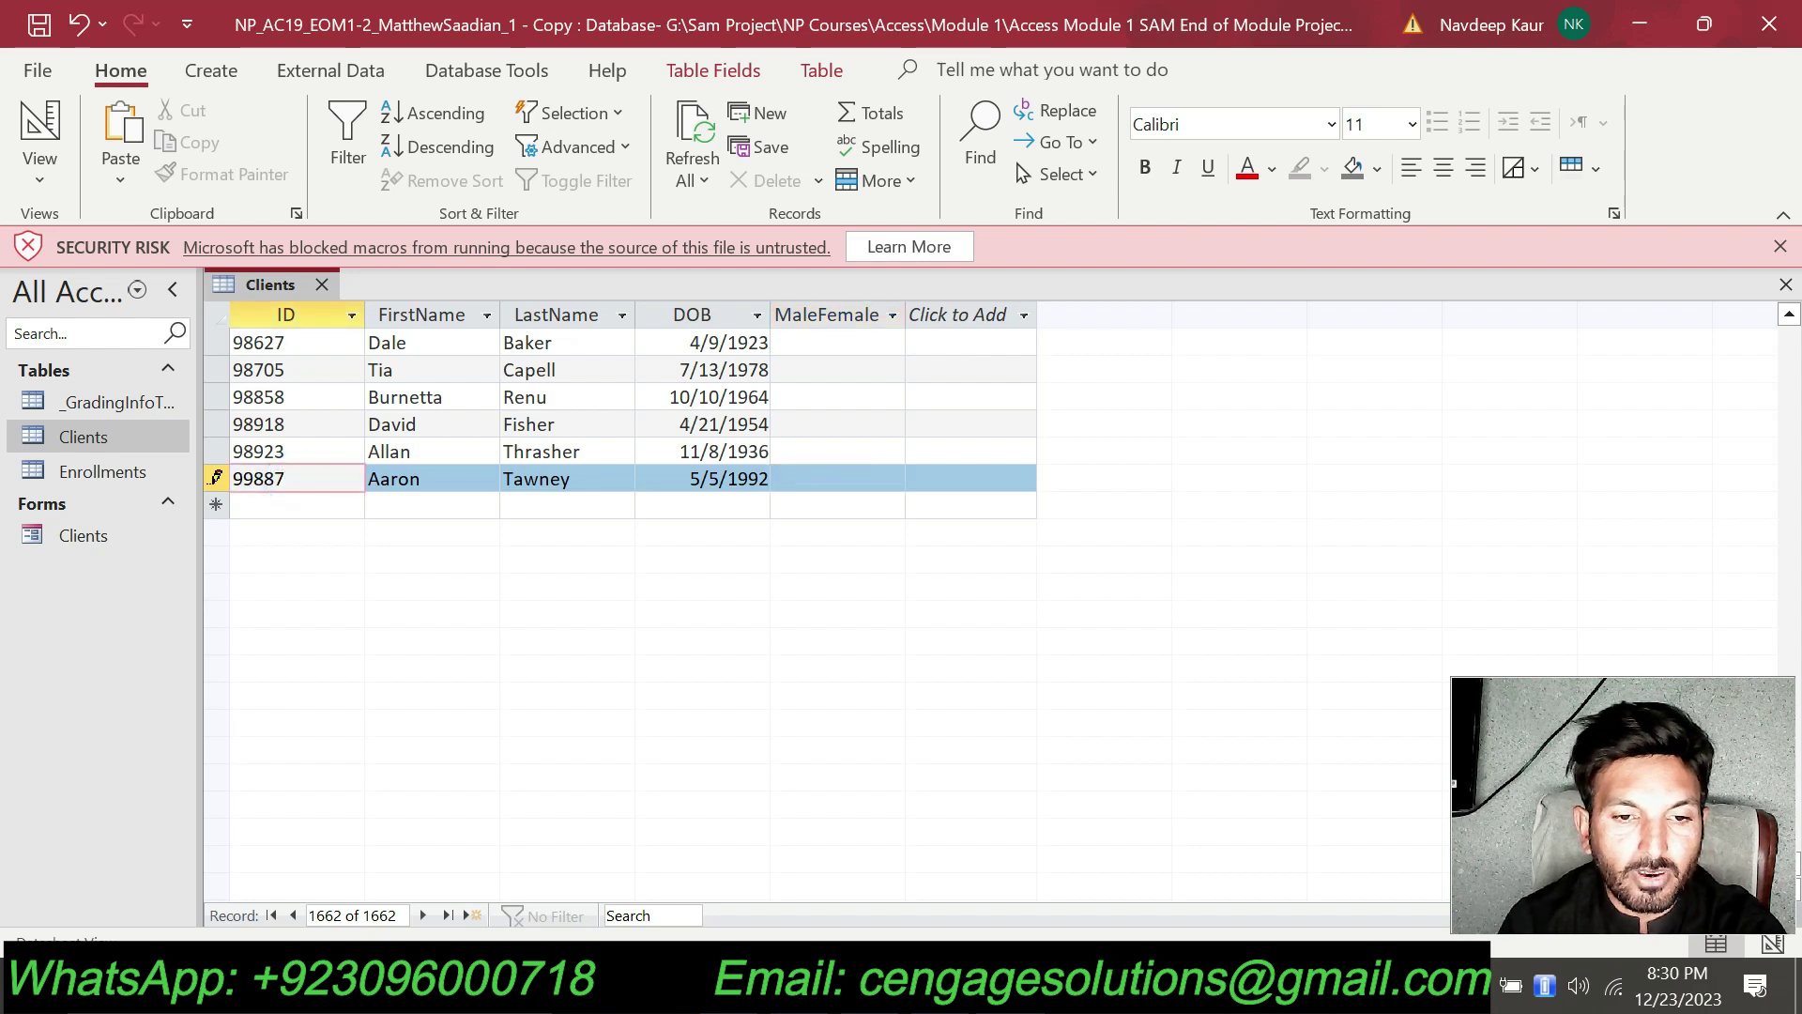
click(403, 477)
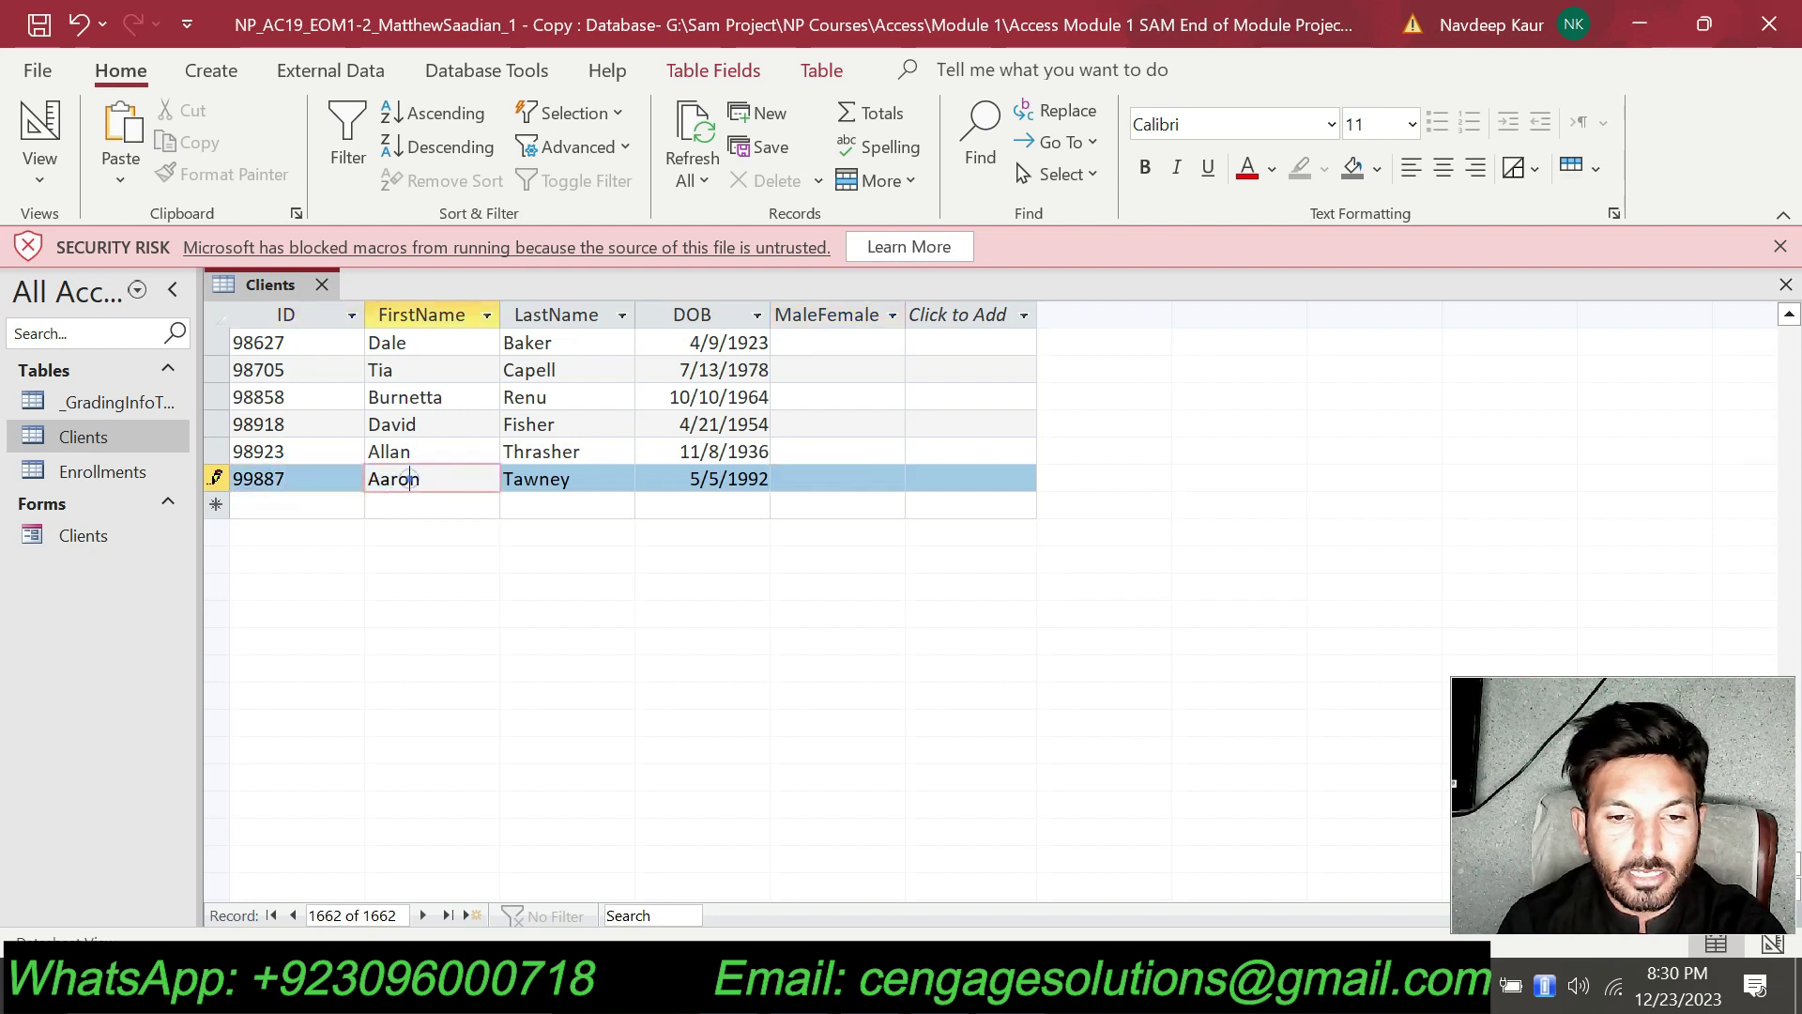
click(563, 477)
click(787, 475)
click(741, 478)
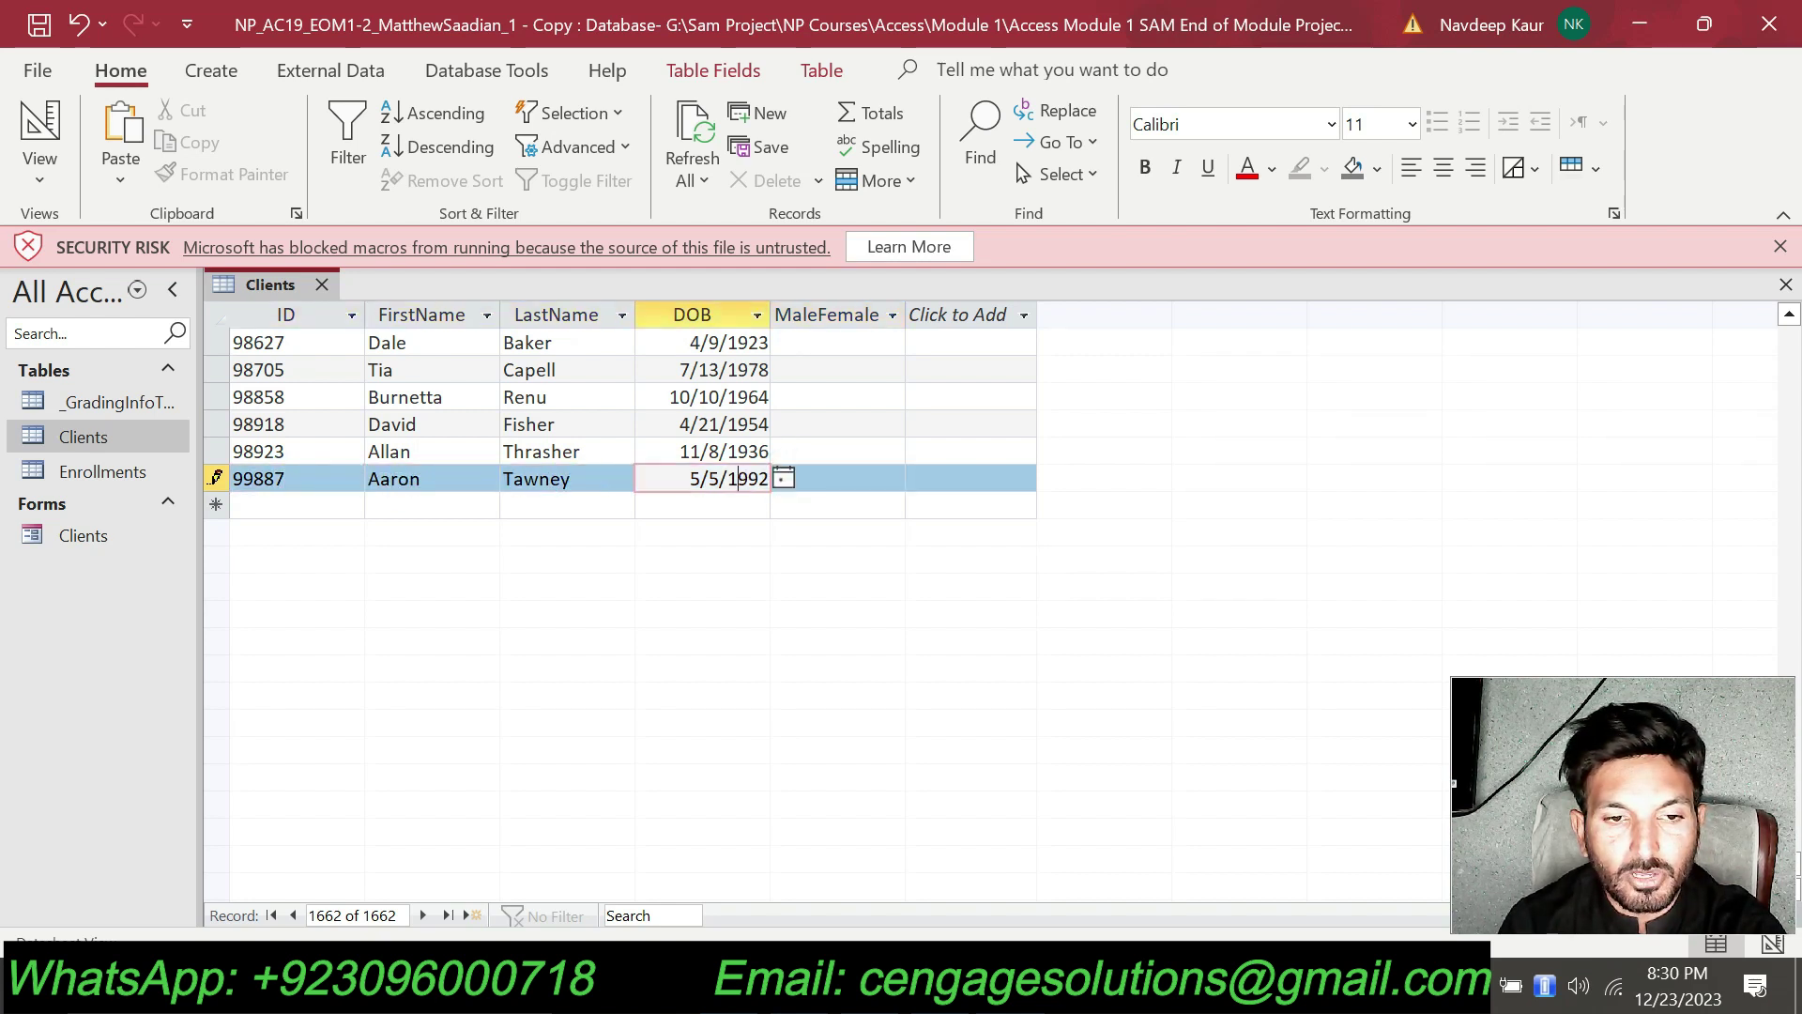
click(323, 283)
Switch to the Word instructions and remove the yellow highlighting from project step 1.
click(934, 976)
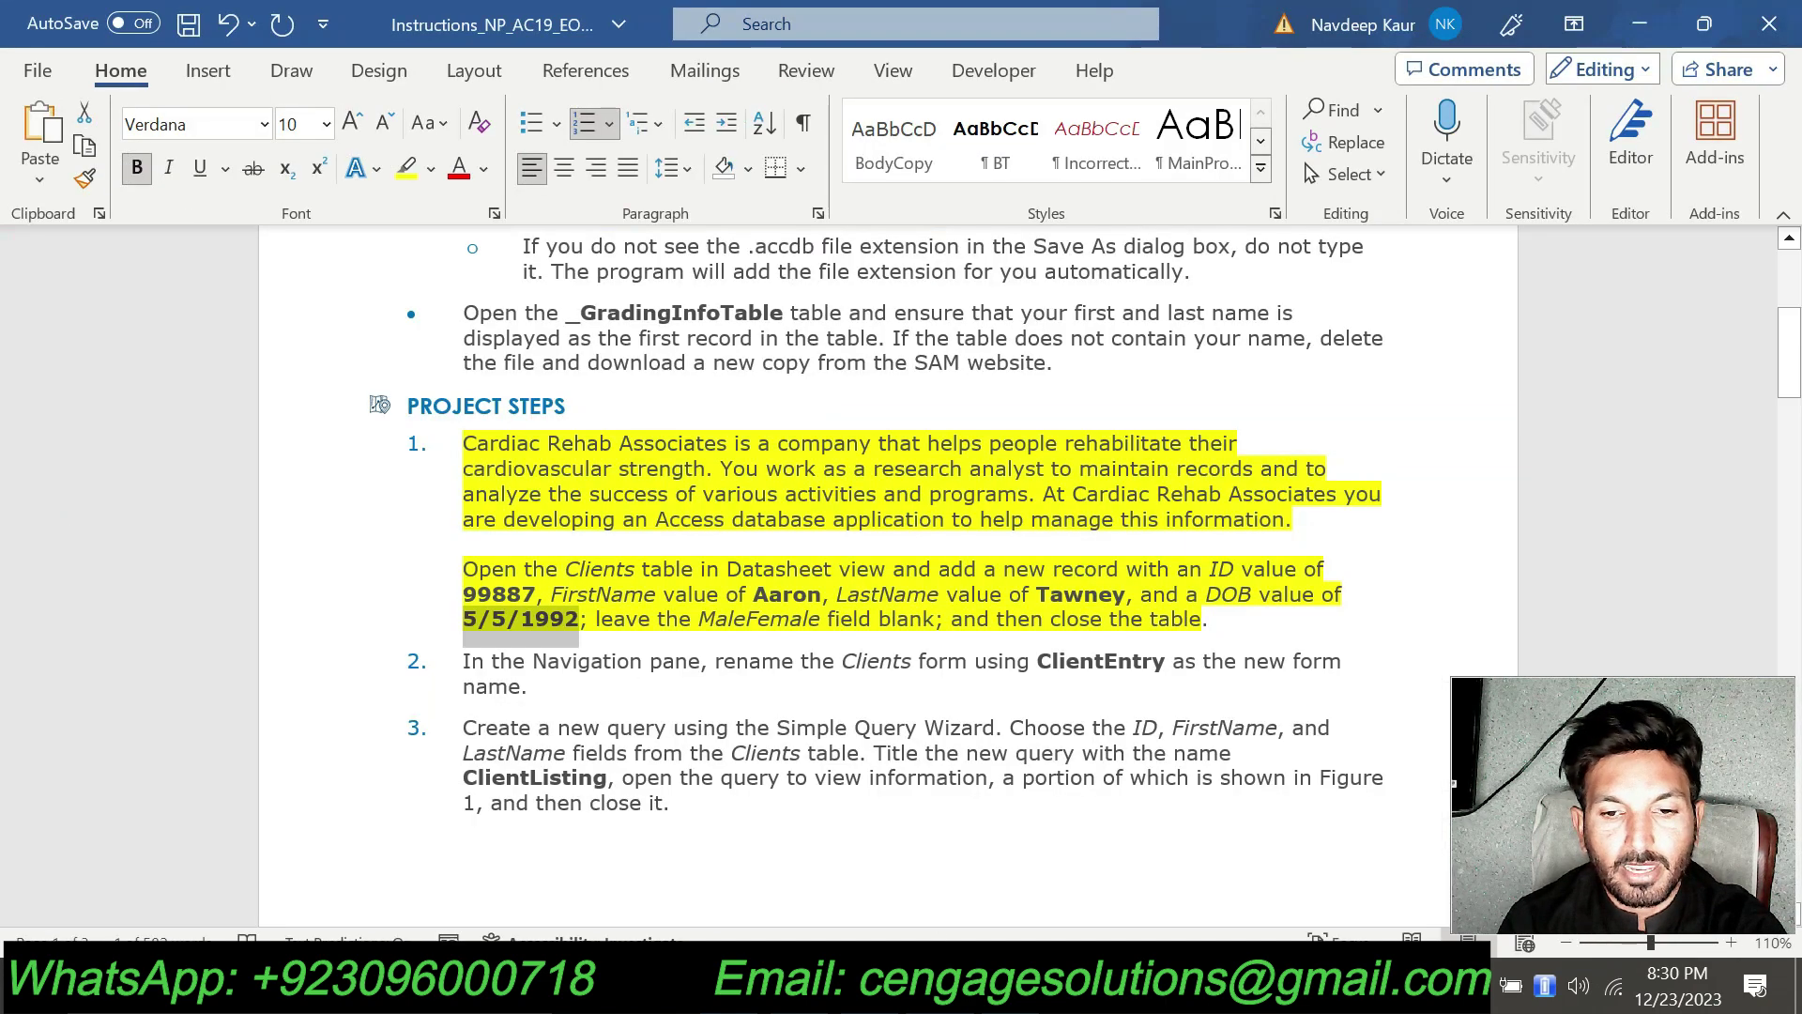
drag(1208, 619, 465, 443)
click(589, 395)
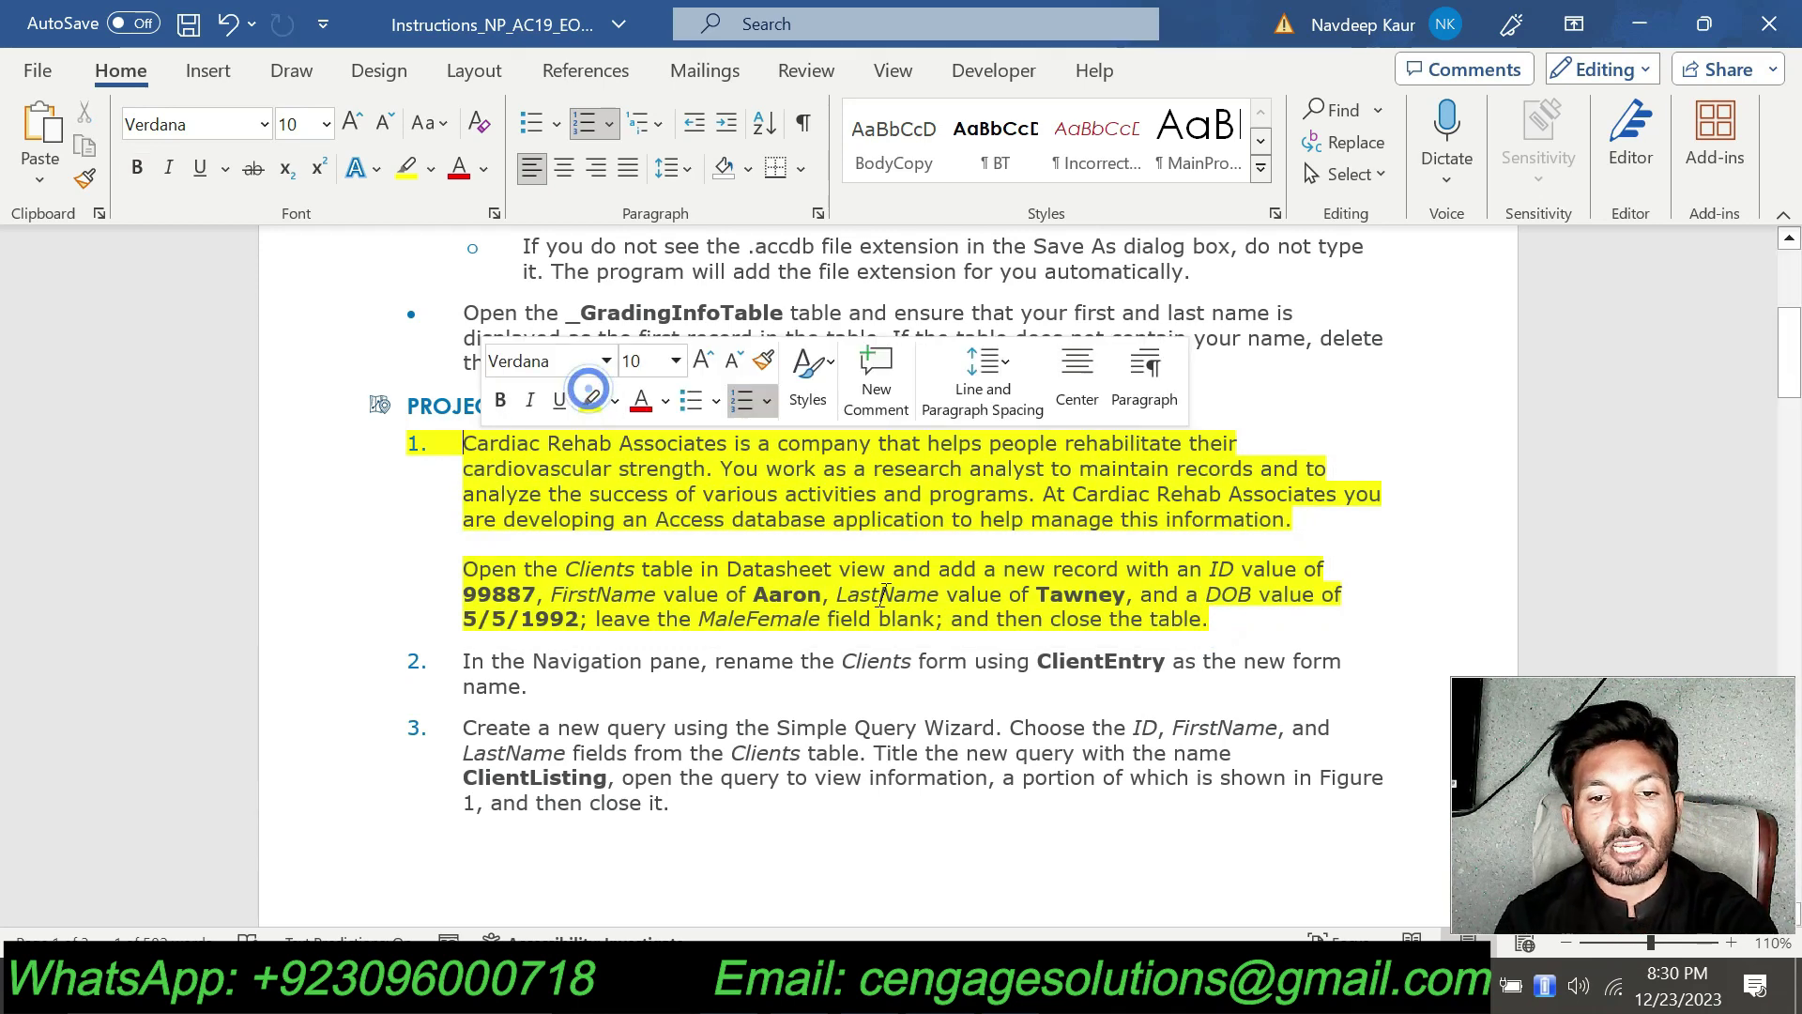
shift+click(1211, 619)
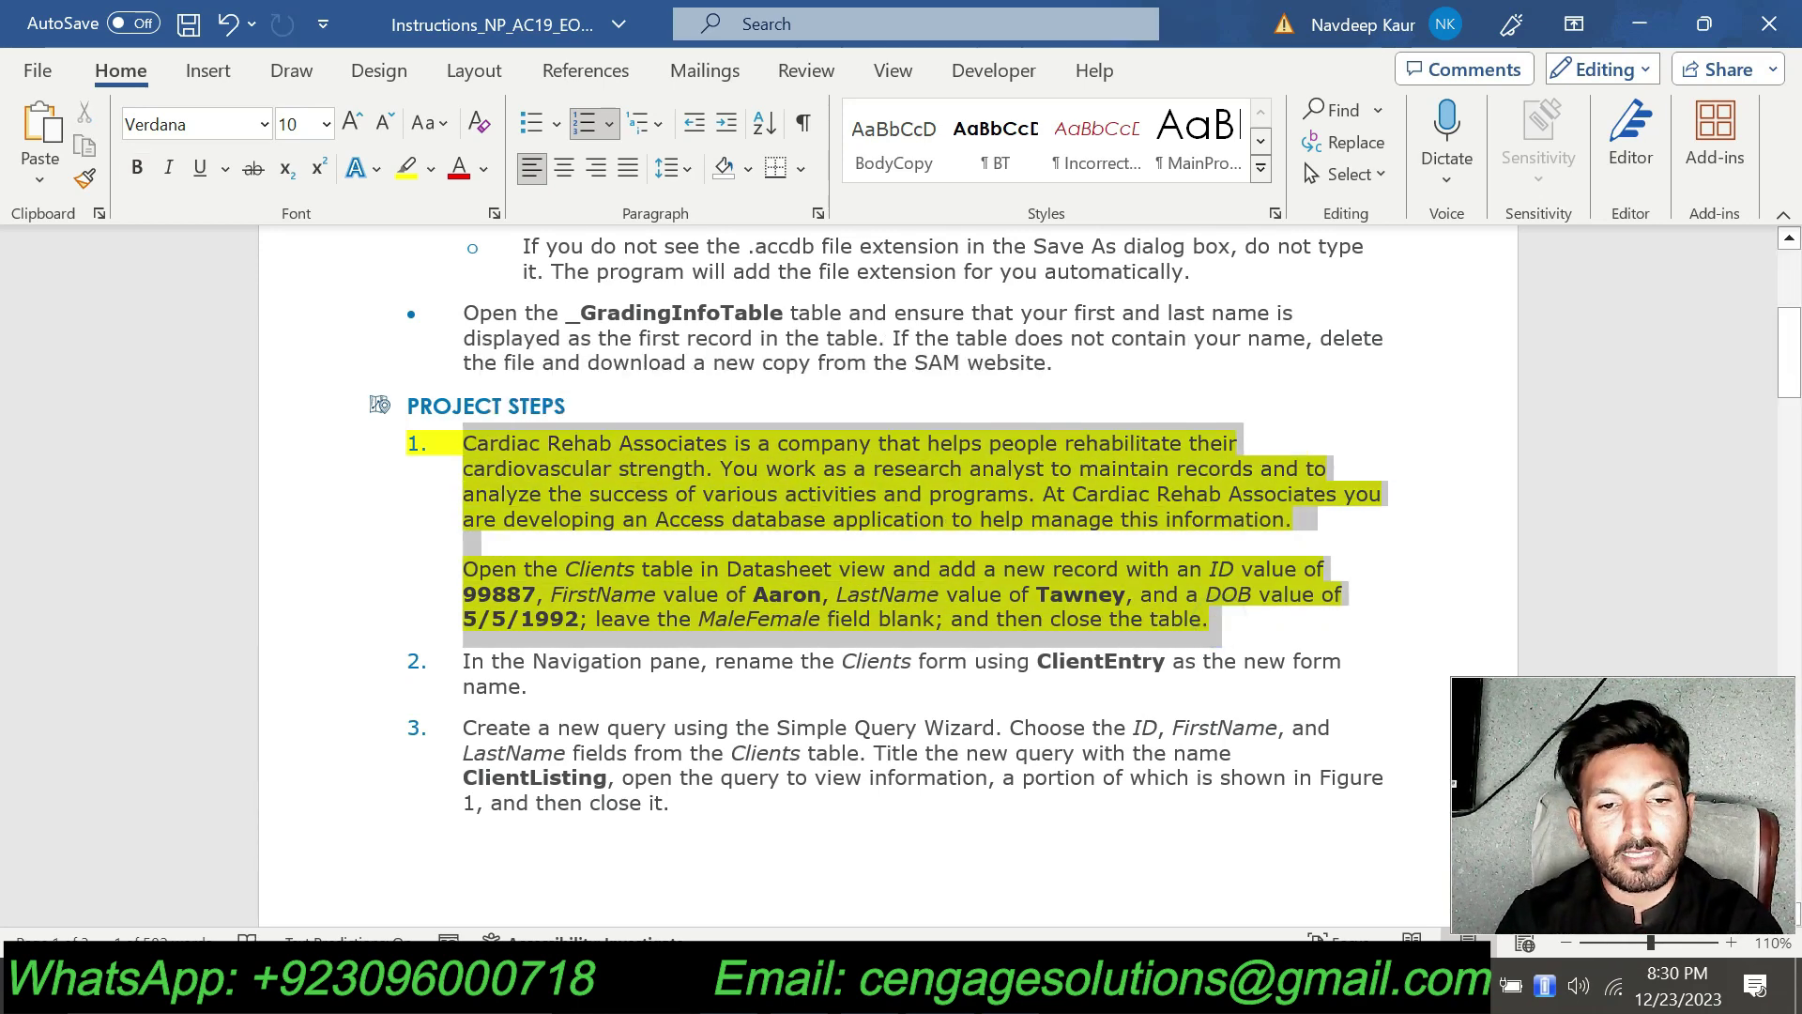
click(552, 394)
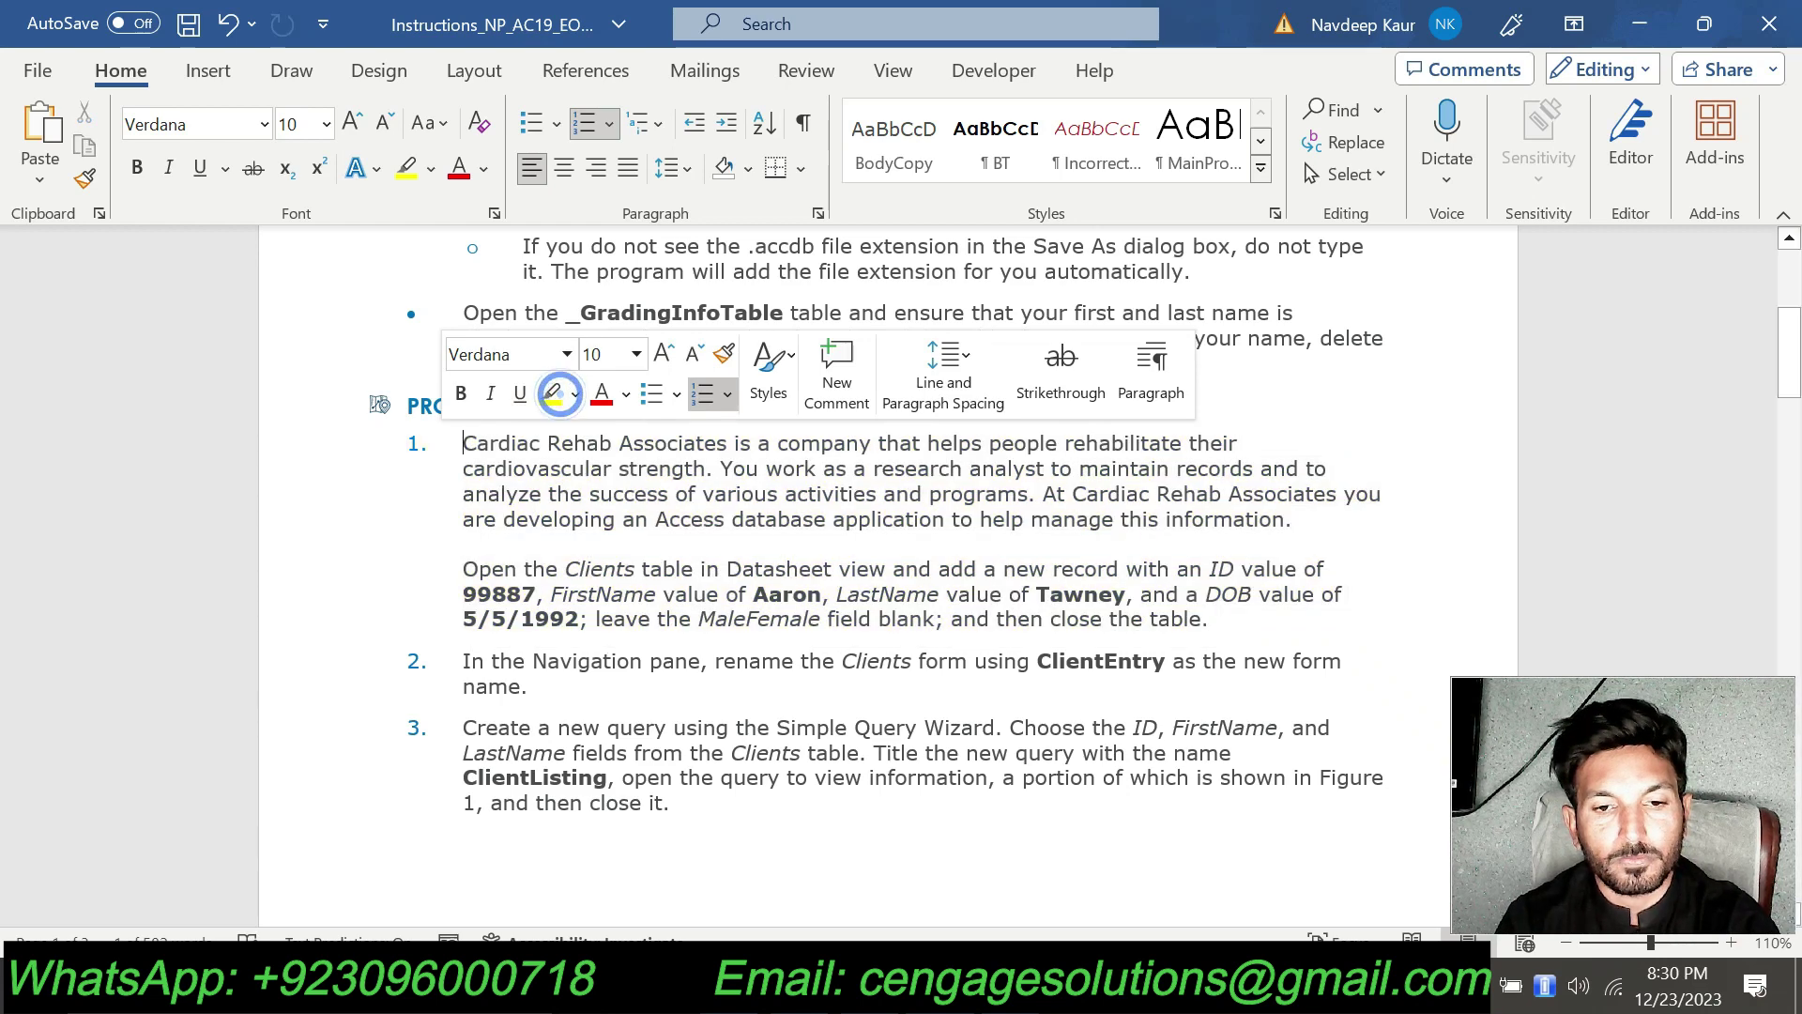
Highlight project step 2, about renaming the Clients form, in yellow.
scroll(552, 395, down, 2)
triple_click(599, 540)
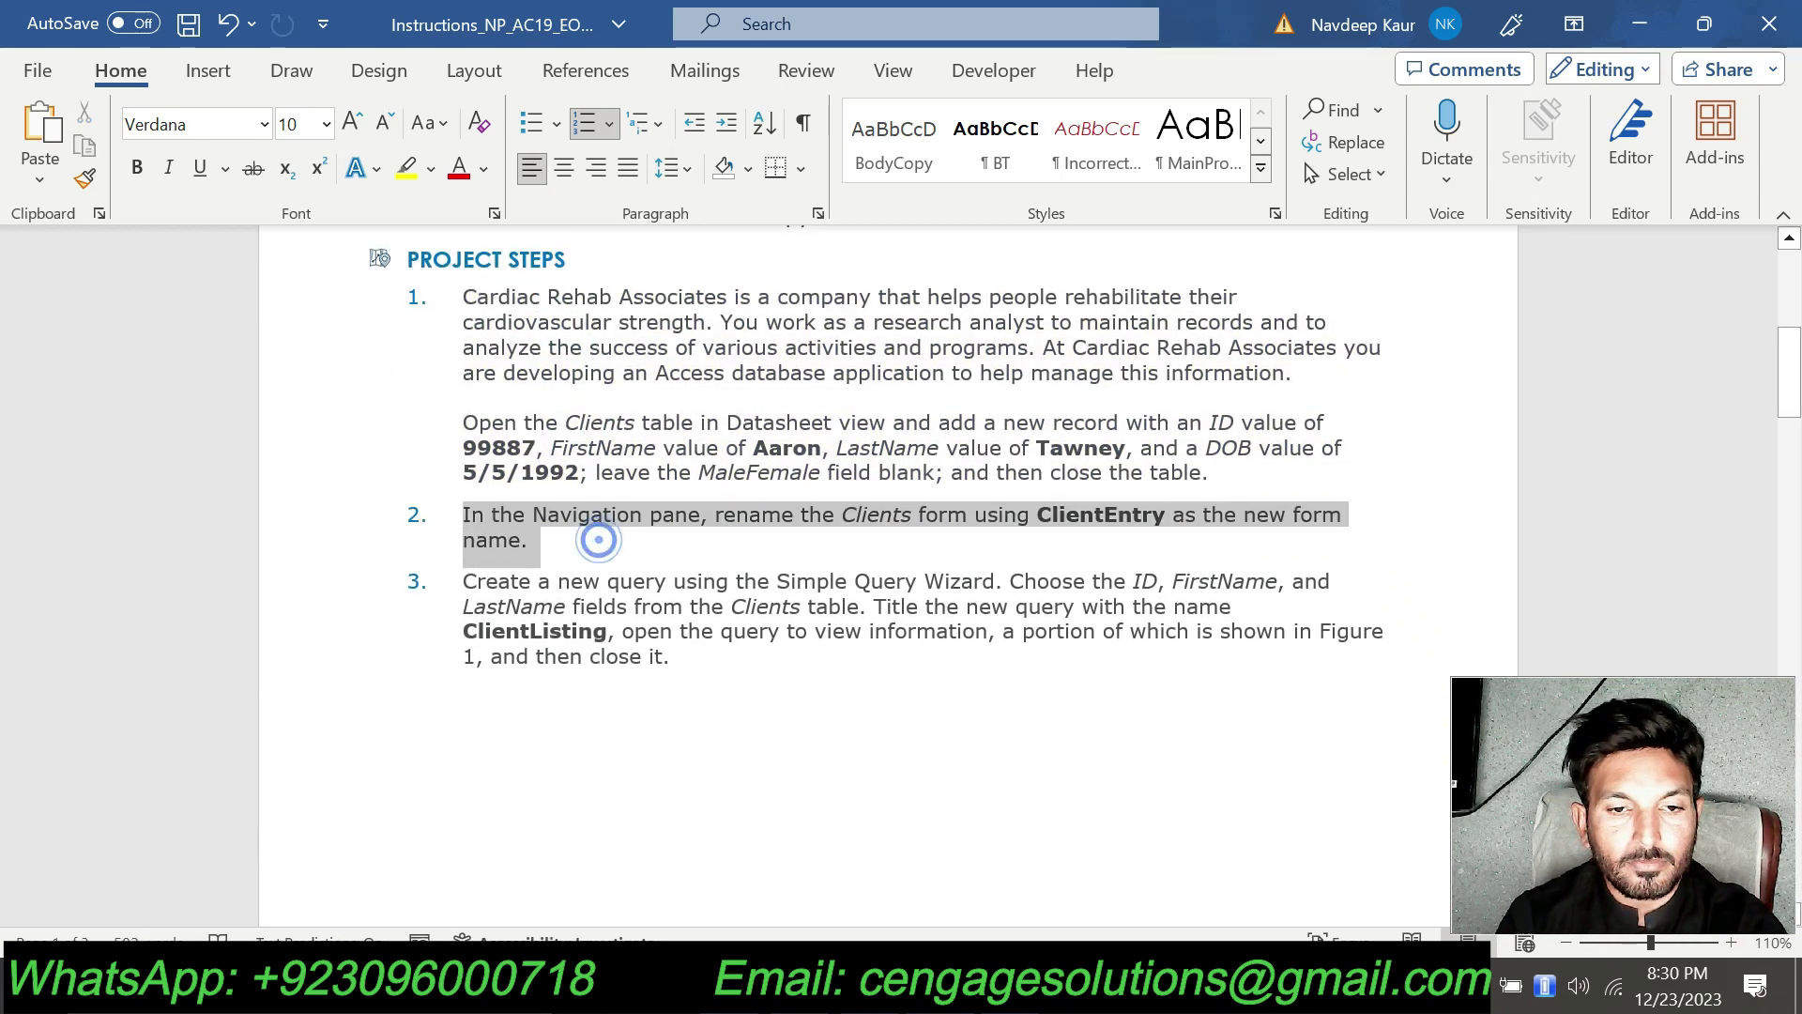
click(578, 476)
click(607, 550)
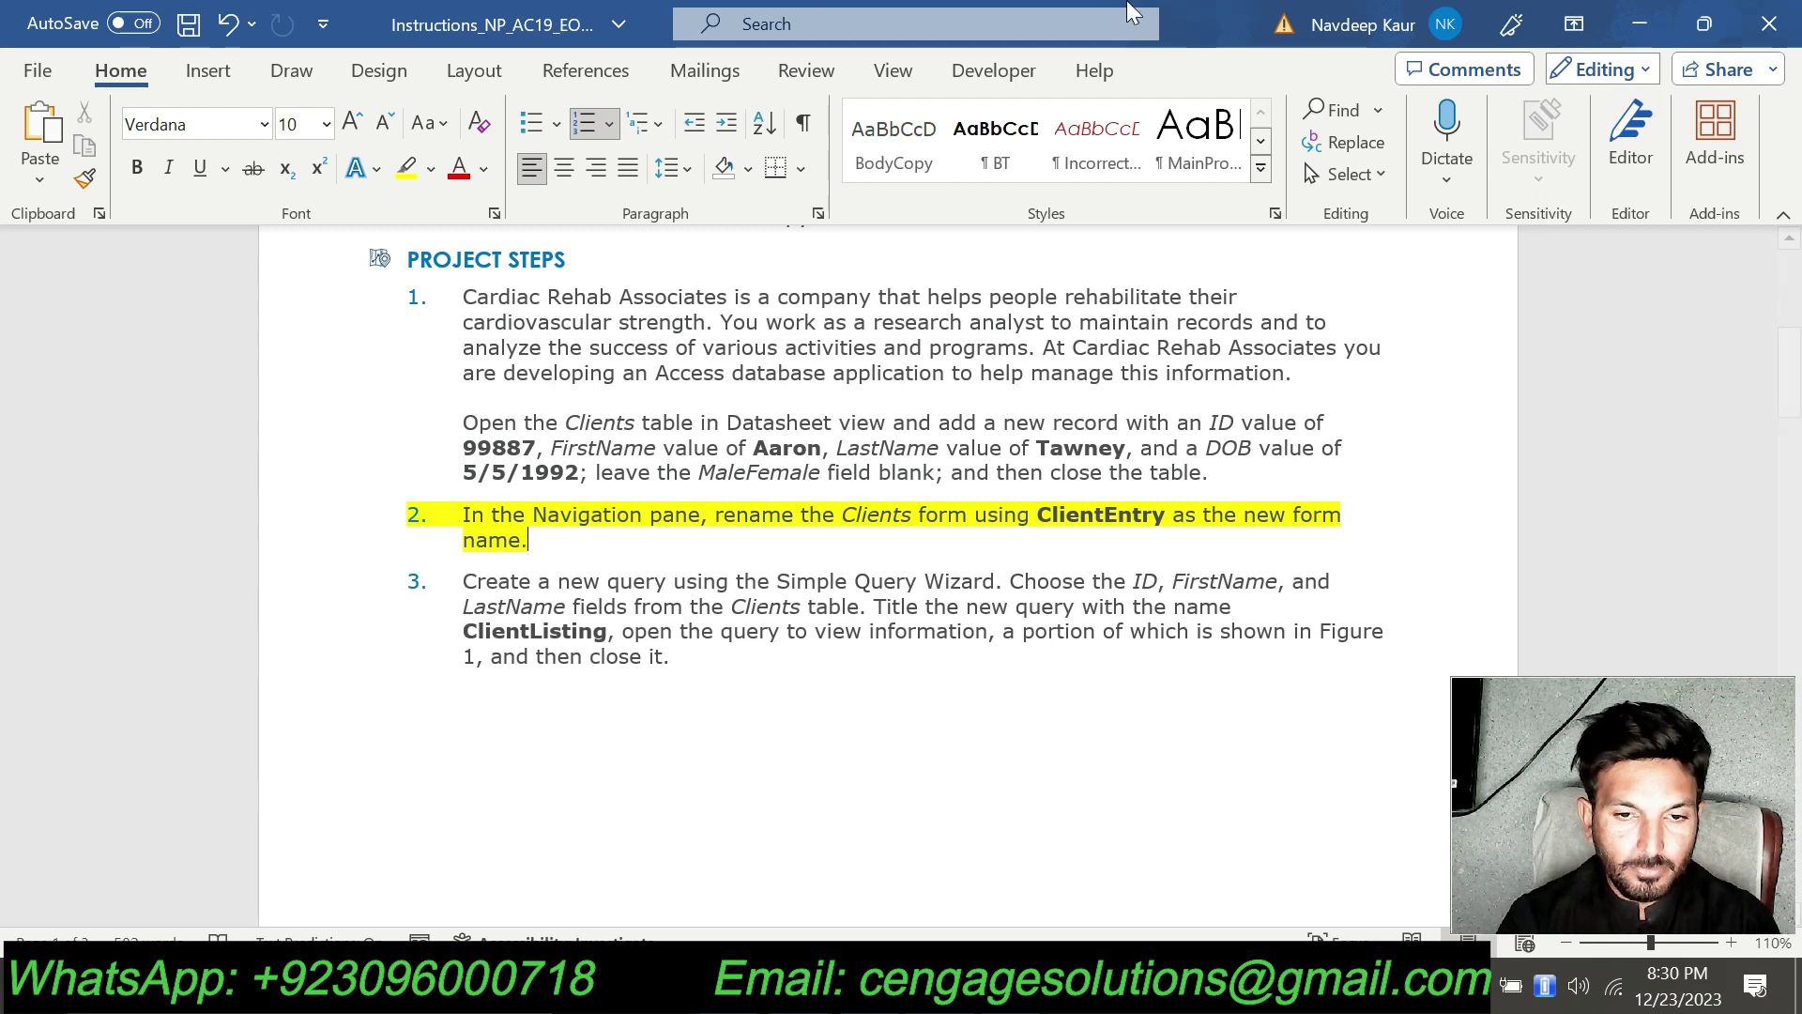
Locate the Clients form in Access, and copy the new form name ClientEntry from project step 2 in Word.
key(alt+Tab)
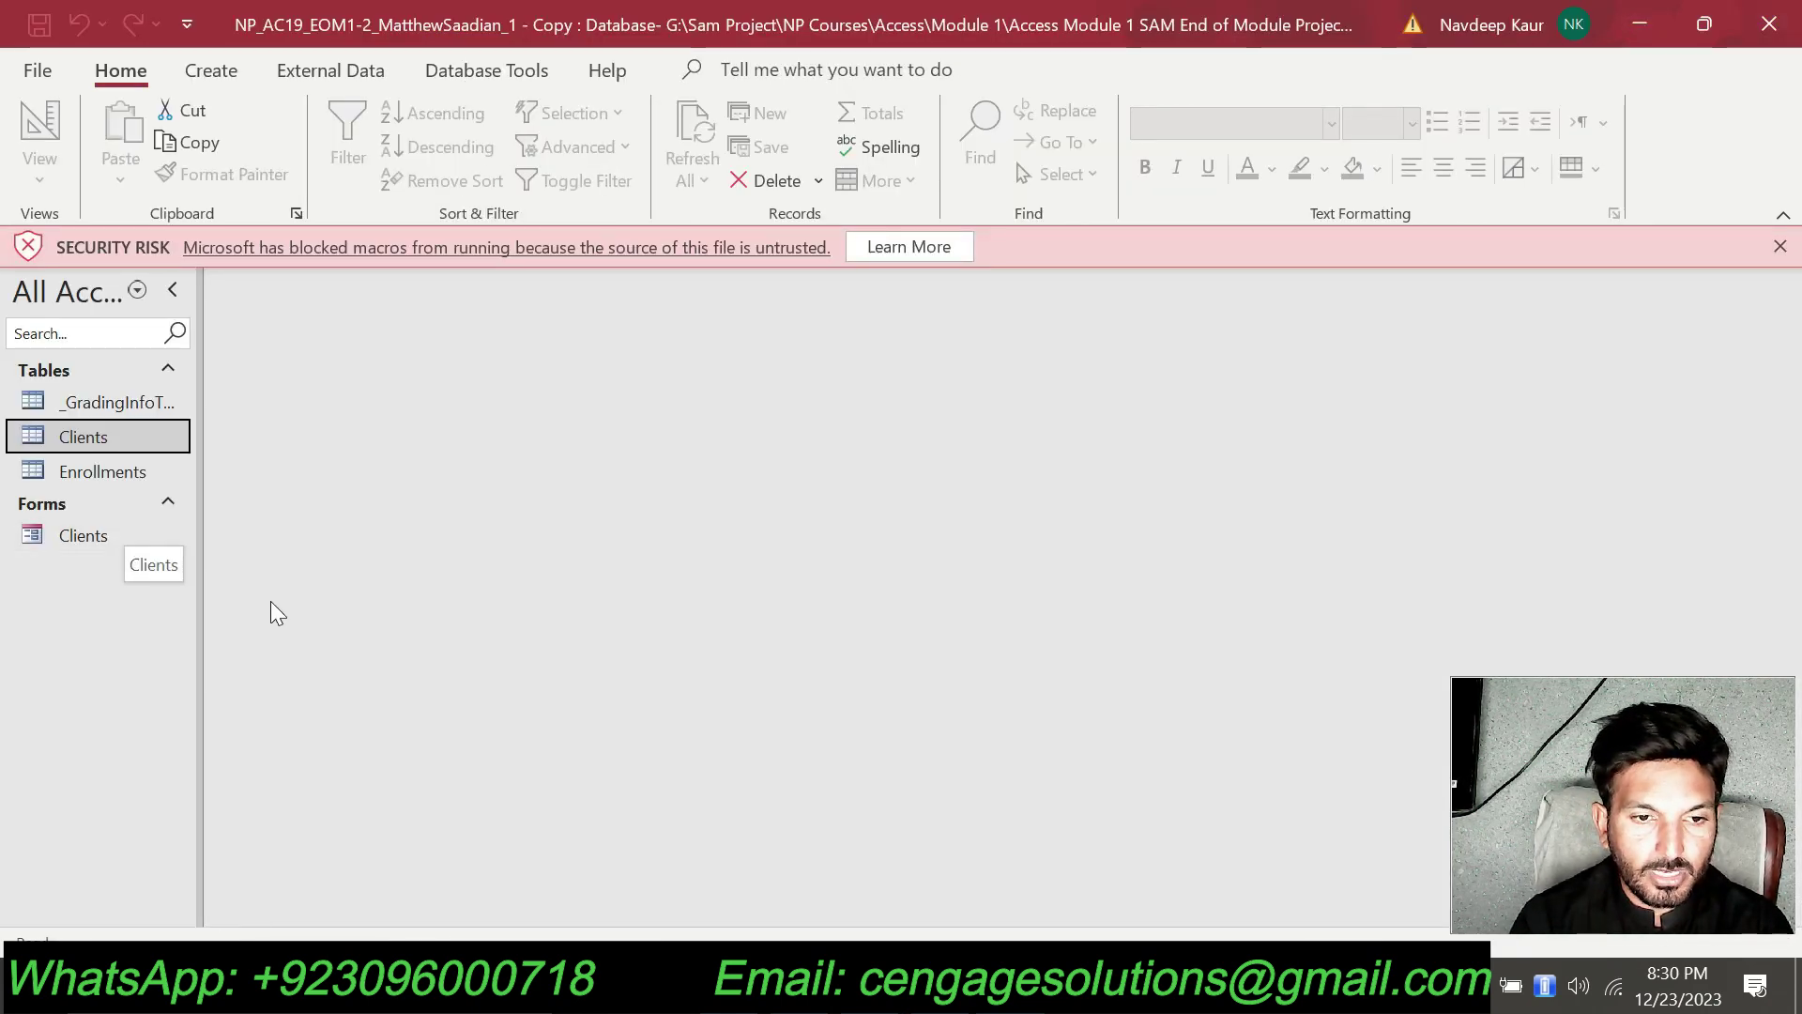
key(alt+Tab)
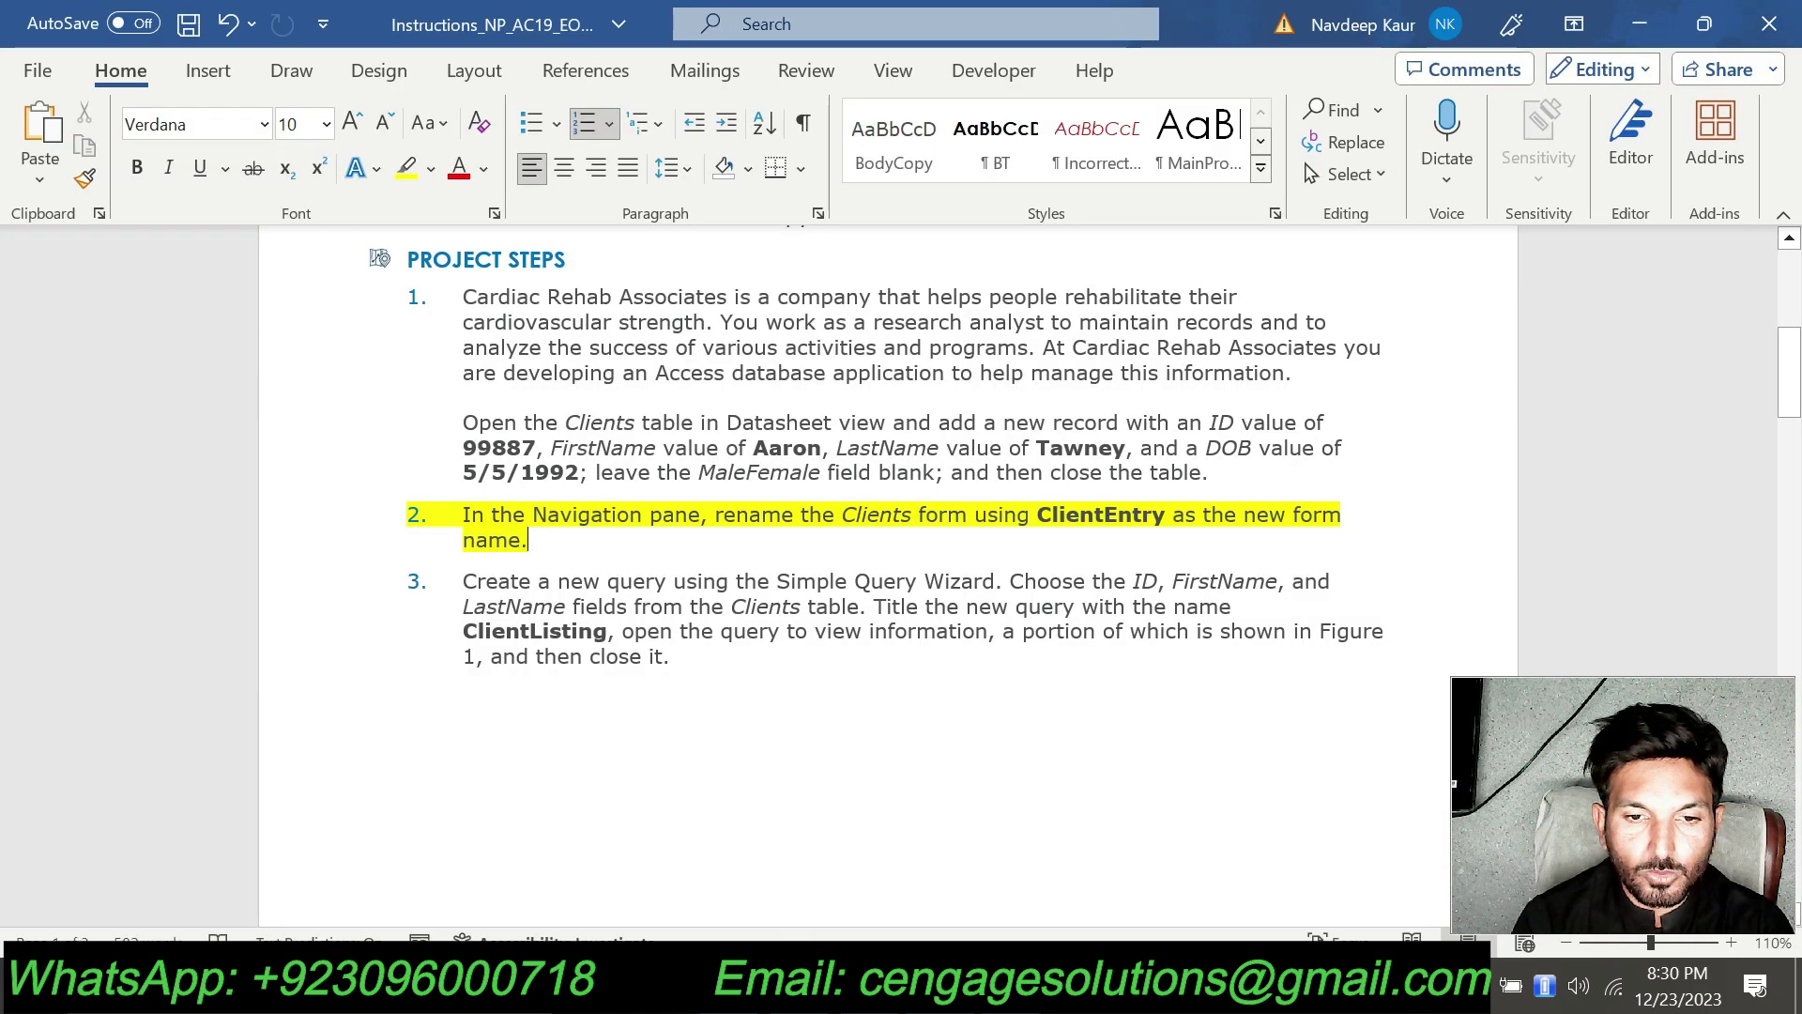
key(alt+Tab)
click(77, 545)
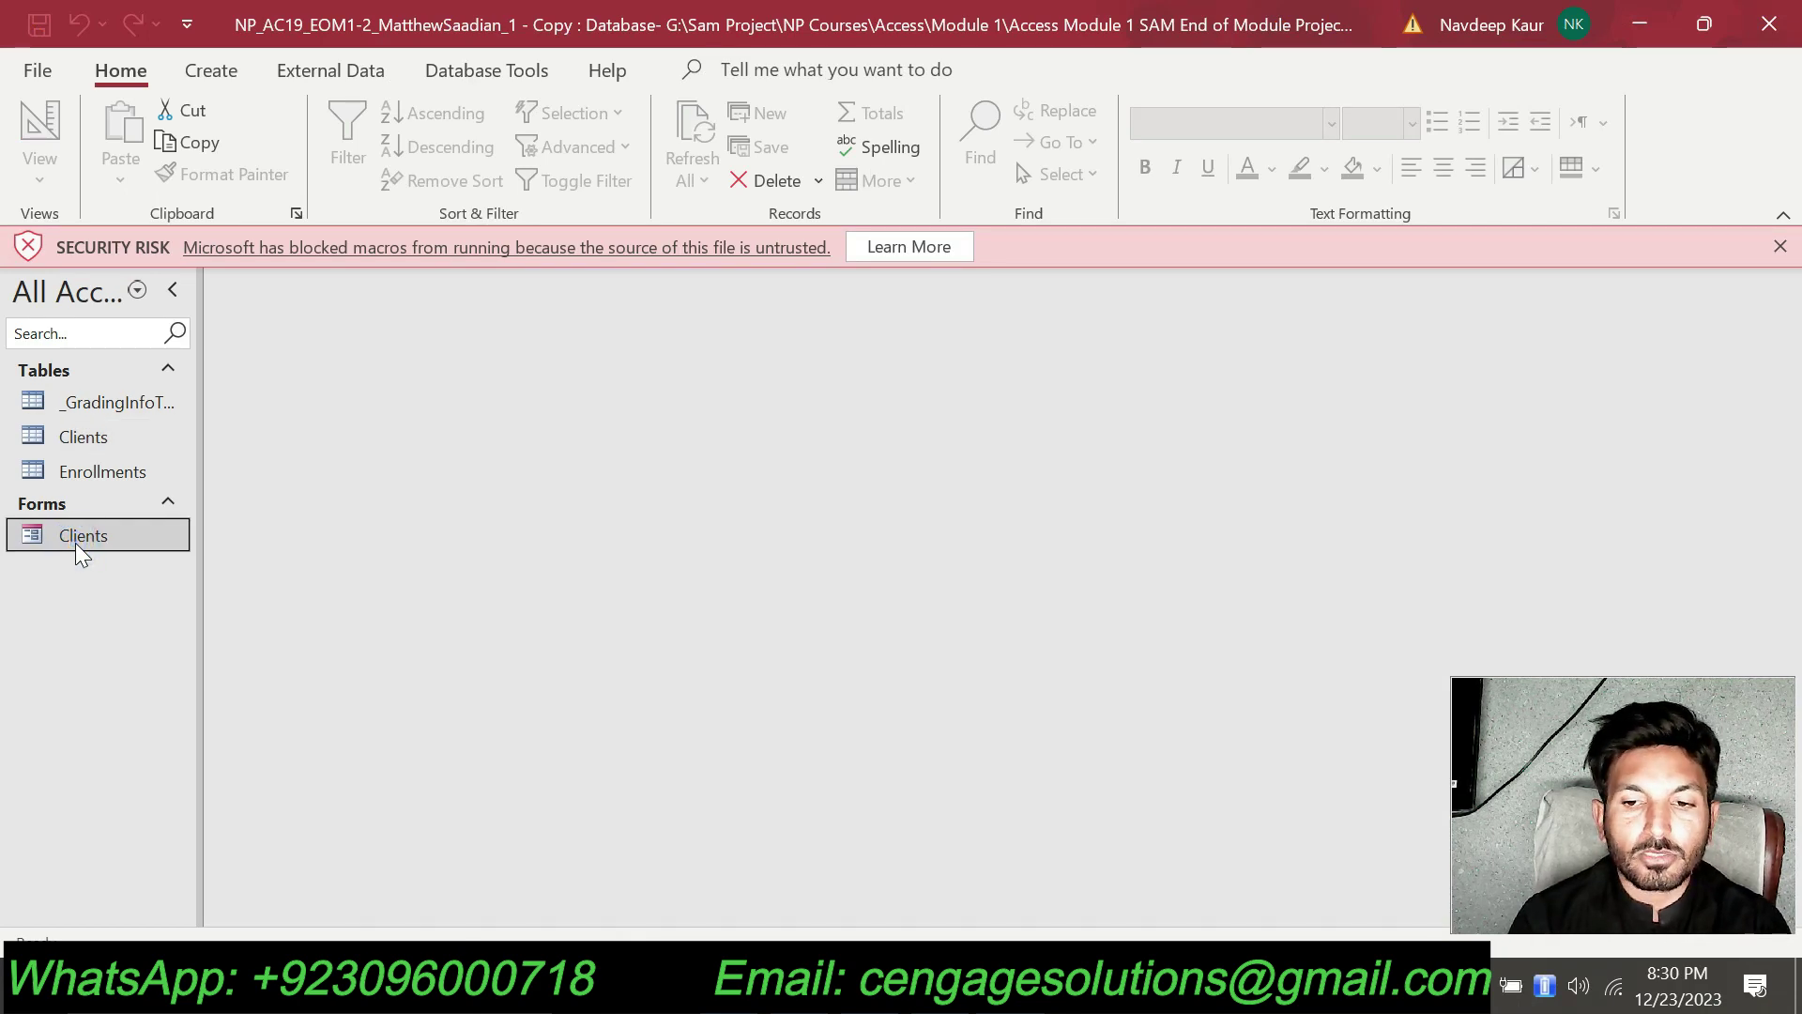
key(alt+Tab)
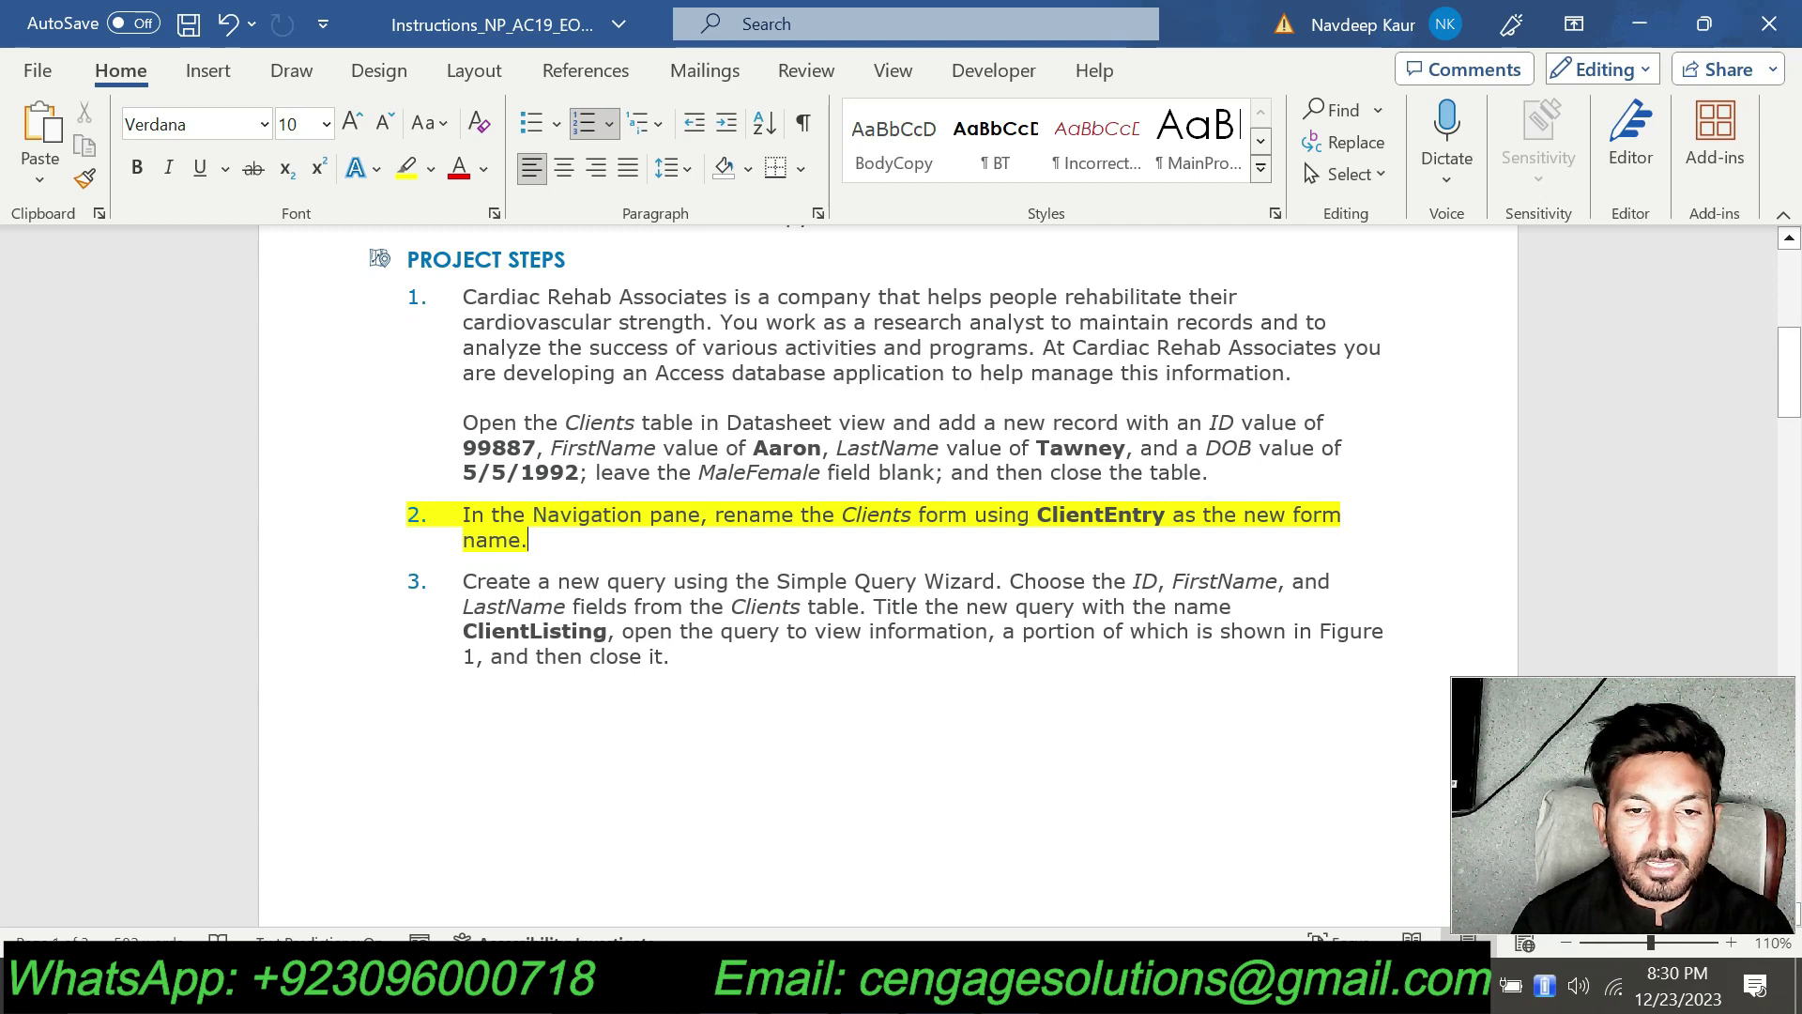
drag(1037, 516, 1165, 516)
key(ctrl+c)
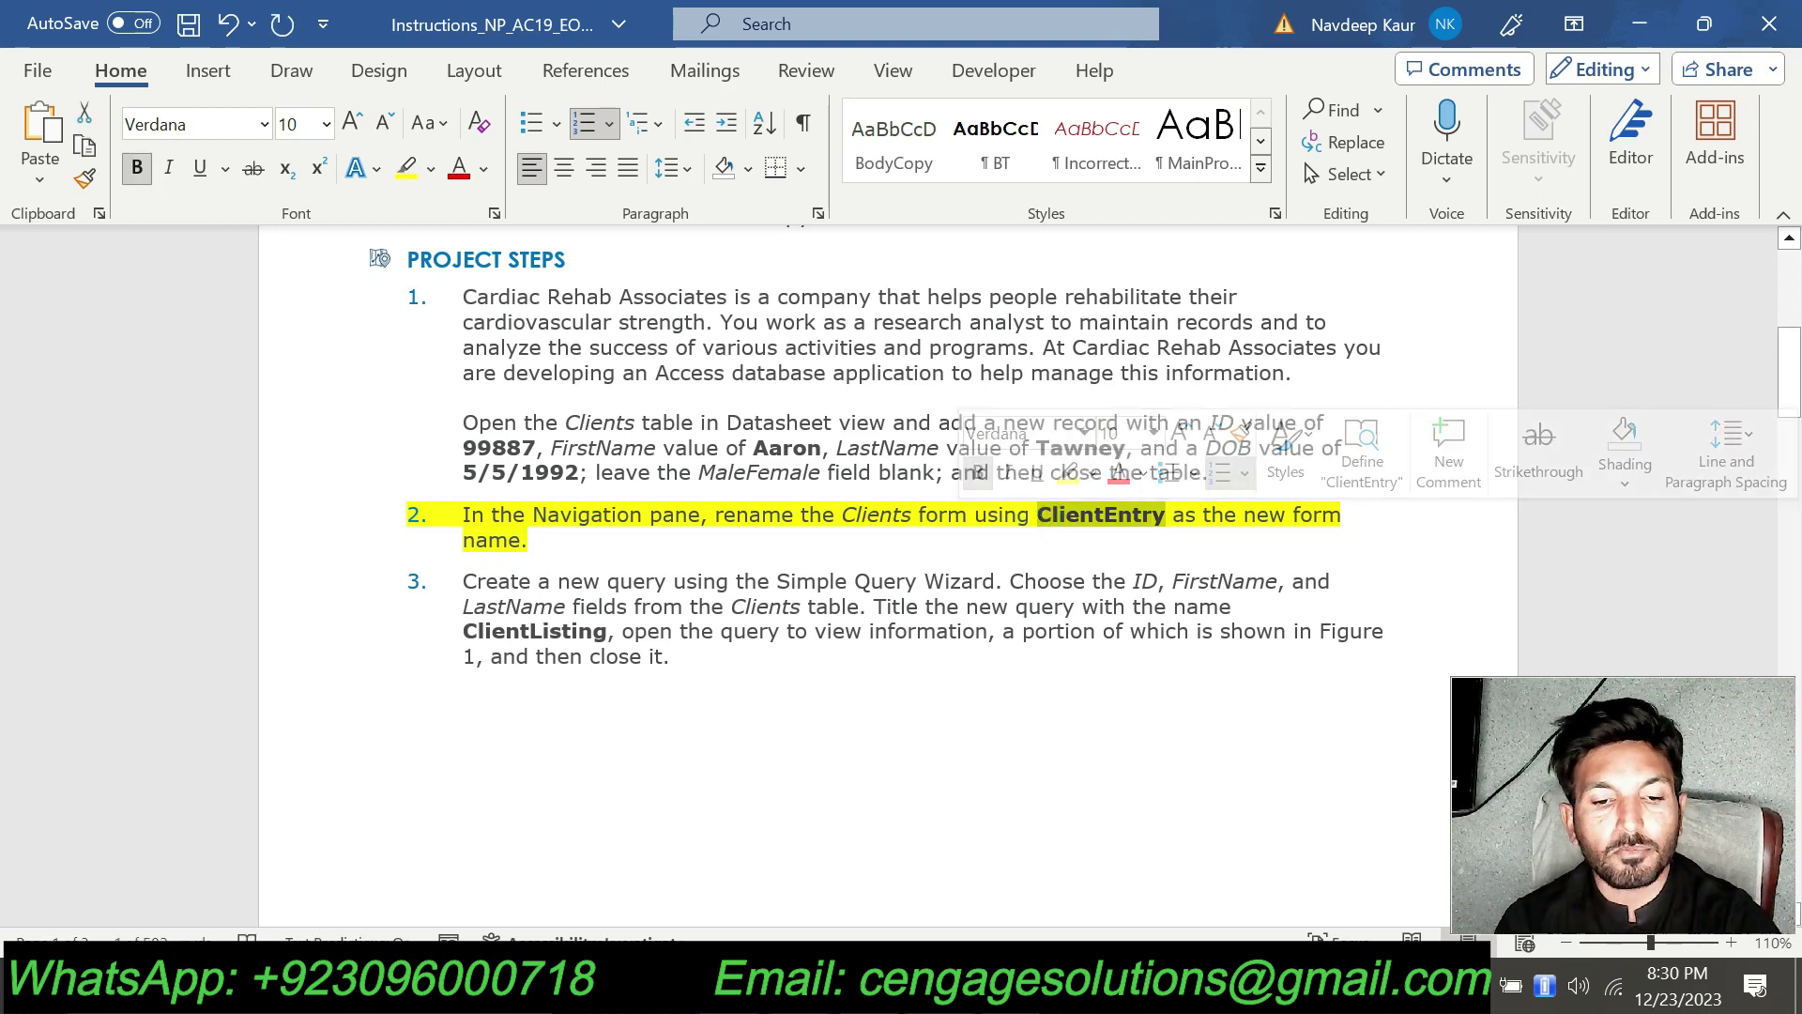
Switch to Access and rename the Clients form as ClientEntry.
key(alt+Tab)
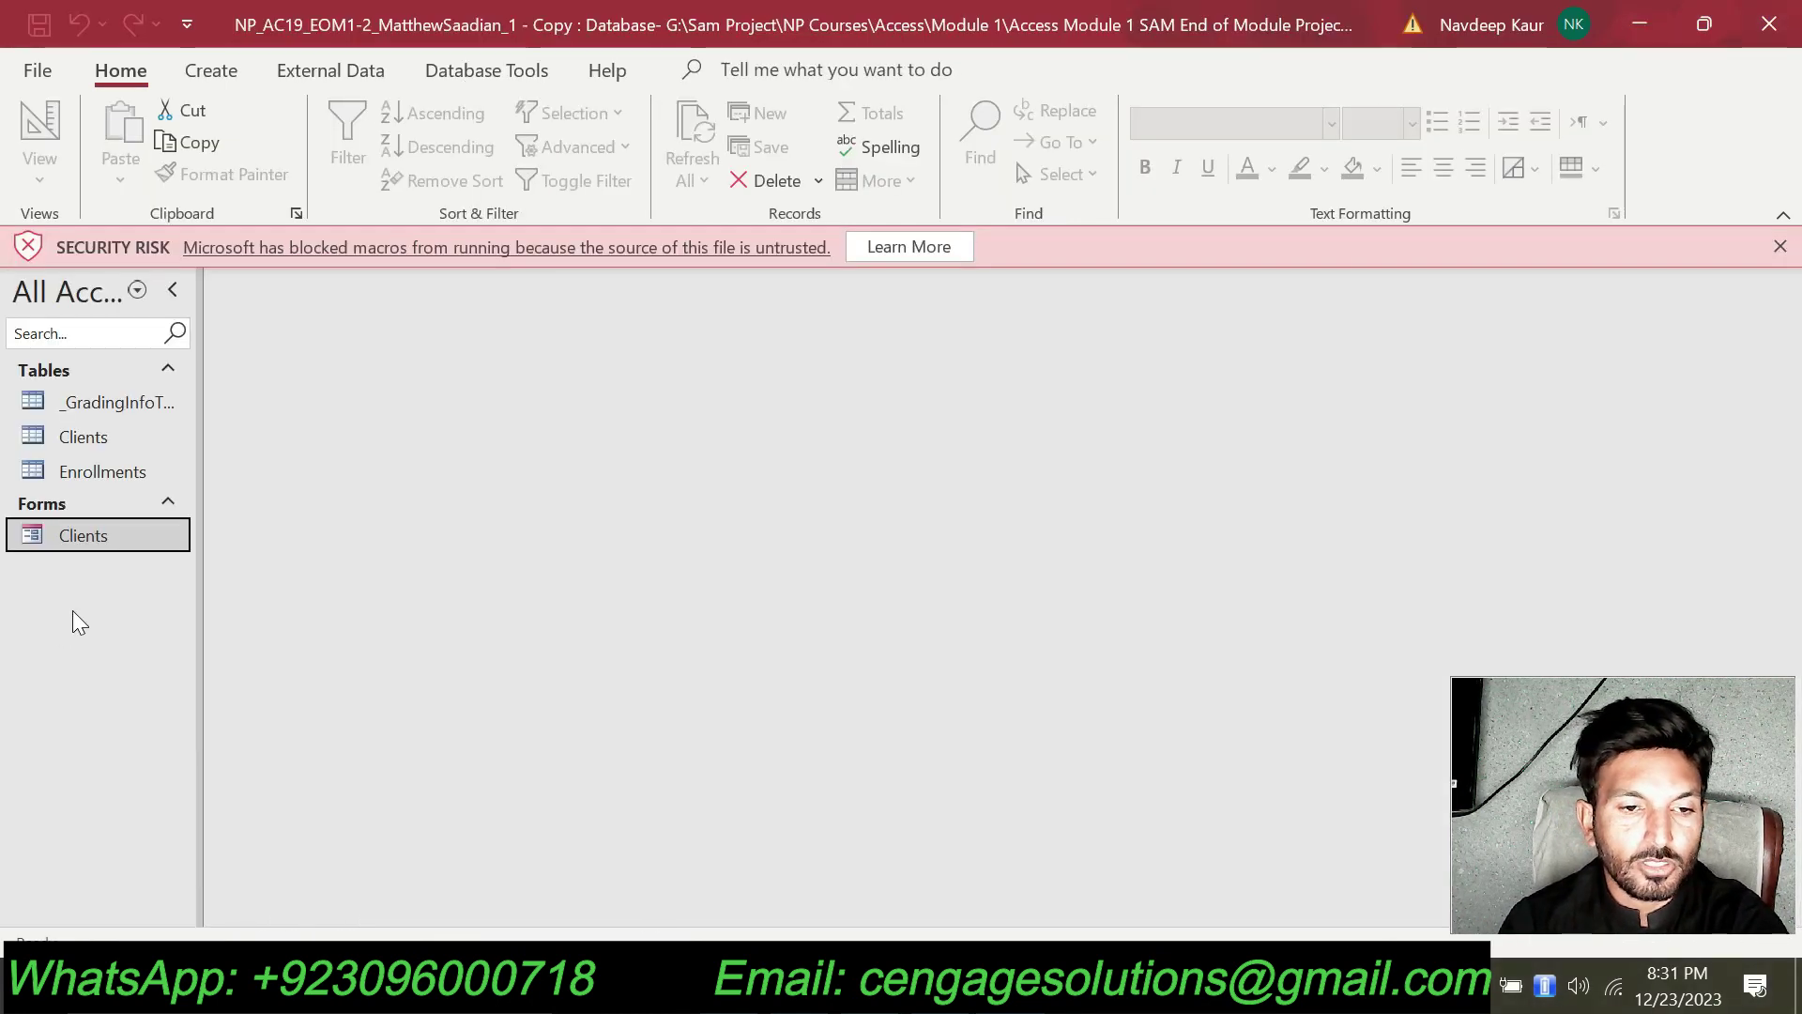
right_click(94, 528)
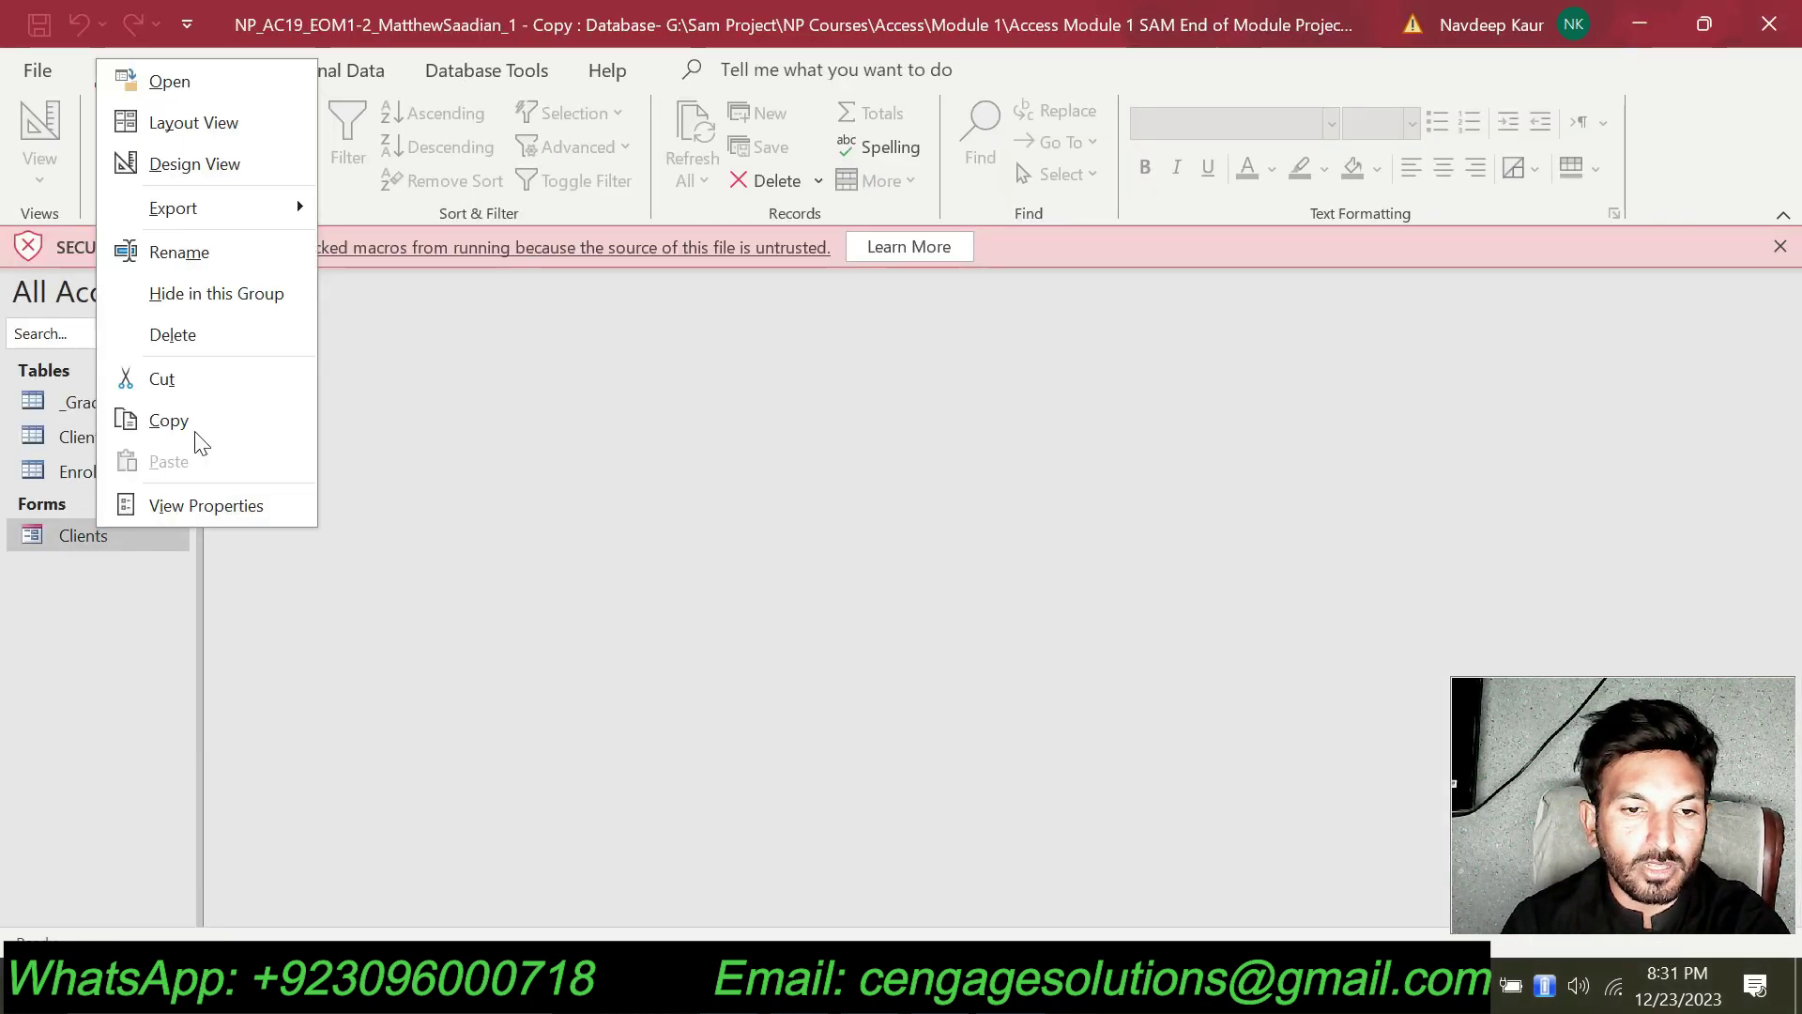
click(258, 259)
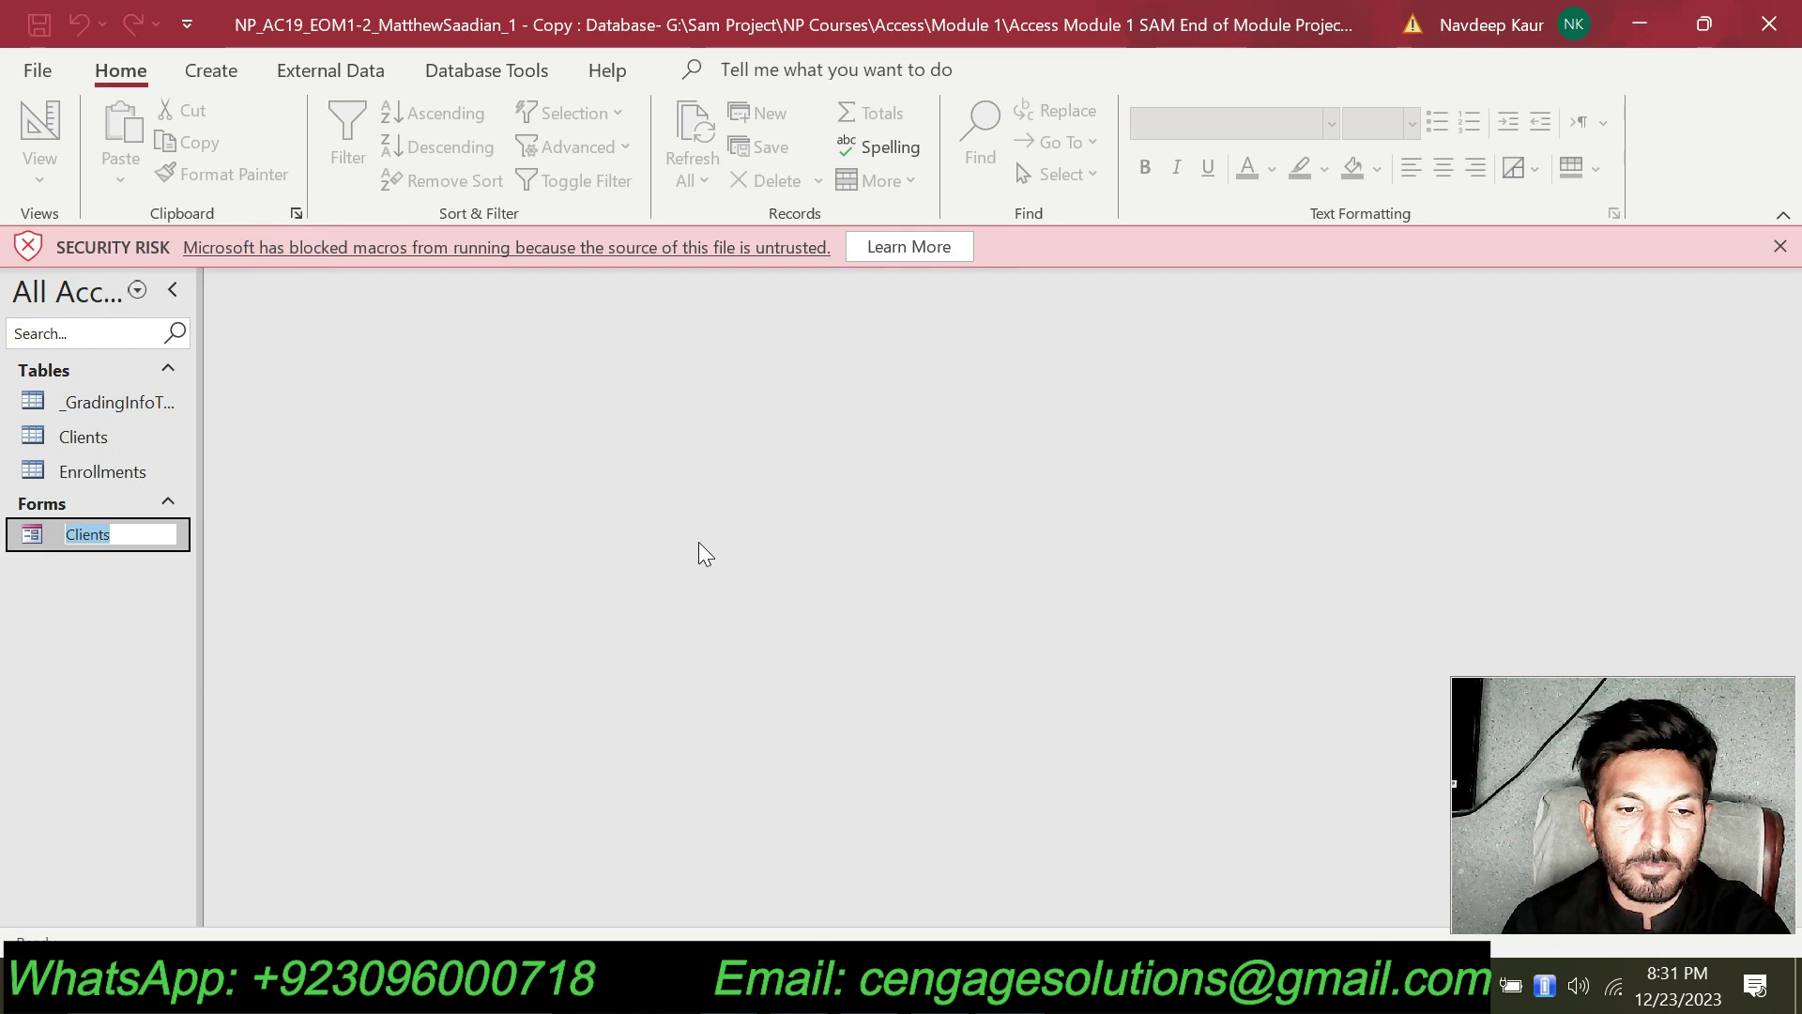
key(ctrl+v)
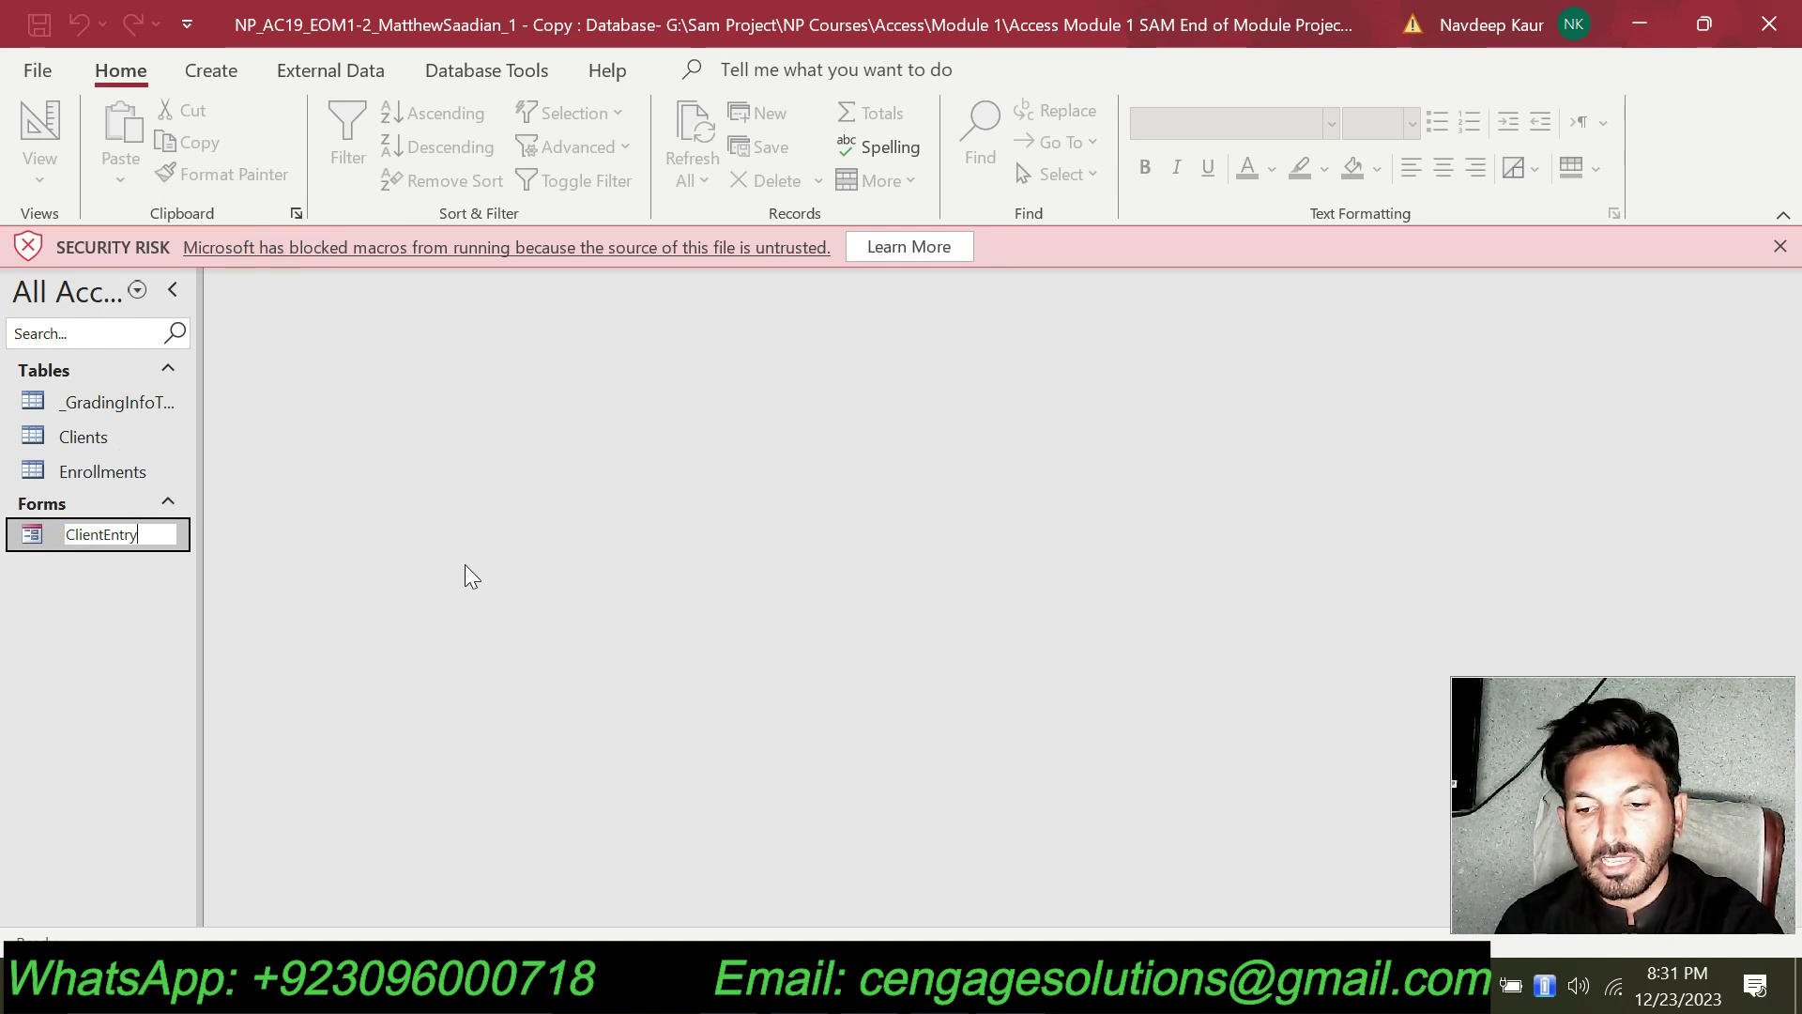
key(Return)
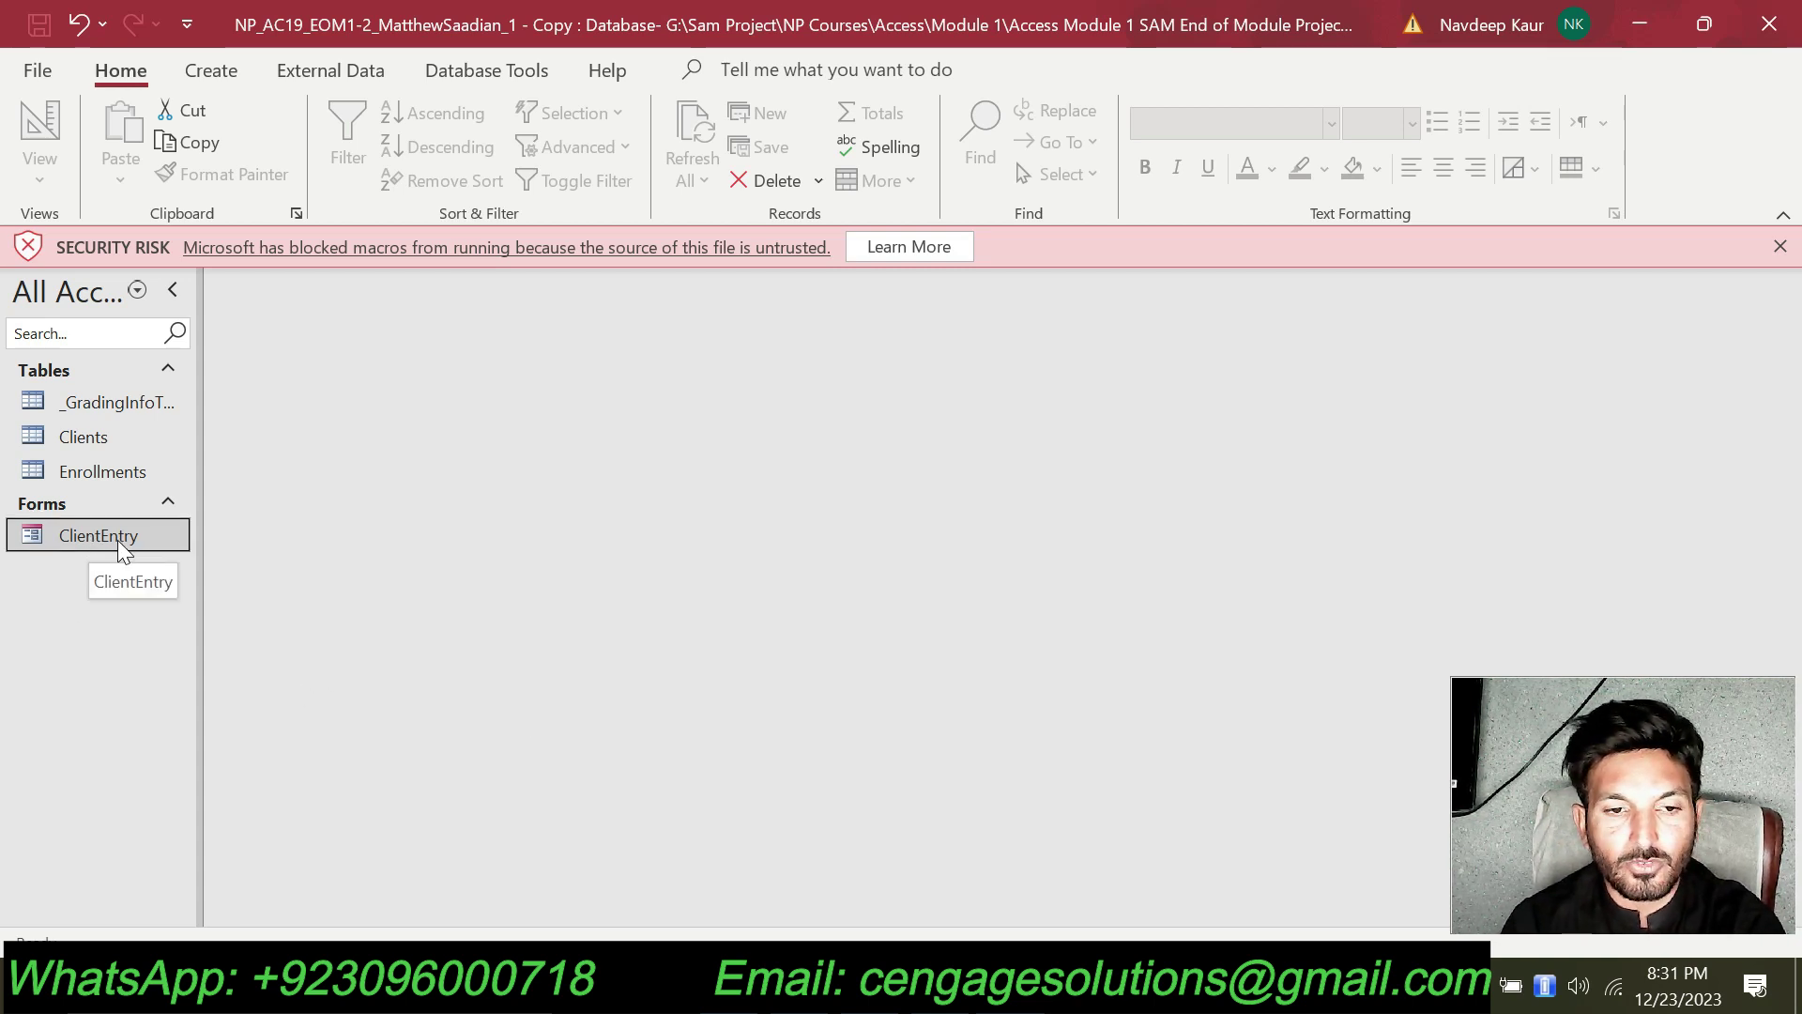
Return to the Word instructions and remove the yellow highlighting from project step 2.
key(alt+Tab)
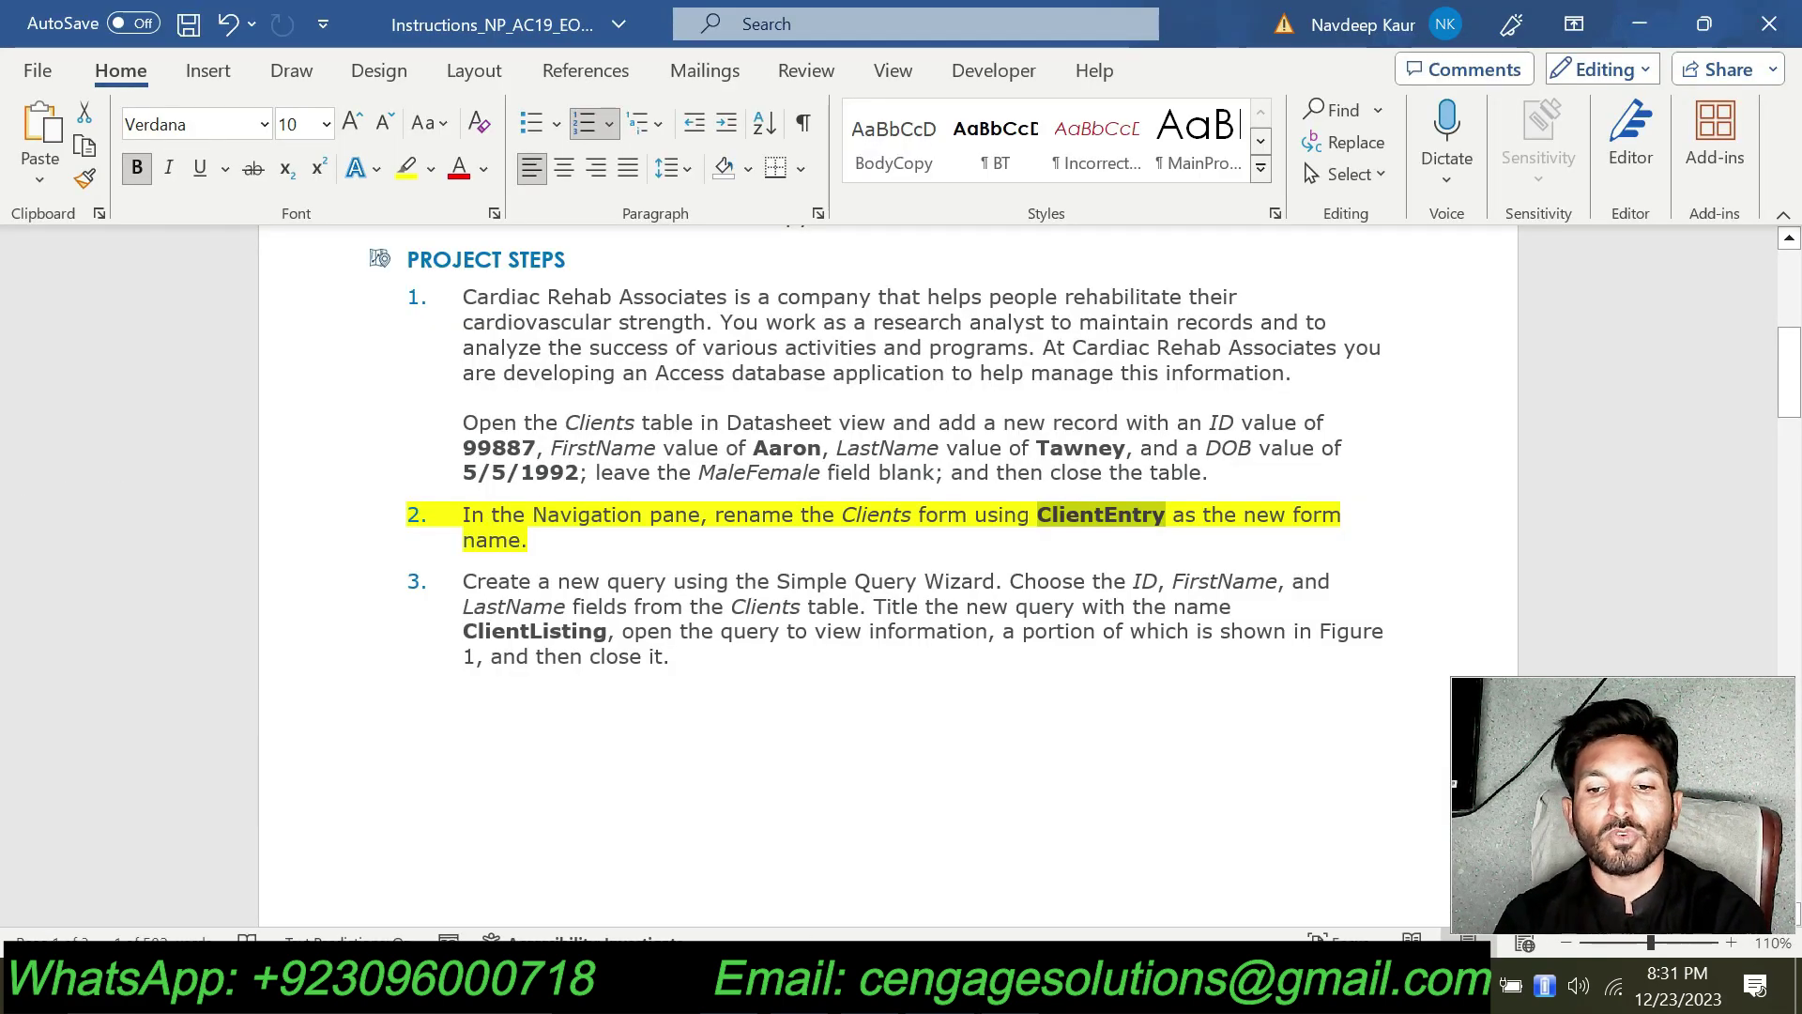
triple_click(568, 548)
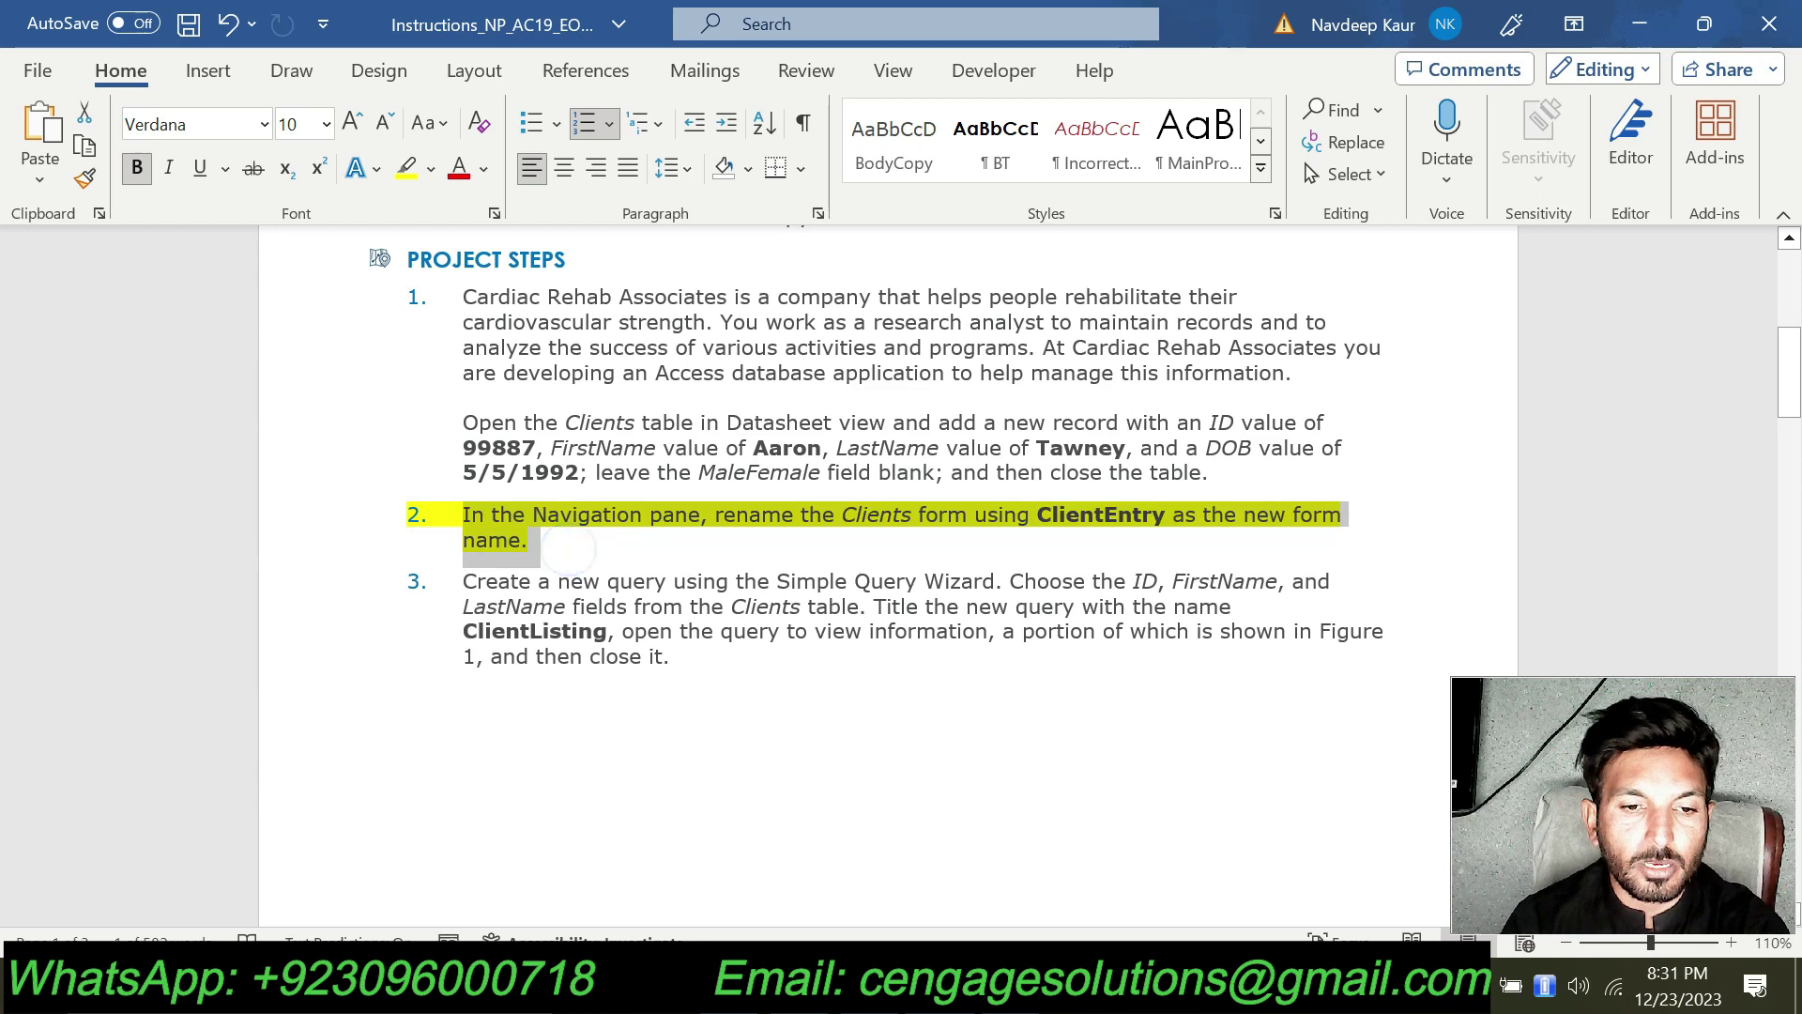
click(529, 469)
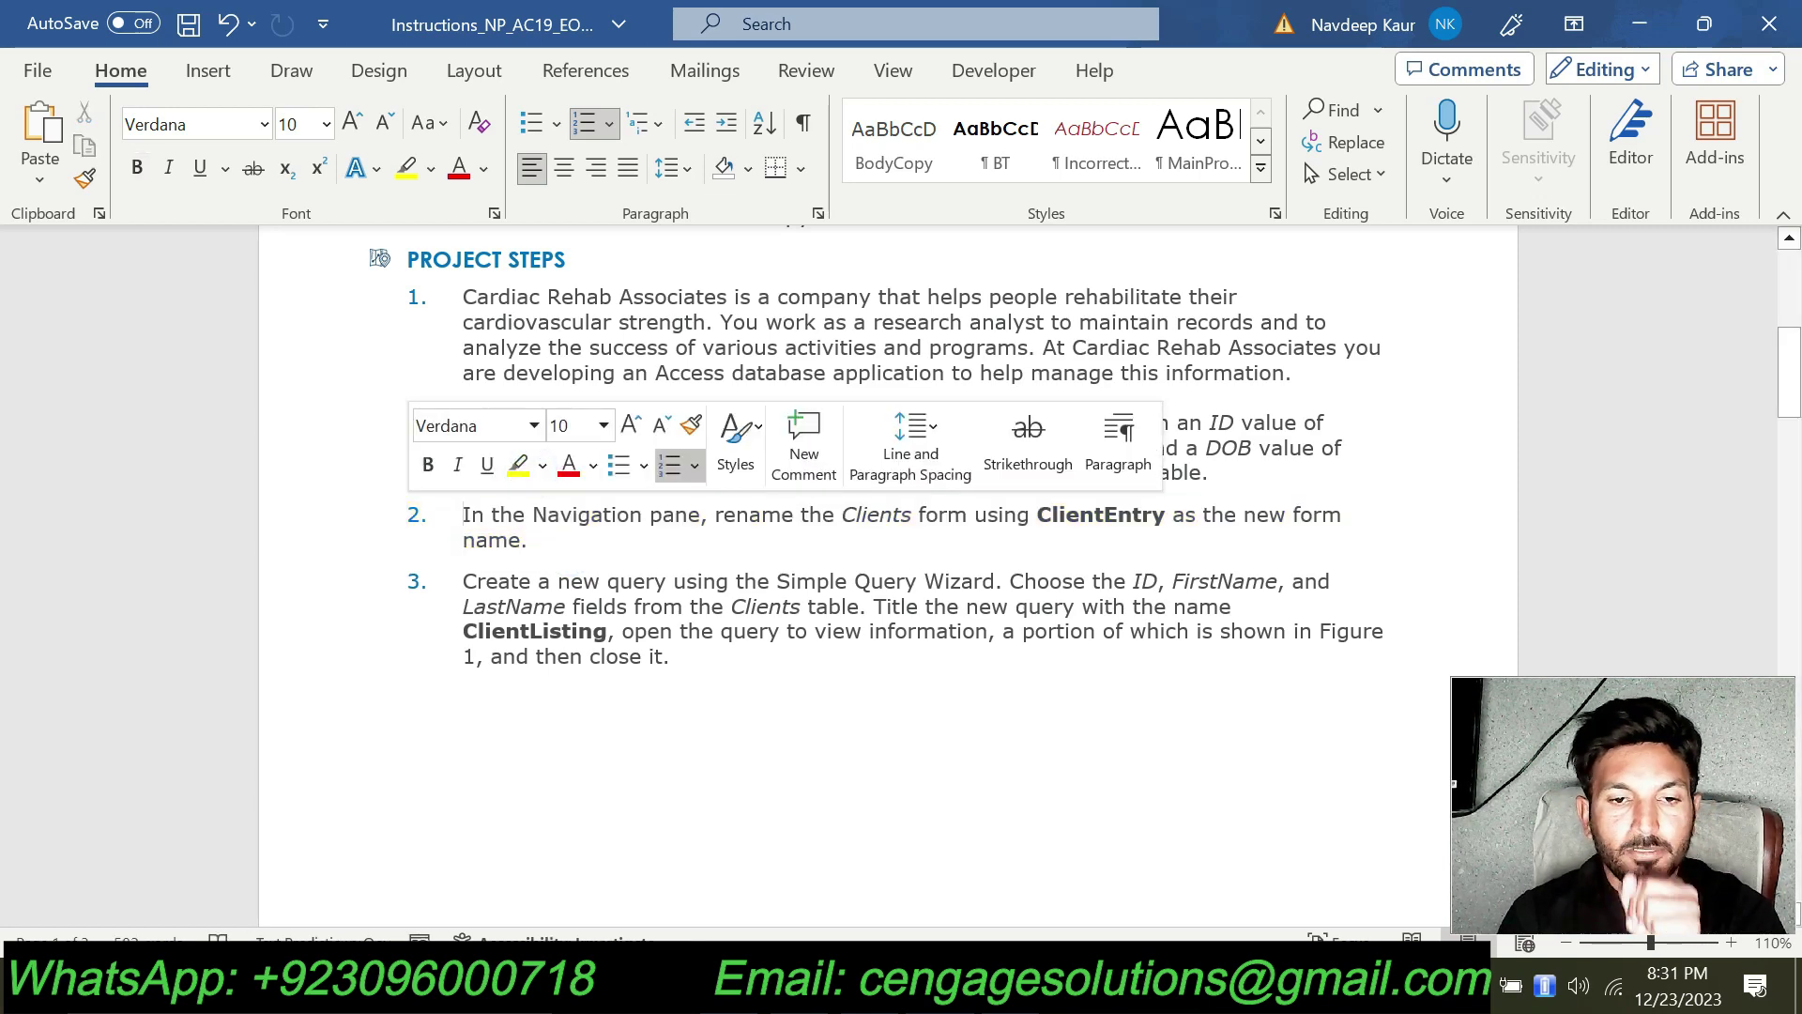
click(616, 551)
Highlight project step 3, about creating the ClientListing query, in yellow.
scroll(615, 551, down, 5)
scroll(892, 563, up, 6)
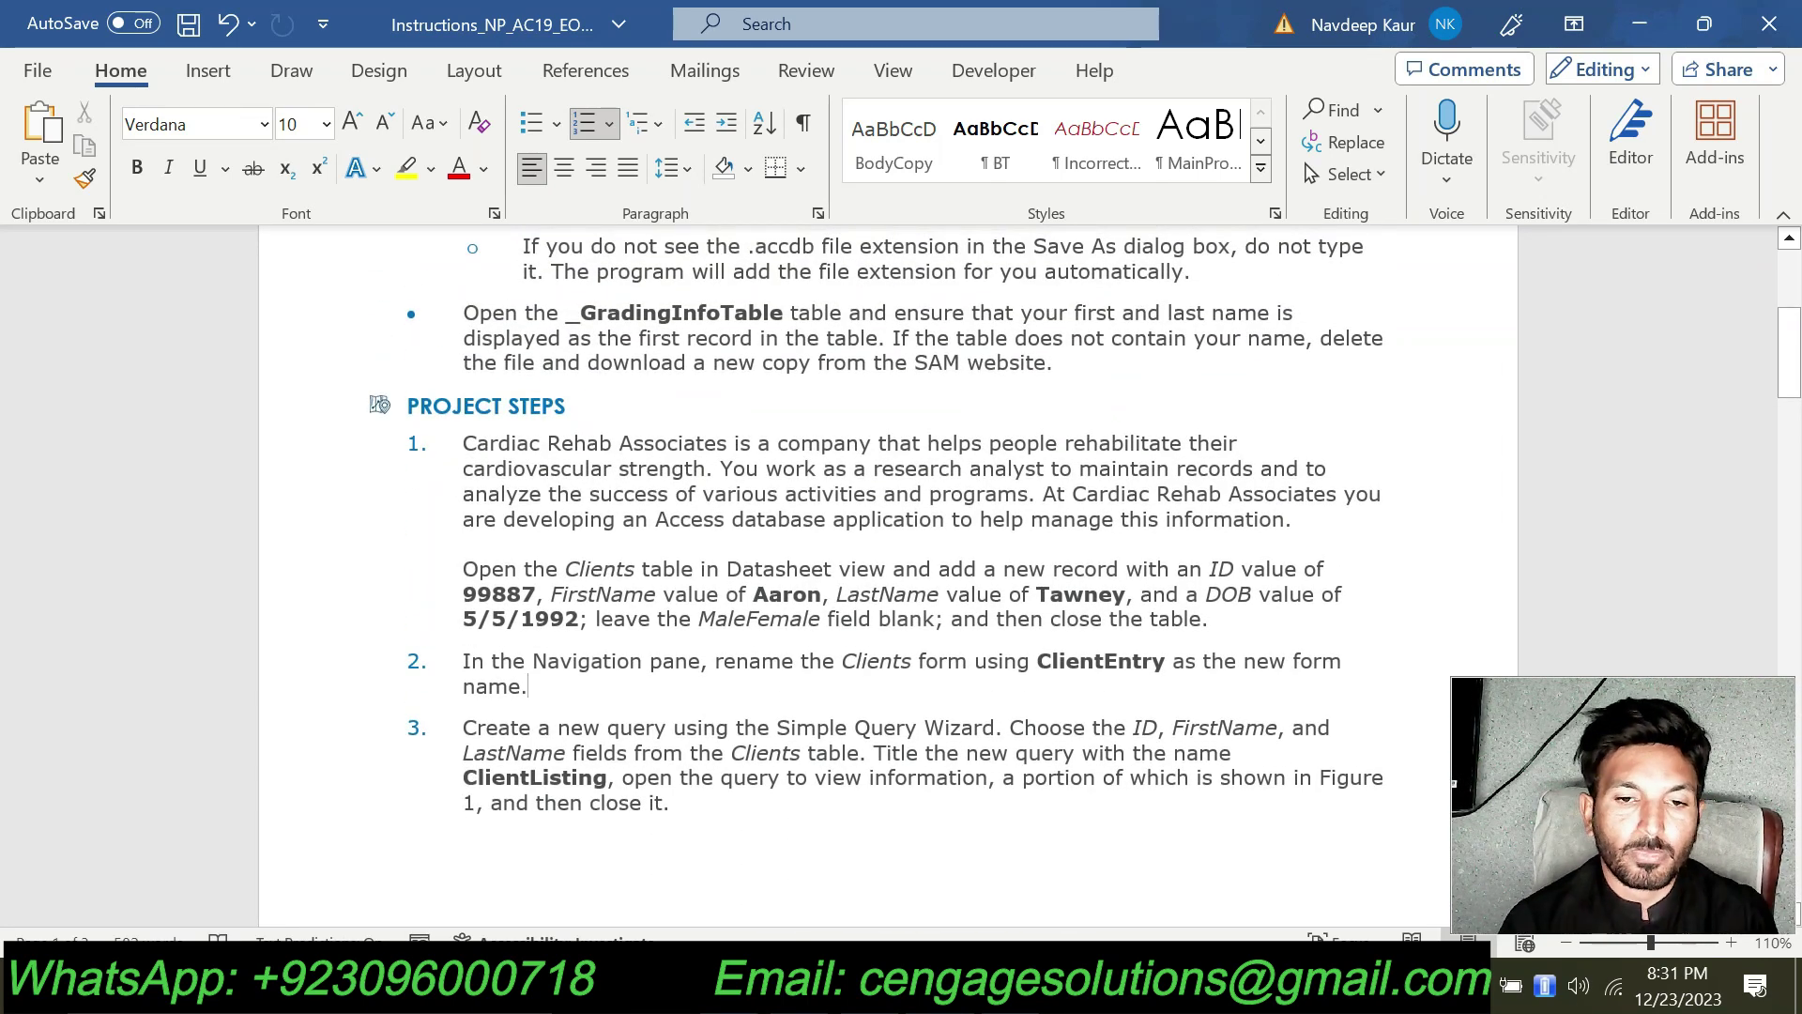
scroll(892, 563, down, 2)
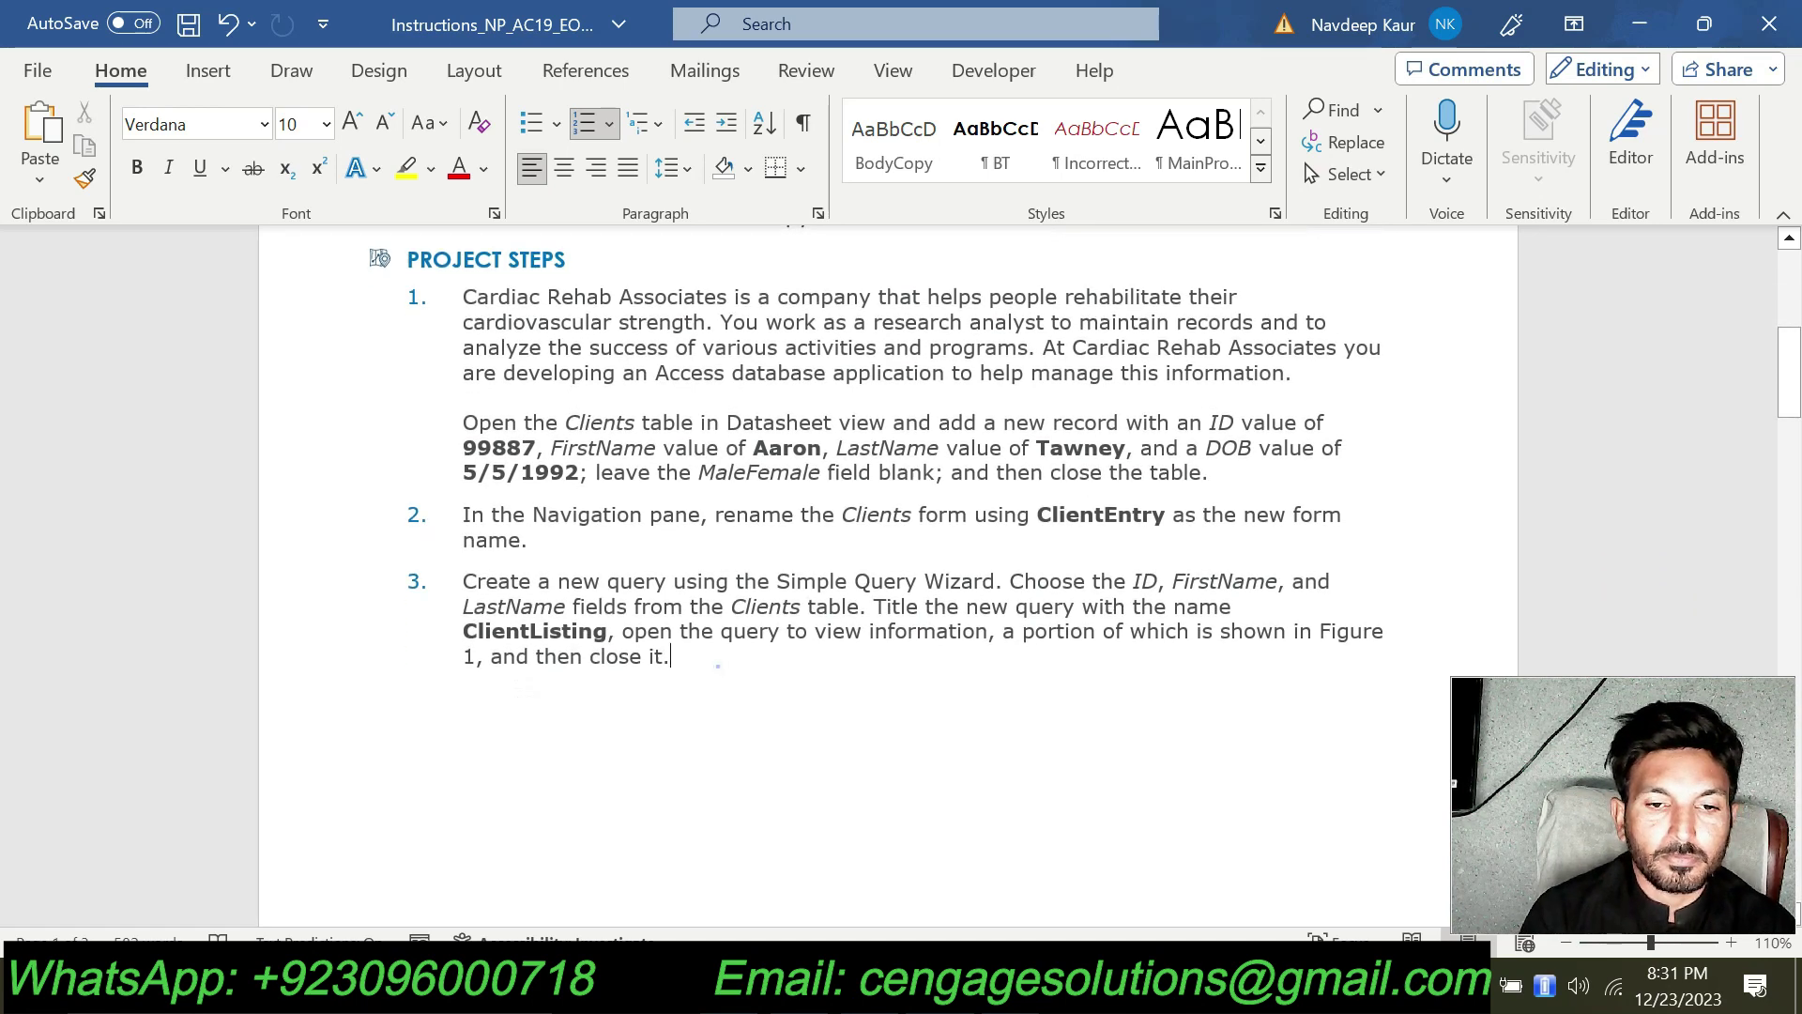
triple_click(716, 664)
click(587, 534)
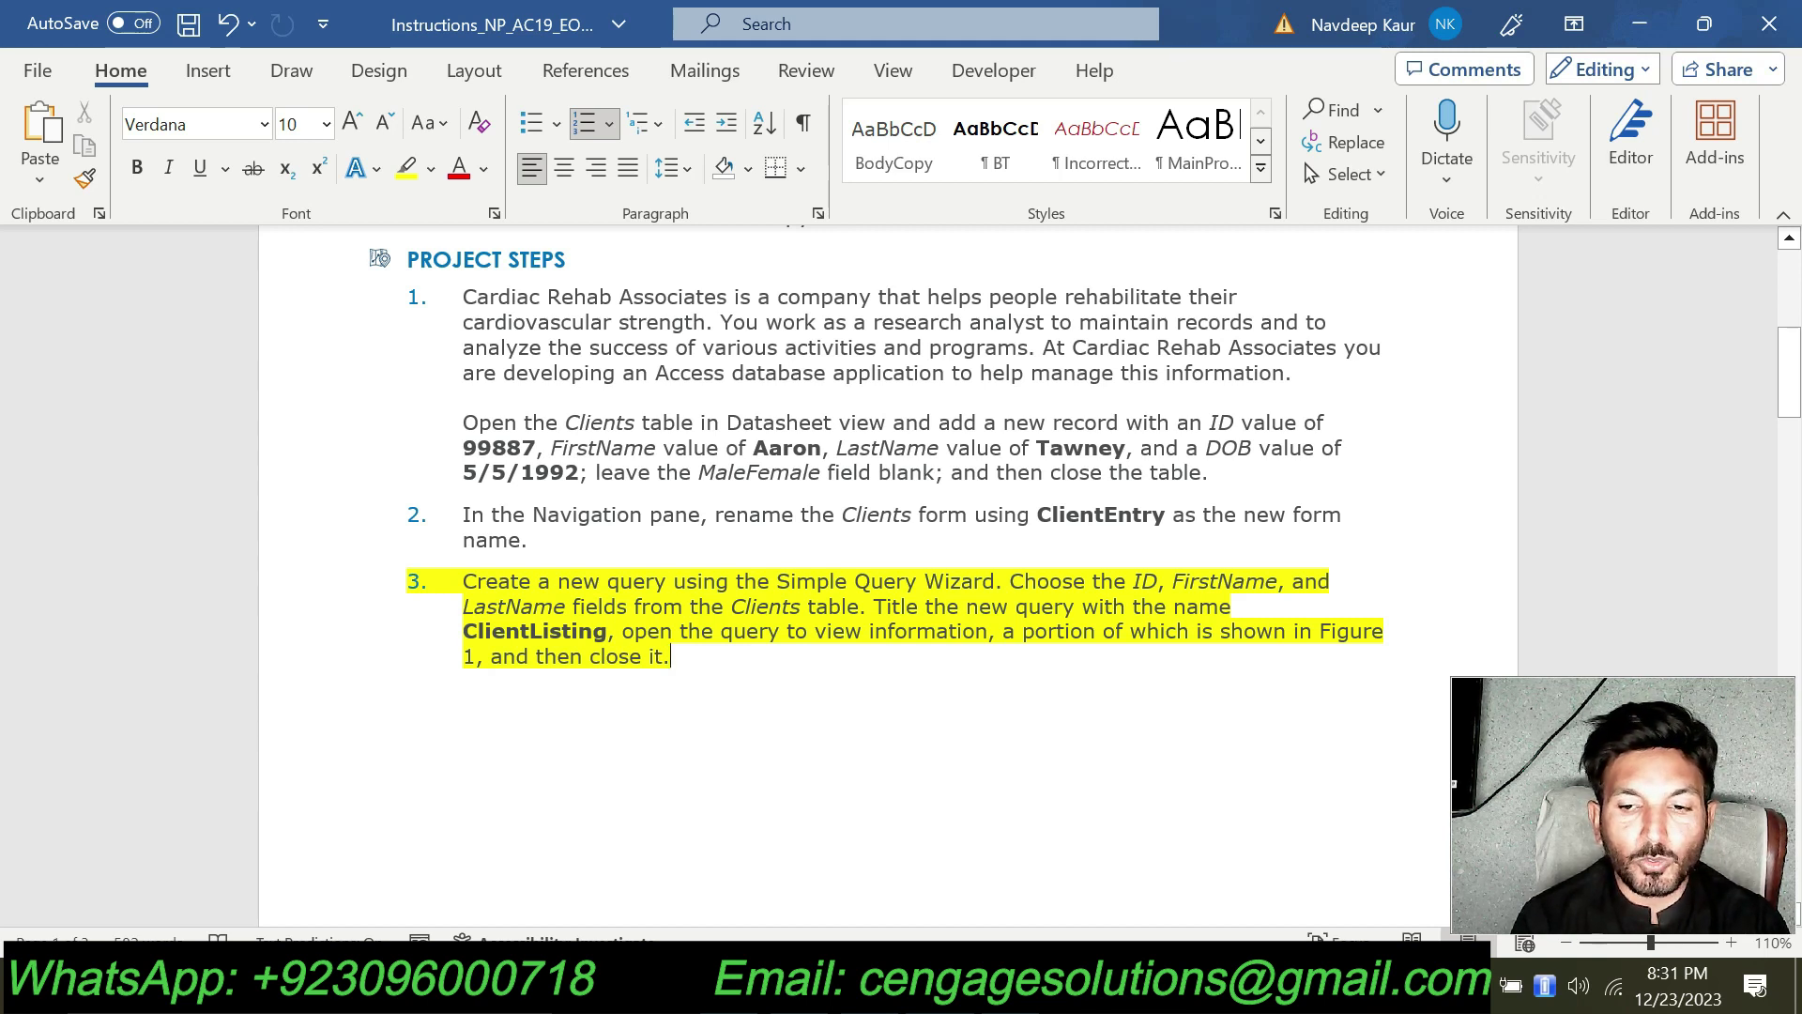
Mark the Simple Query Wizard instruction in Word, and start a new query with that wizard in Access.
drag(995, 582, 464, 582)
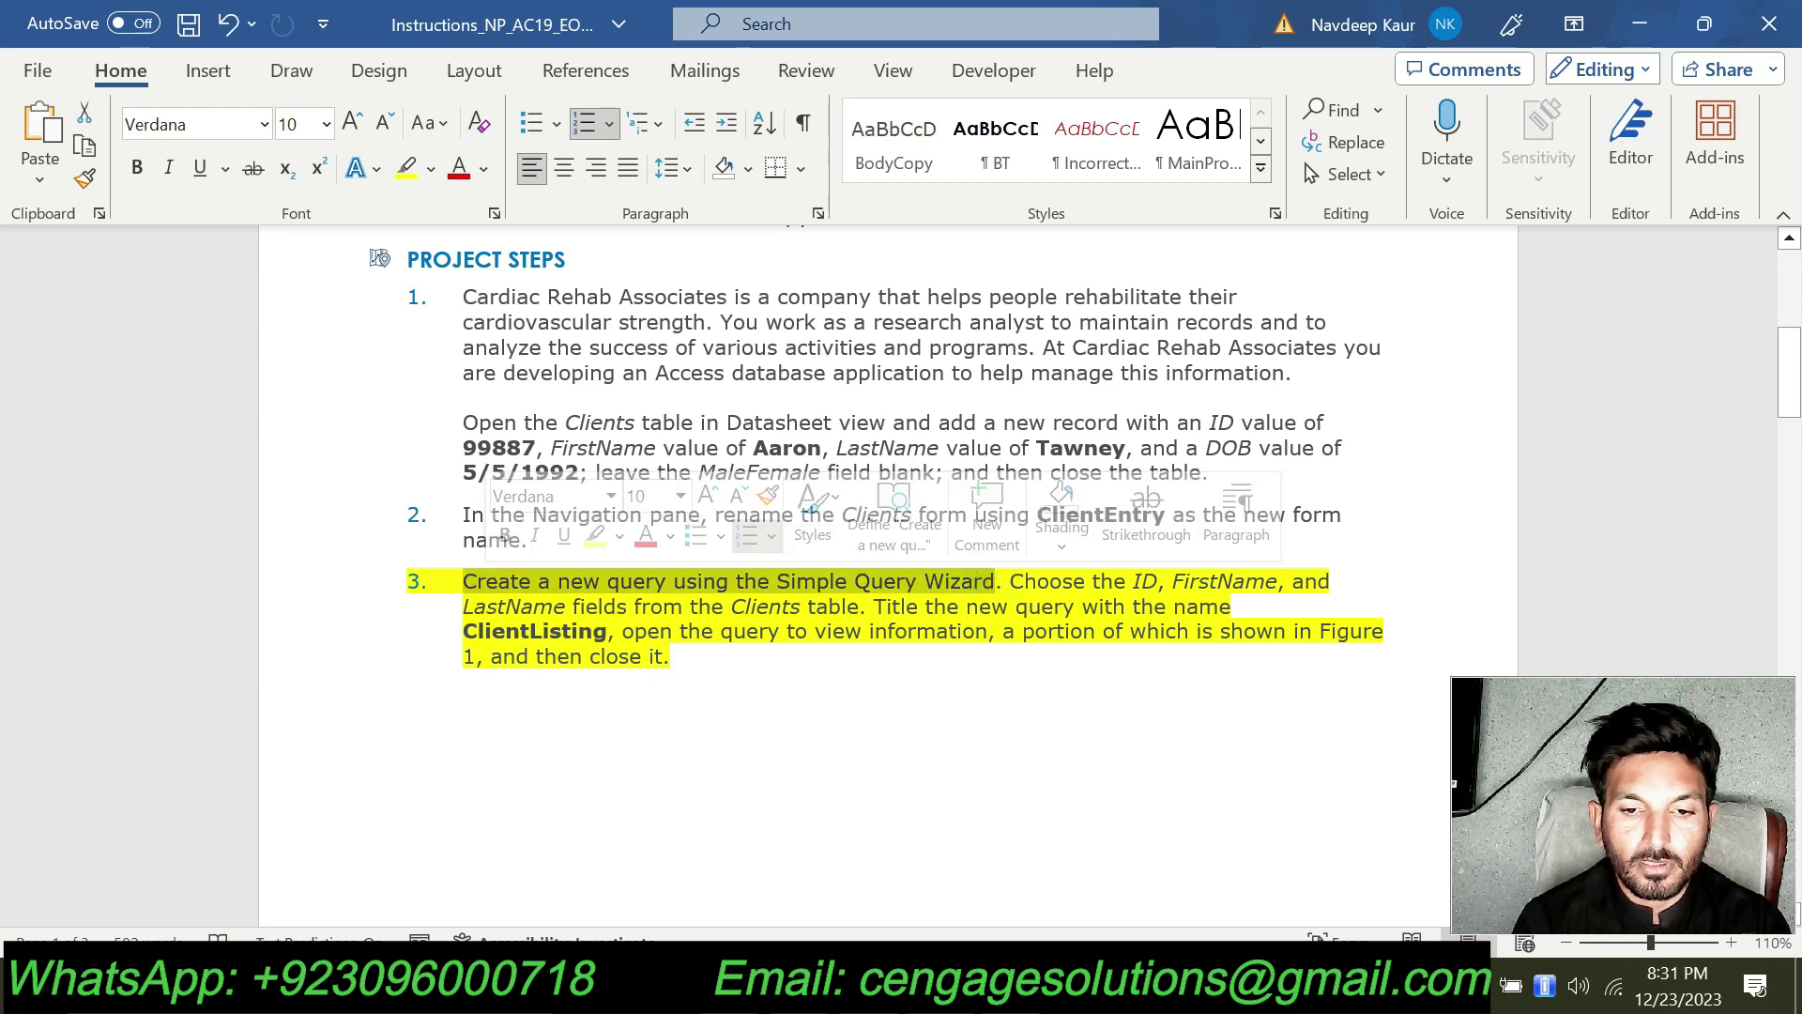
key(alt+Tab)
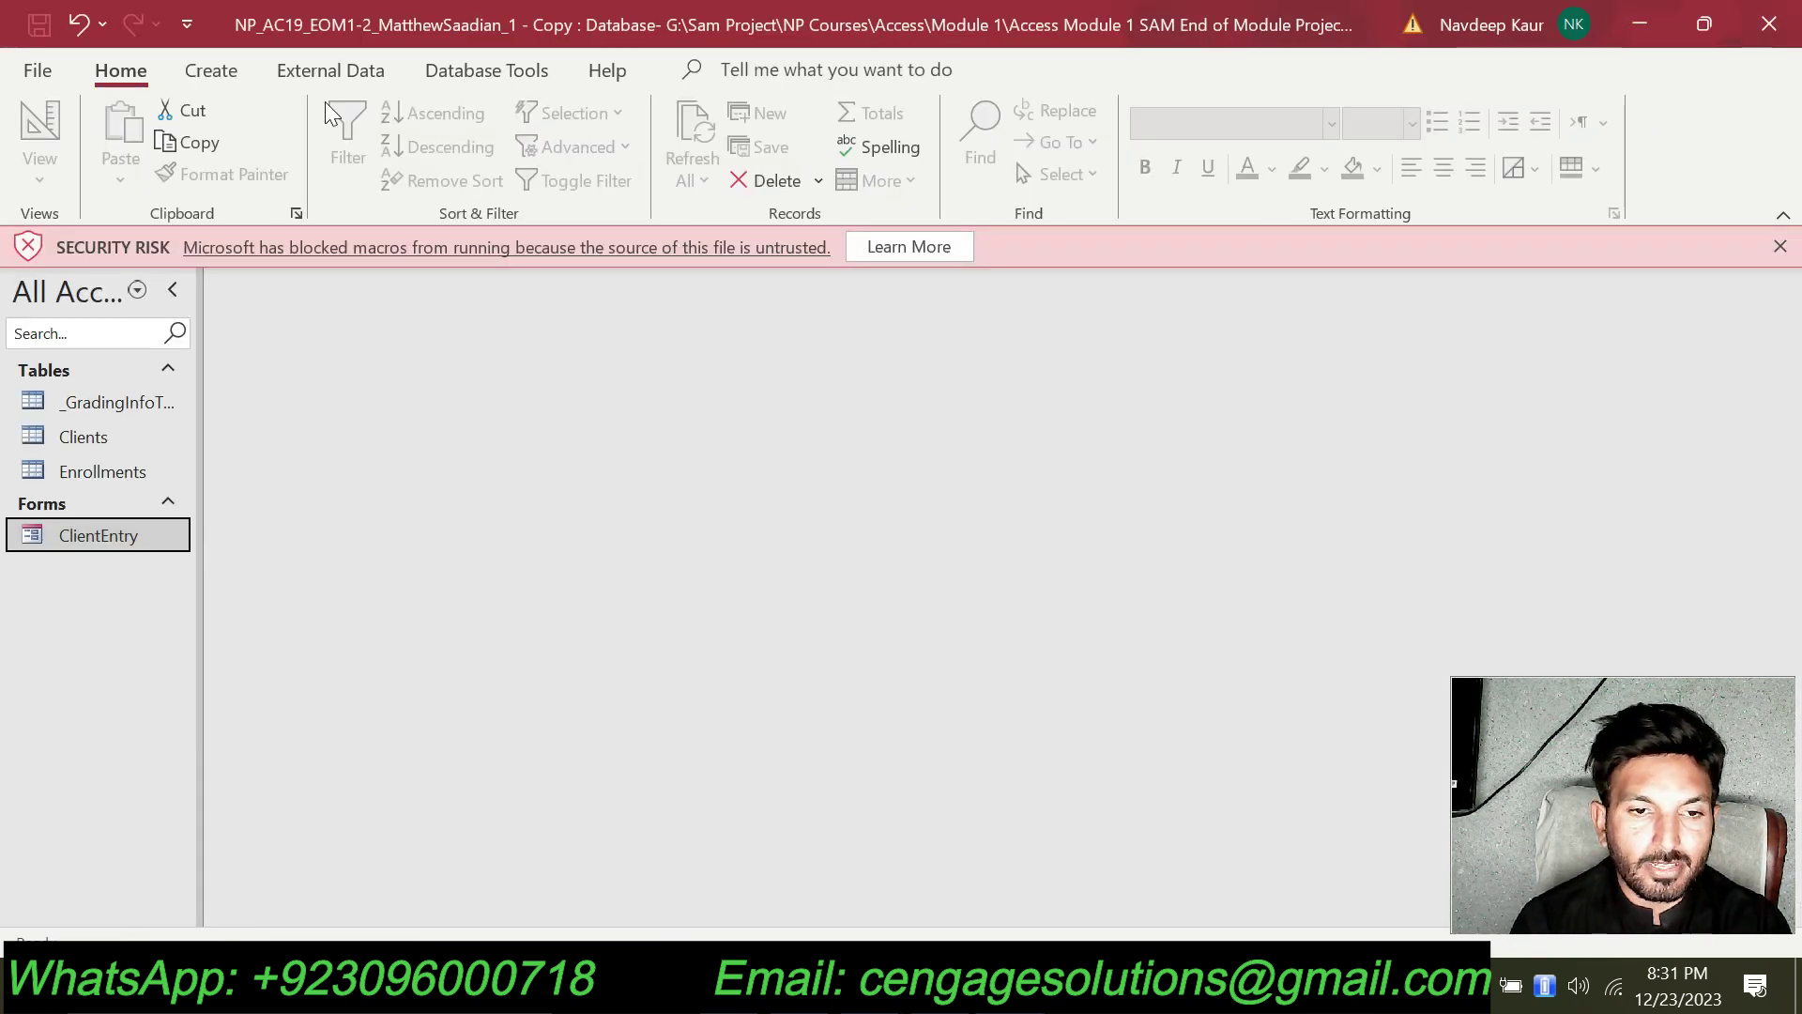
click(186, 75)
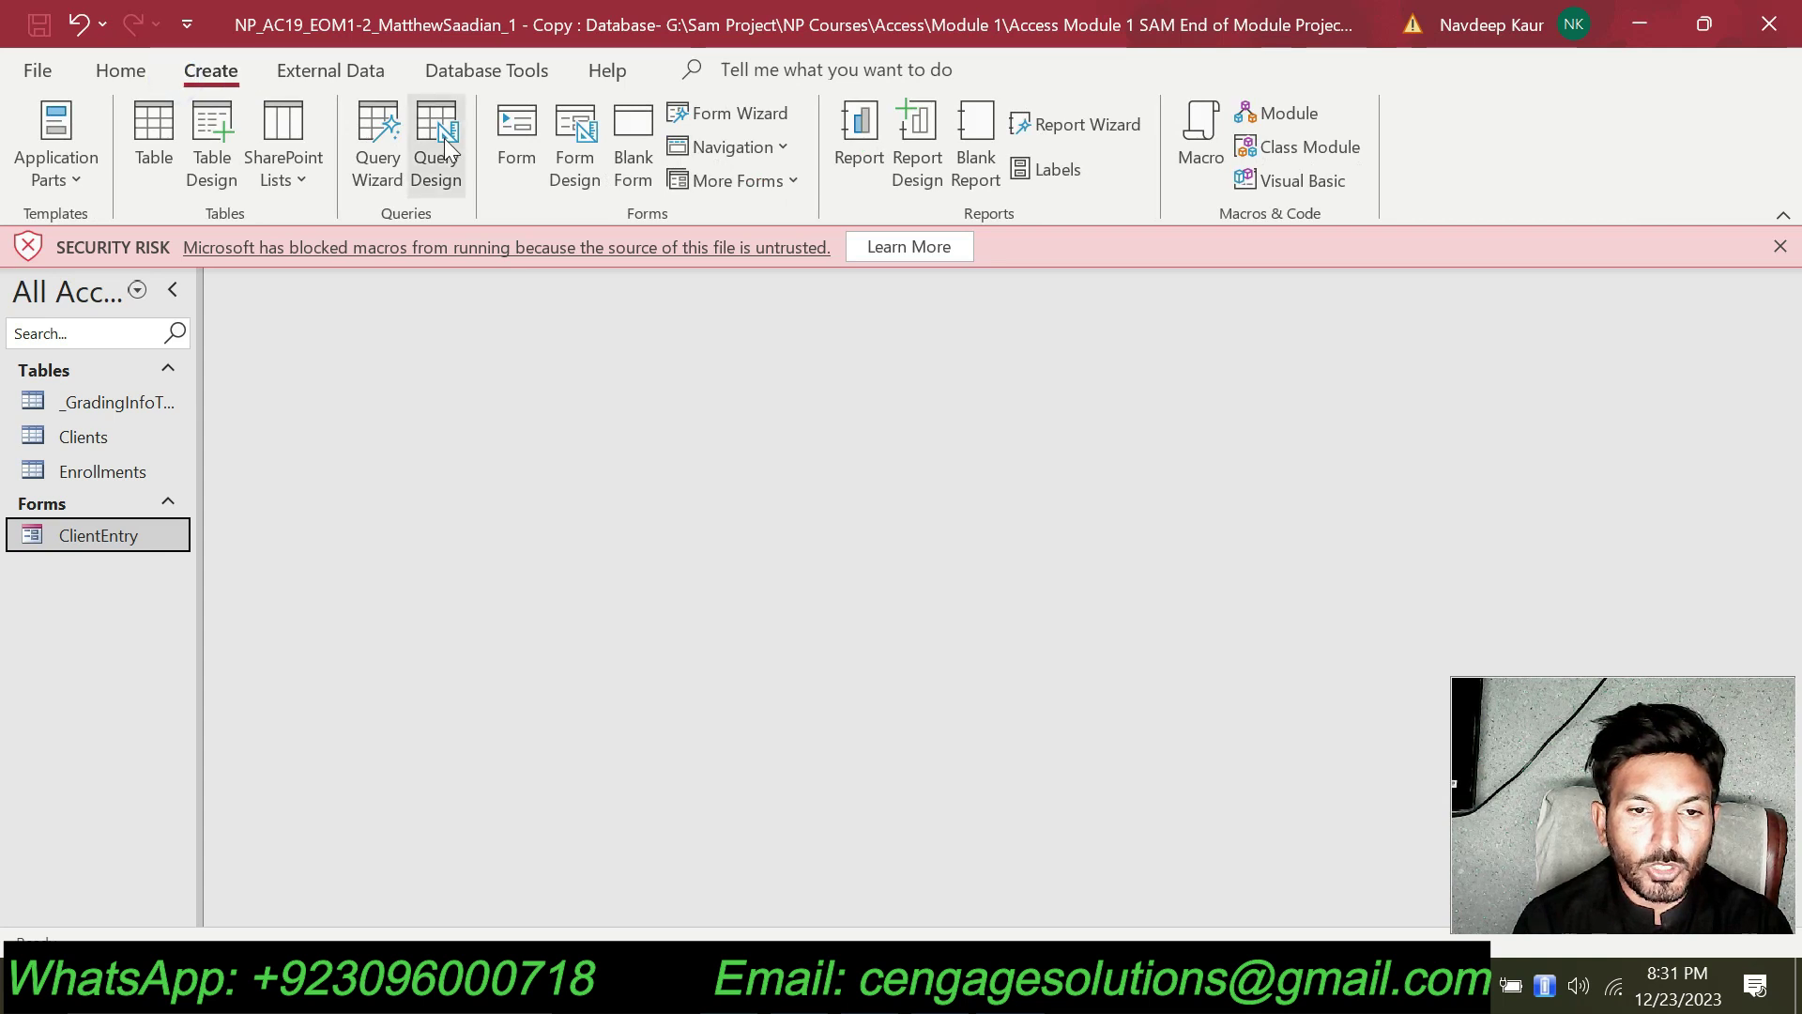
click(380, 155)
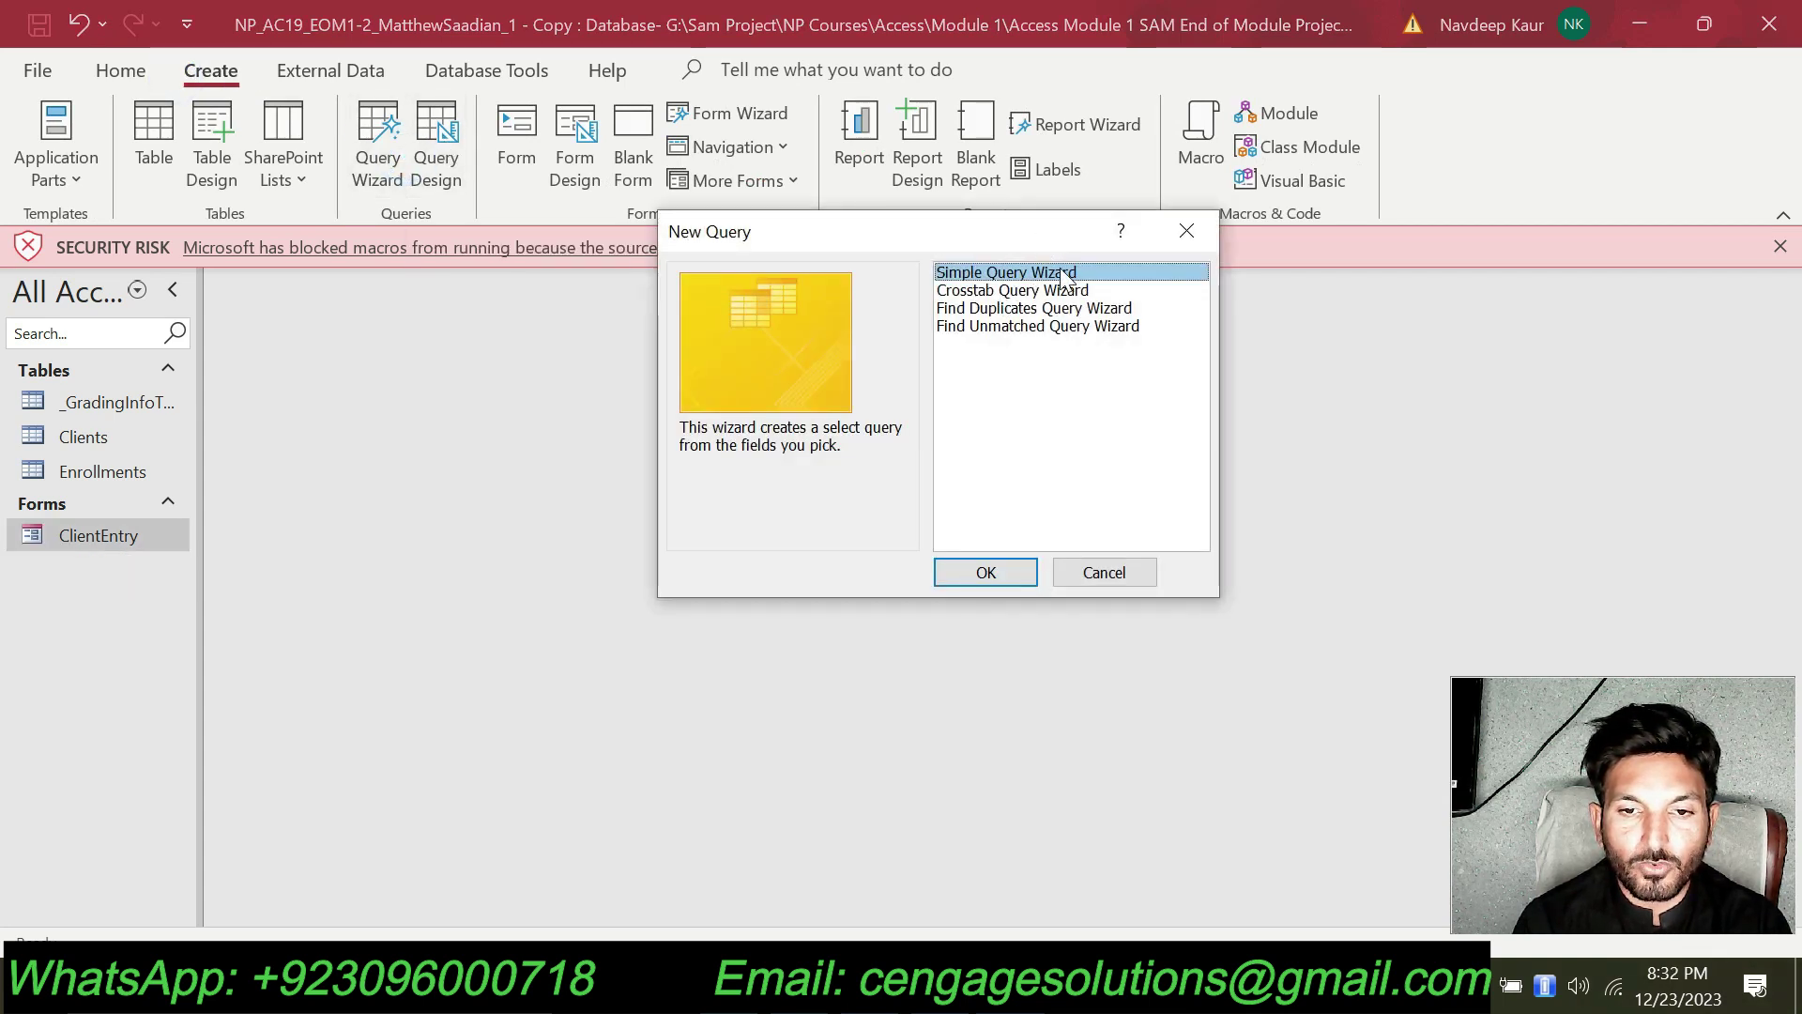
click(986, 573)
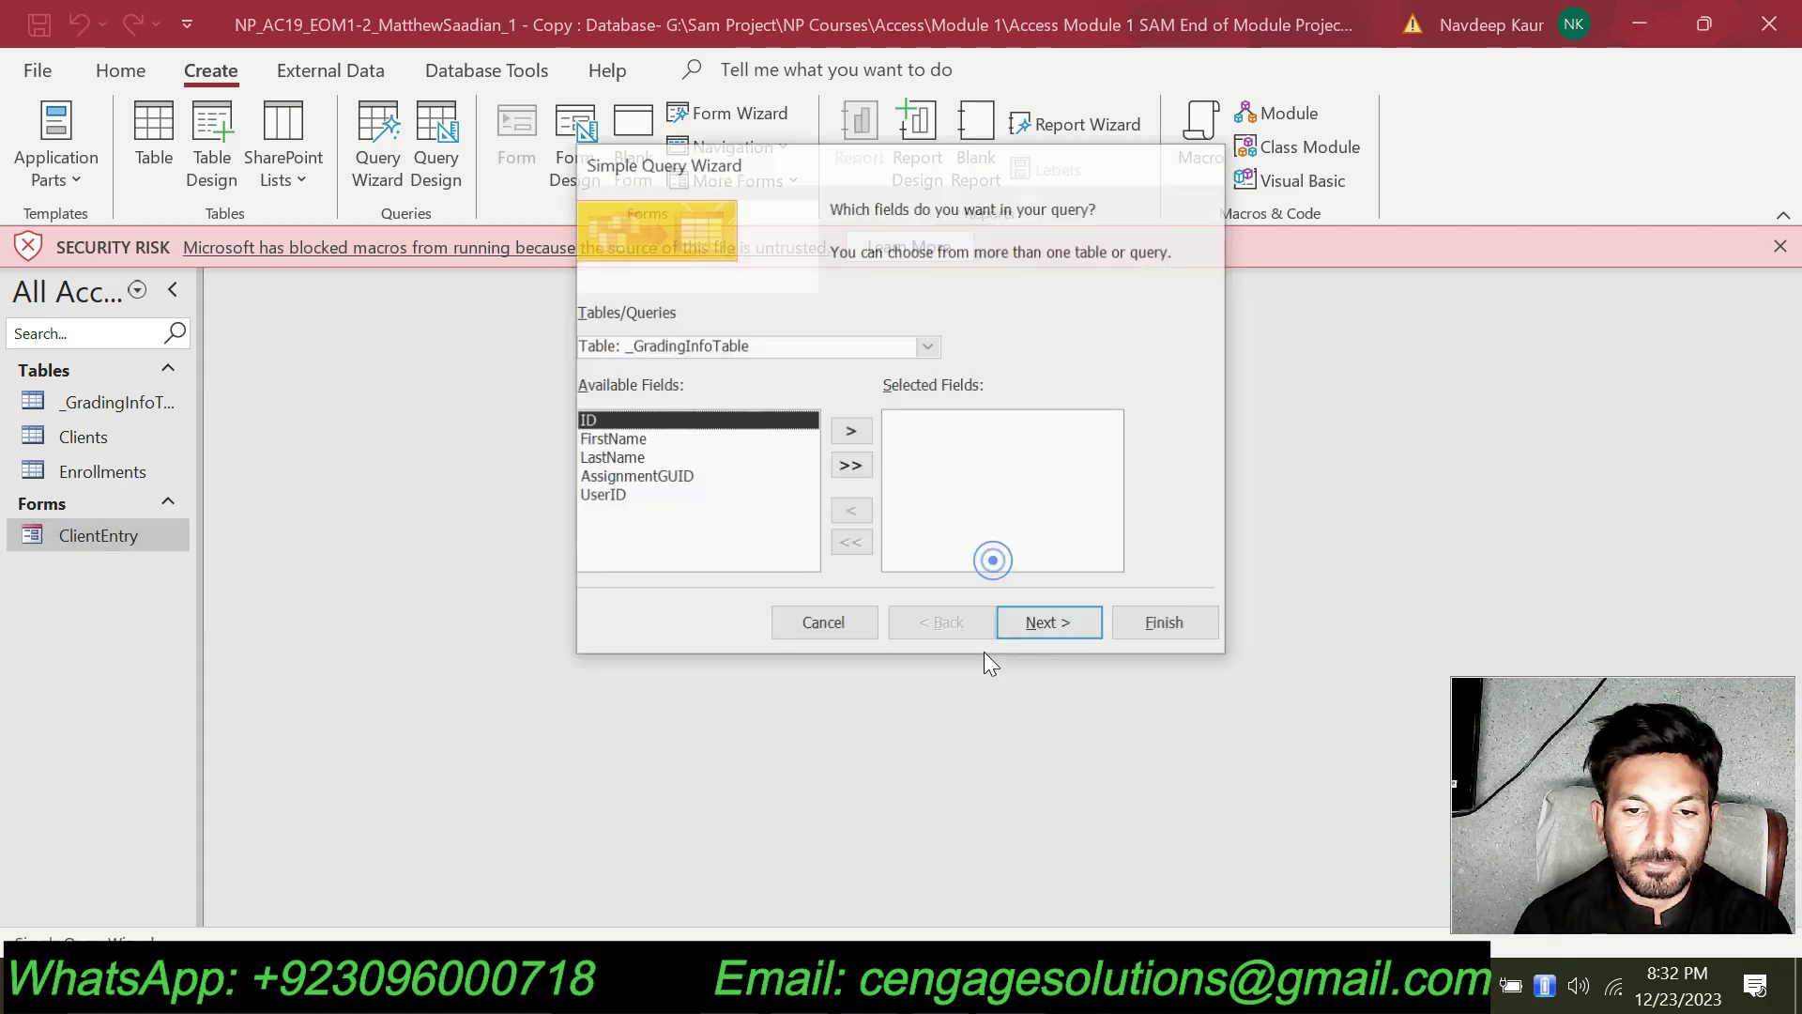
Mark the Clients table reference in the Word instructions, and choose the Clients table as the query source in the Access wizard.
key(alt+Tab)
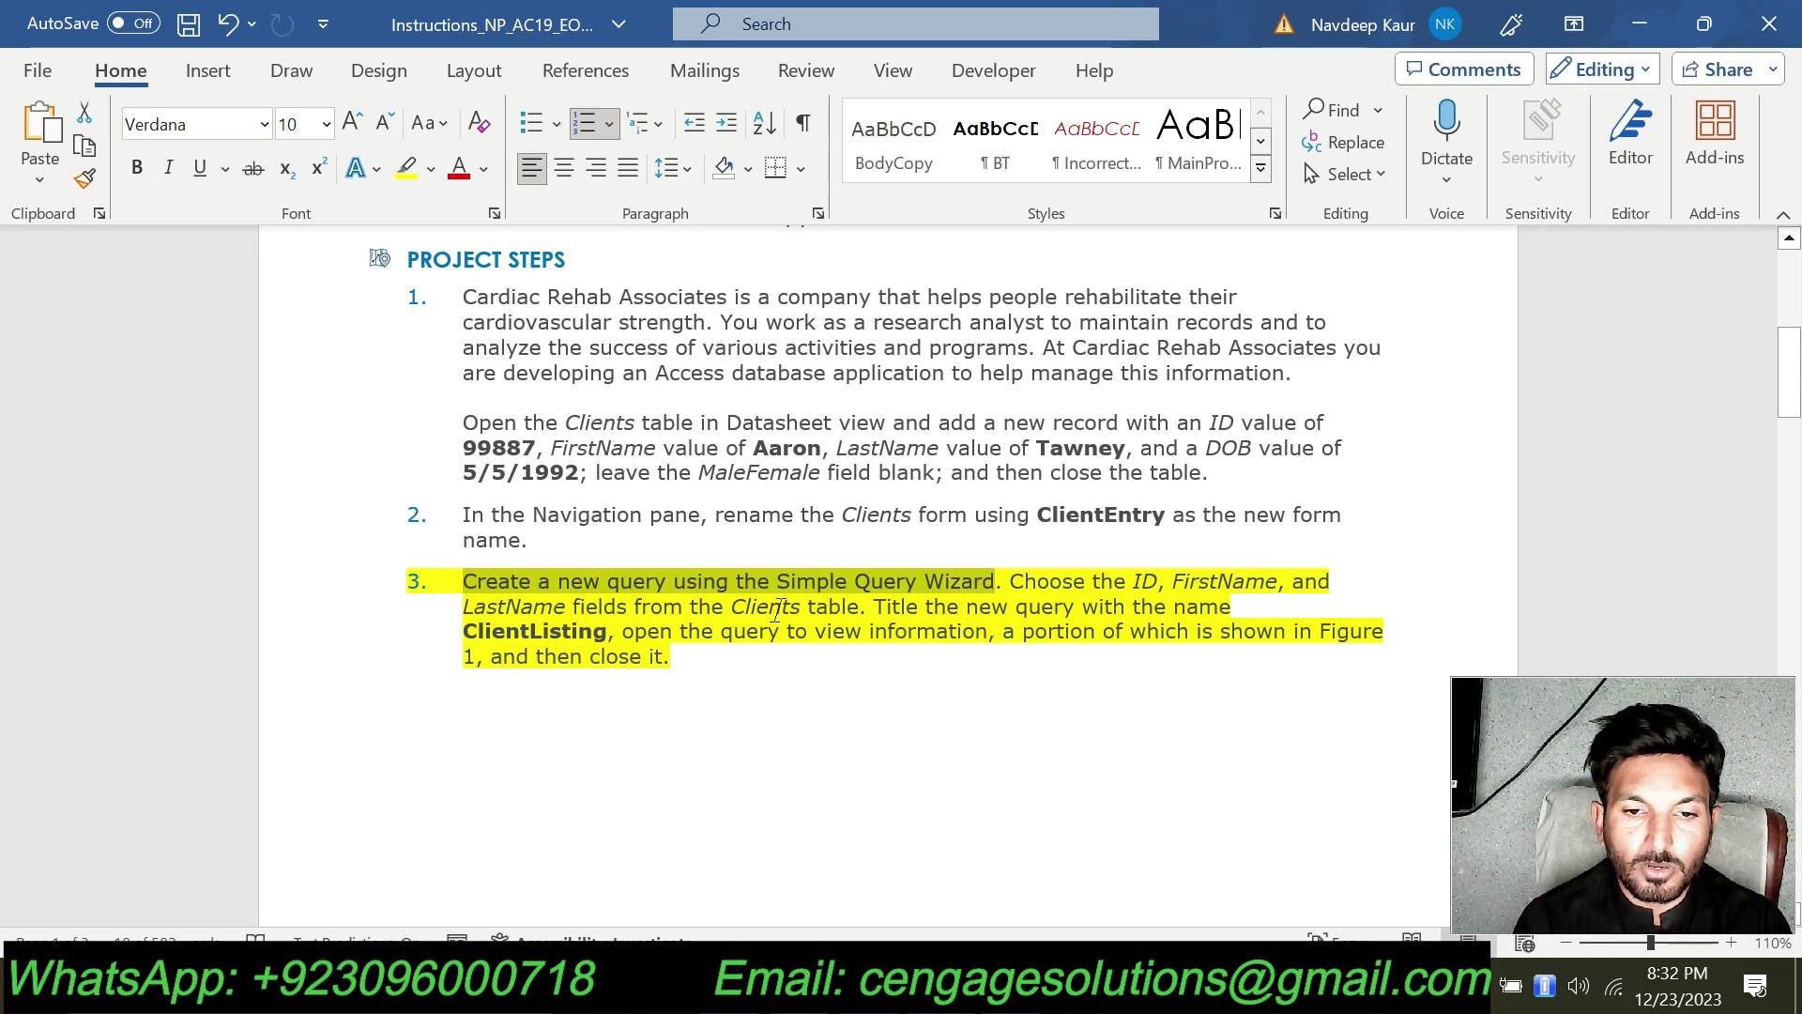
drag(732, 609, 864, 608)
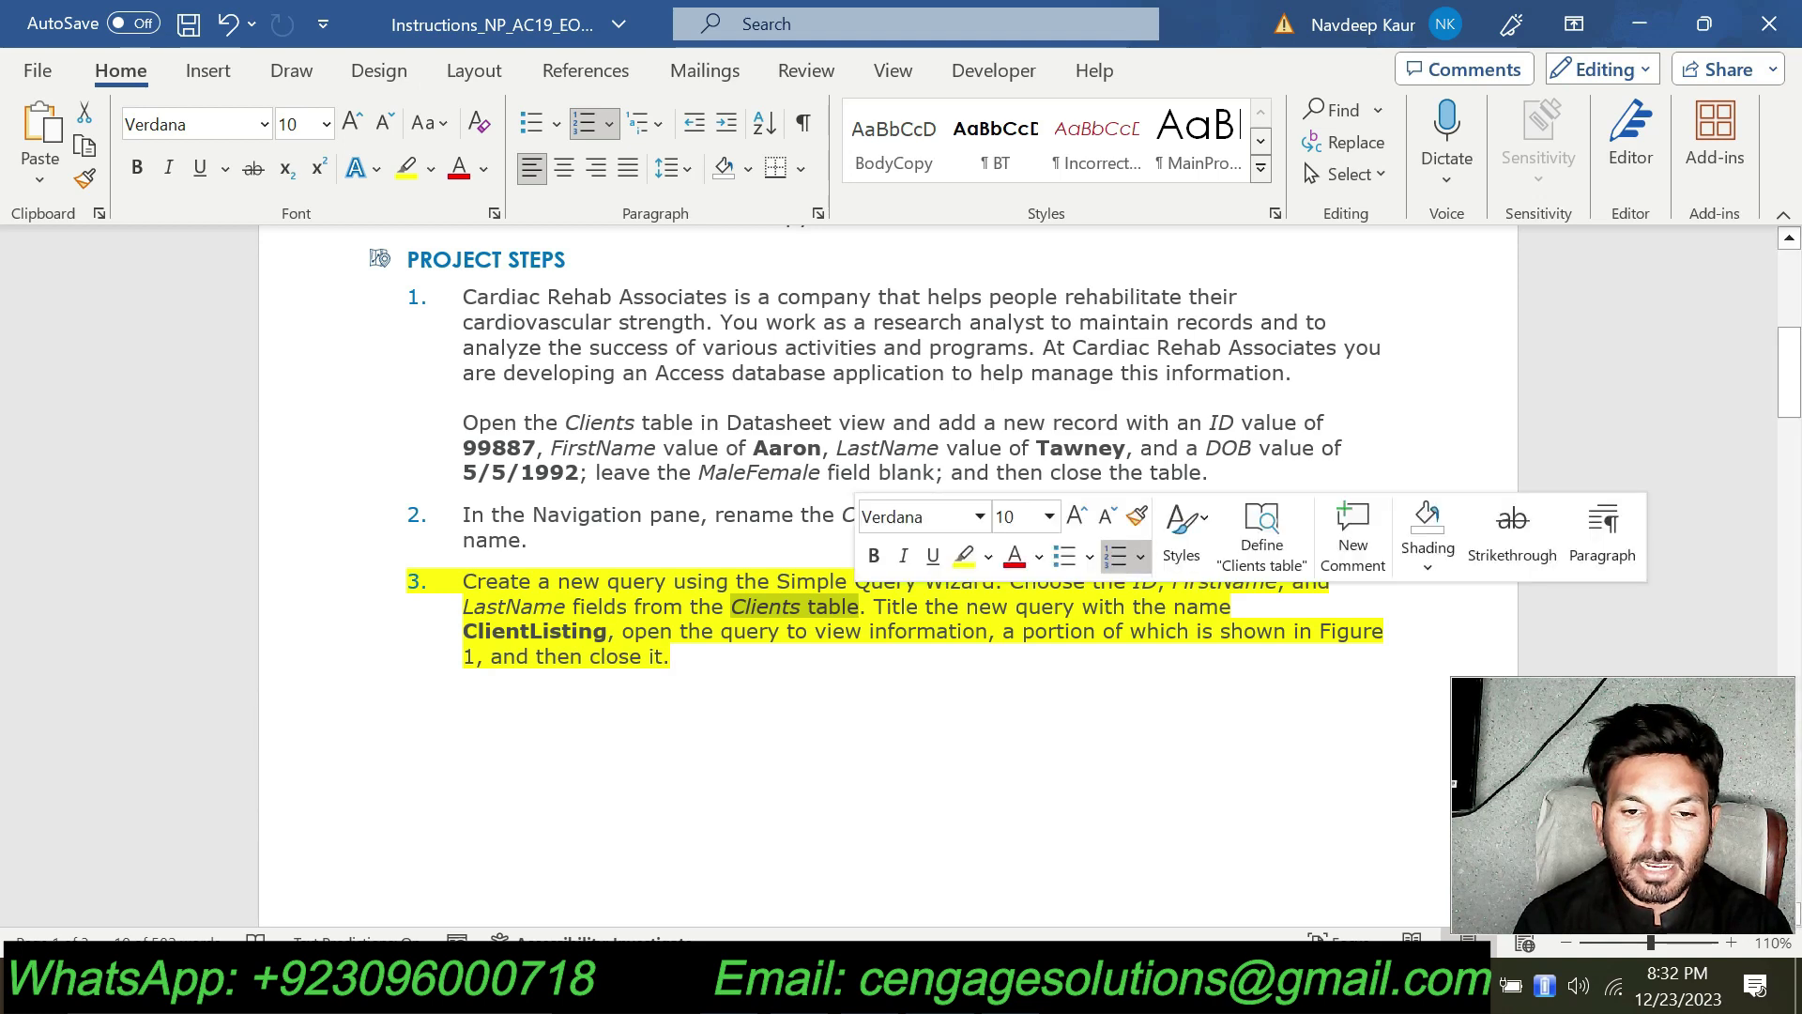
key(alt+Tab)
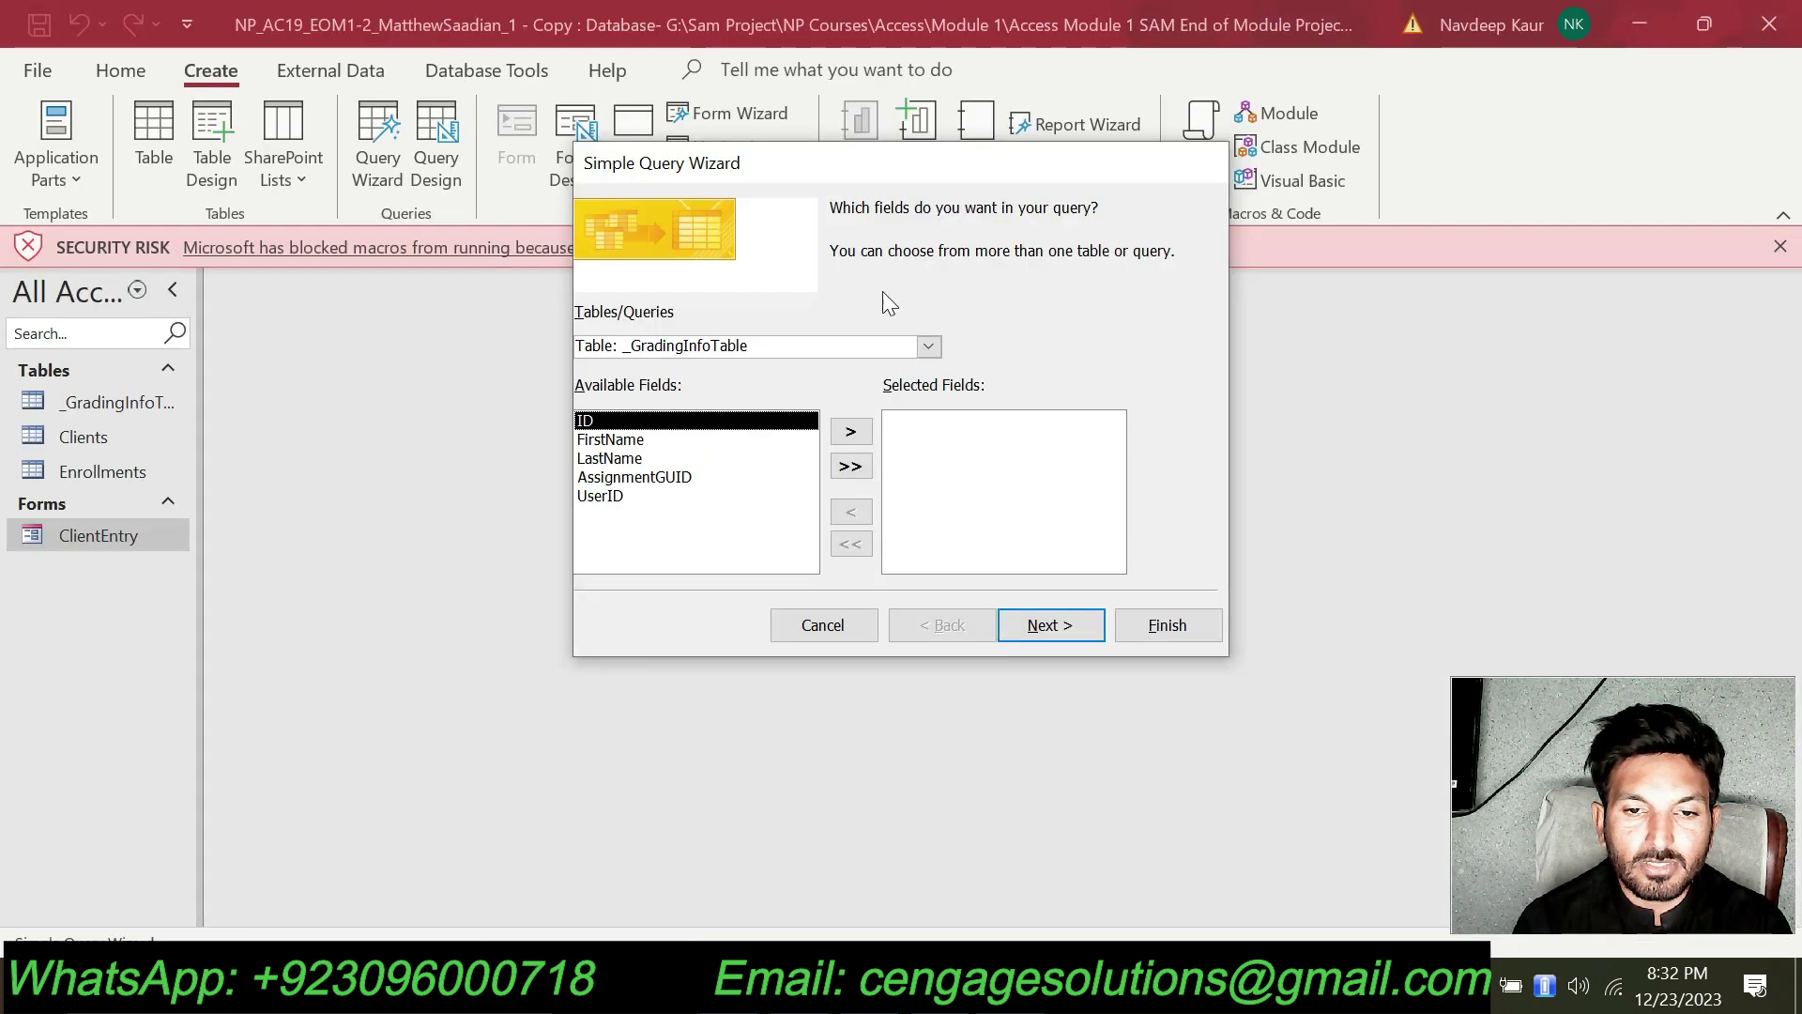
click(929, 346)
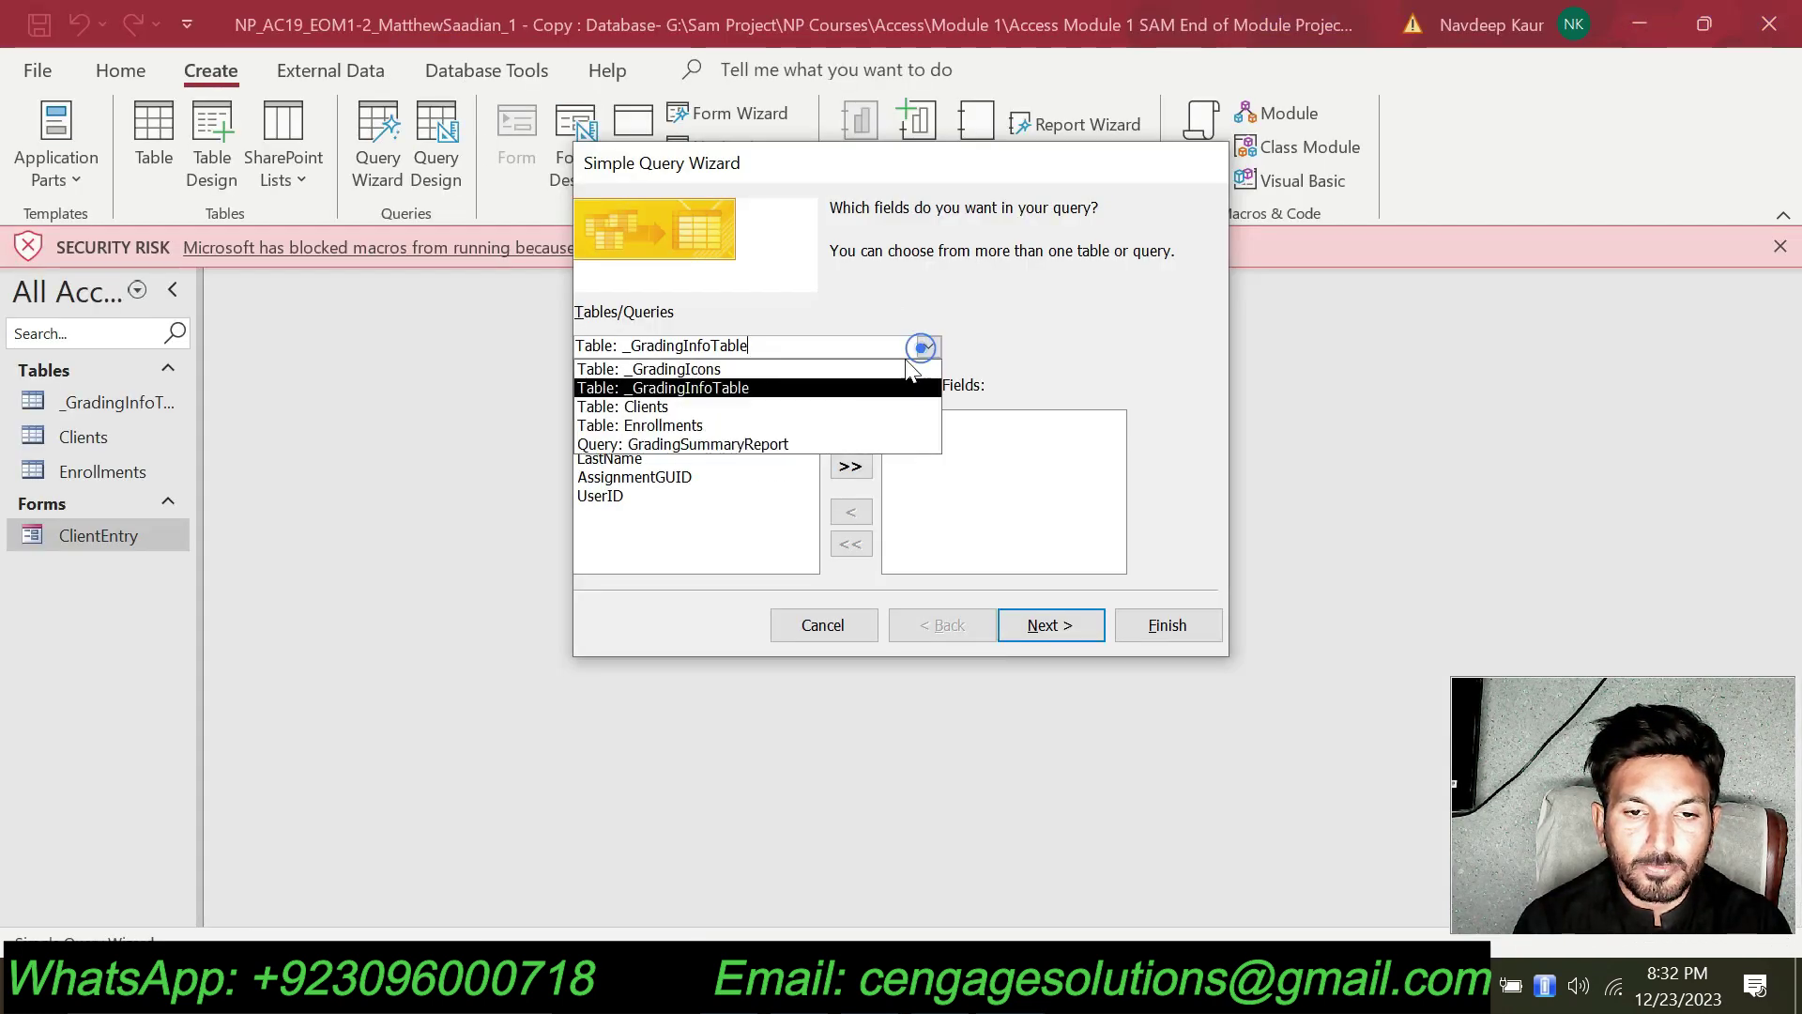
click(705, 406)
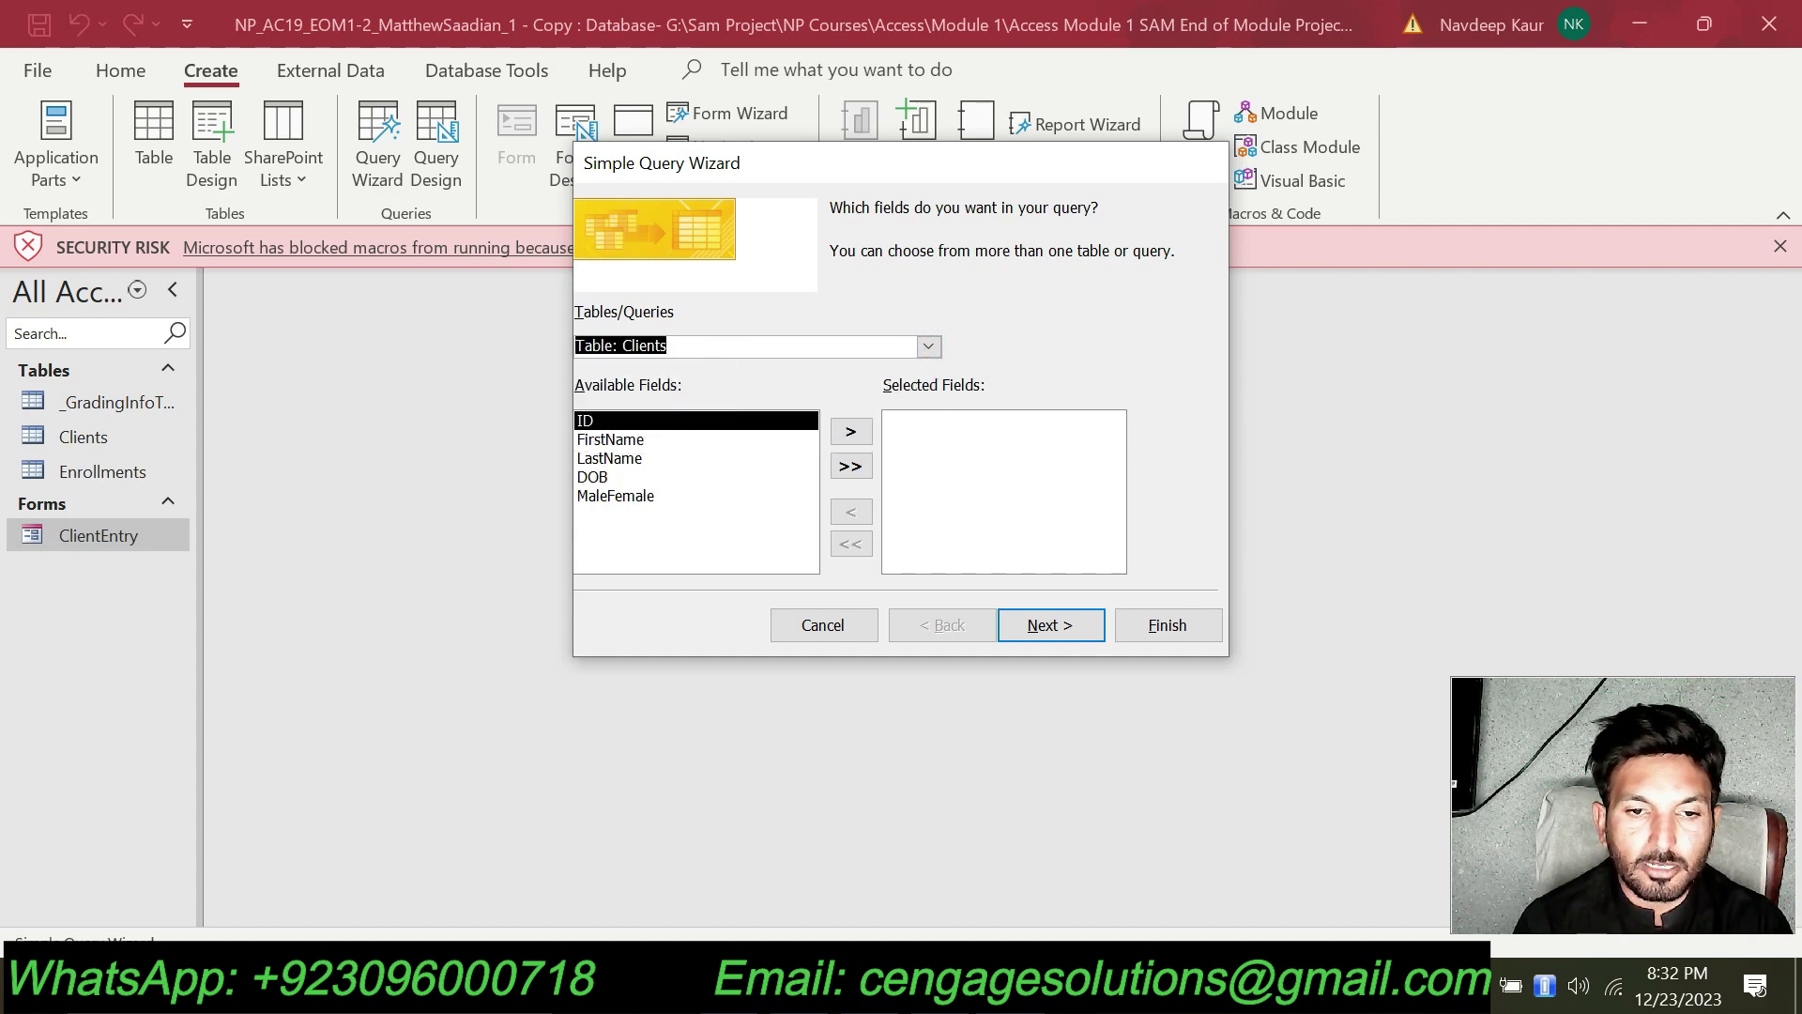
Add the ID, FirstName and LastName fields to the query, checking the field list in the Word instructions.
key(alt+Tab)
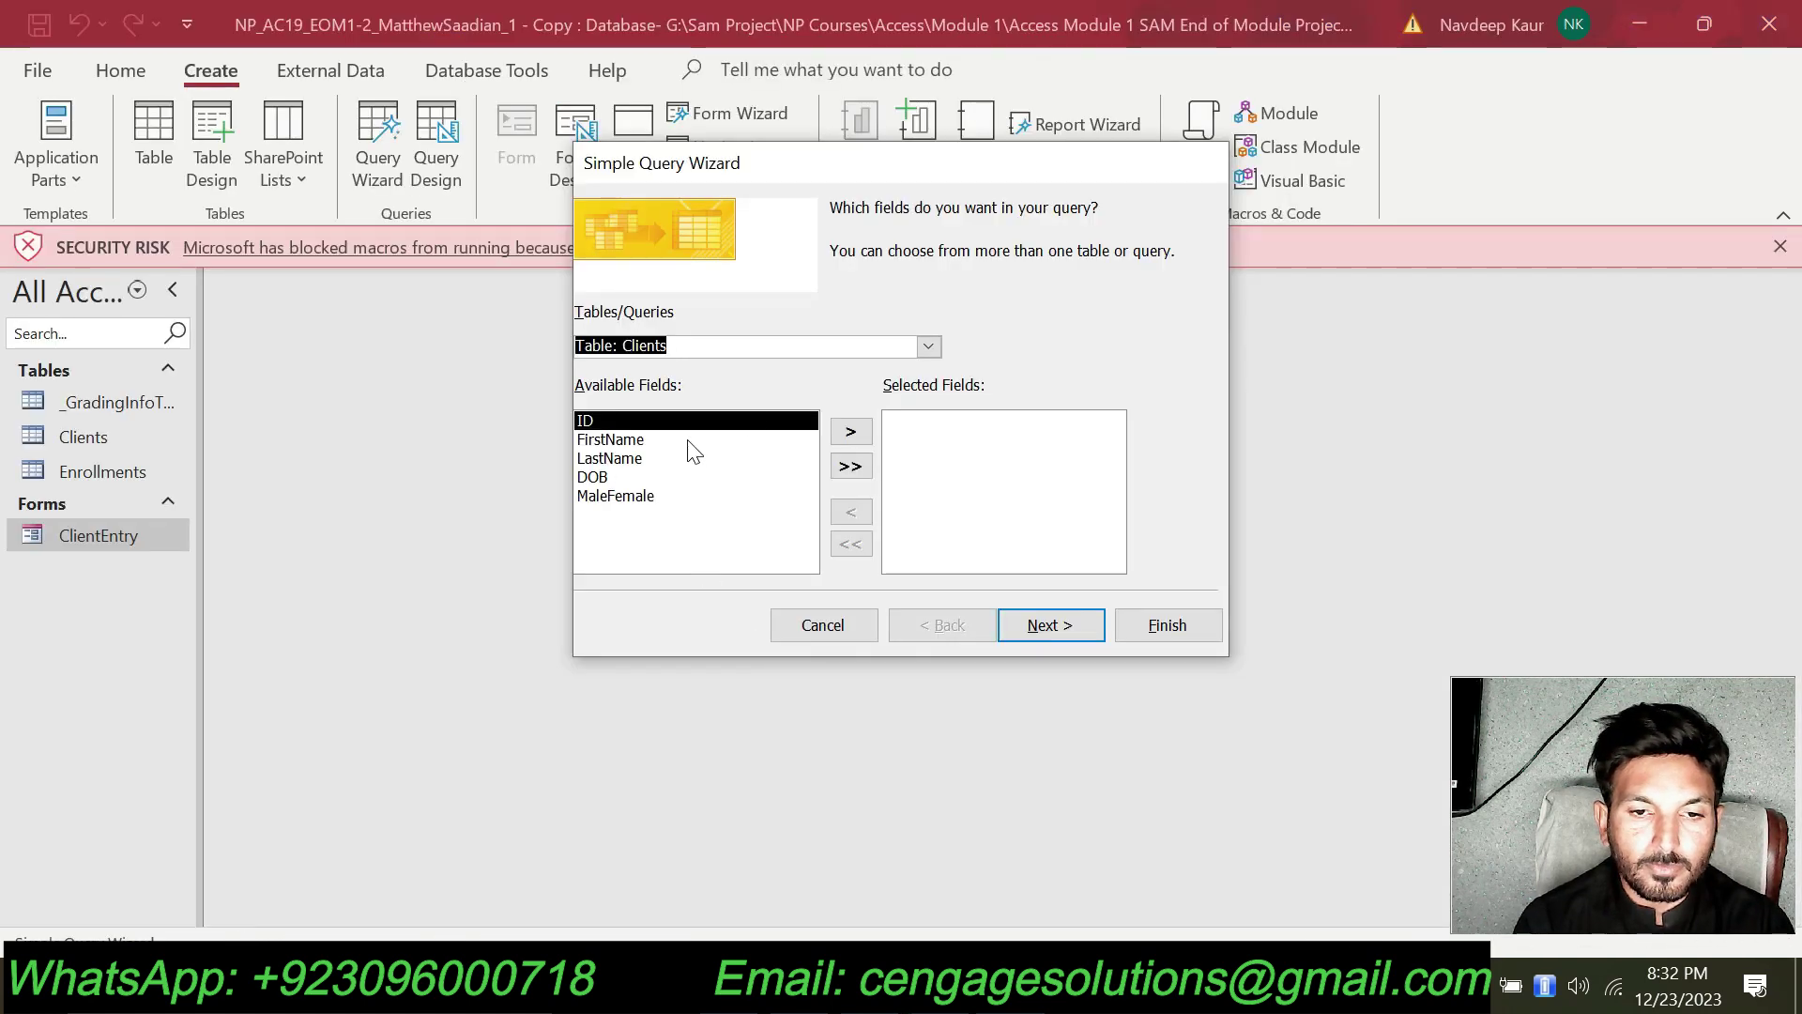
click(851, 434)
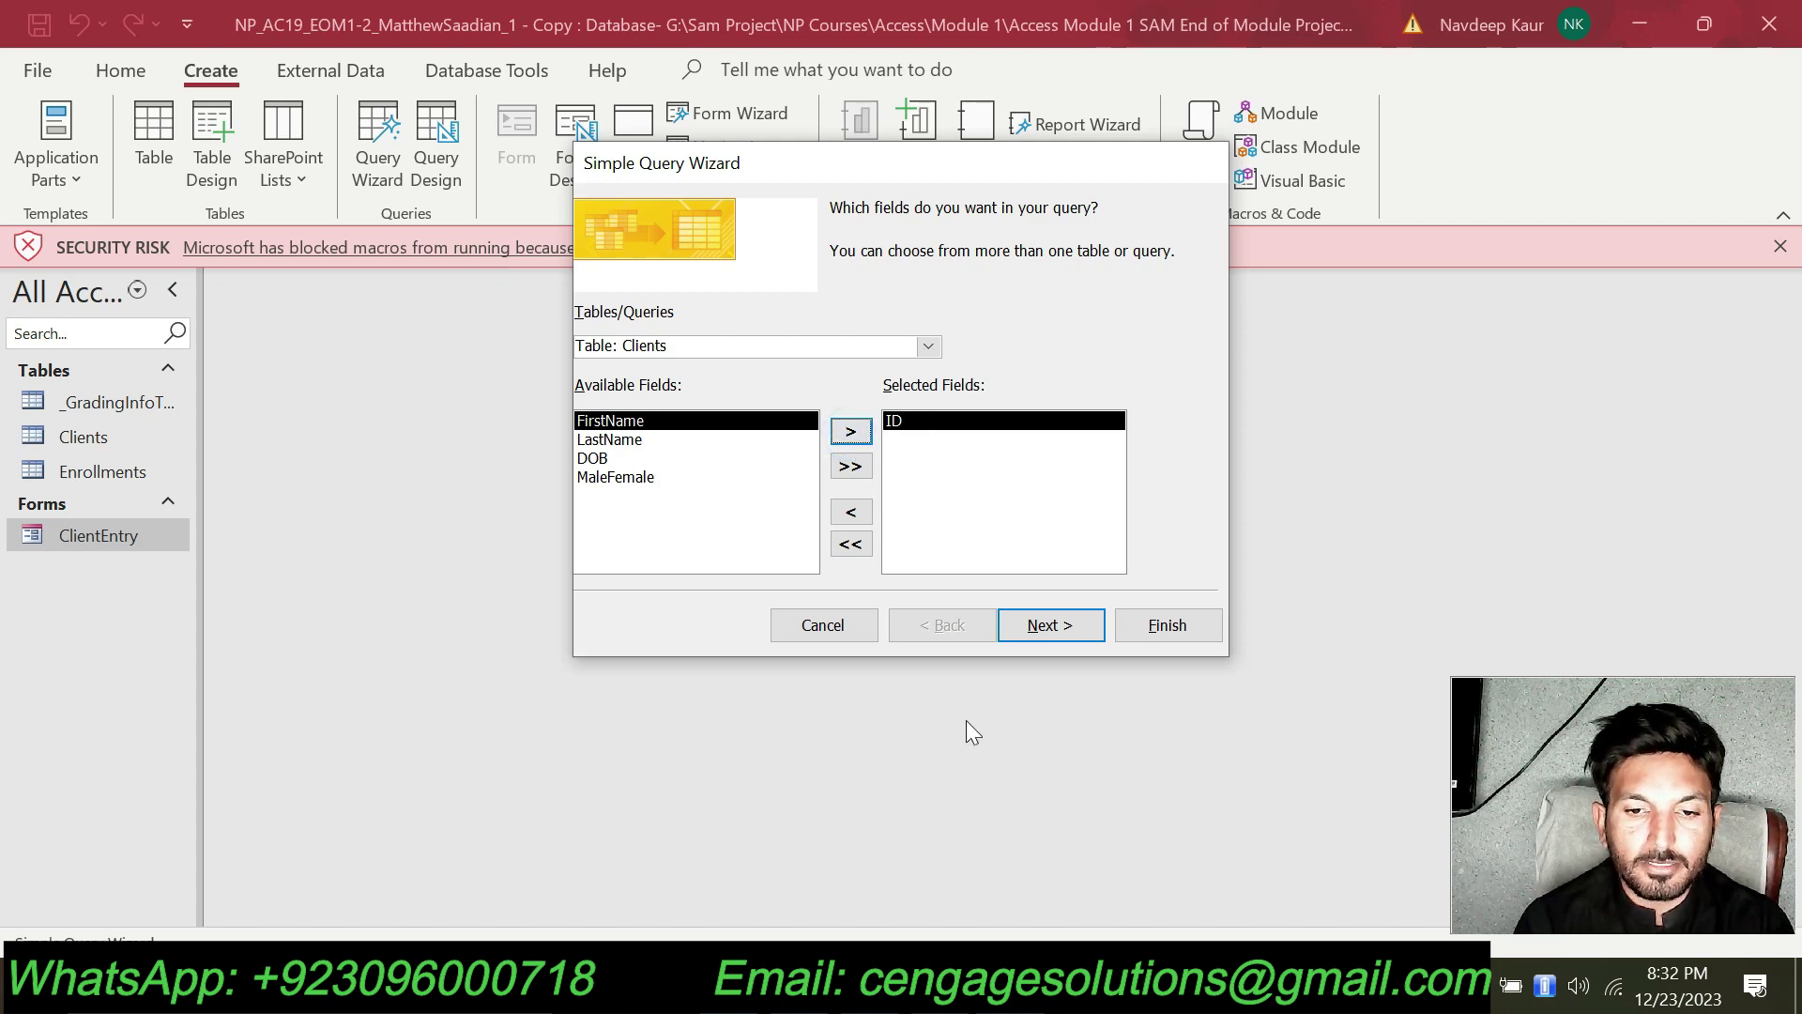
key(alt+Tab)
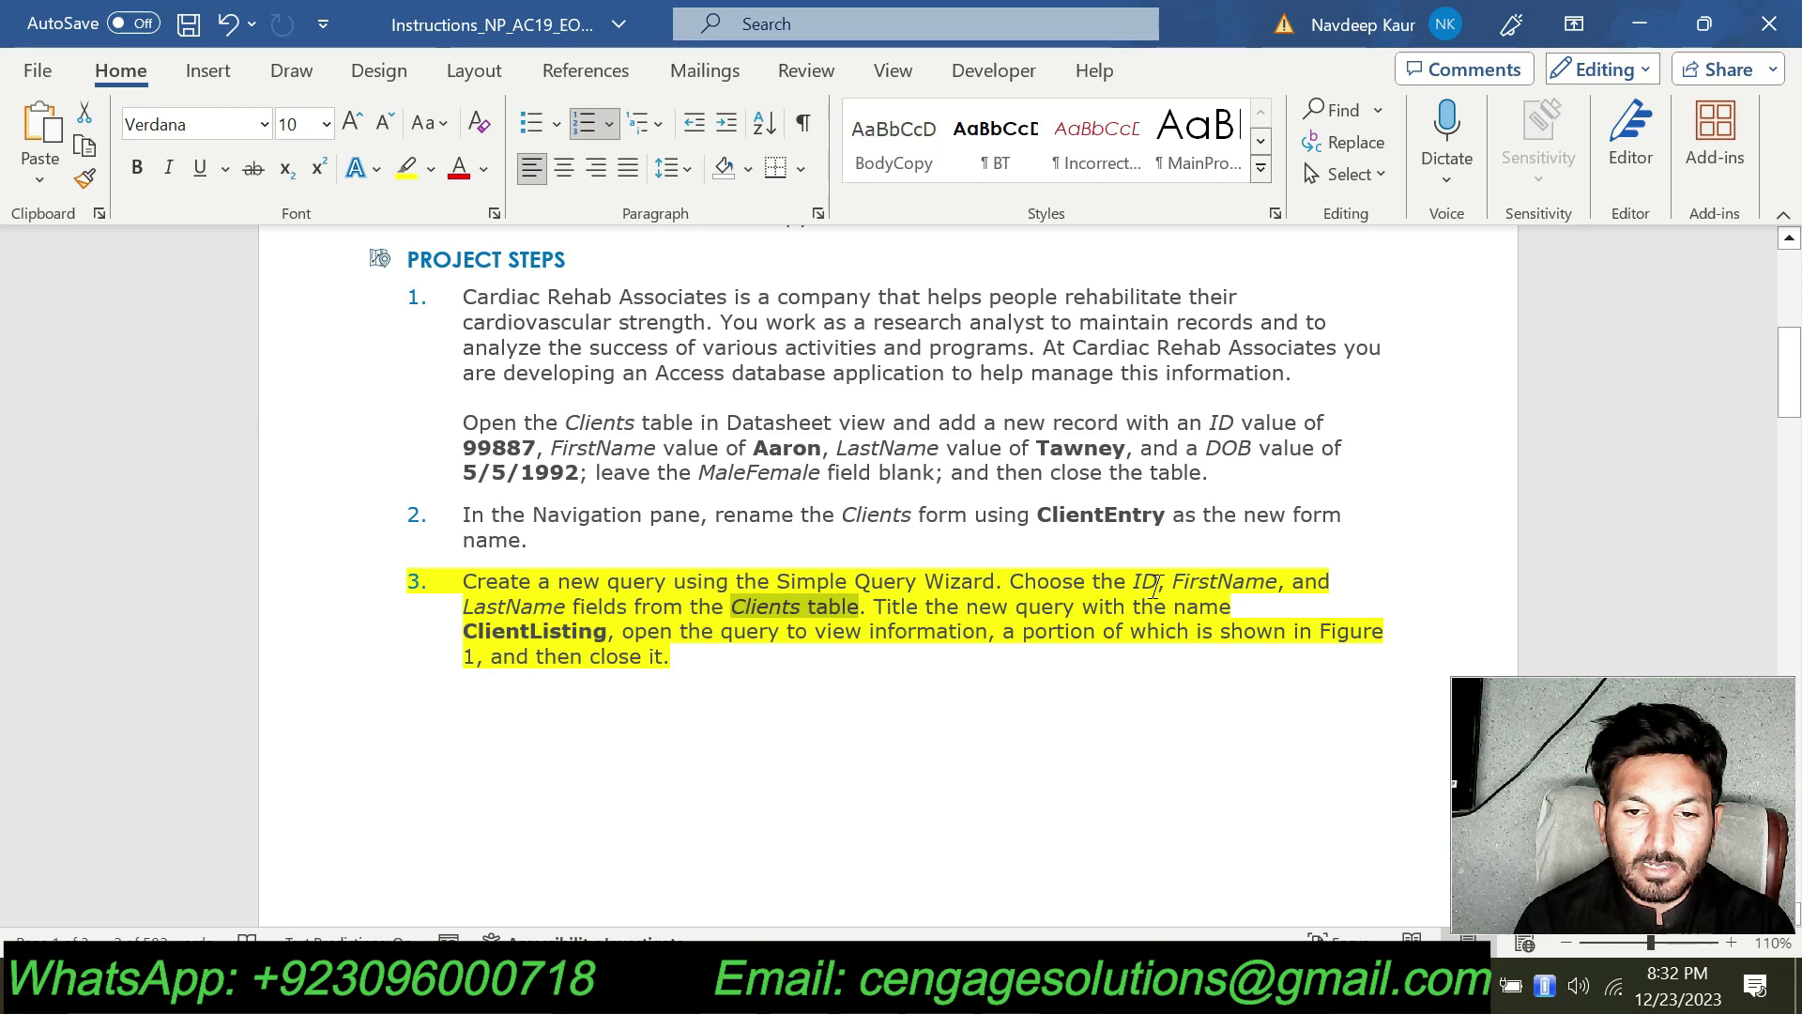
key(alt+Tab)
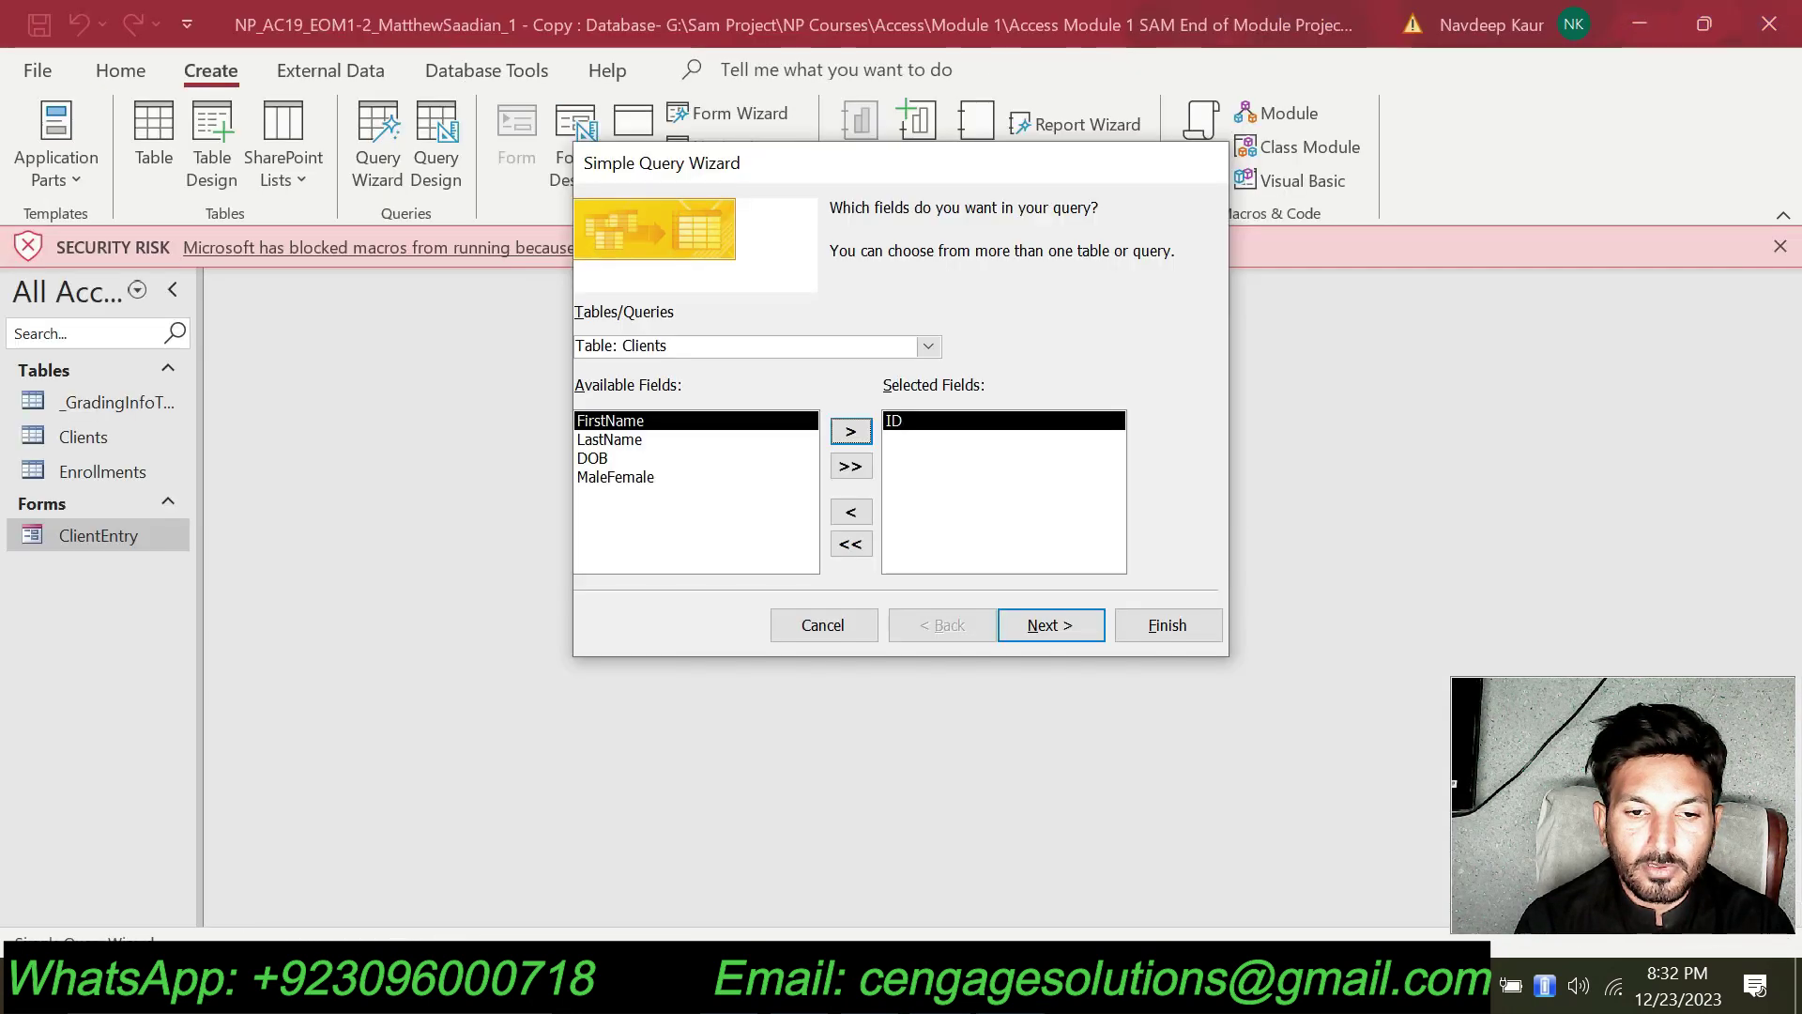
click(851, 432)
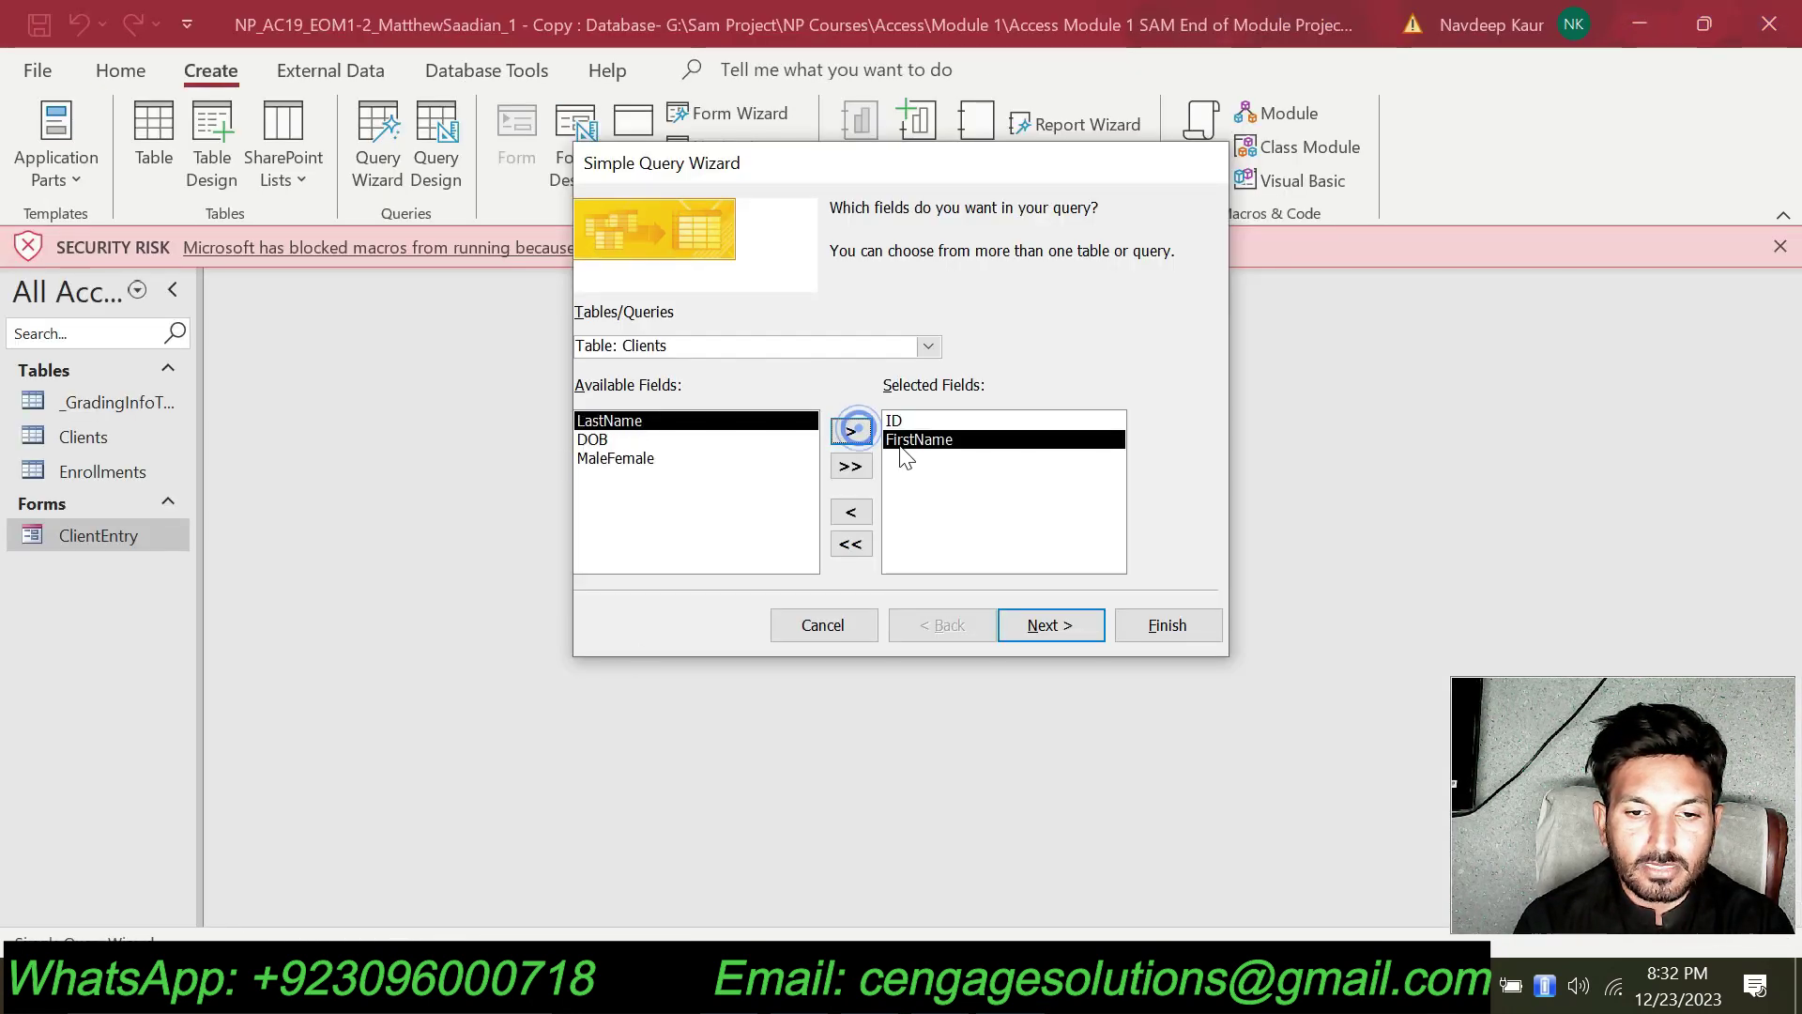
key(alt+Tab)
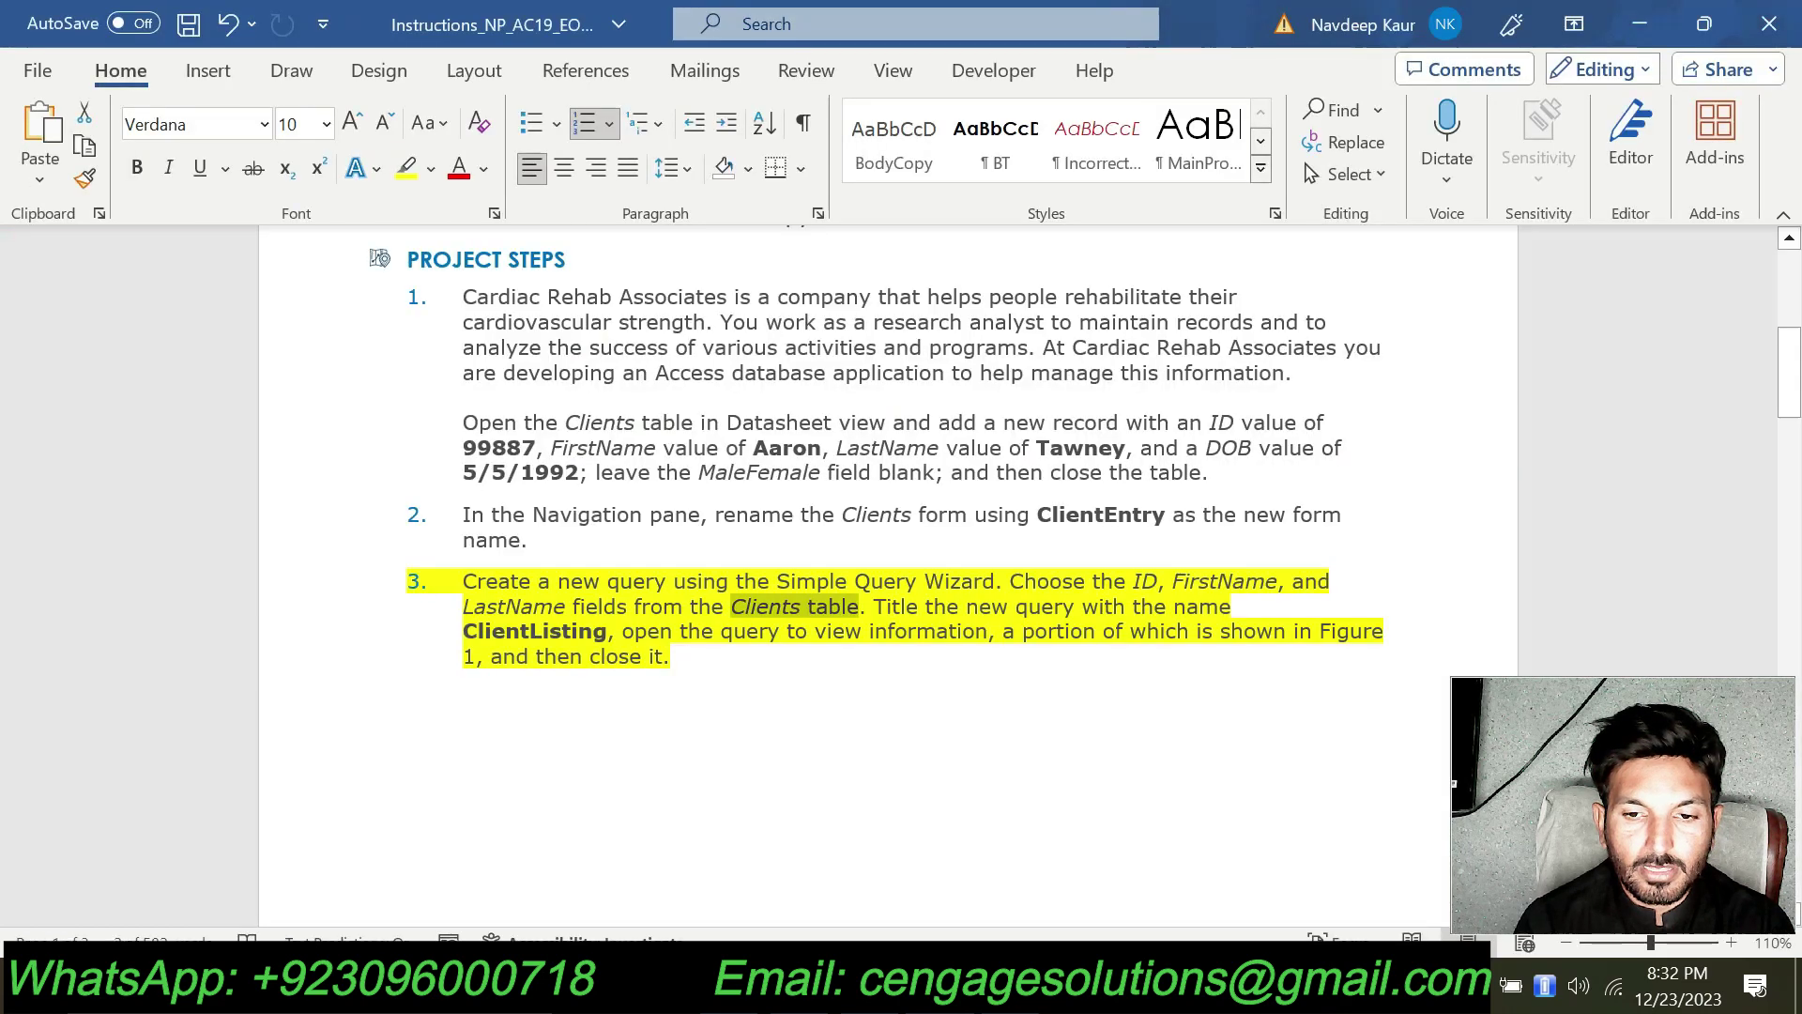
key(alt+Tab)
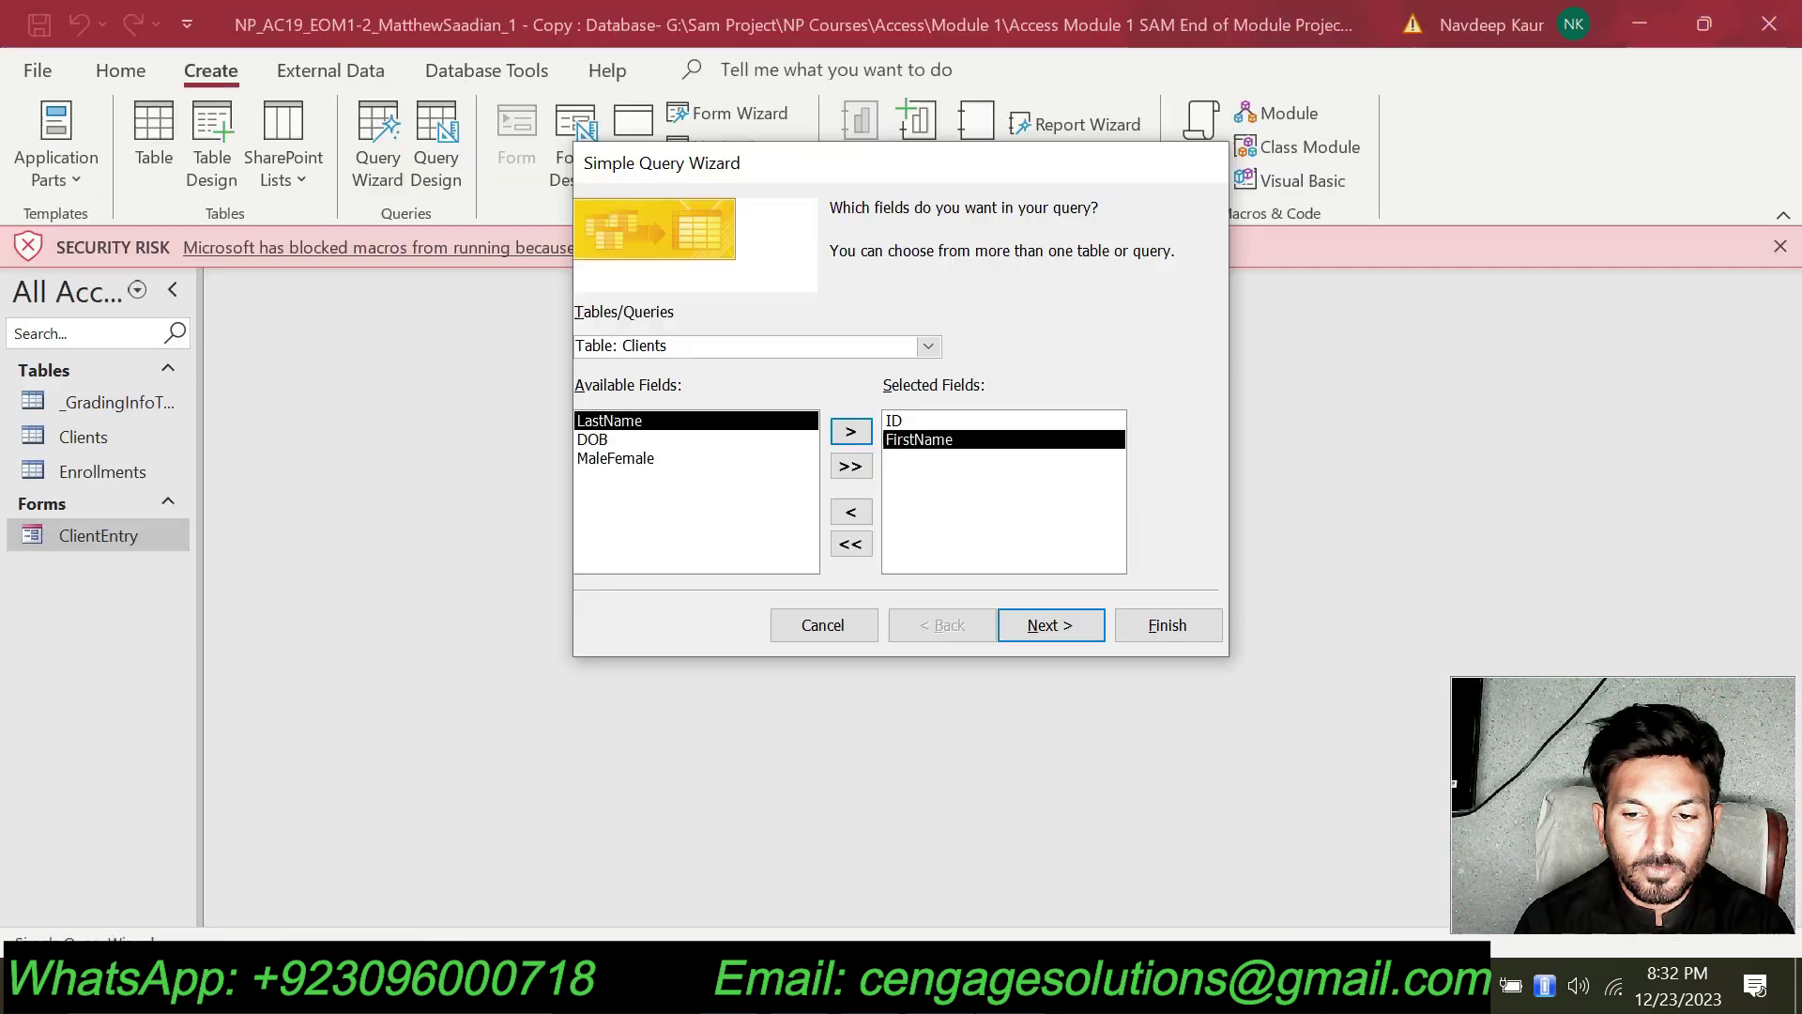
click(851, 431)
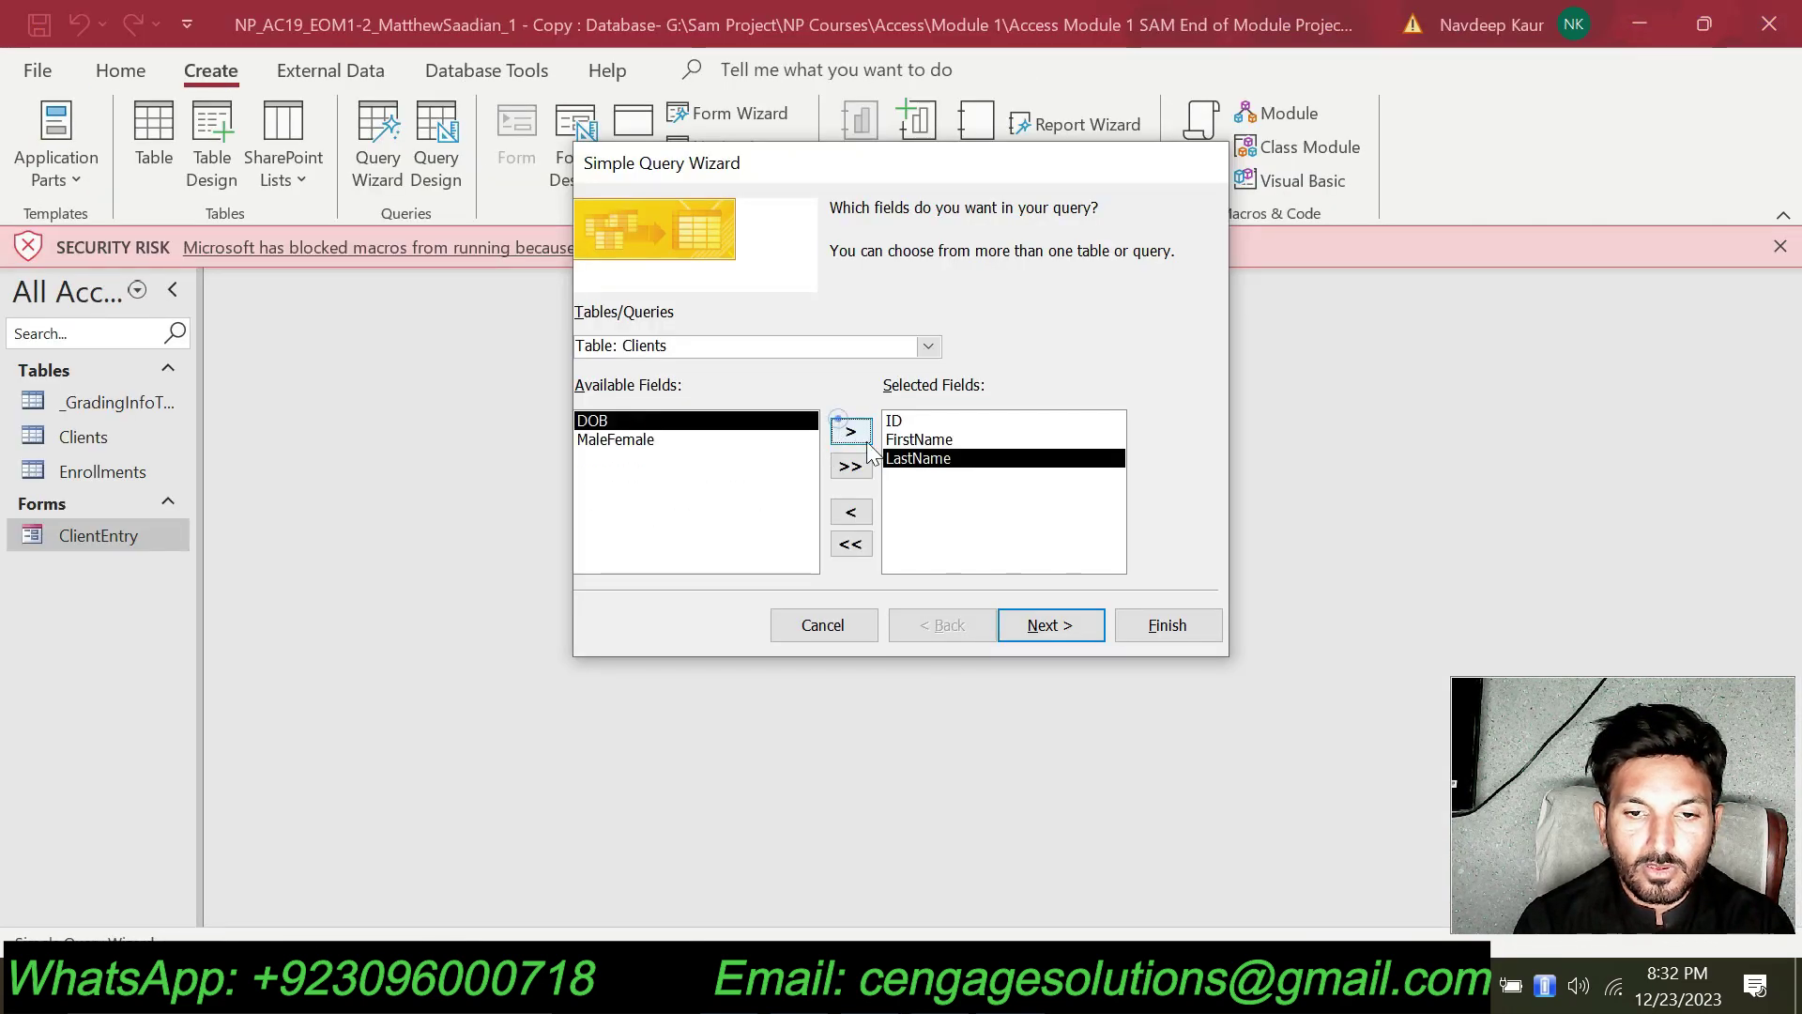
Mark the required fields in the Word instructions, and advance the Access query wizard to its title page.
key(alt+Tab)
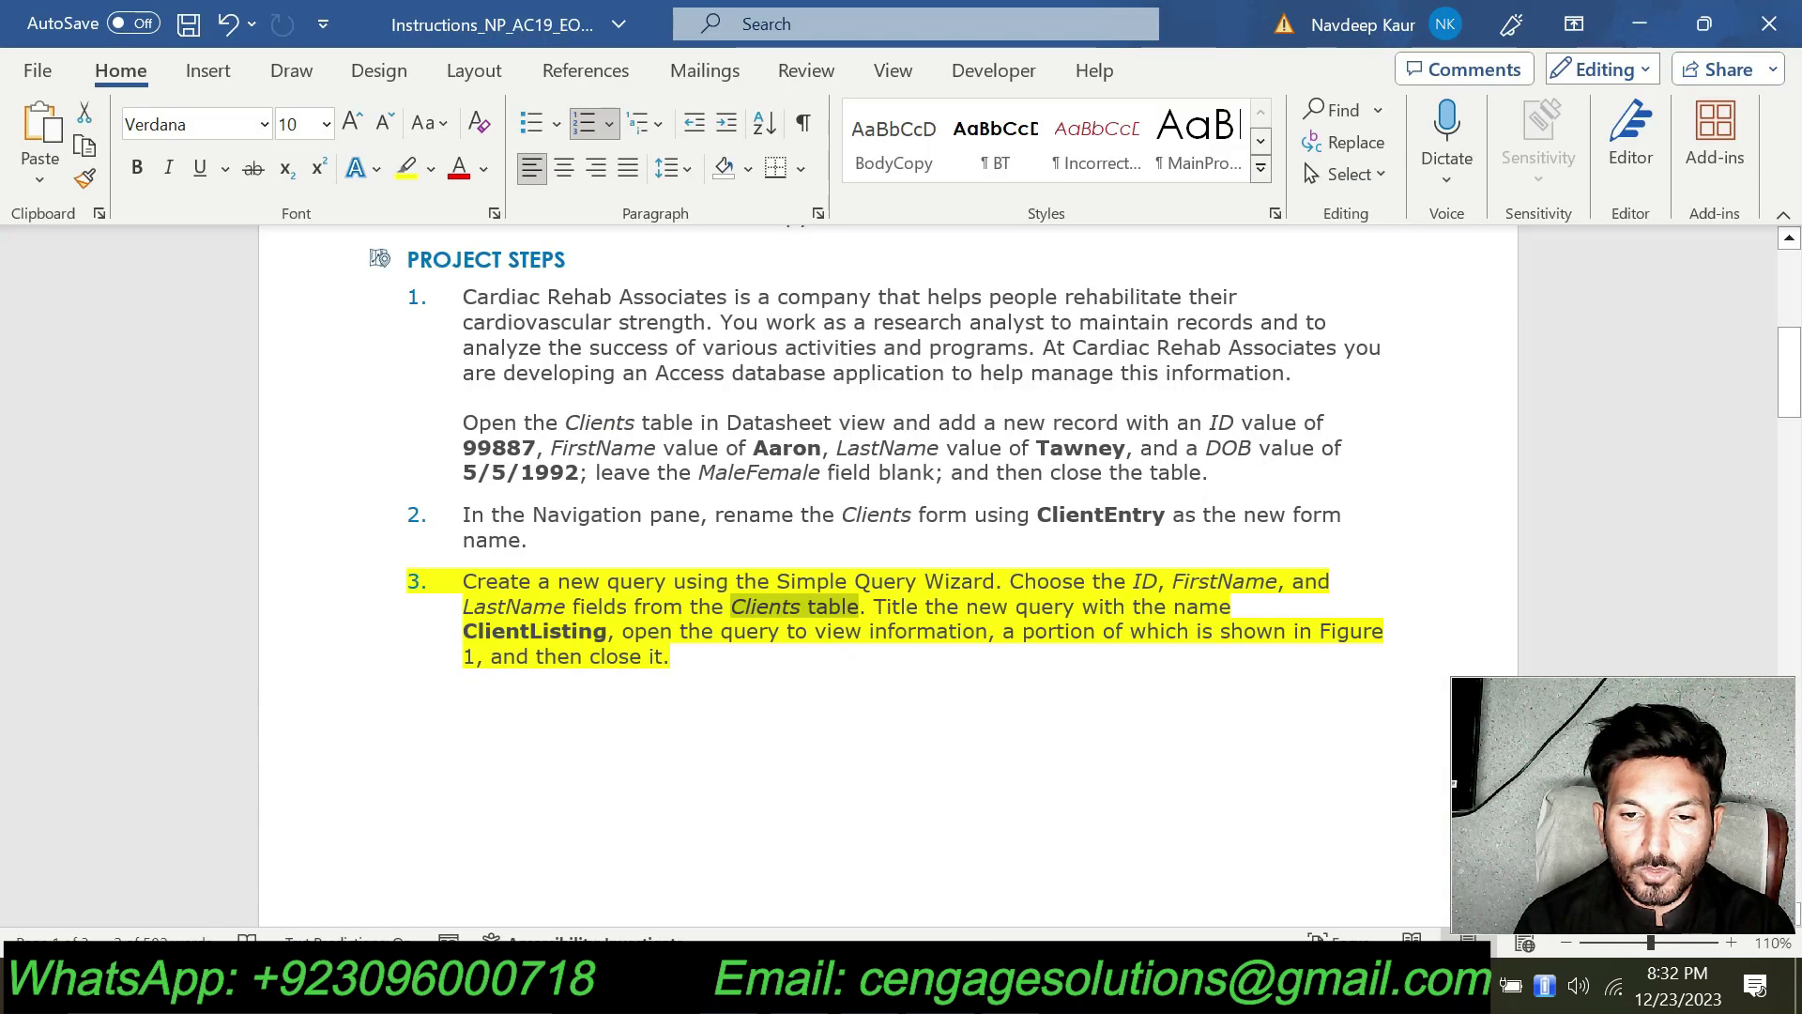
drag(1133, 582, 847, 607)
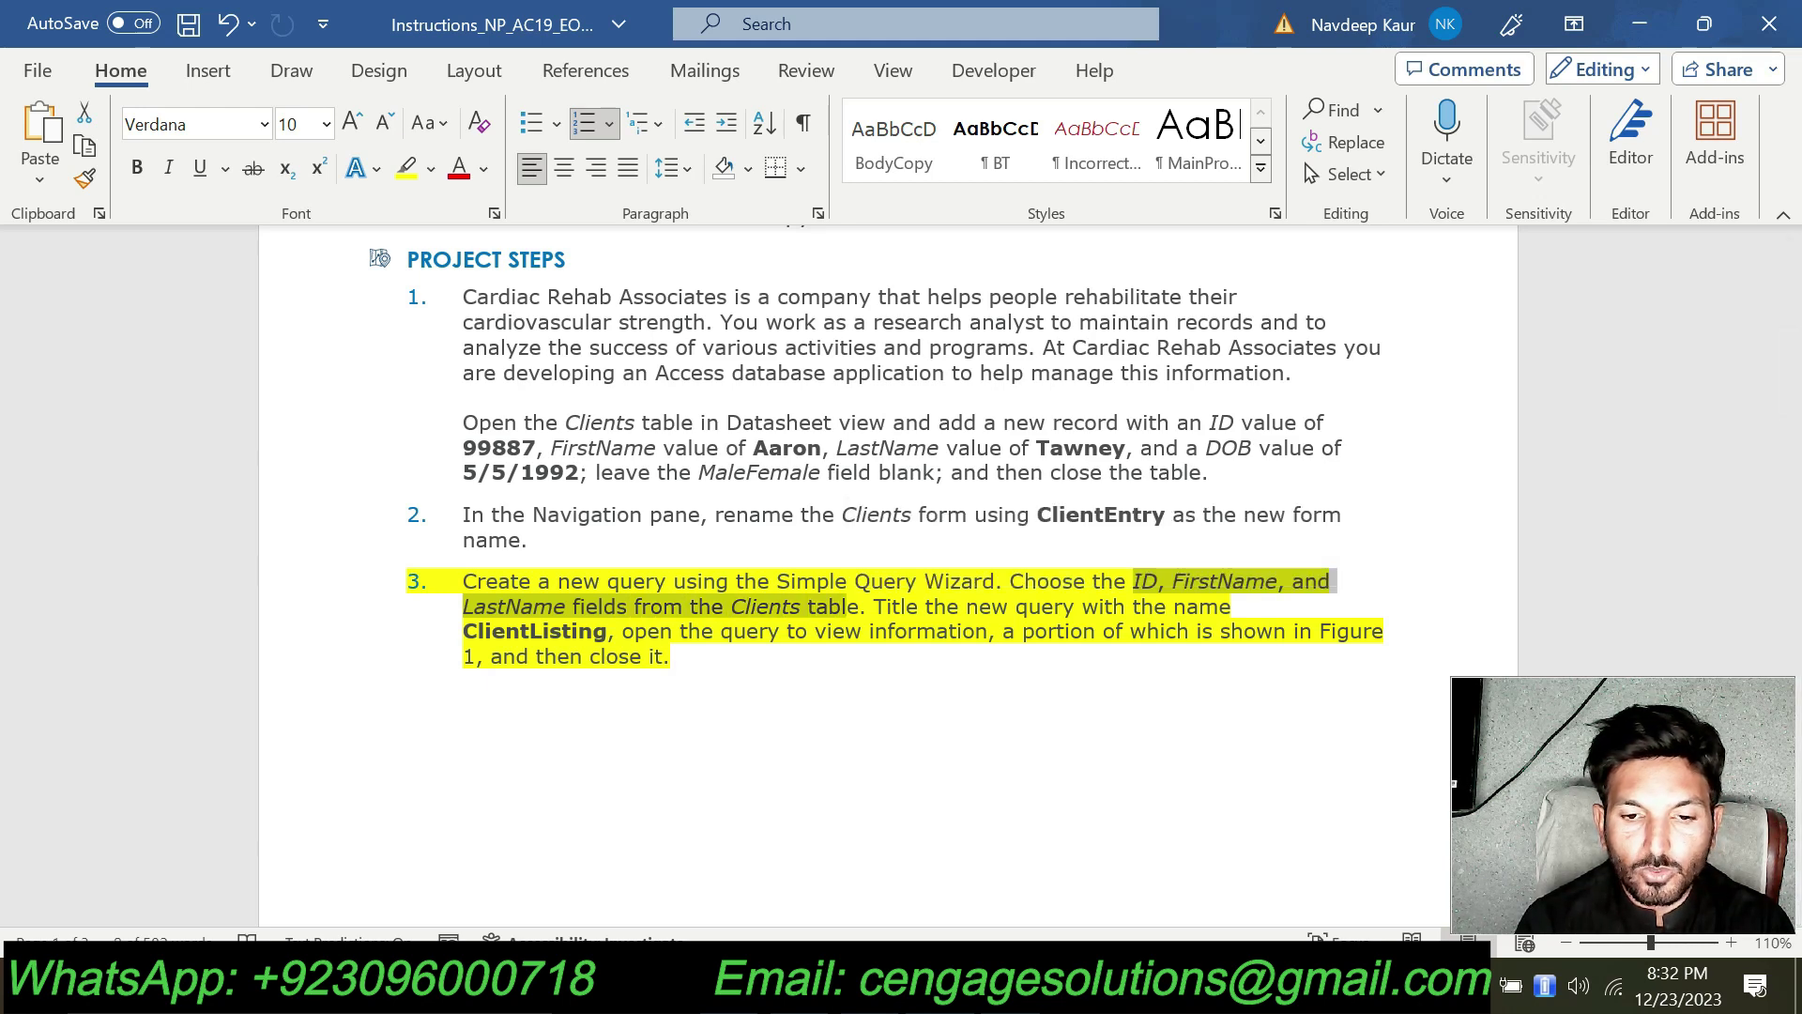
key(alt+Tab)
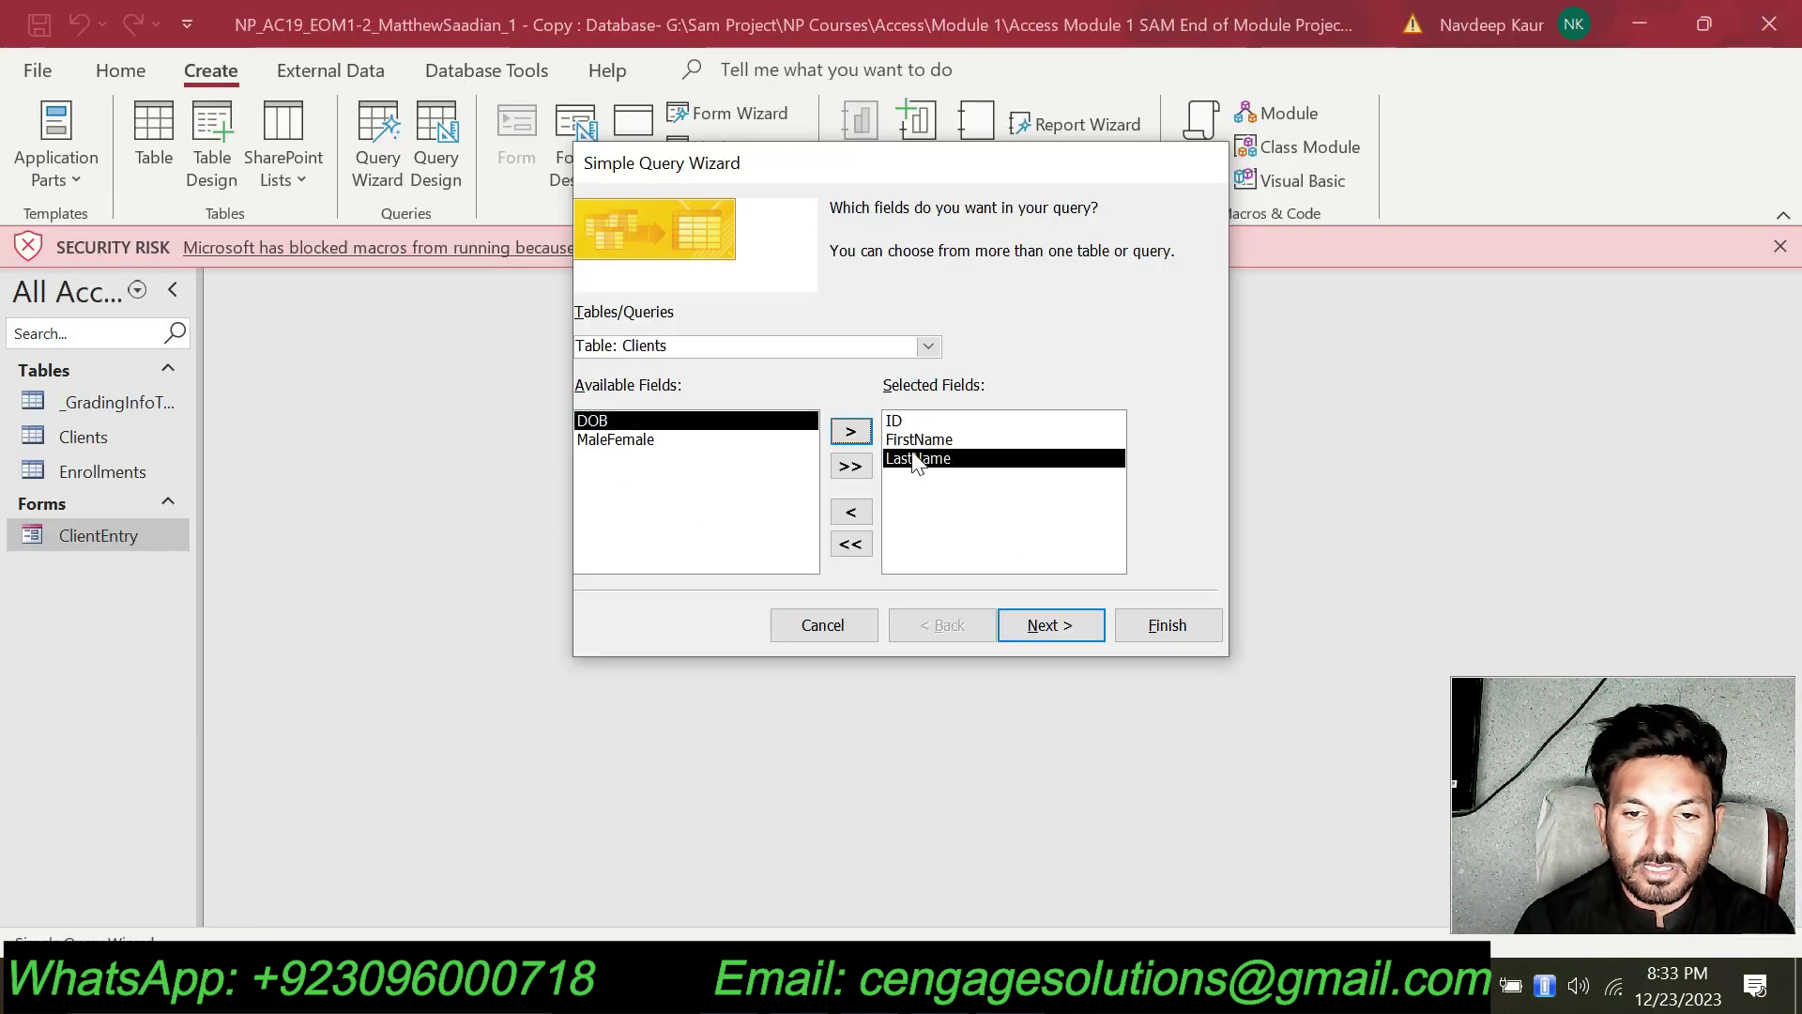
click(1038, 631)
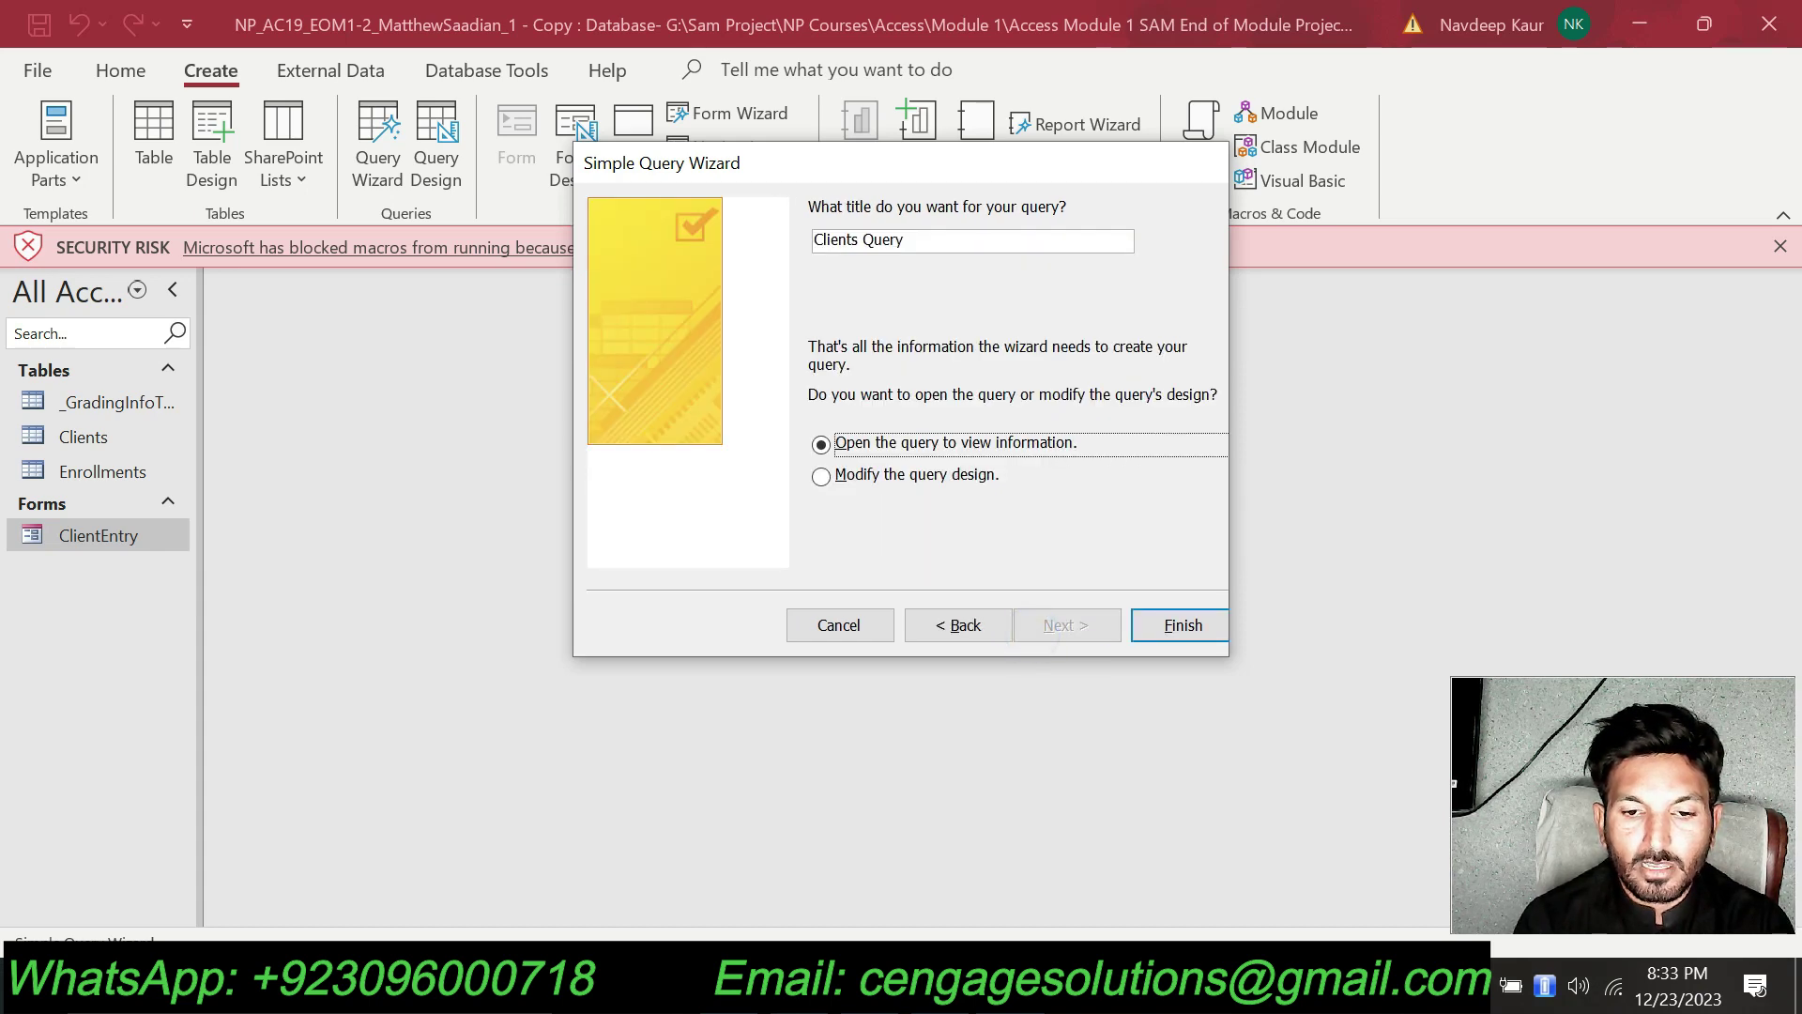
Mark the query name in Word, and finish the Access wizard with the title ClientListing, opening the query to view information.
key(alt+Tab)
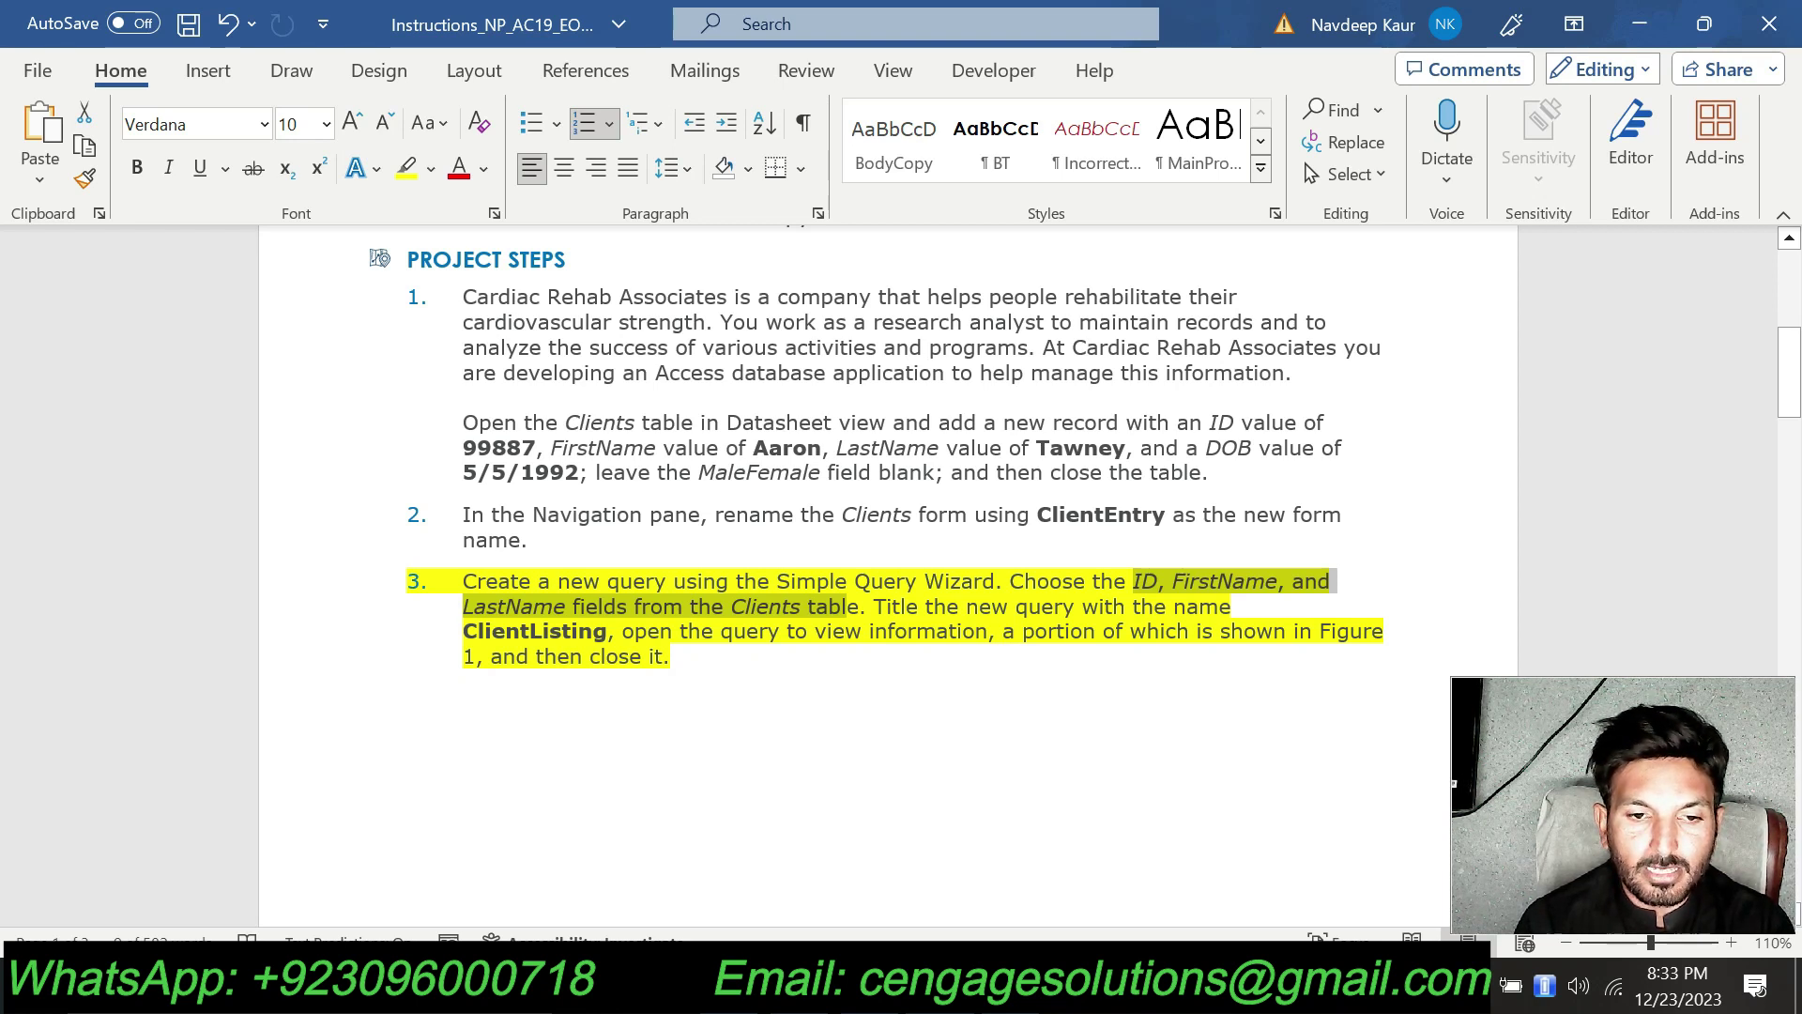
double_click(467, 632)
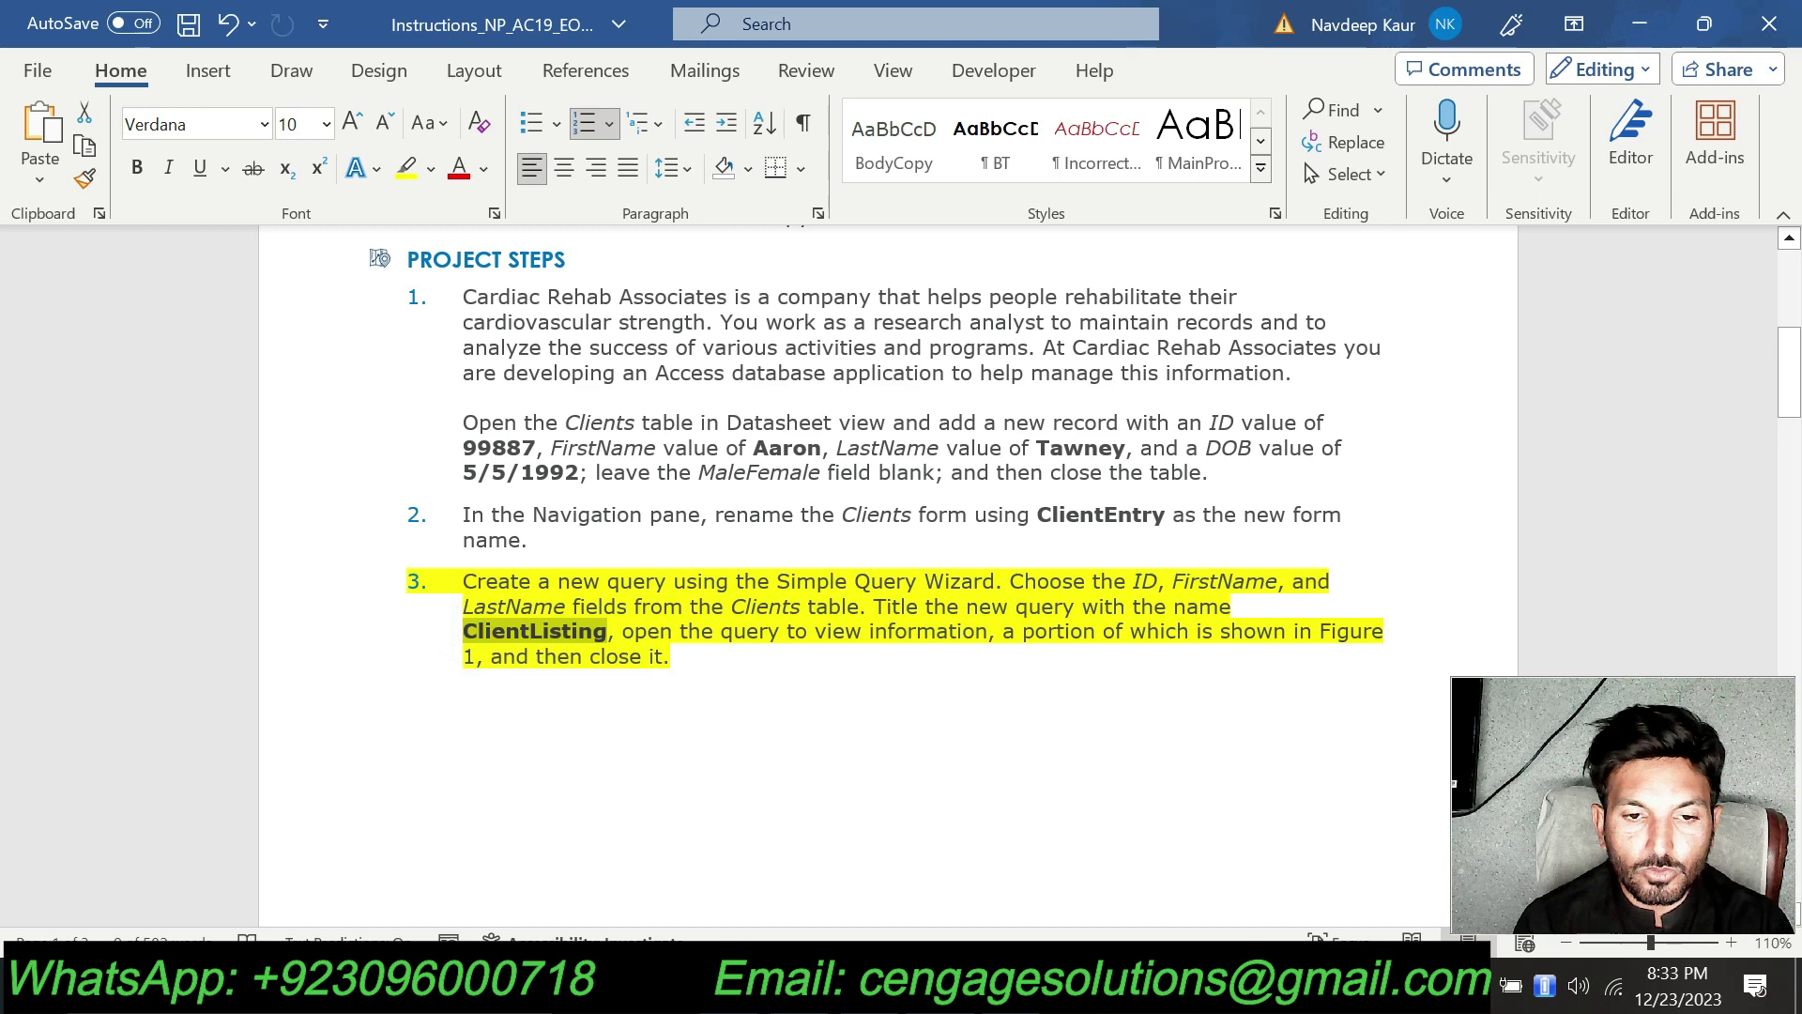
key(alt+Tab)
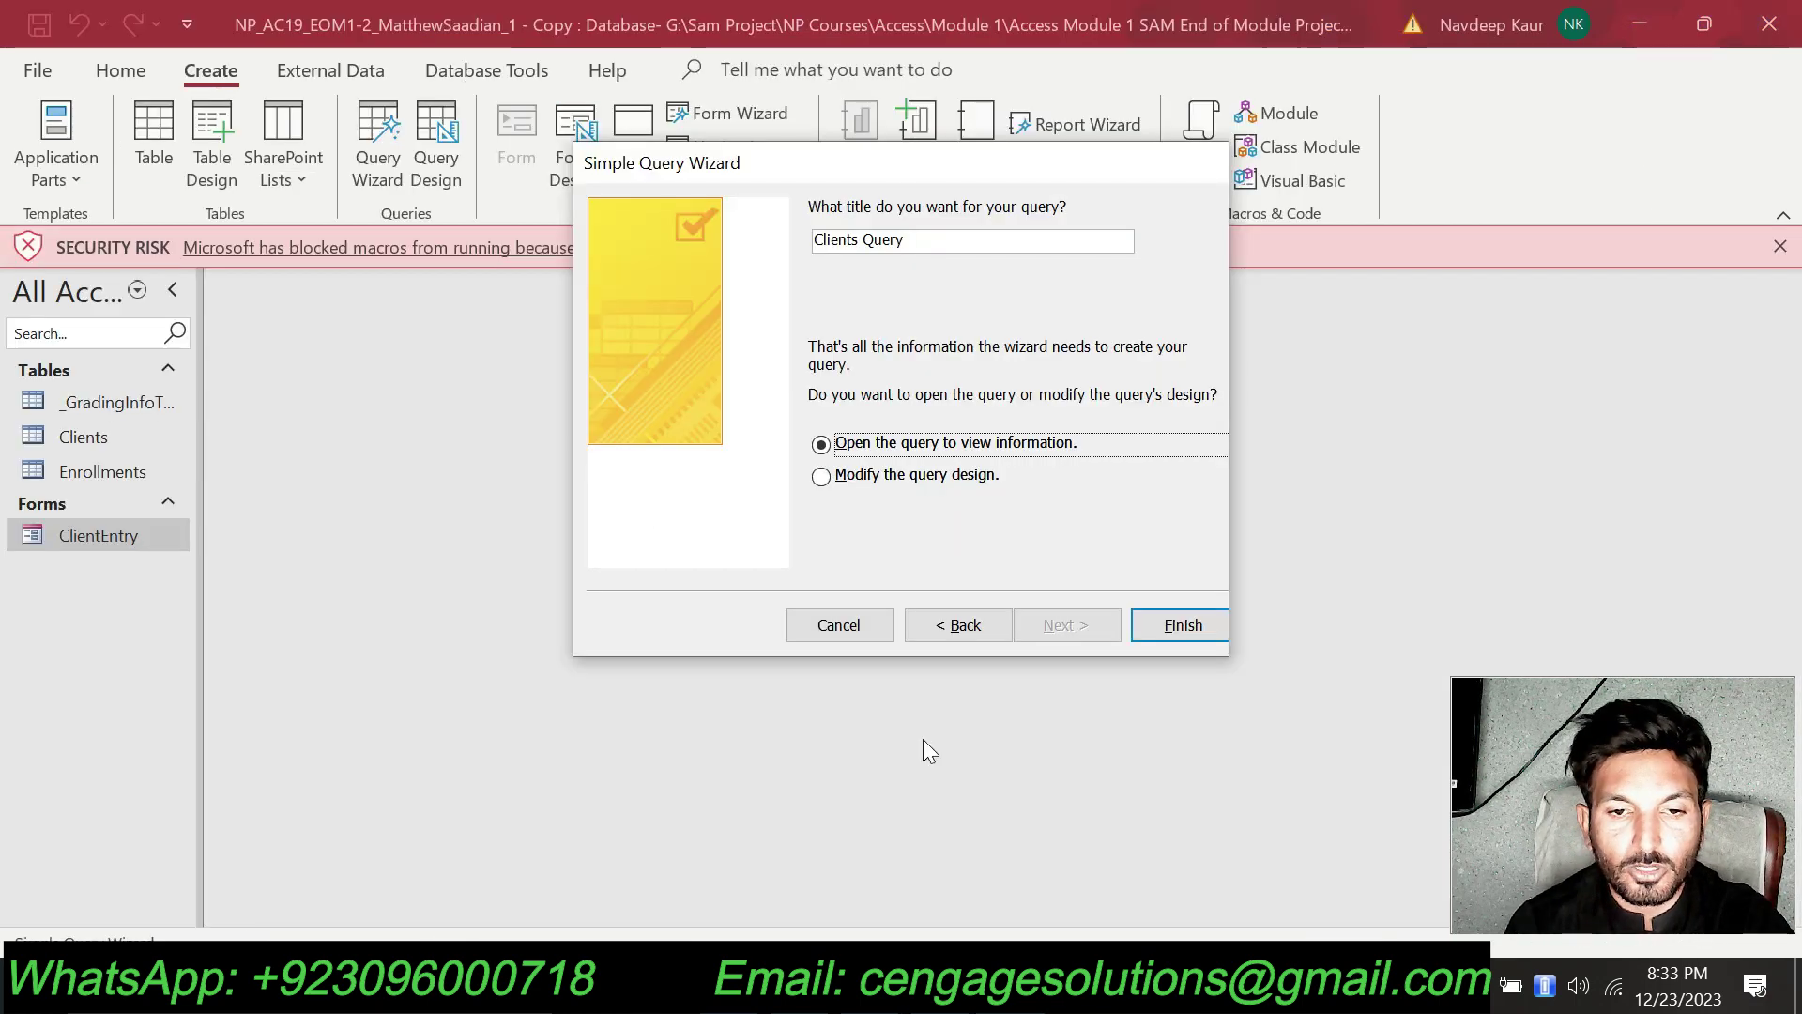
key(ctrl+a)
text(ClientListing)
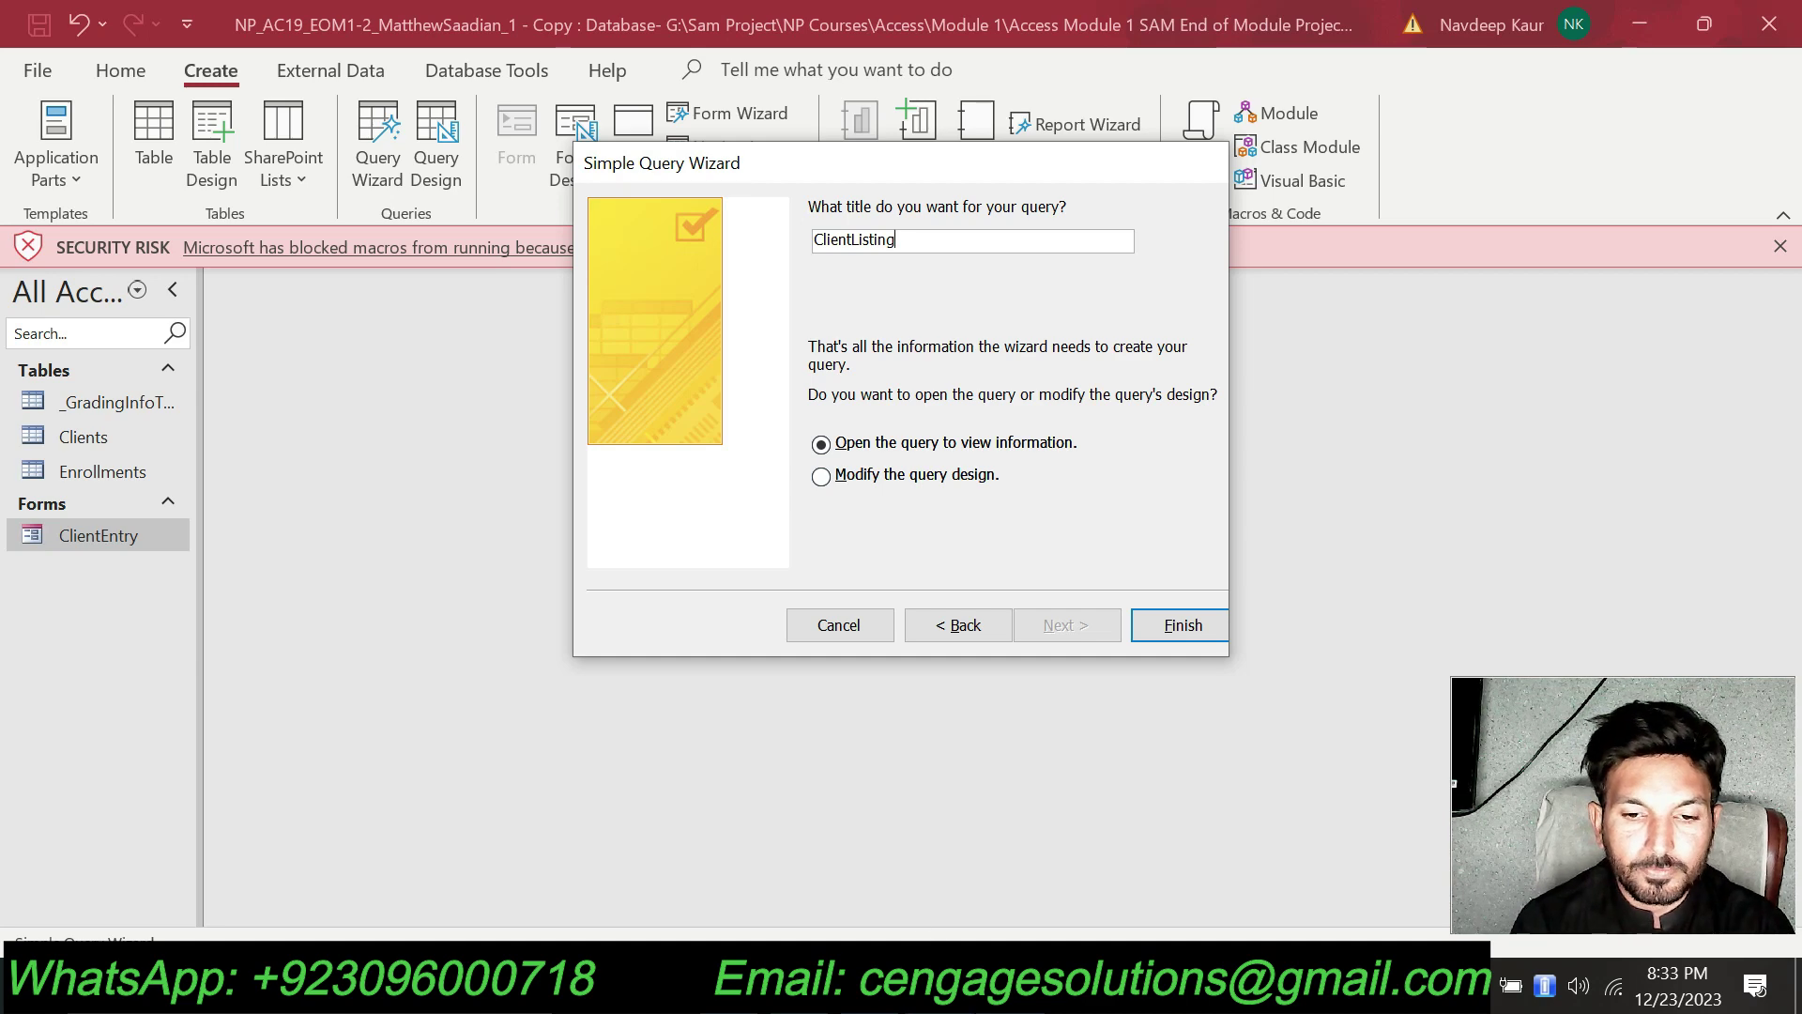
key(alt+Tab)
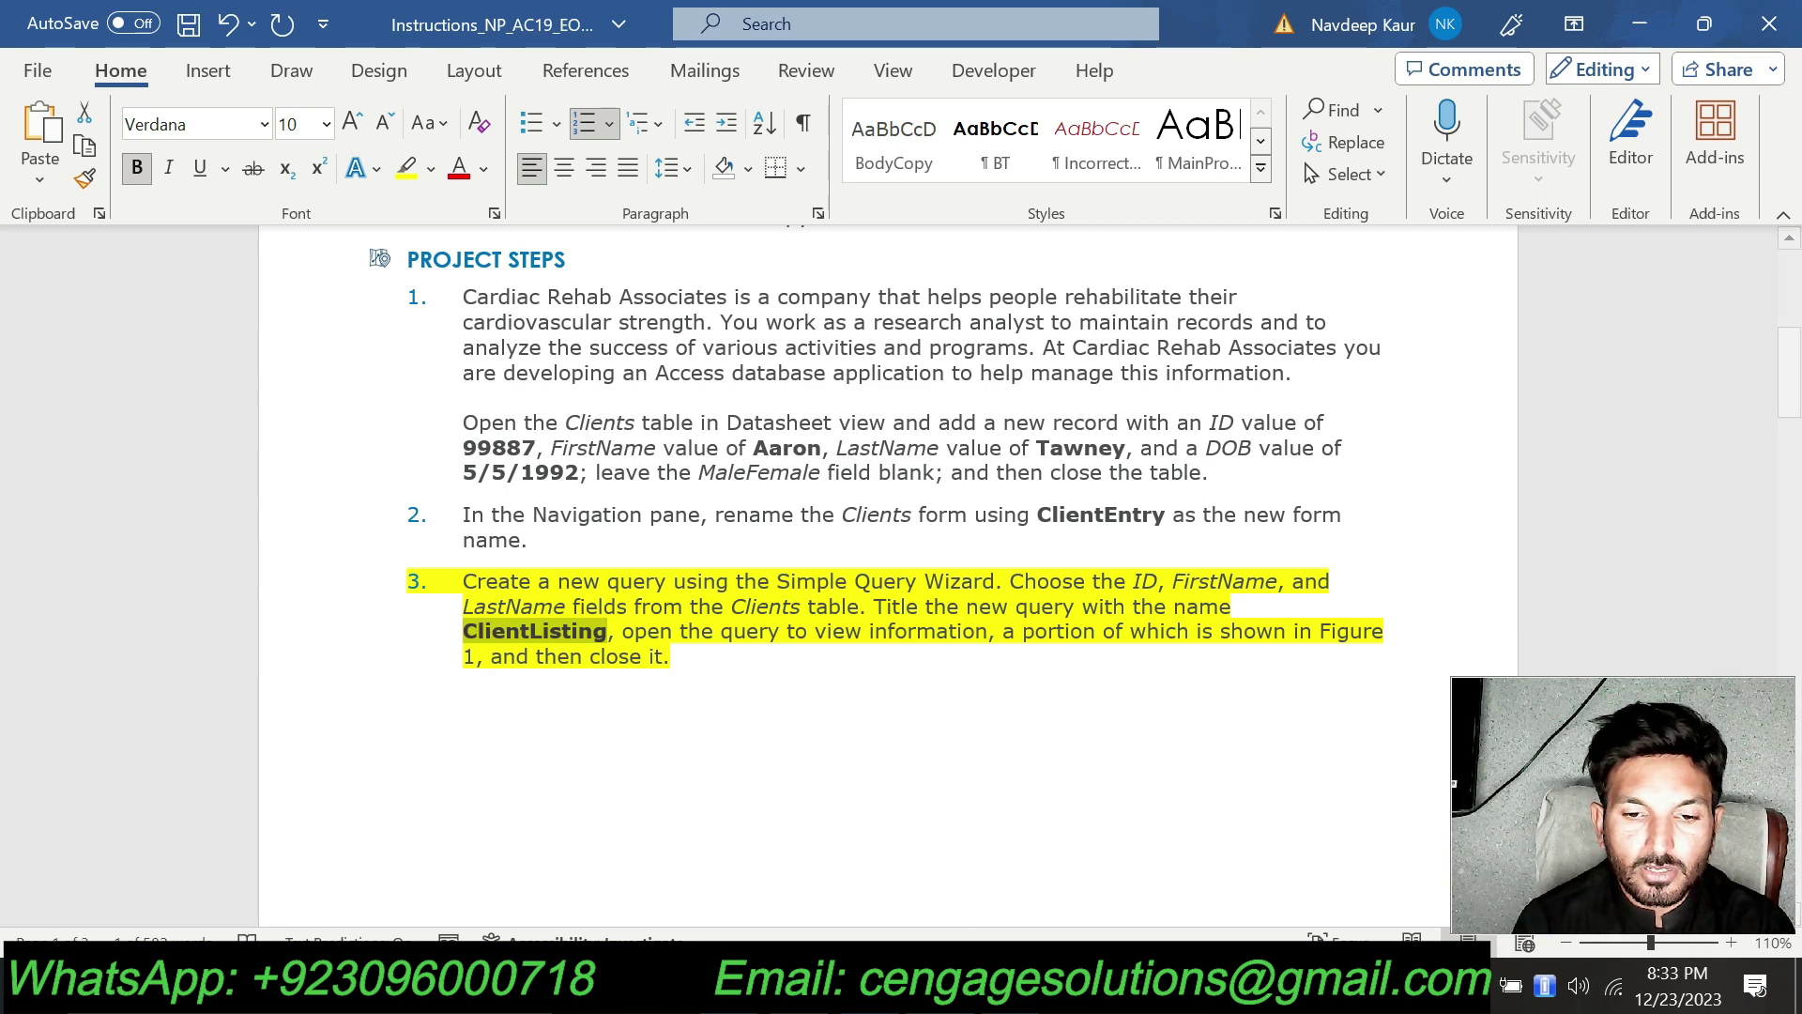
key(alt+Tab)
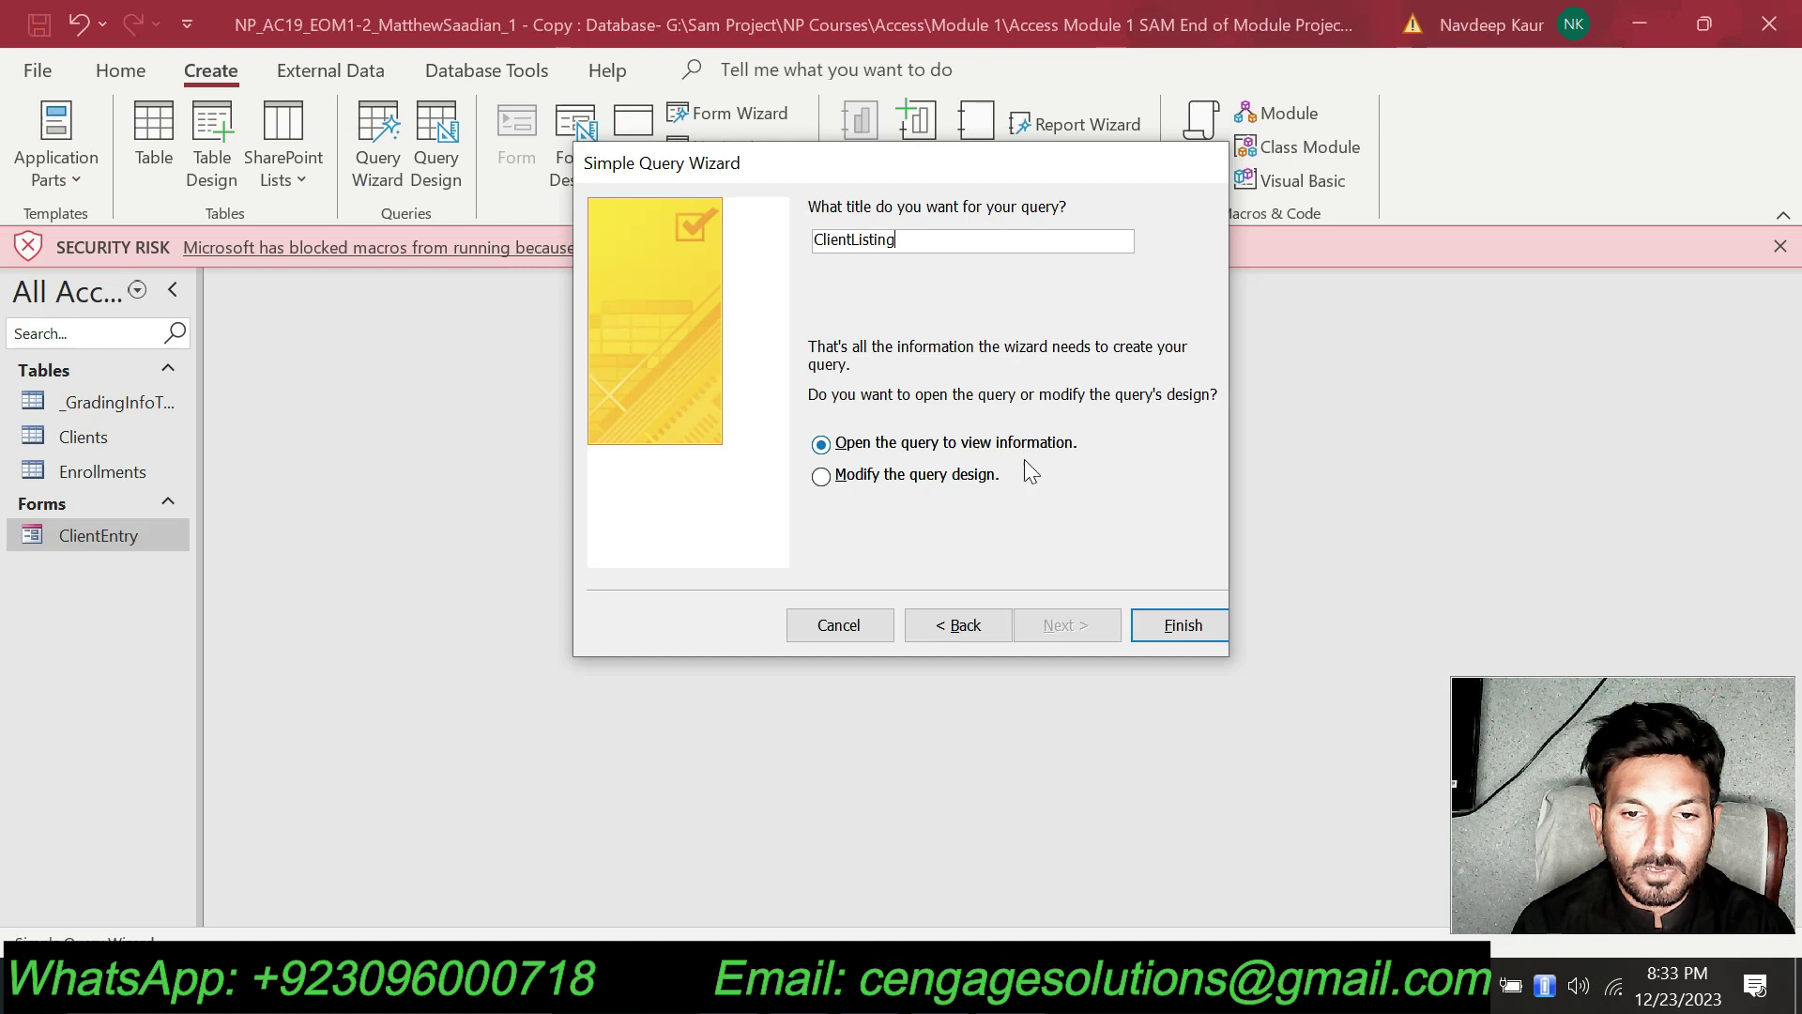
click(1167, 627)
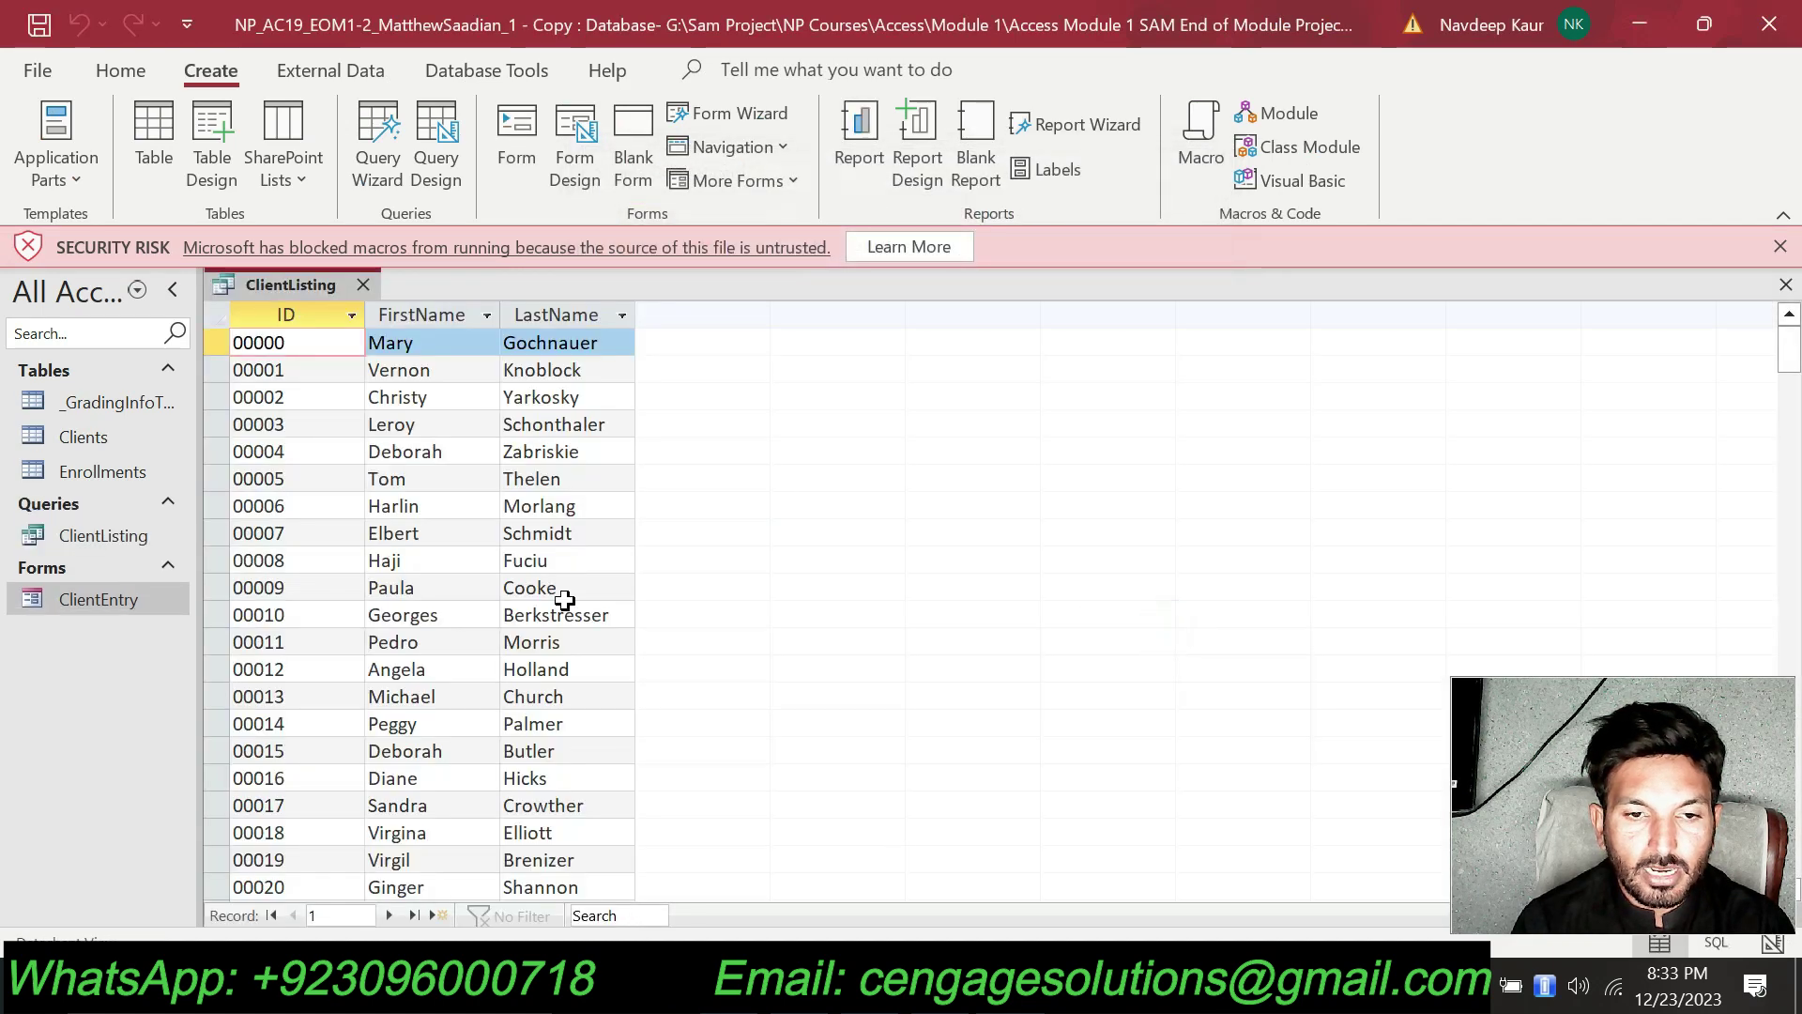
Compare the ClientListing datasheet with Figure 1 in the Word instructions, and close the query in Access.
key(alt+Tab)
scroll(837, 764, down, 12)
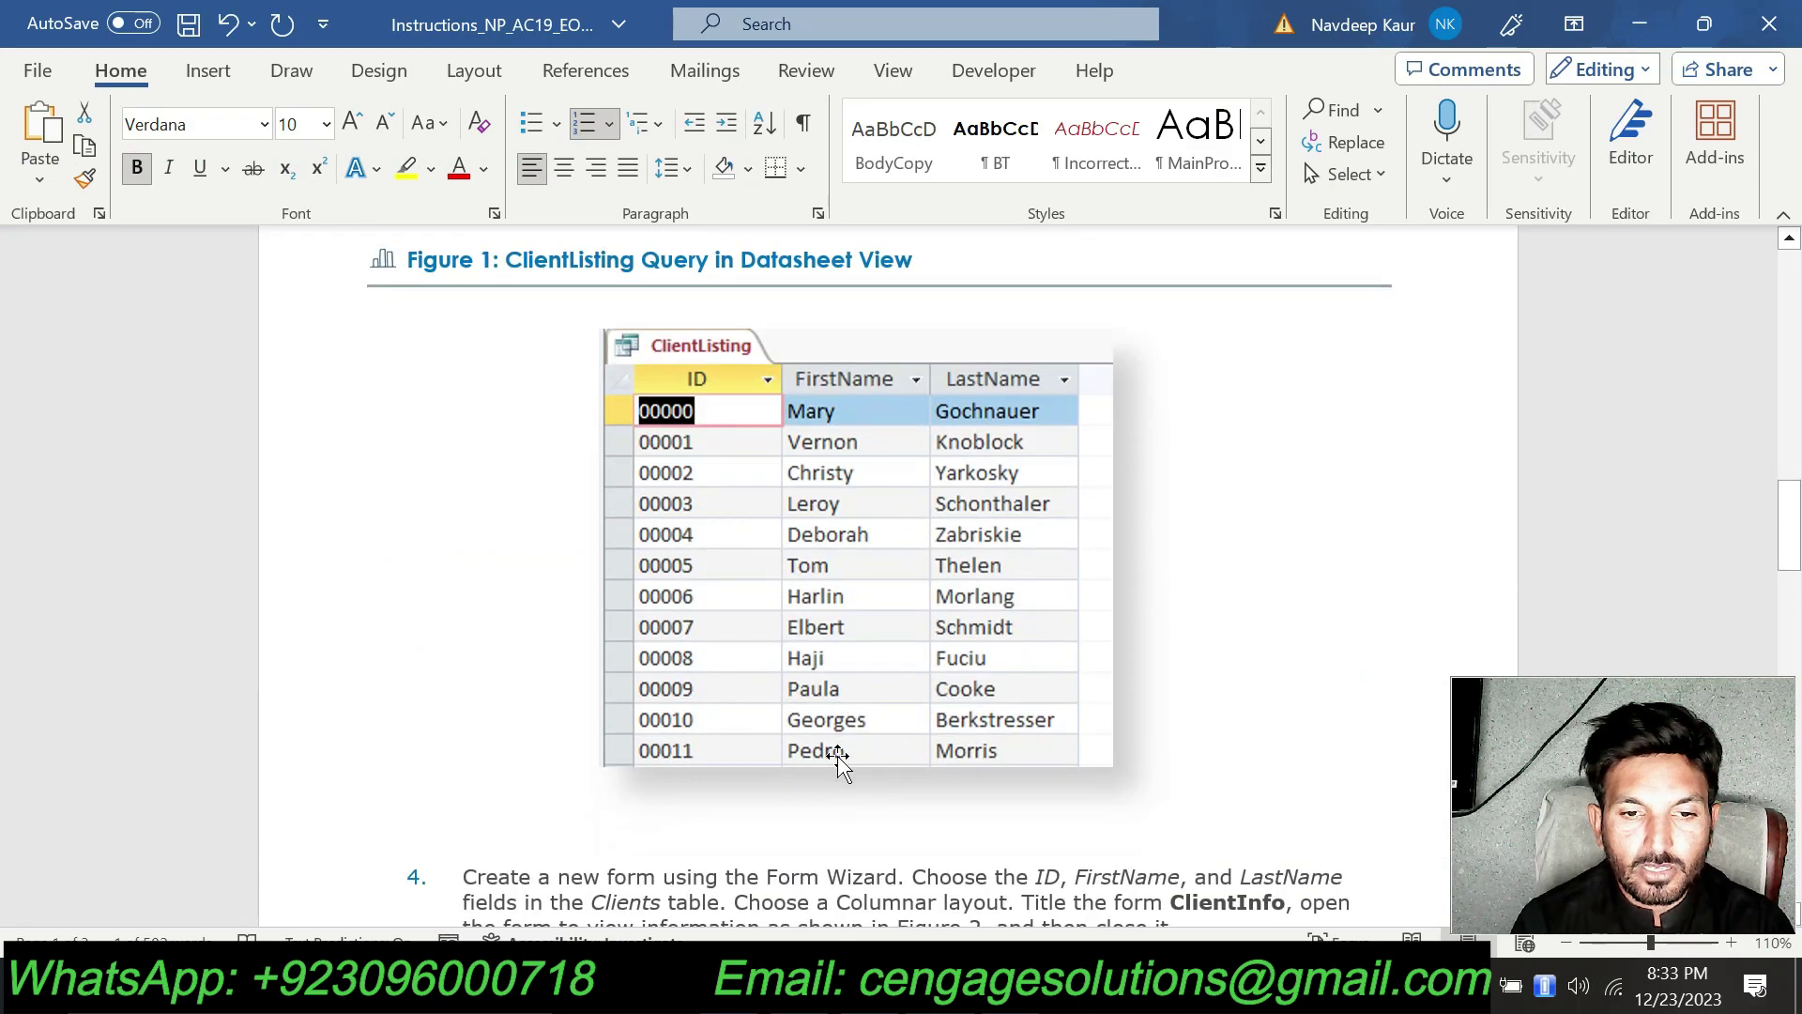
key(alt+Tab)
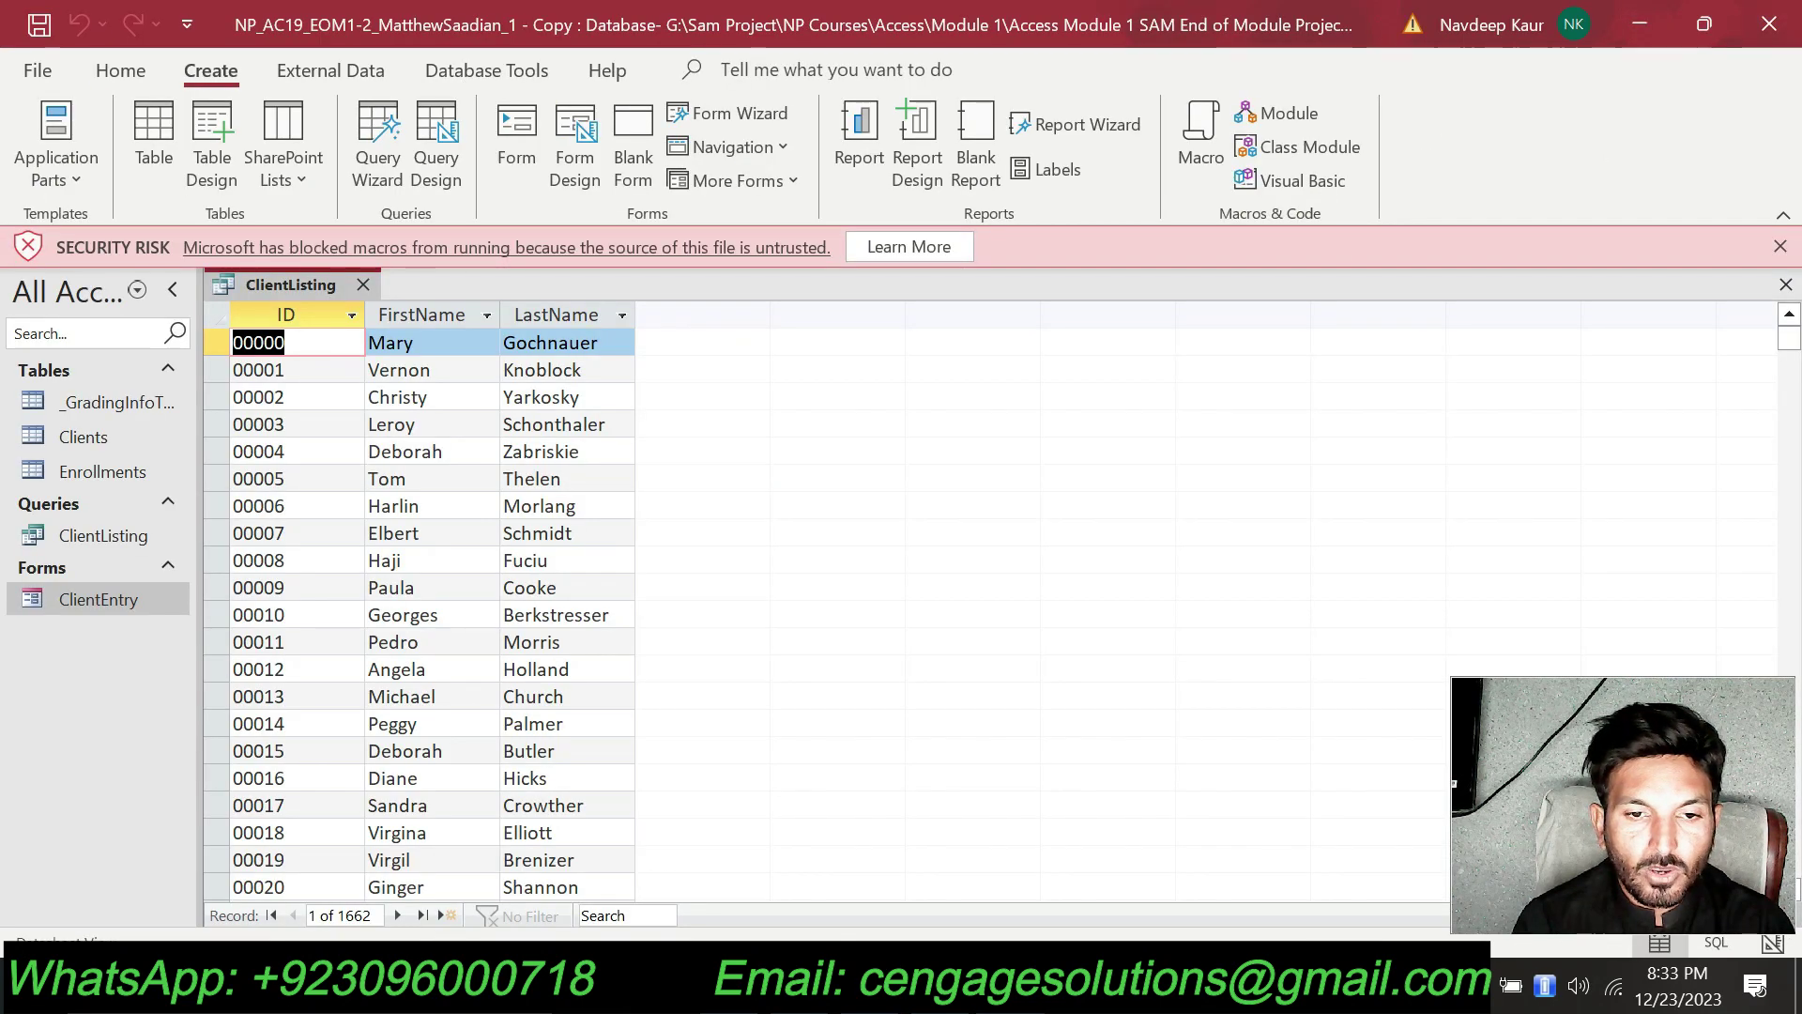
key(alt+Tab)
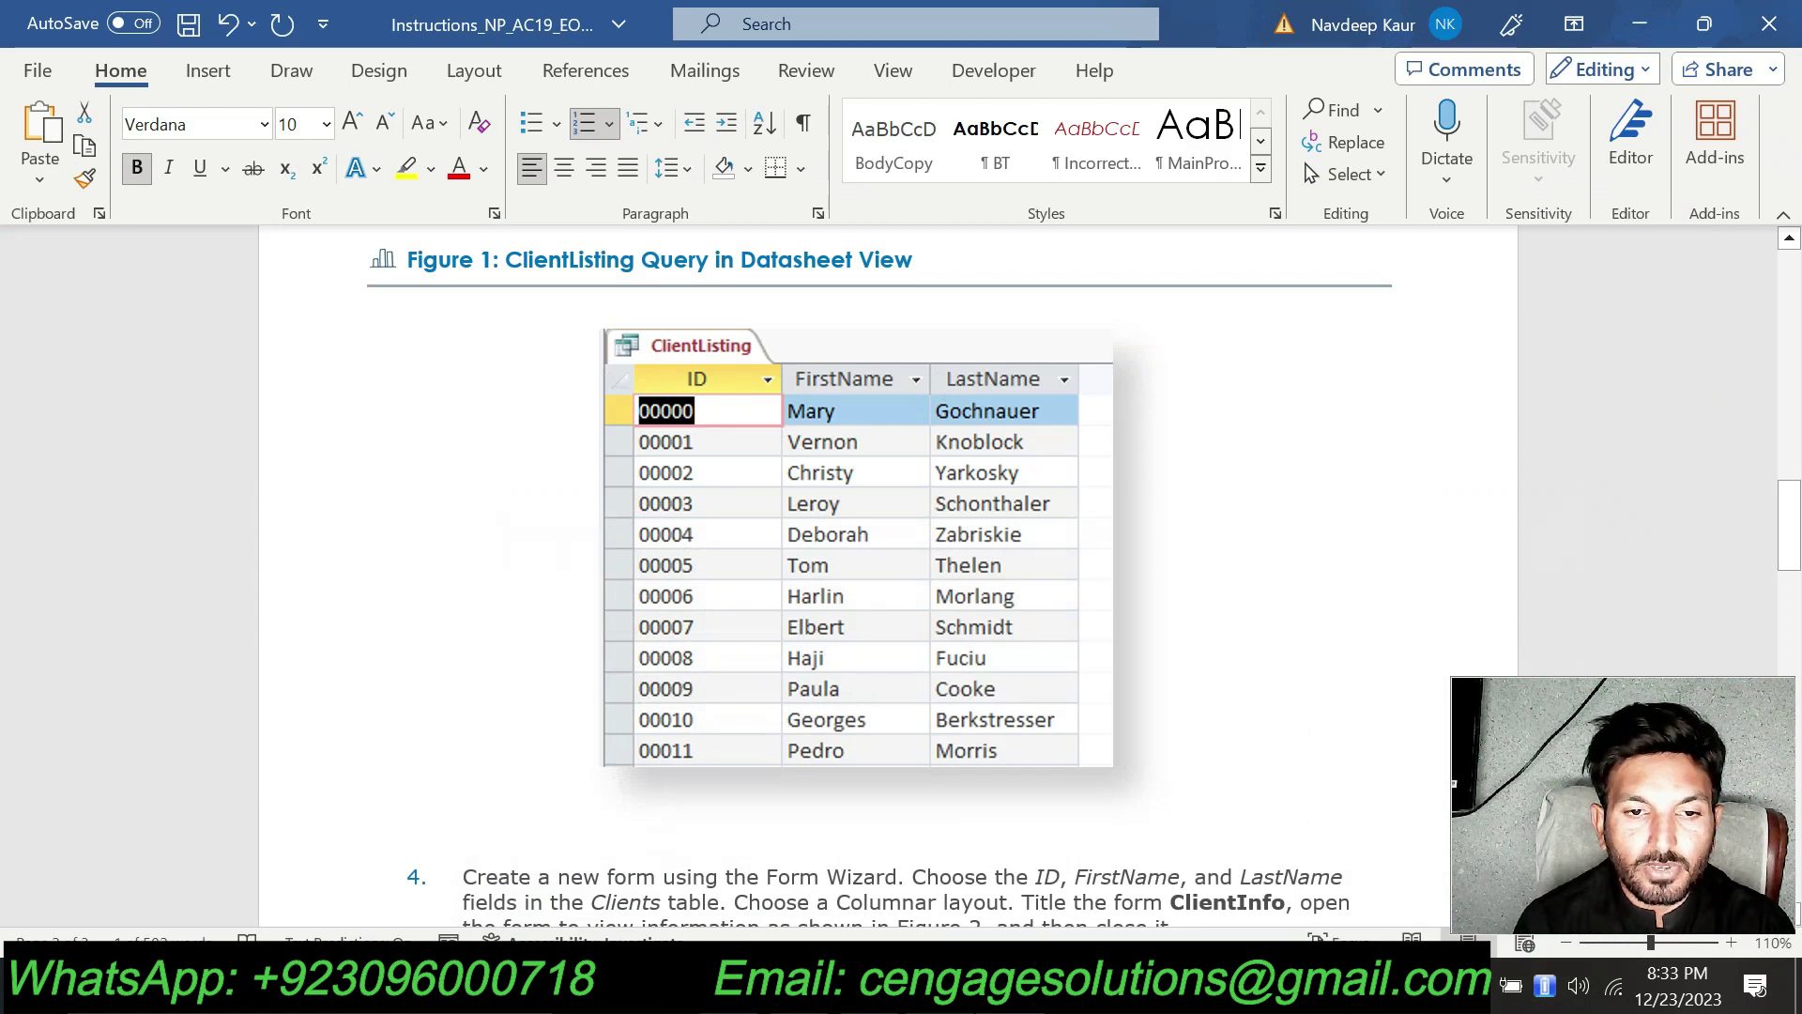
key(alt+Tab)
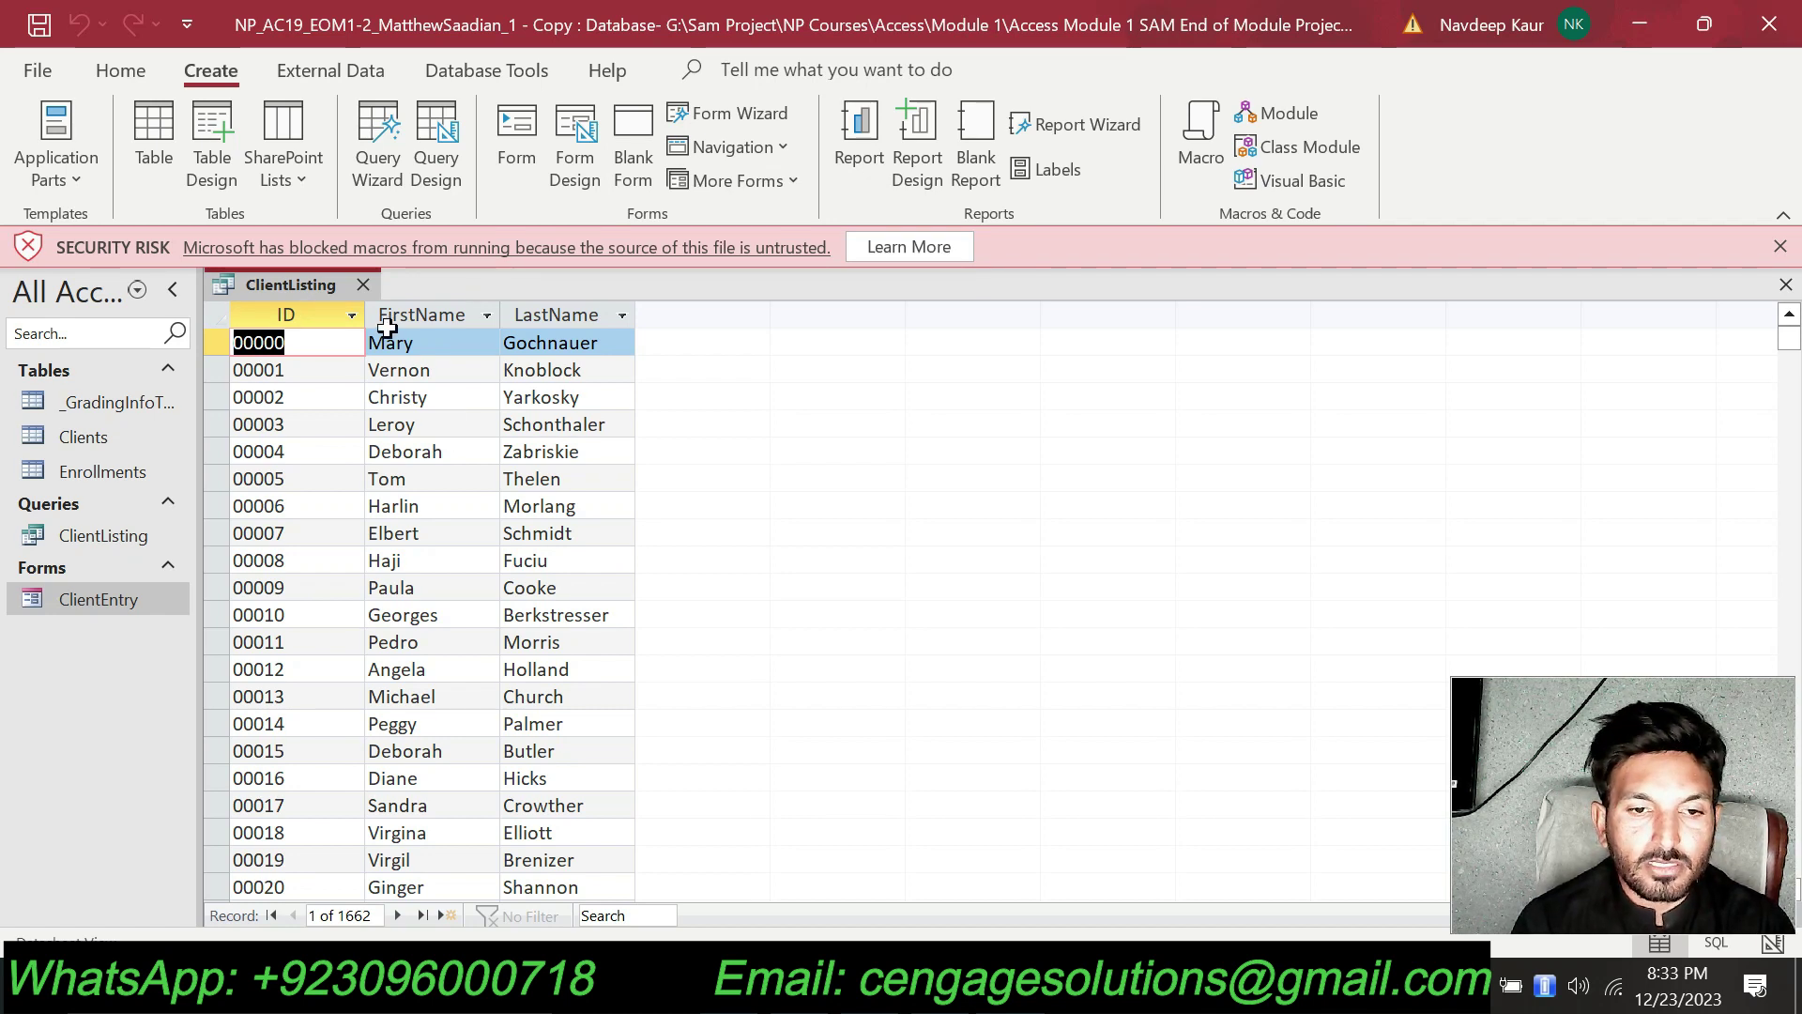
key(alt+Tab)
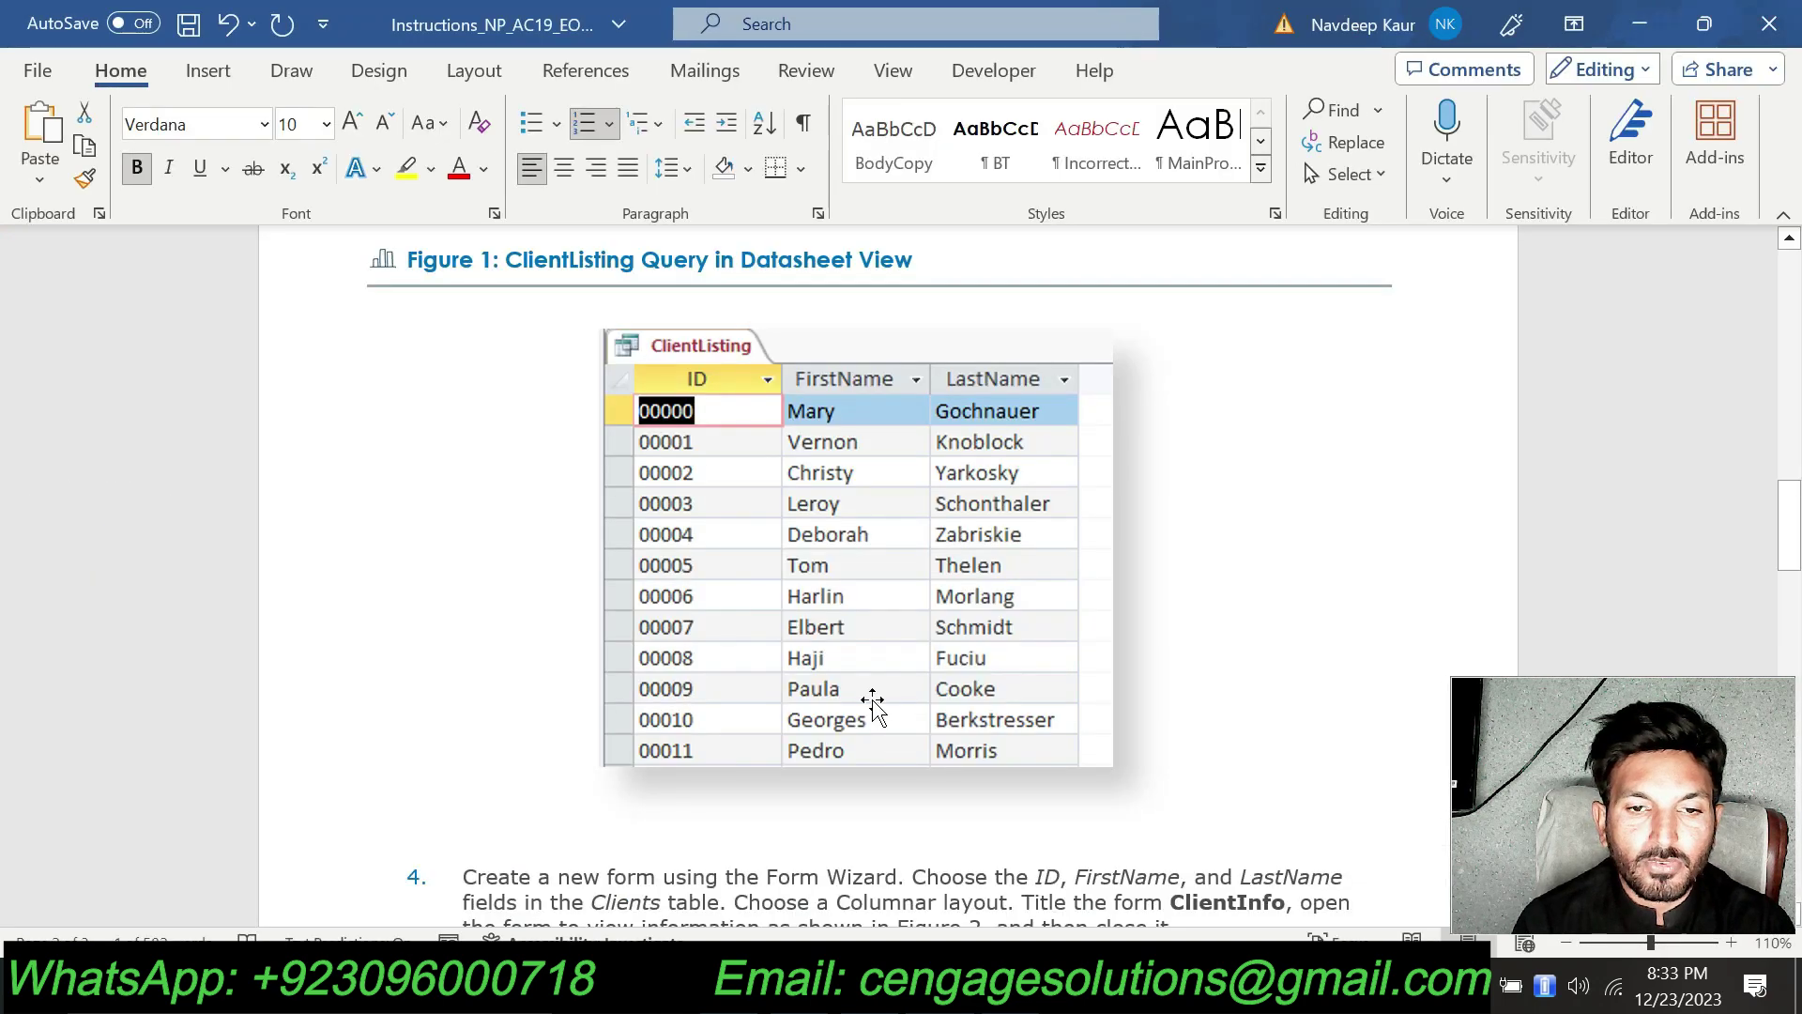
key(alt+Tab)
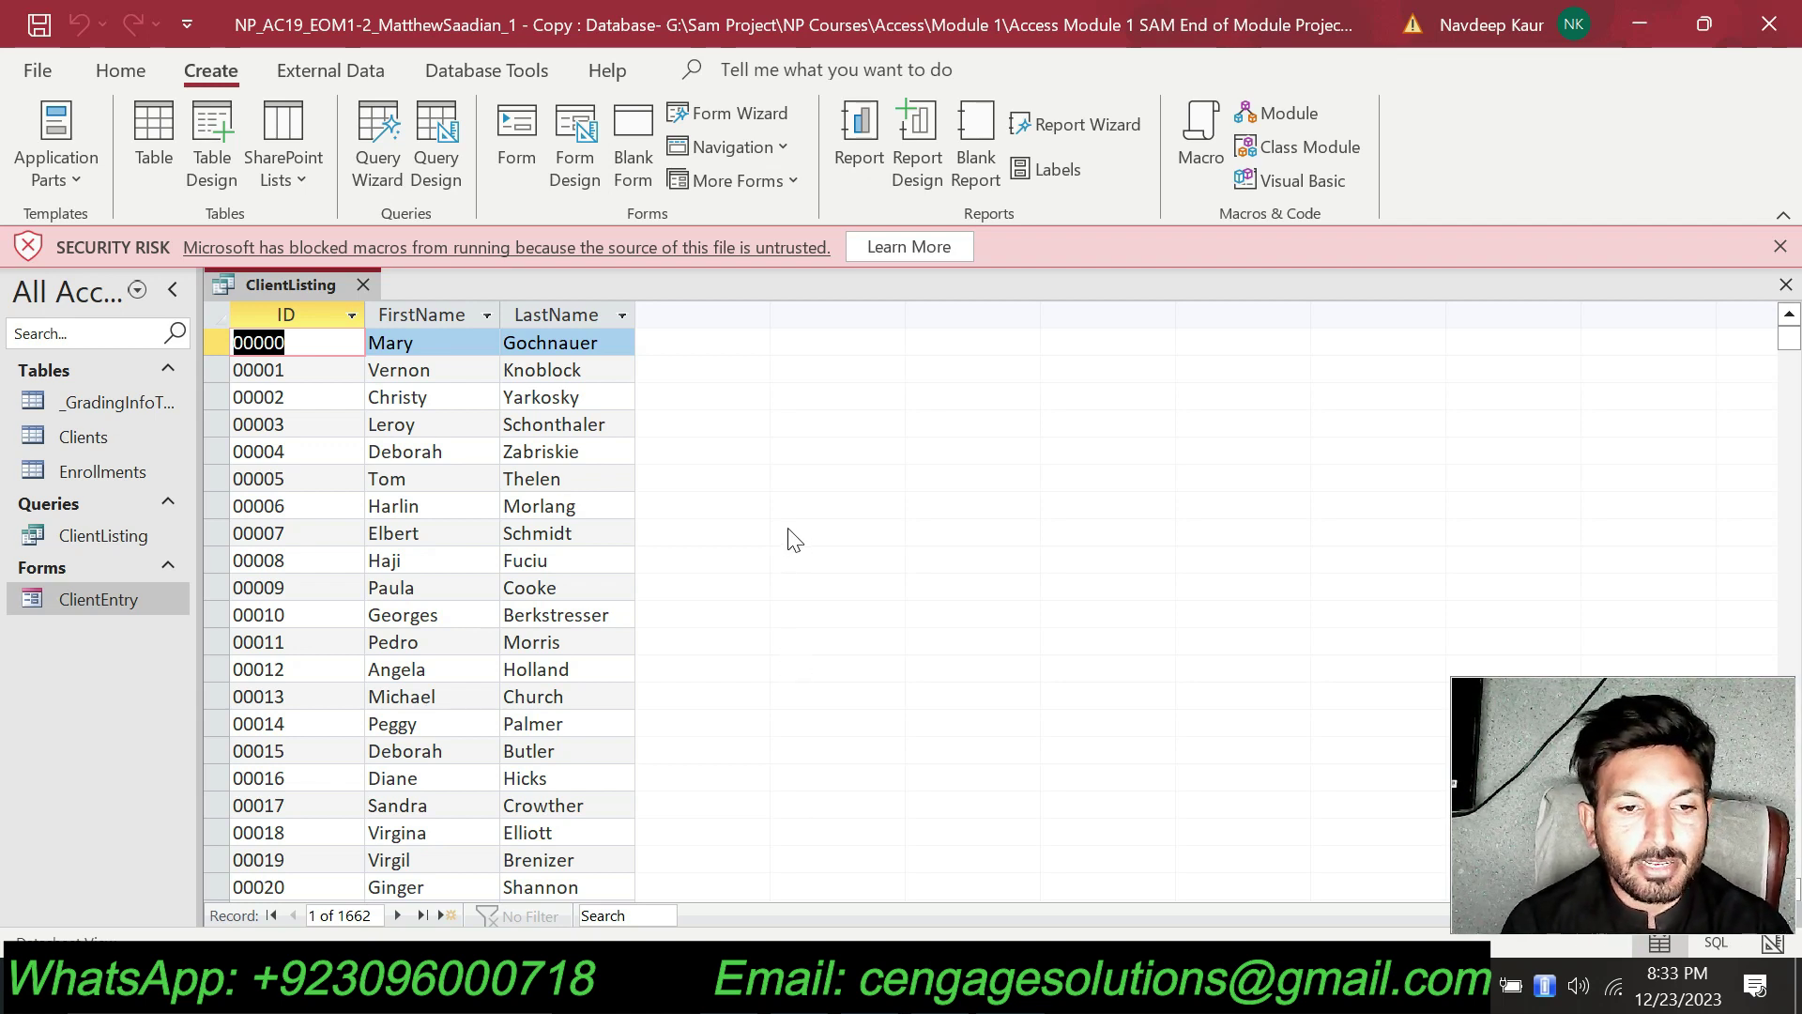
click(370, 290)
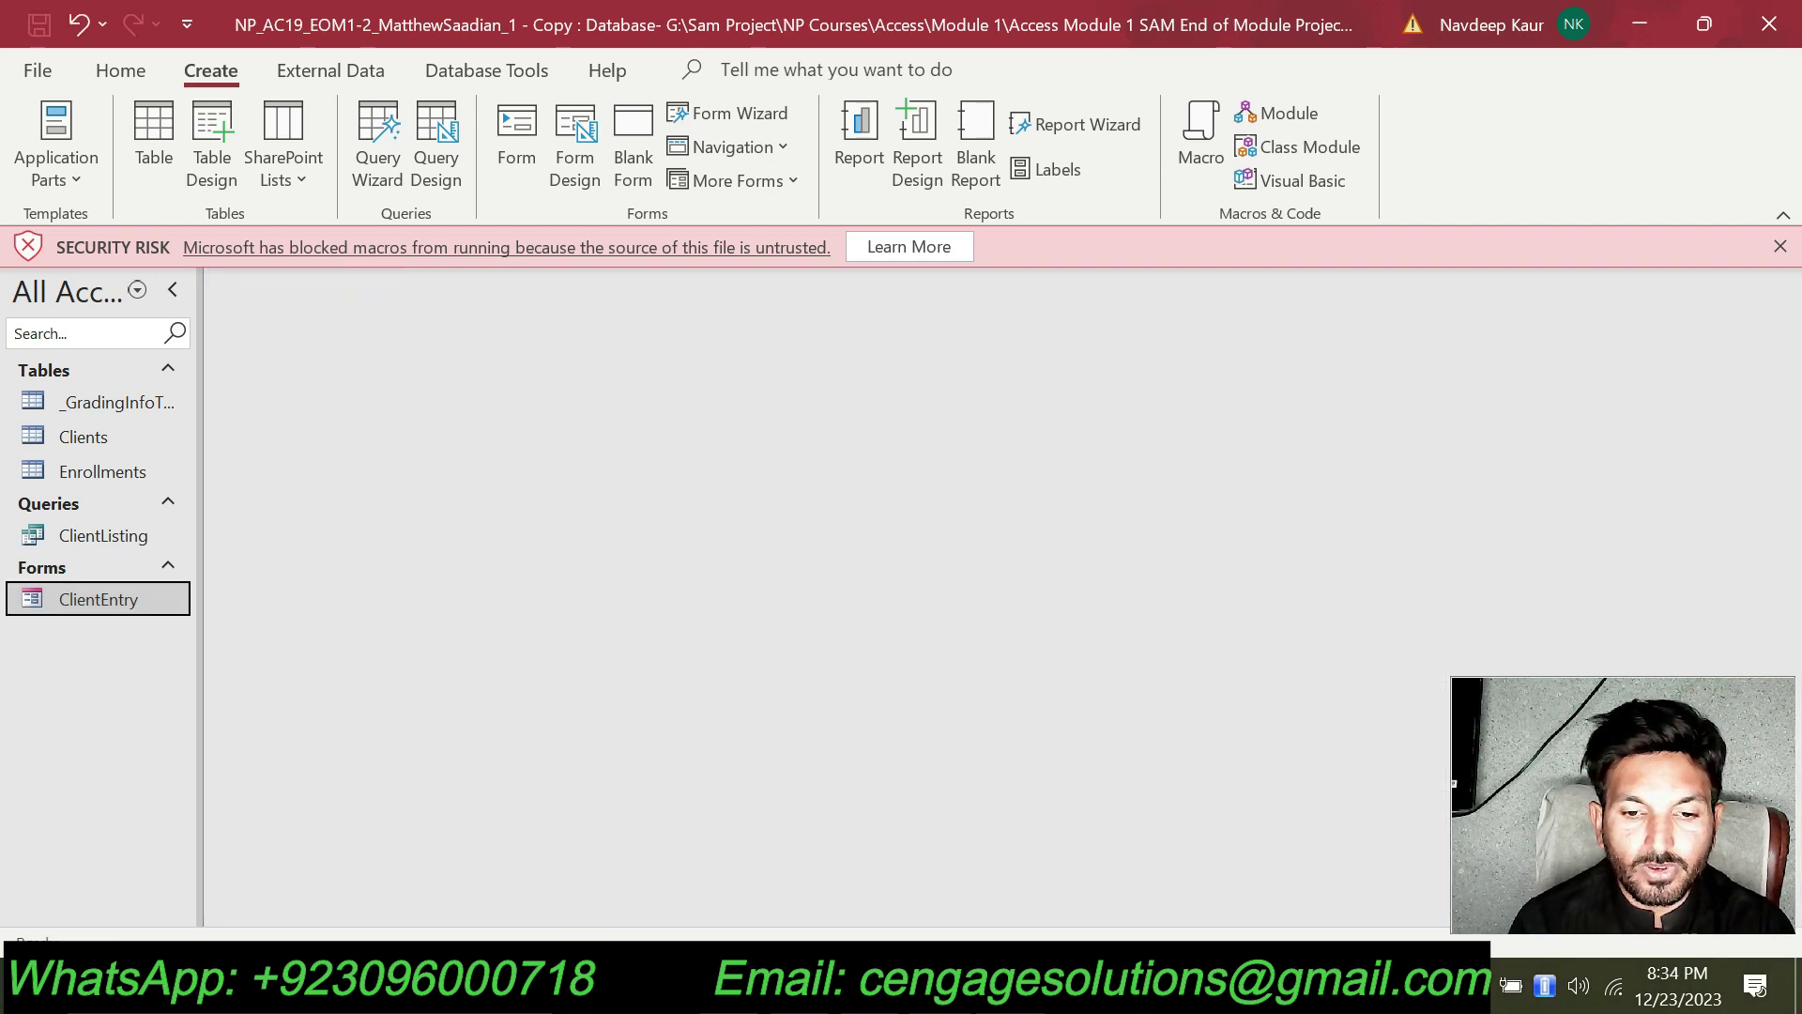
Return to the Word instructions and remove the yellow highlighting from project step 3.
key(alt+Tab)
scroll(887, 563, up, 10)
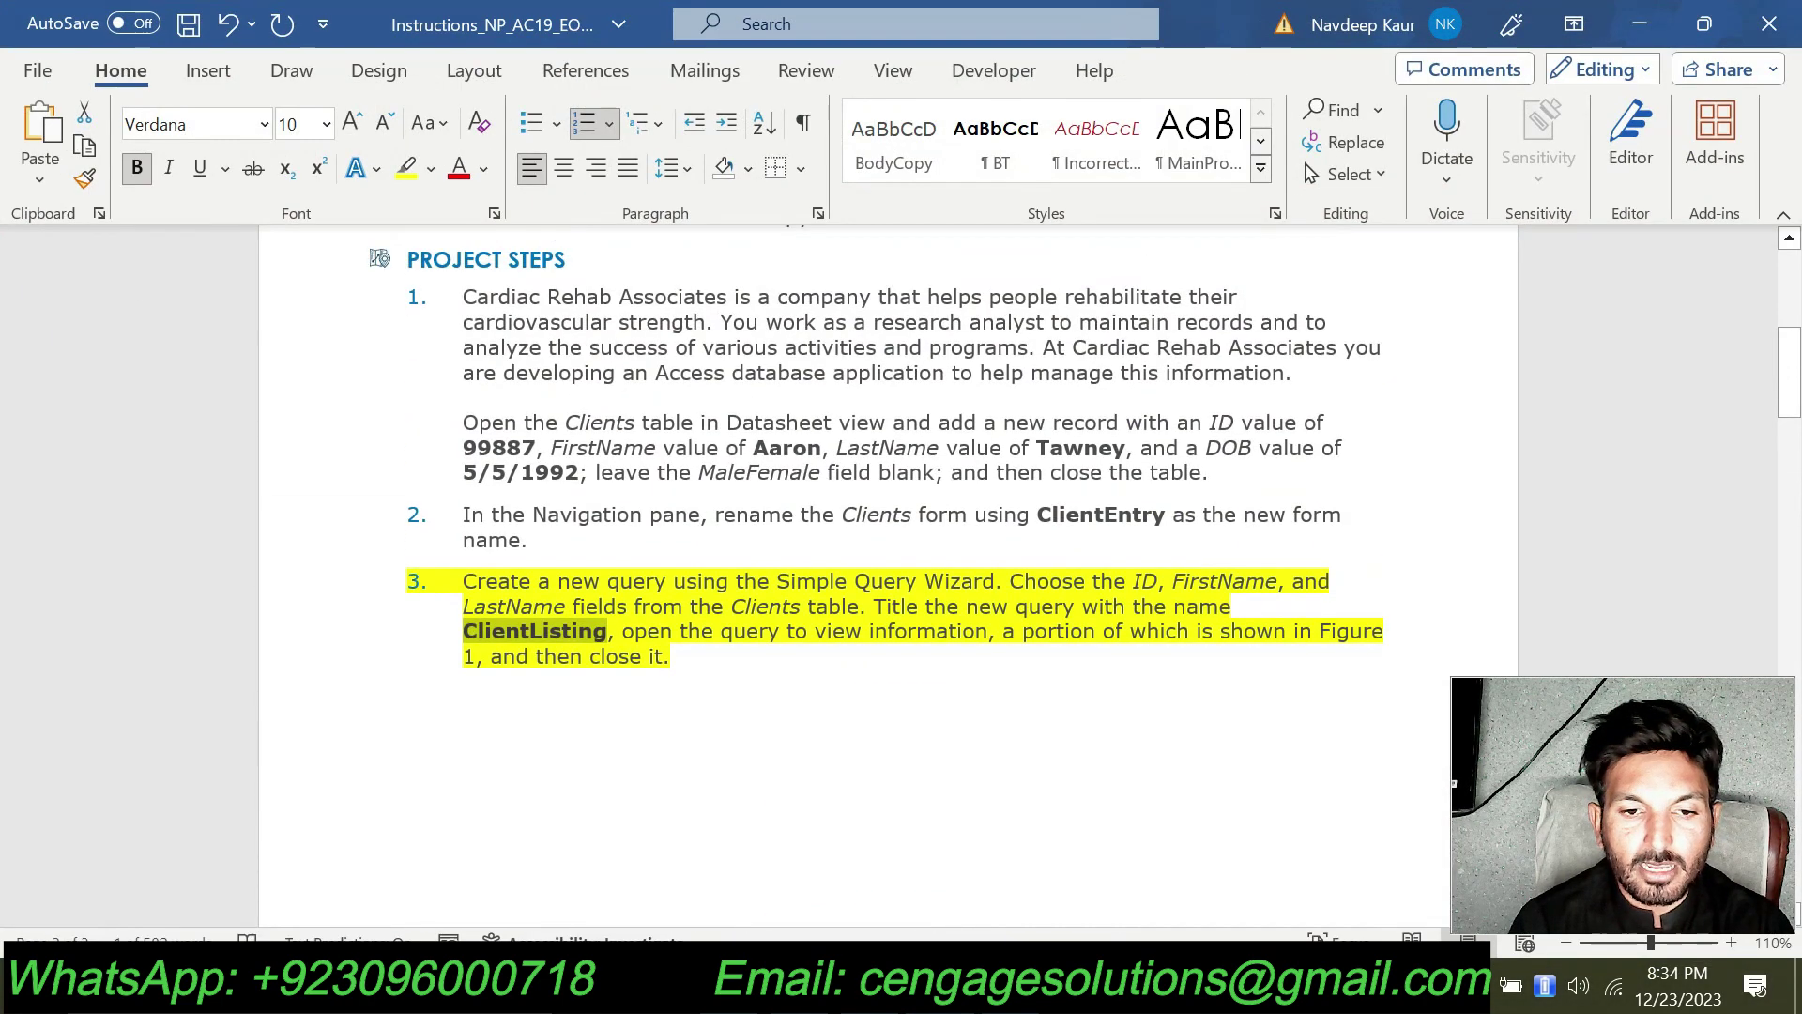
triple_click(685, 657)
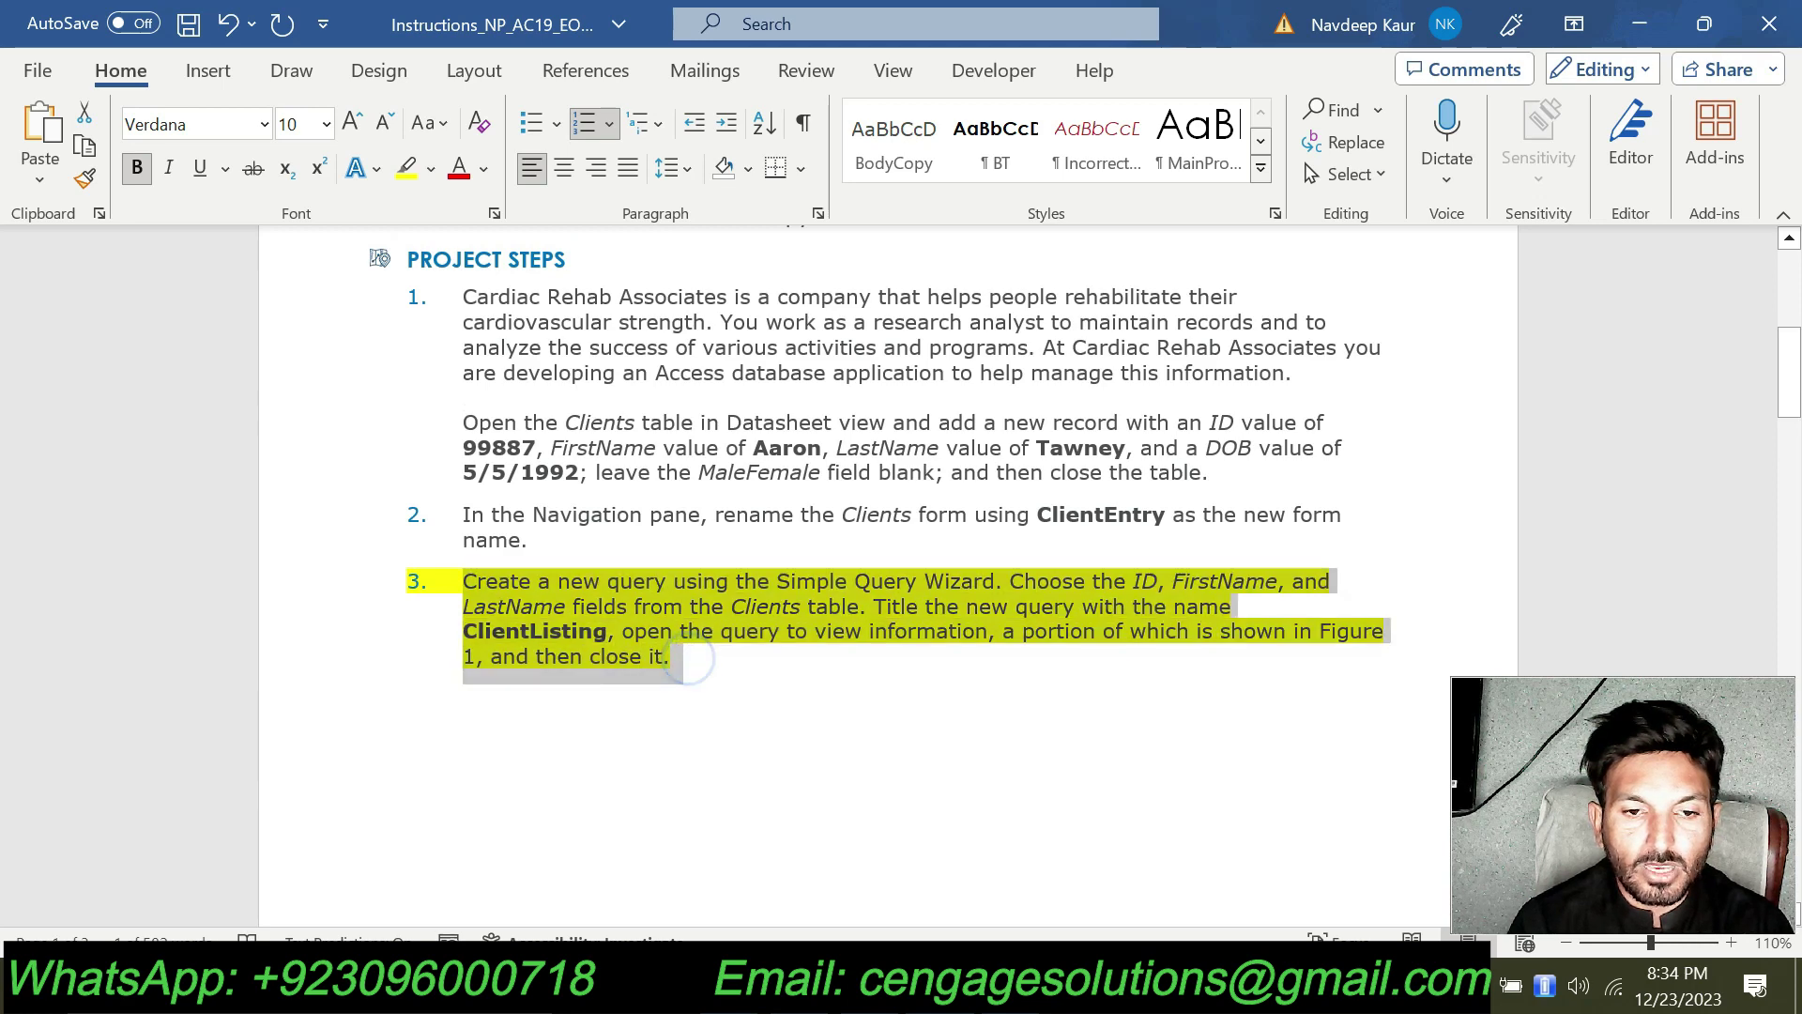
click(592, 531)
click(714, 672)
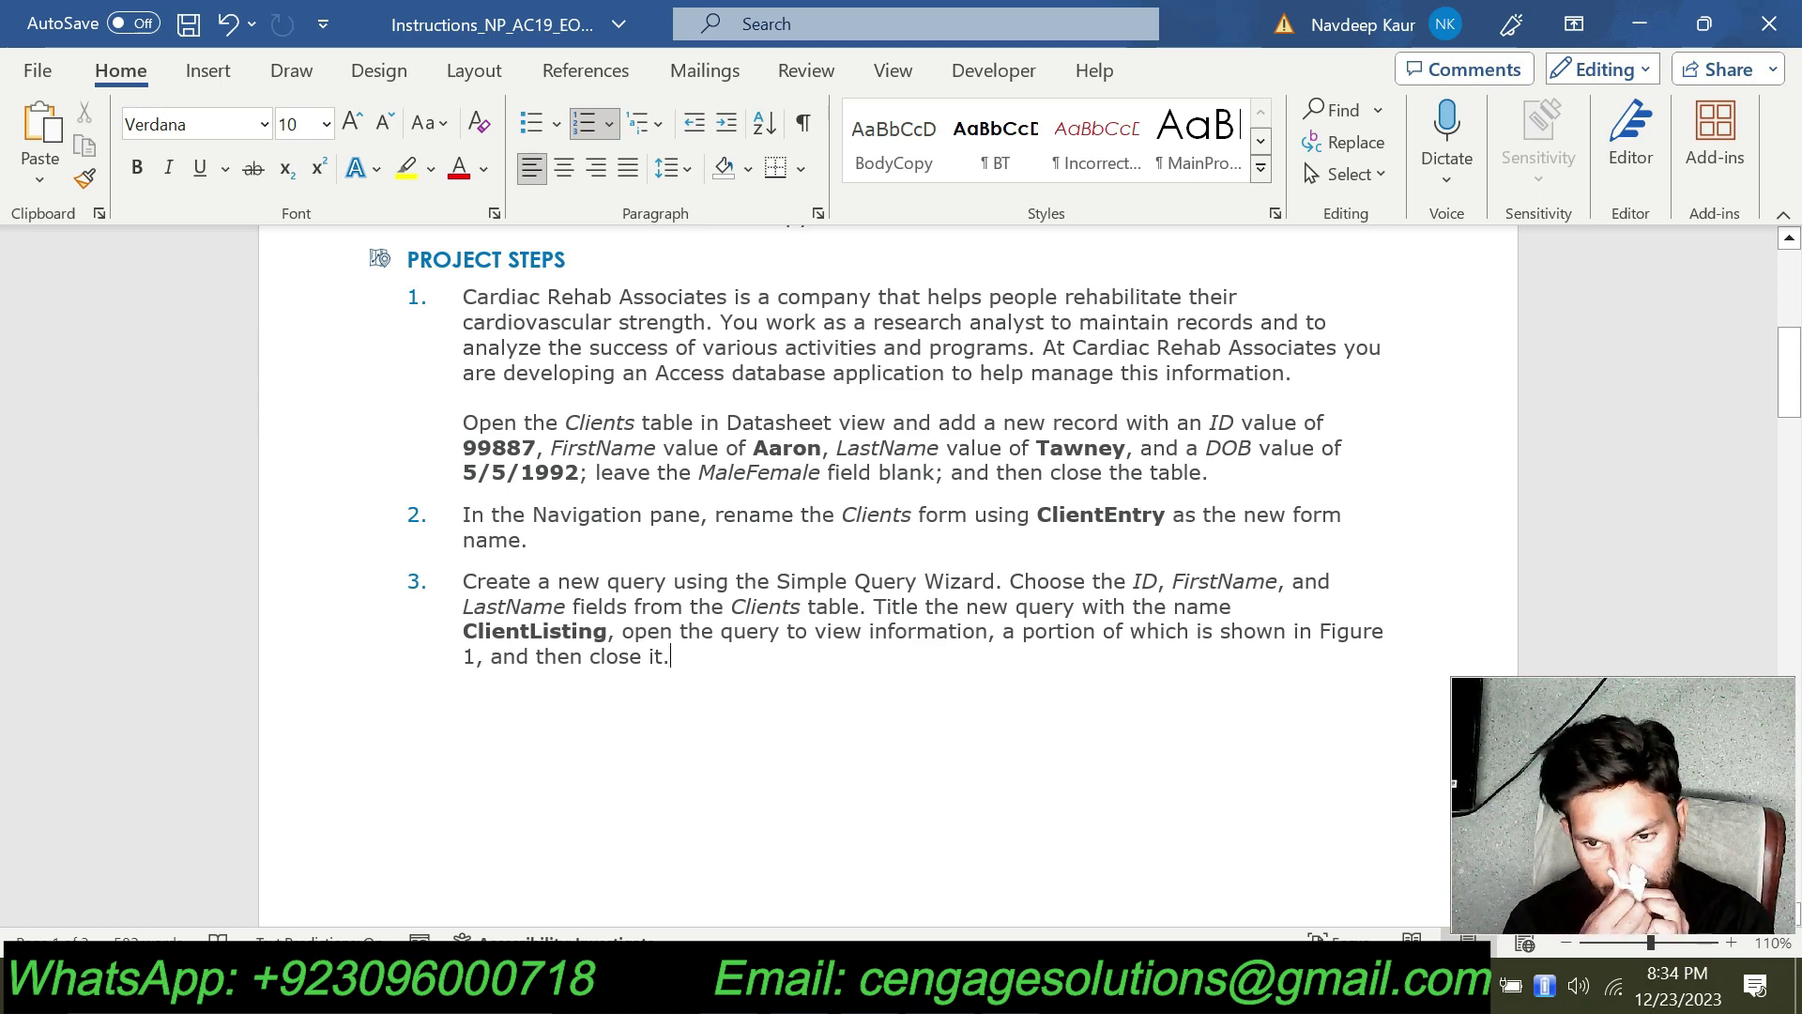
scroll(720, 667, down, 10)
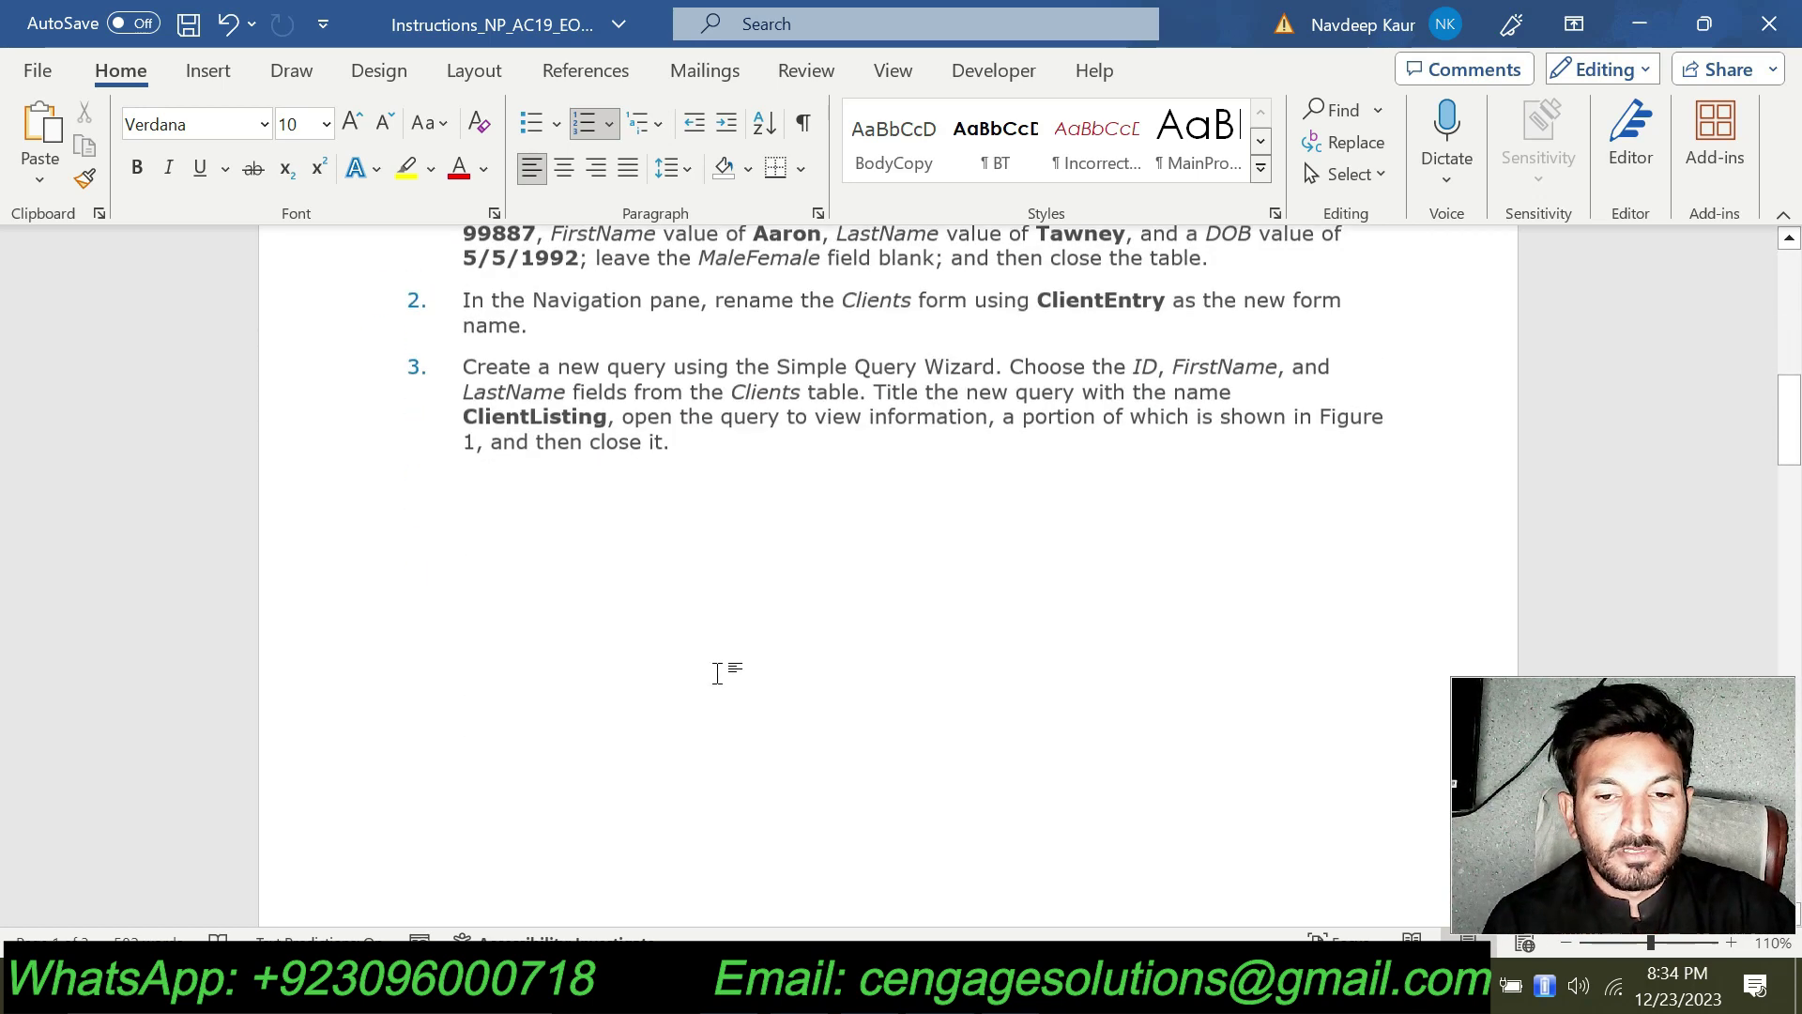
Highlight project step 4 in yellow in the Word instructions, and mark its sentence about creating a form with the Form Wizard.
scroll(718, 678, down, 5)
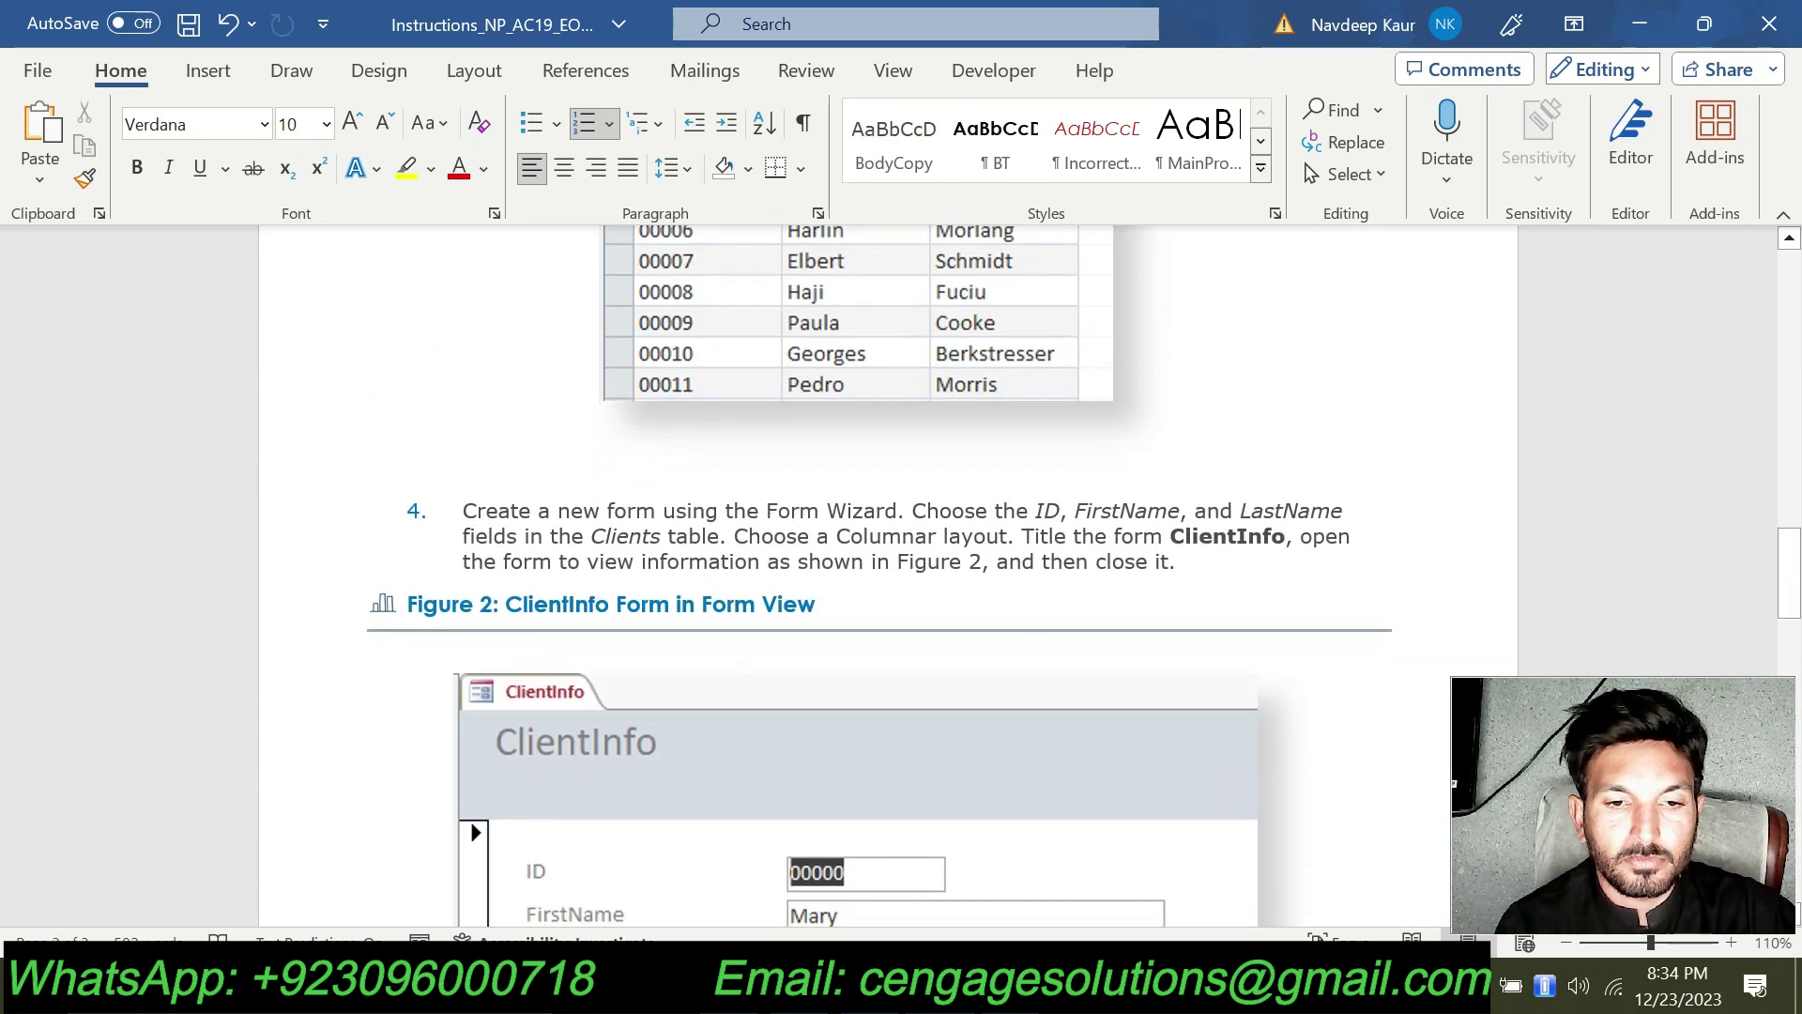
triple_click(470, 511)
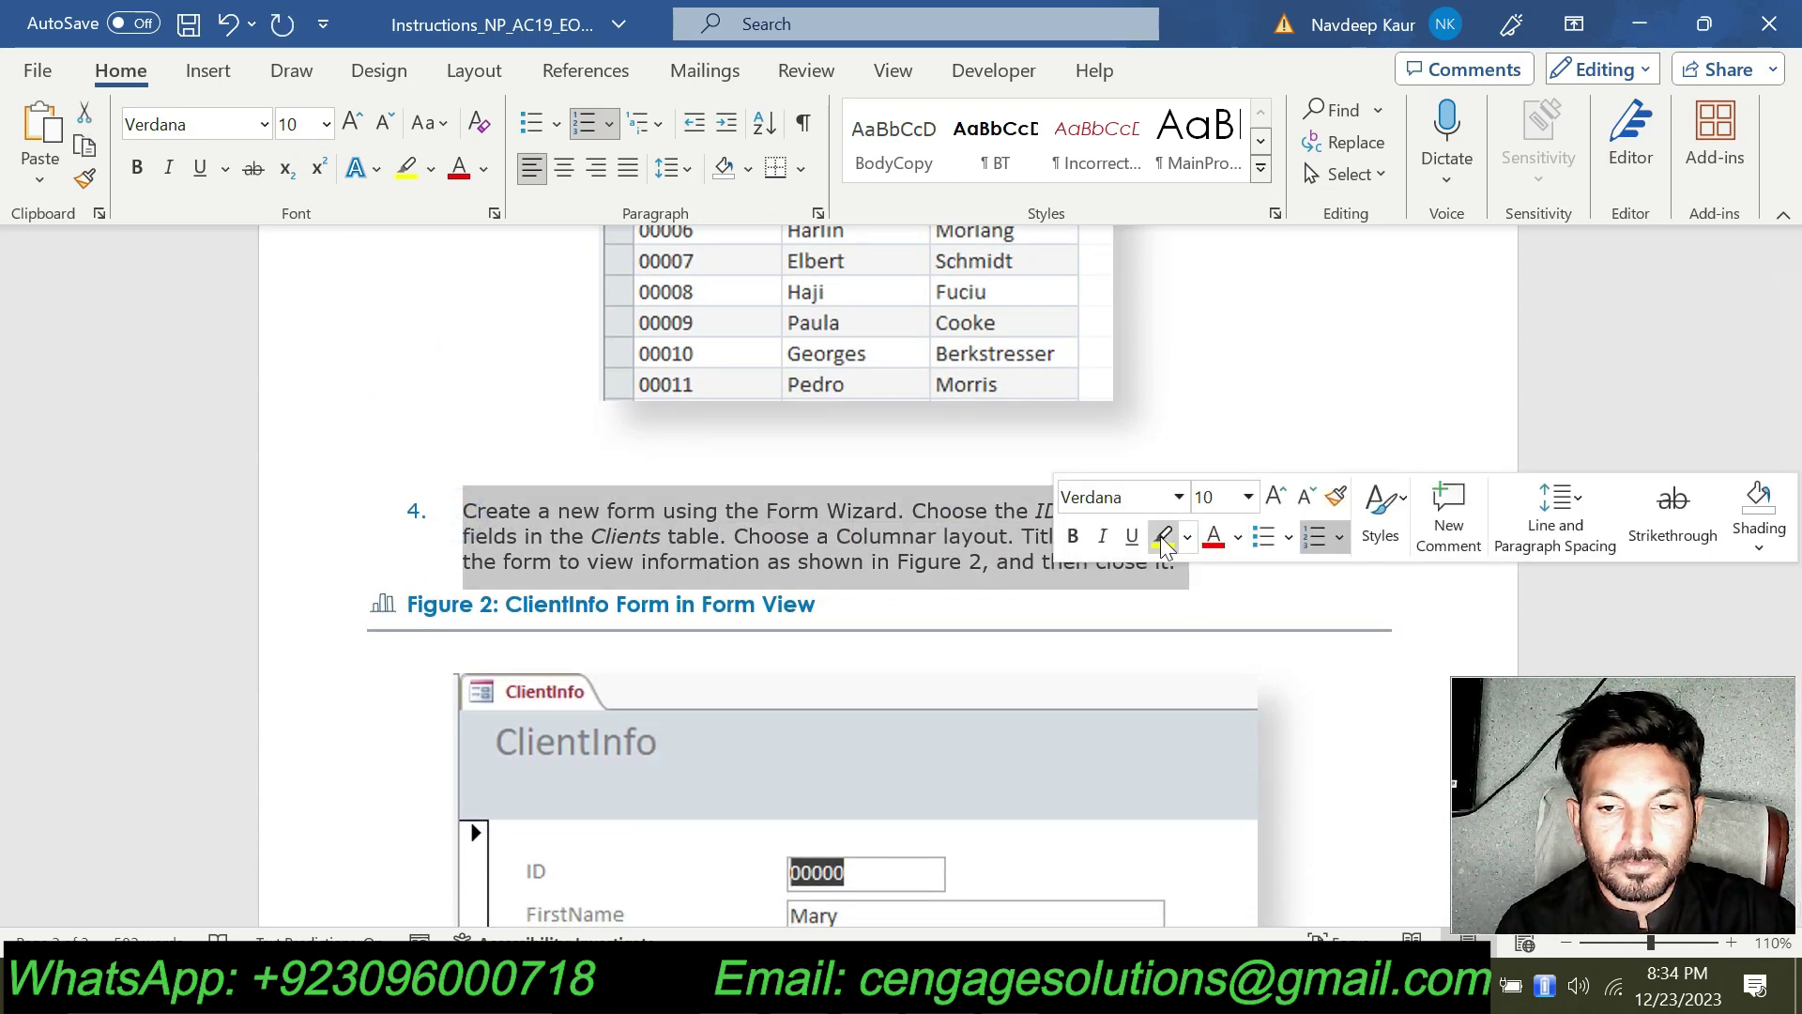
click(1160, 536)
click(830, 536)
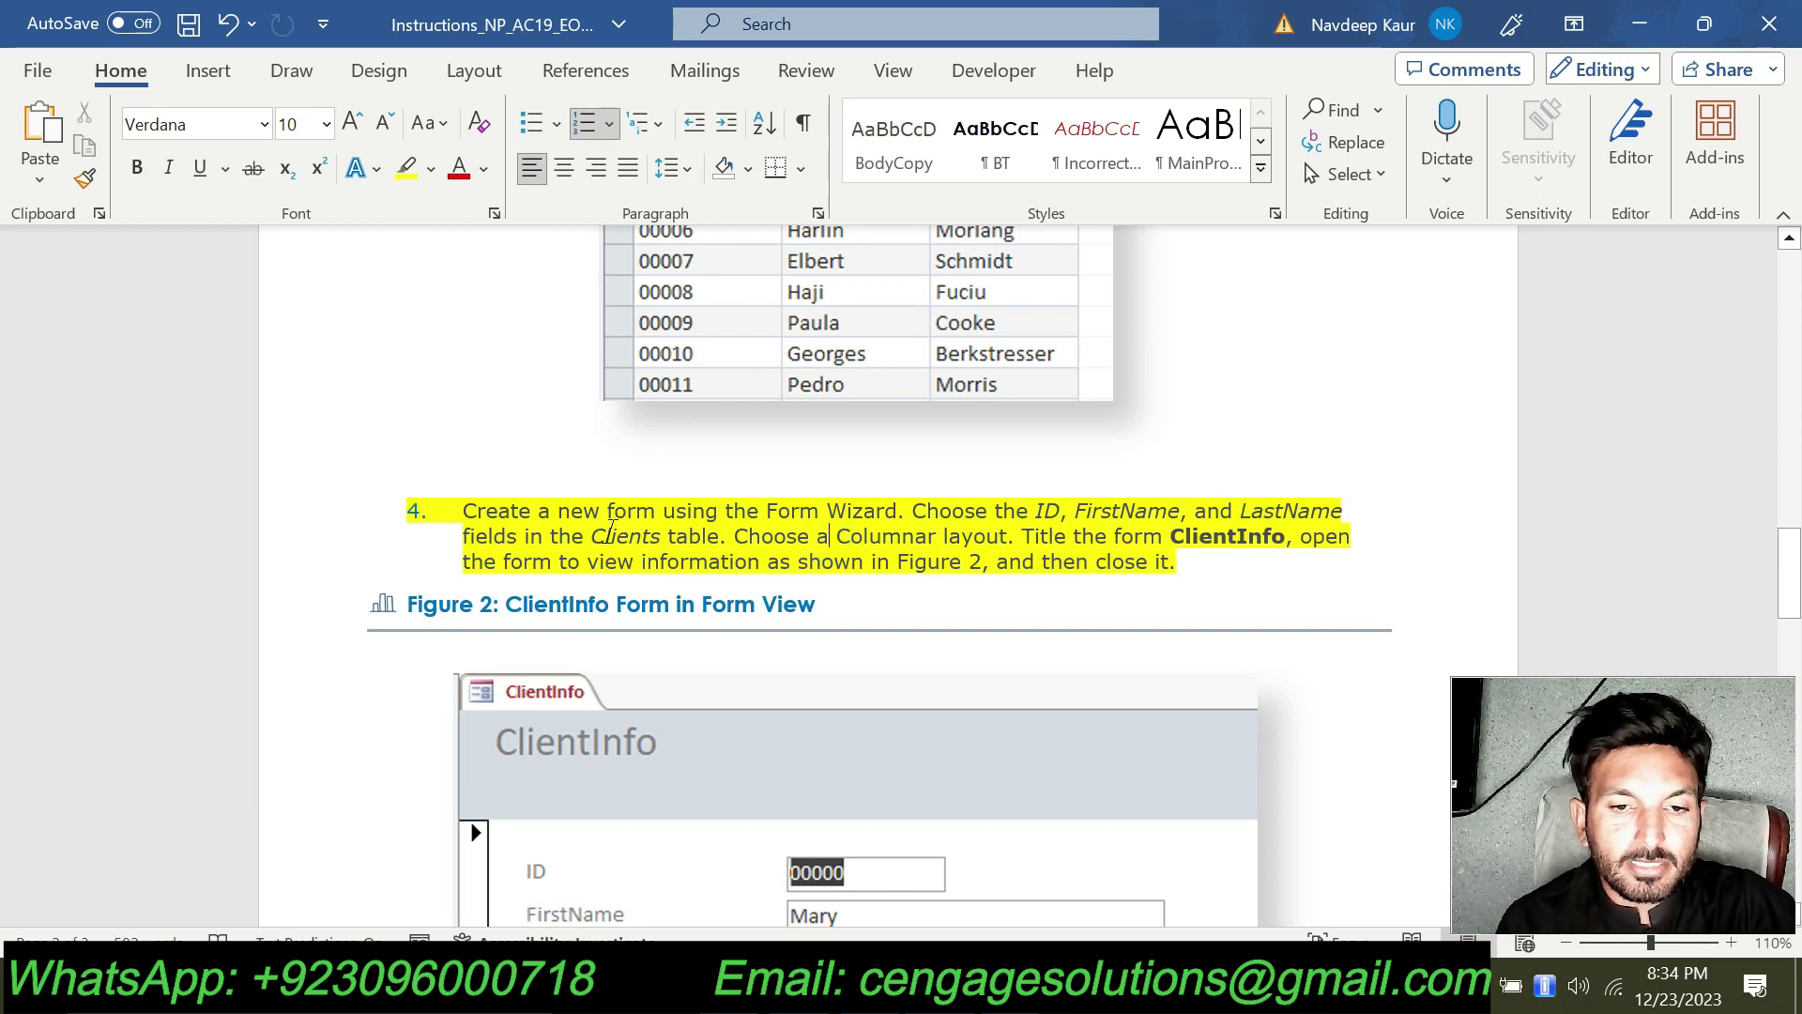
drag(899, 513, 464, 513)
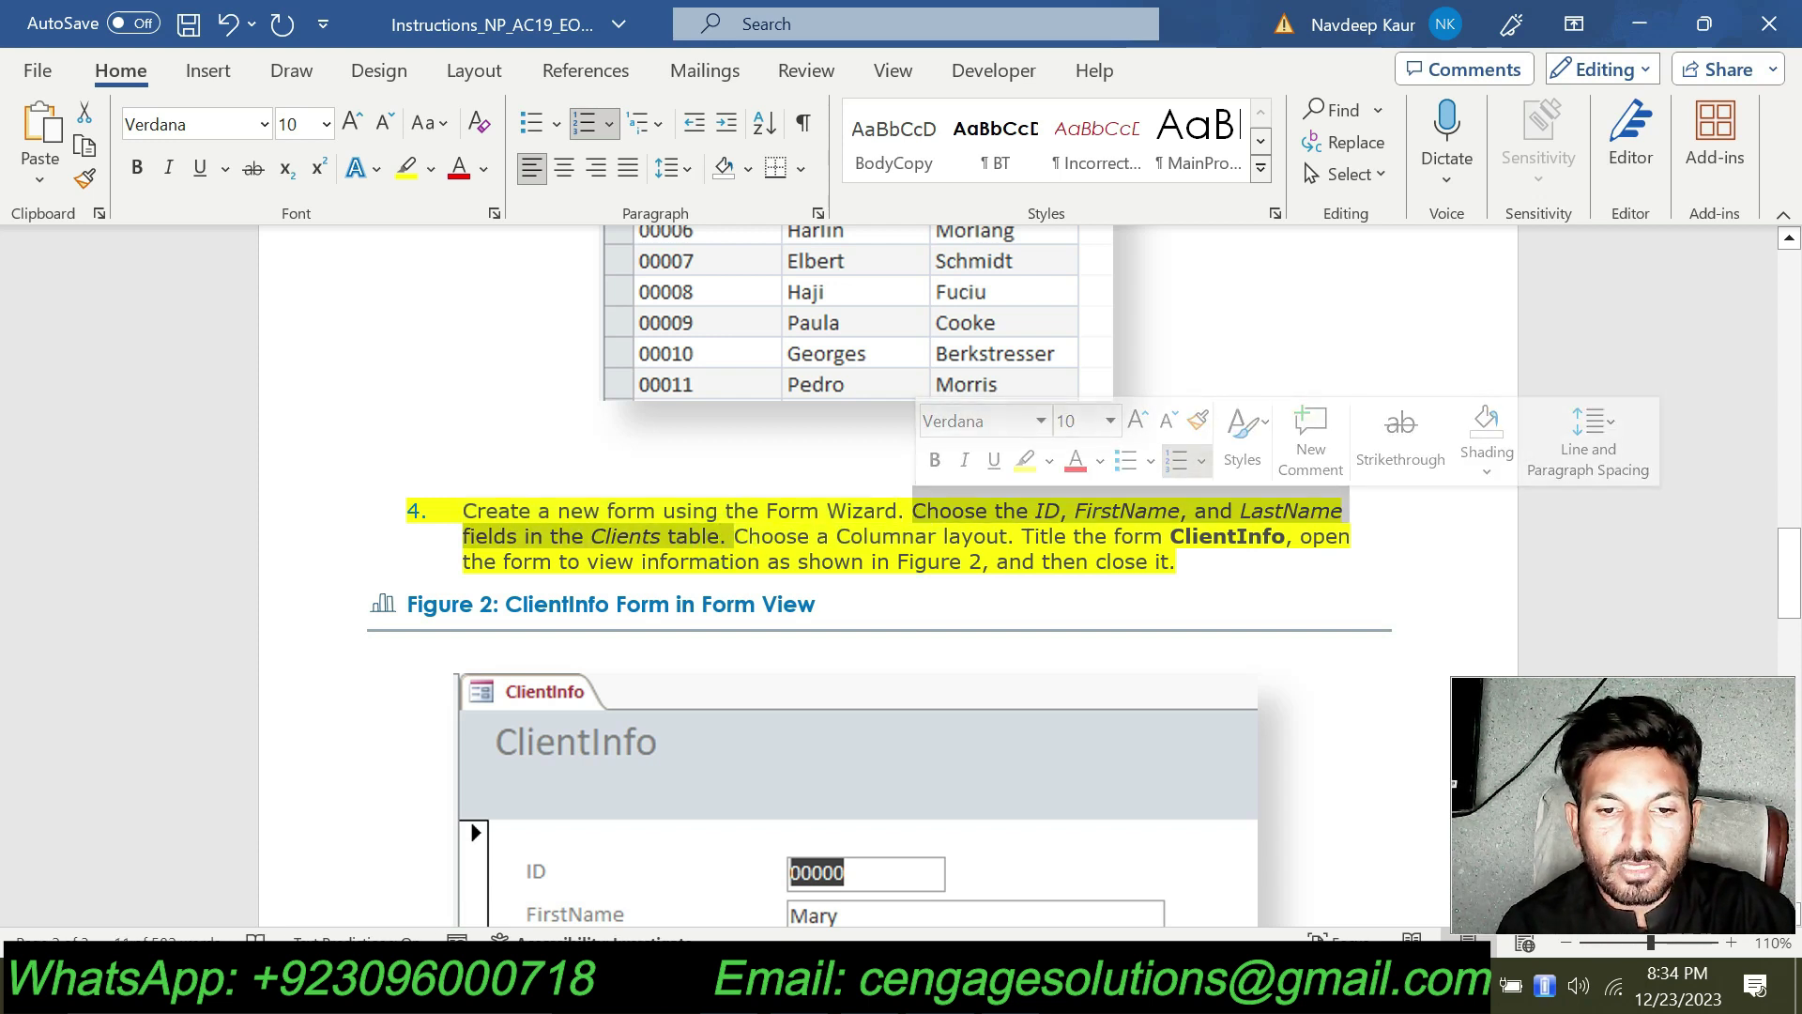
Switch to Access and start a new form with the Form Wizard, using the Clients table as its source.
key(alt+Tab)
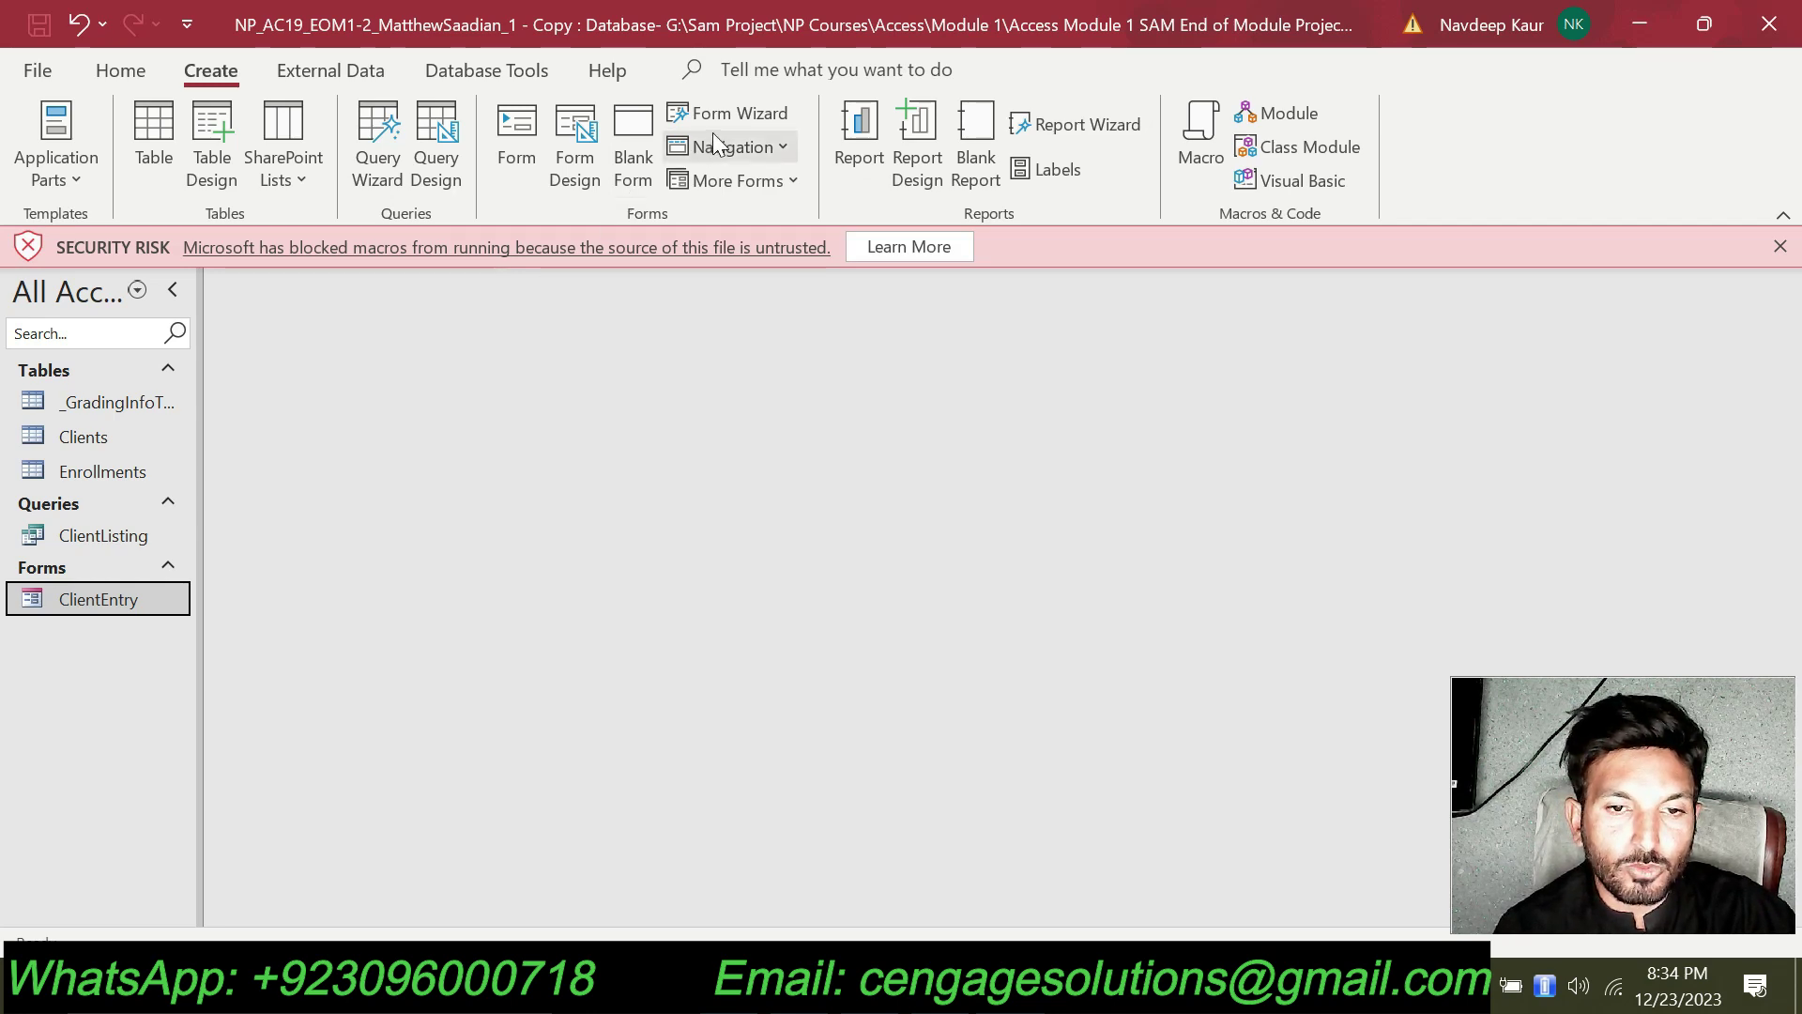
click(740, 113)
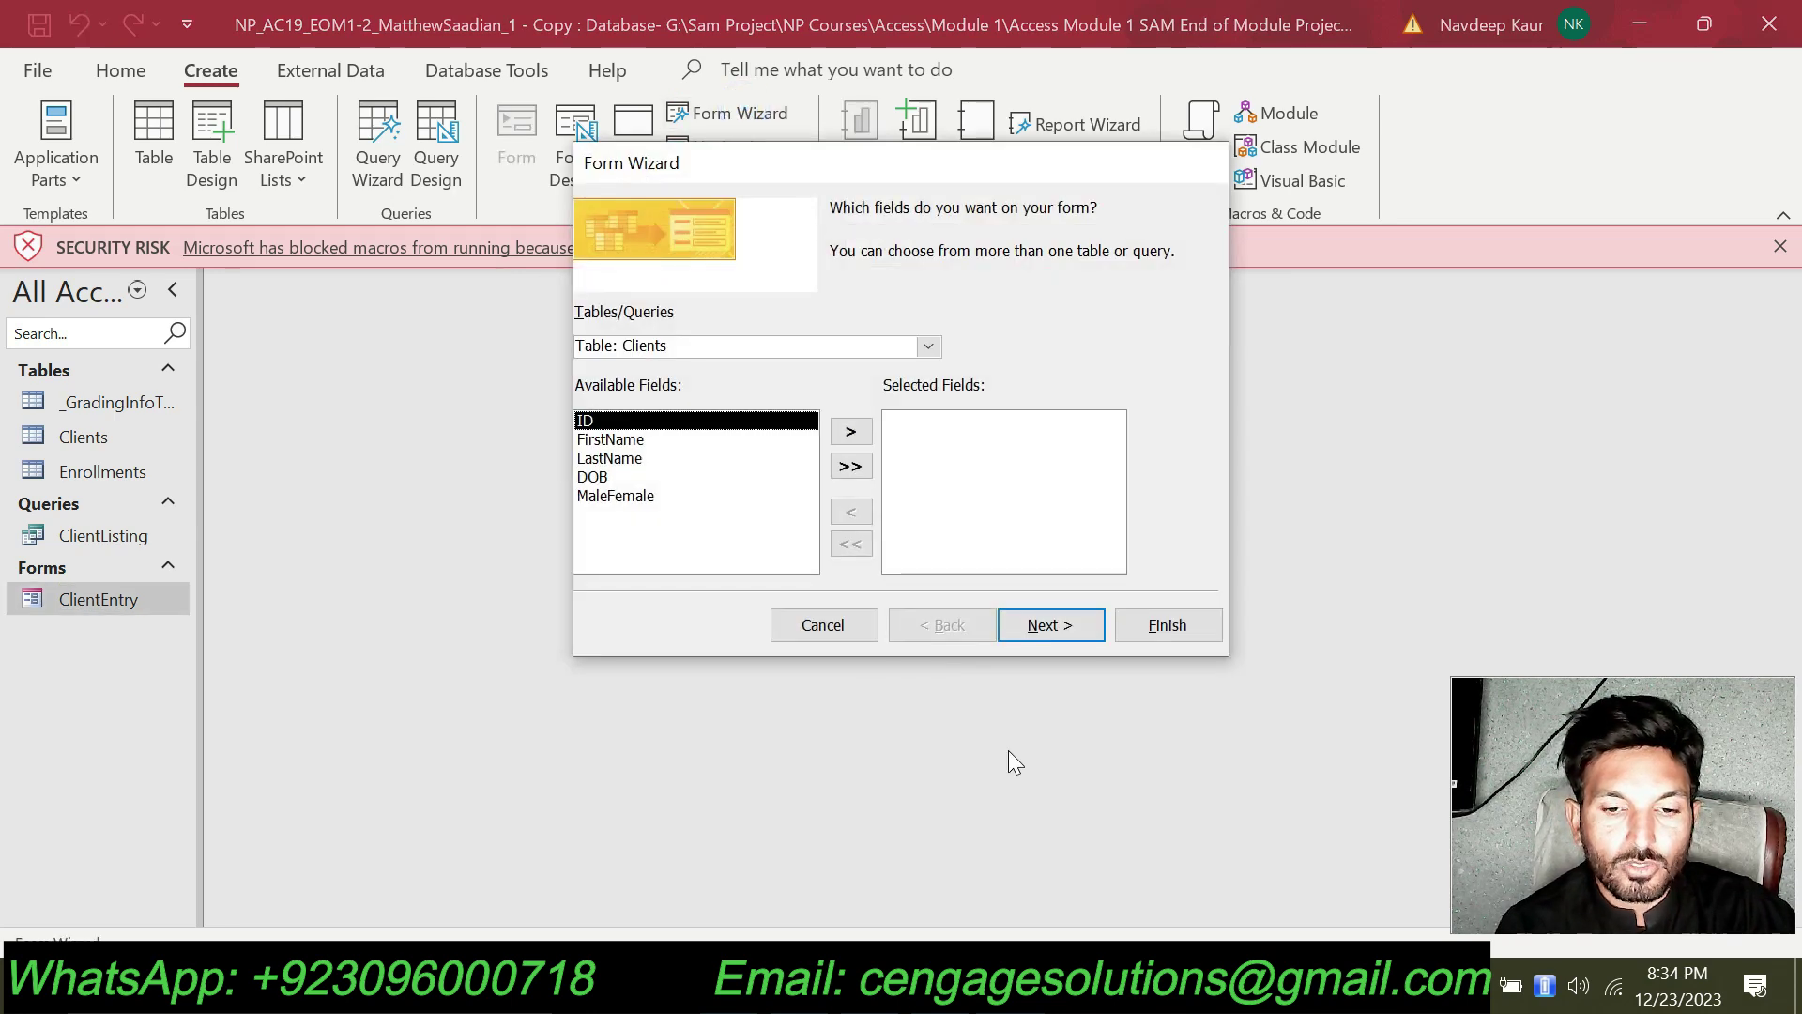
click(928, 344)
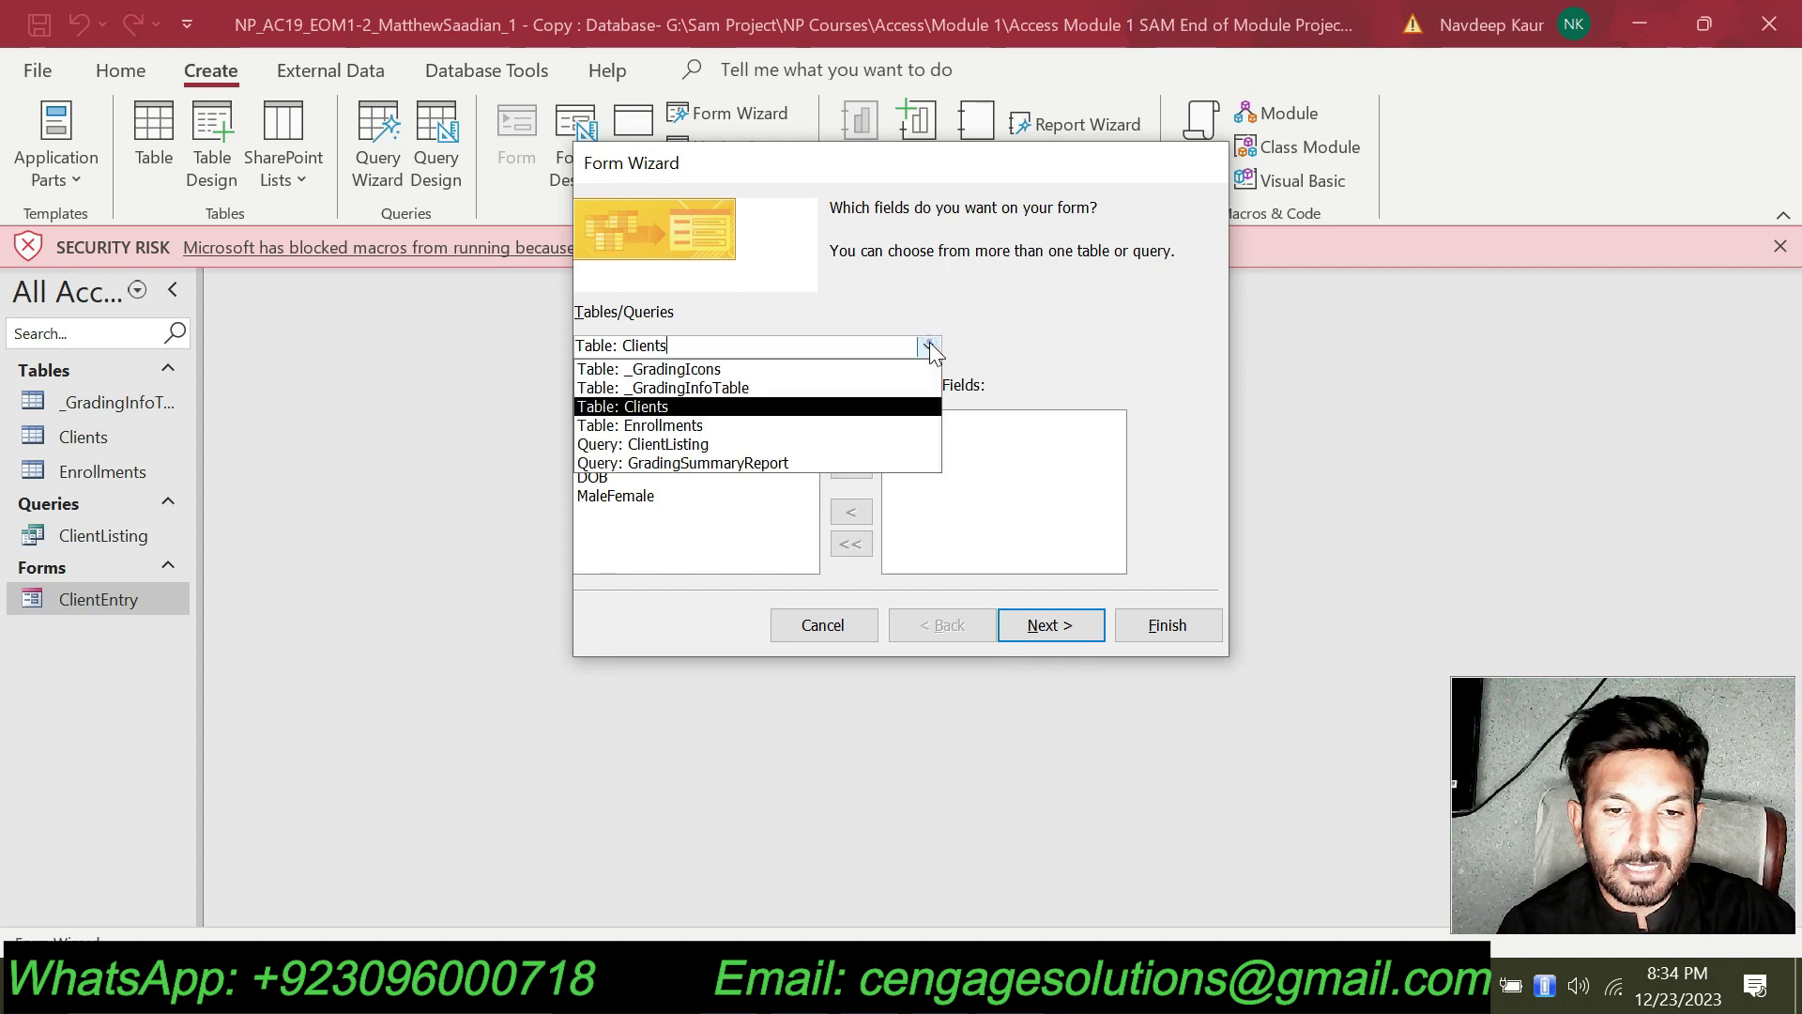
click(729, 406)
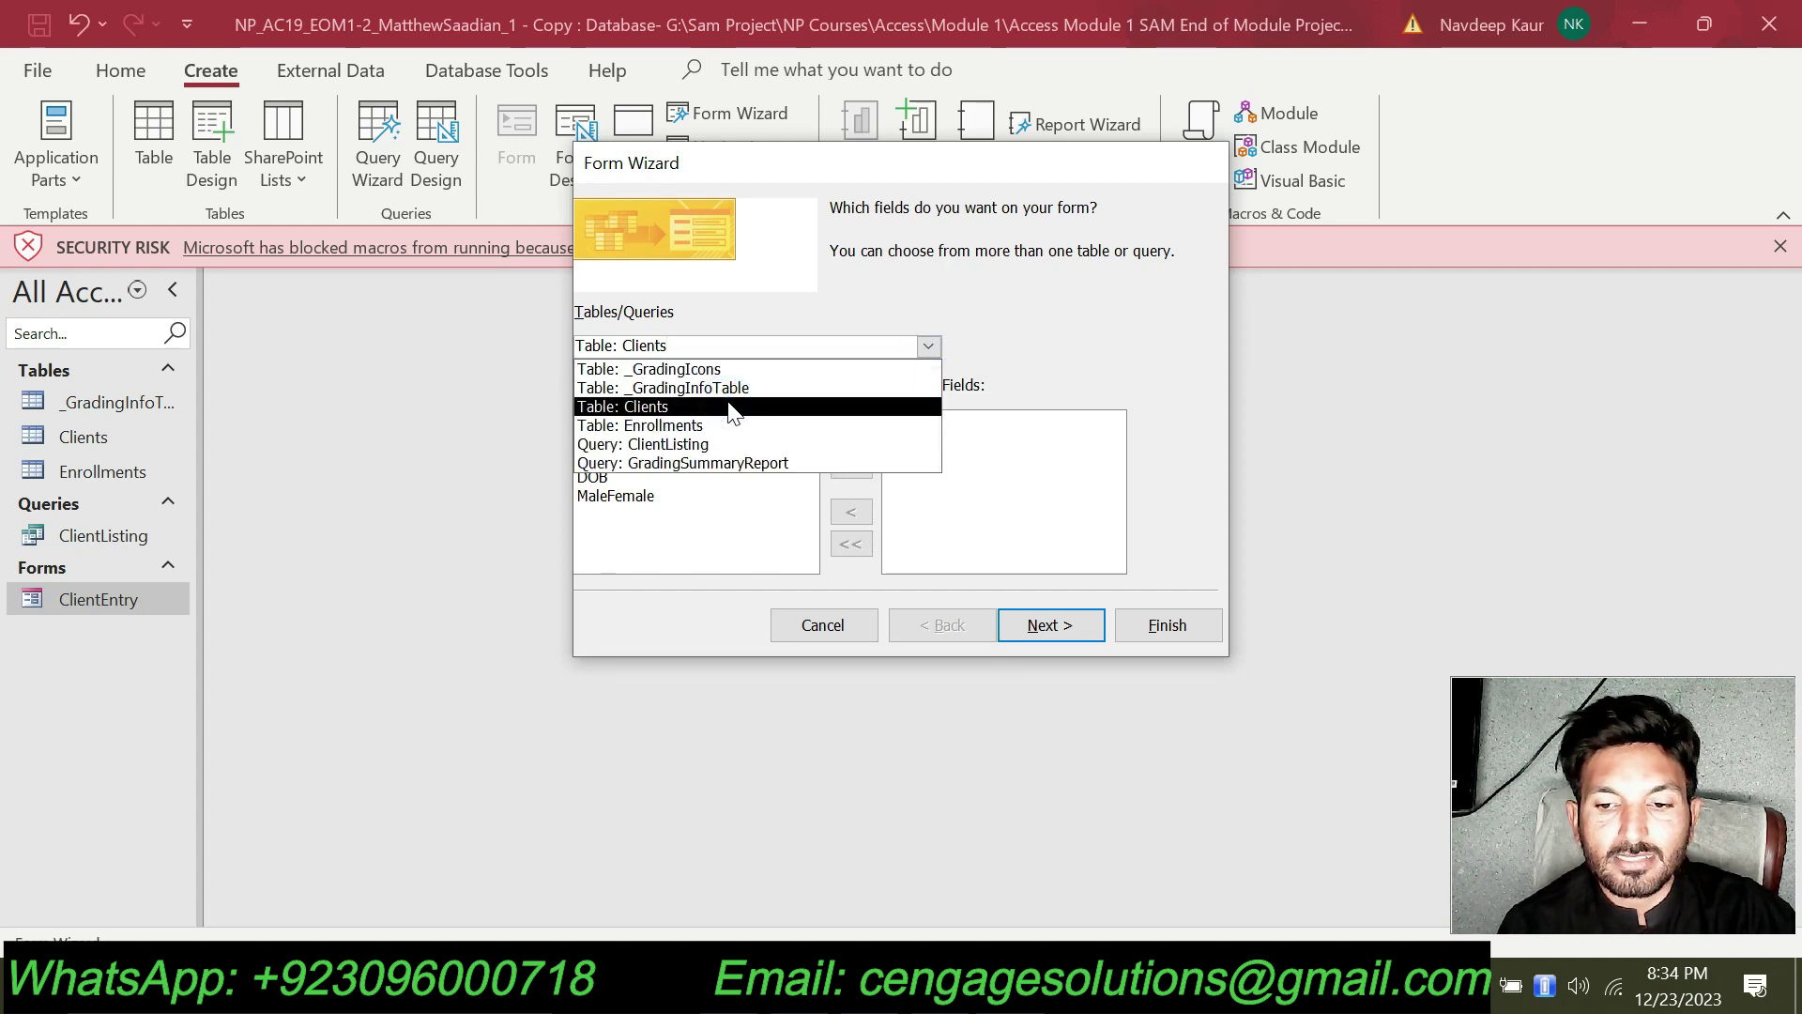
click(728, 406)
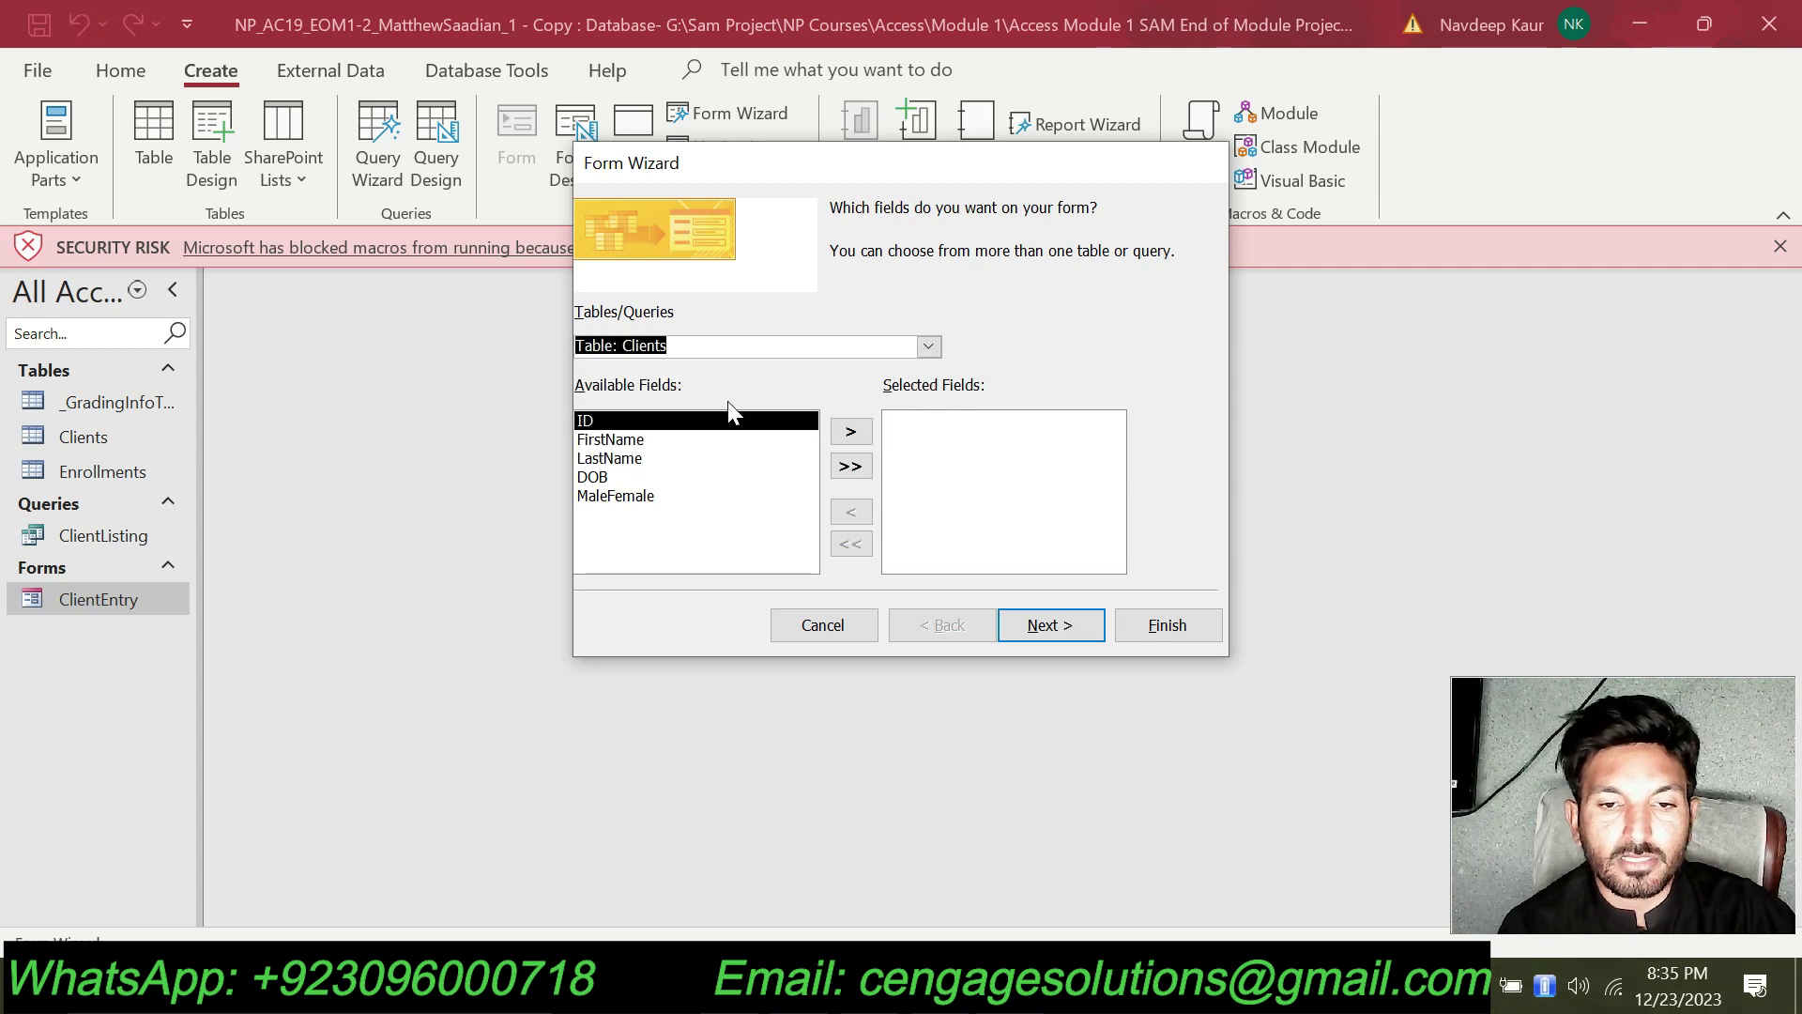
click(928, 346)
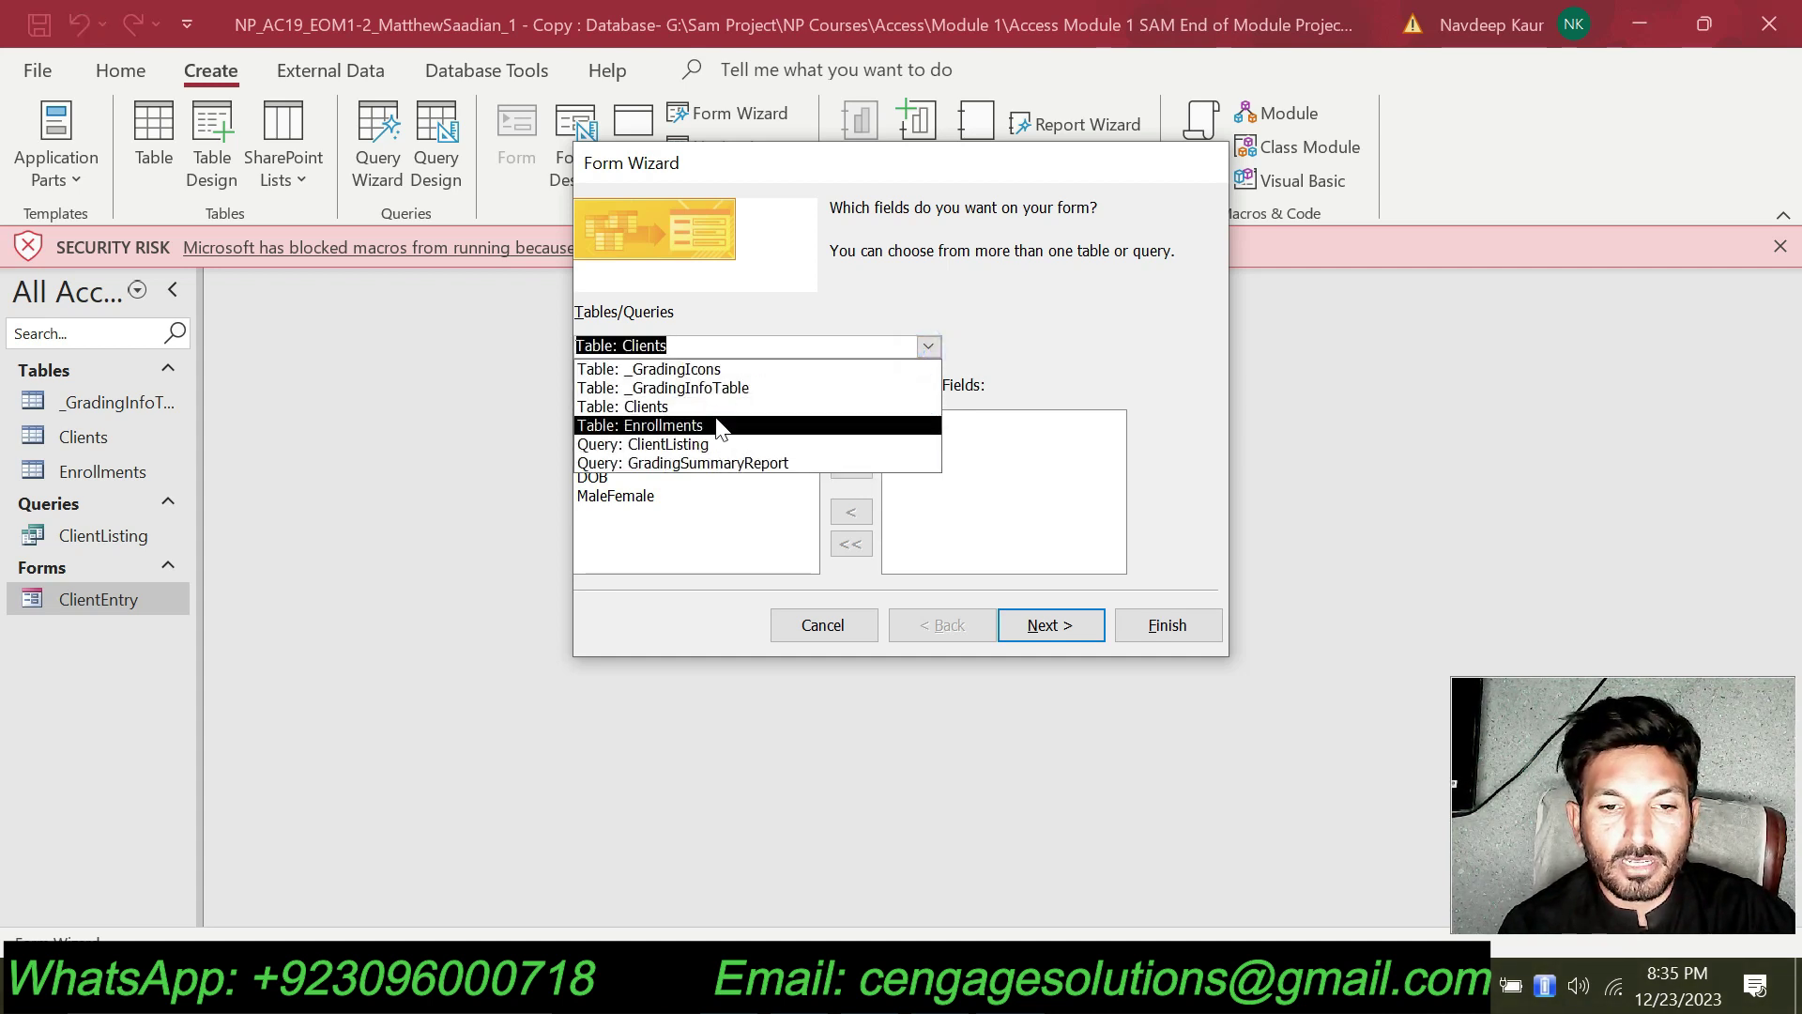
click(672, 407)
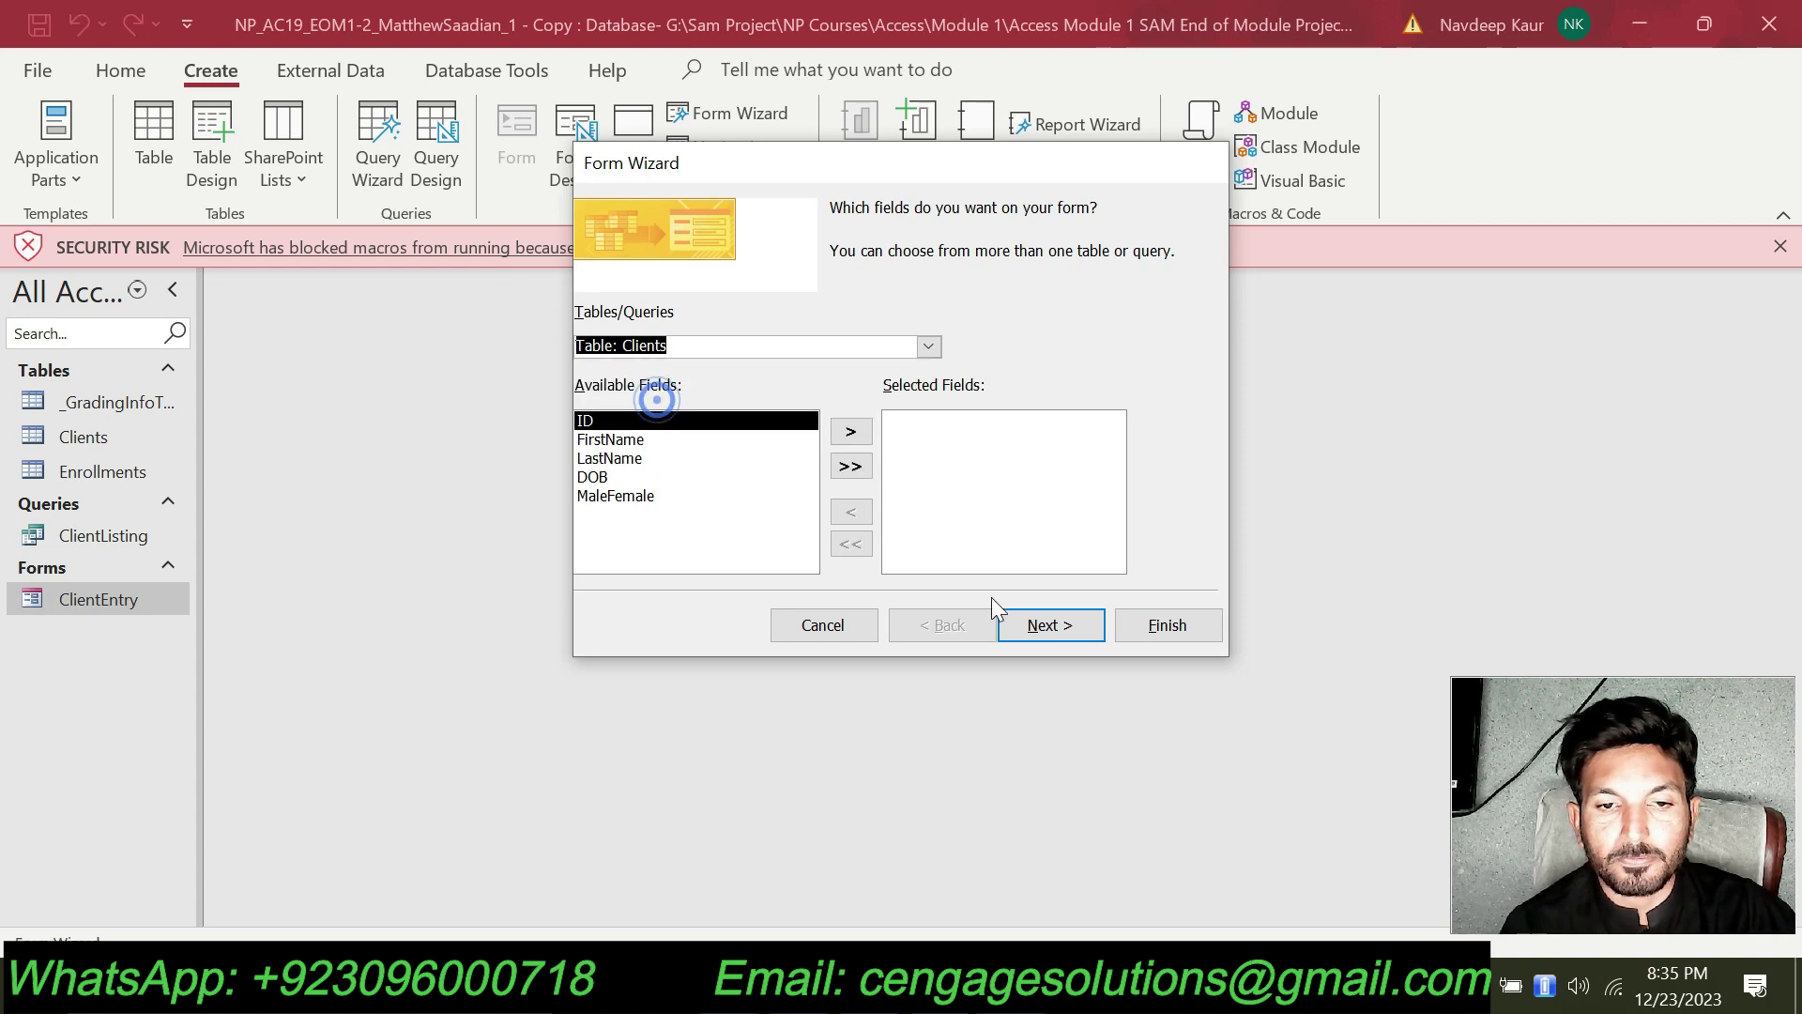
Mark the required fields in the Word instructions, and add the ID and FirstName fields to the form in the Access wizard.
key(alt+Tab)
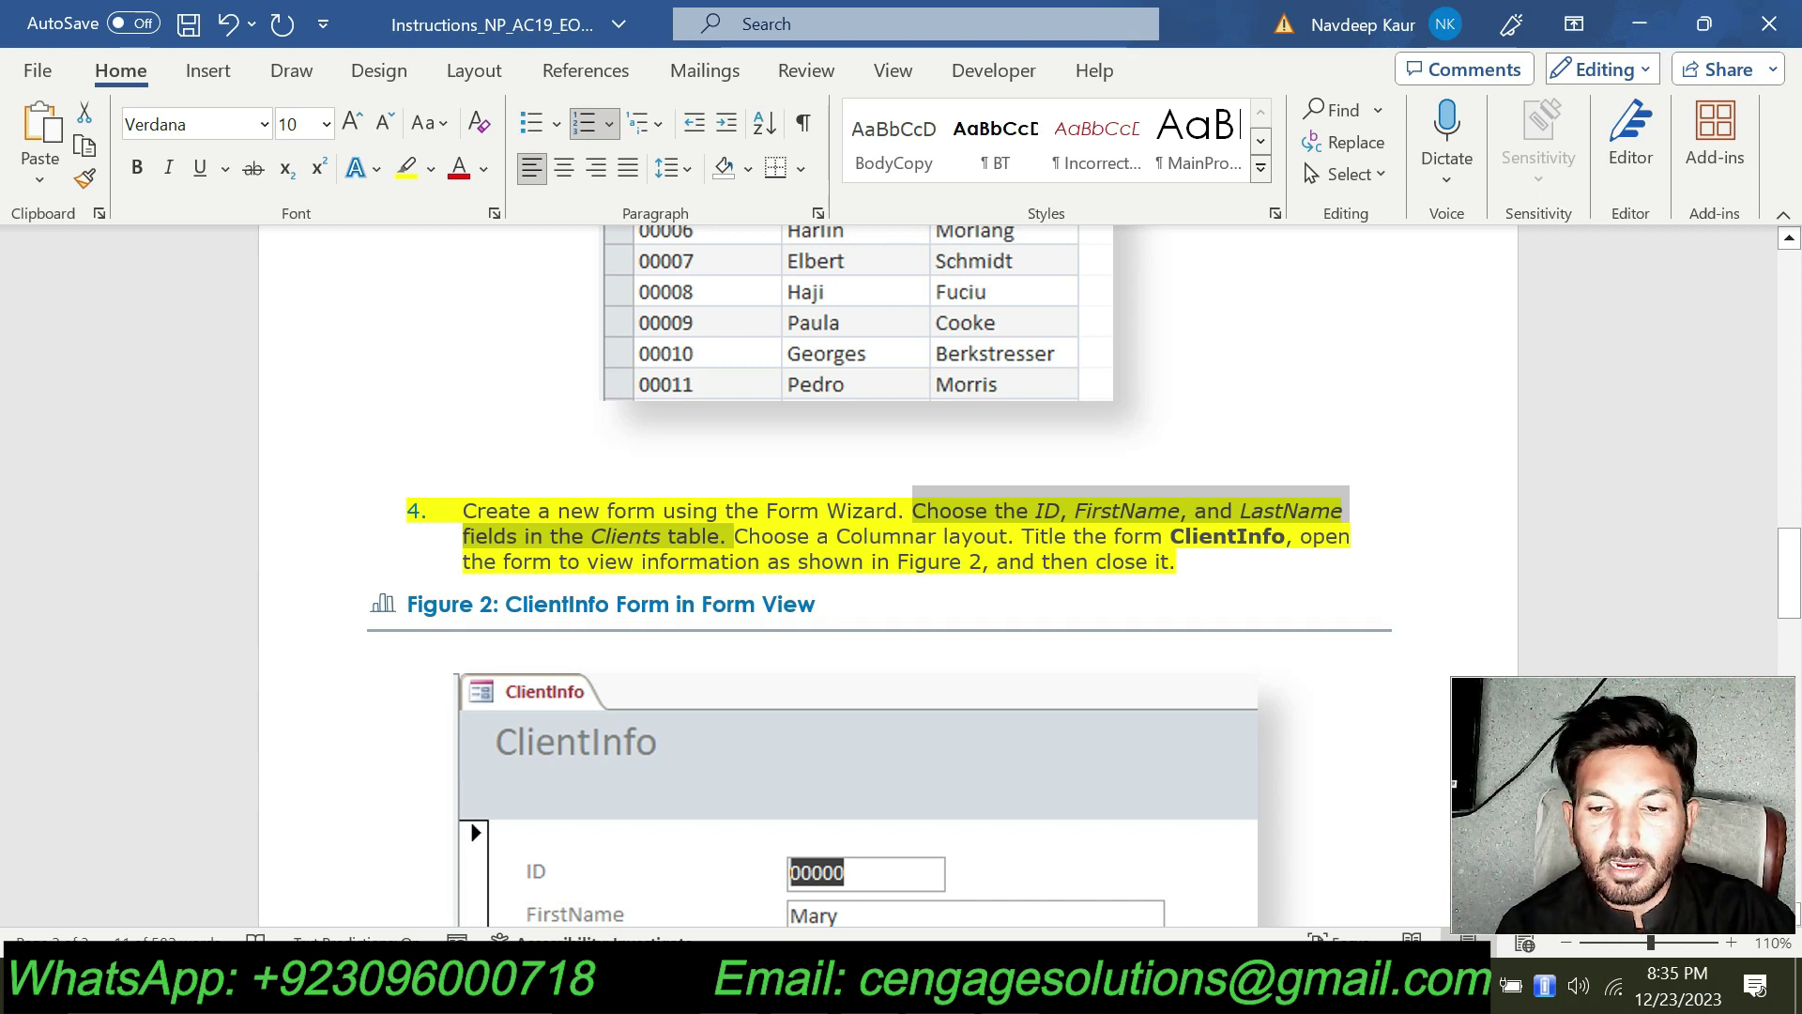
click(1028, 531)
double_click(1047, 510)
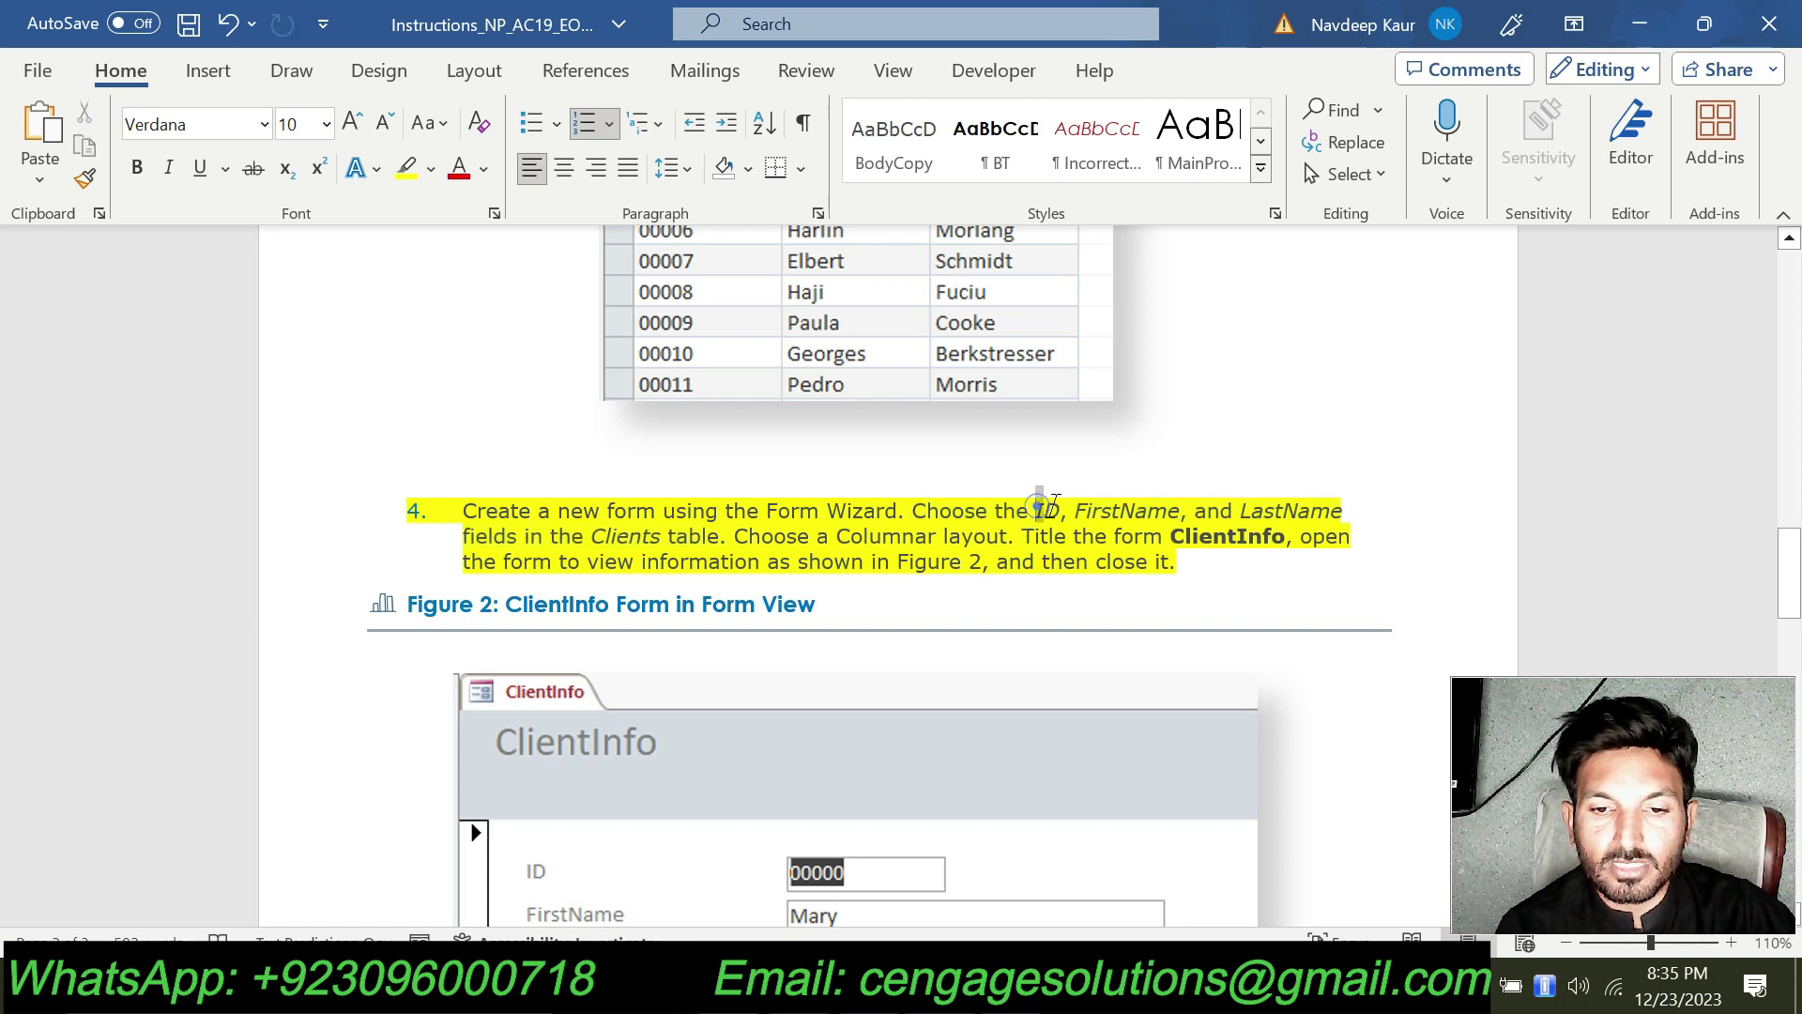
key(alt+Tab)
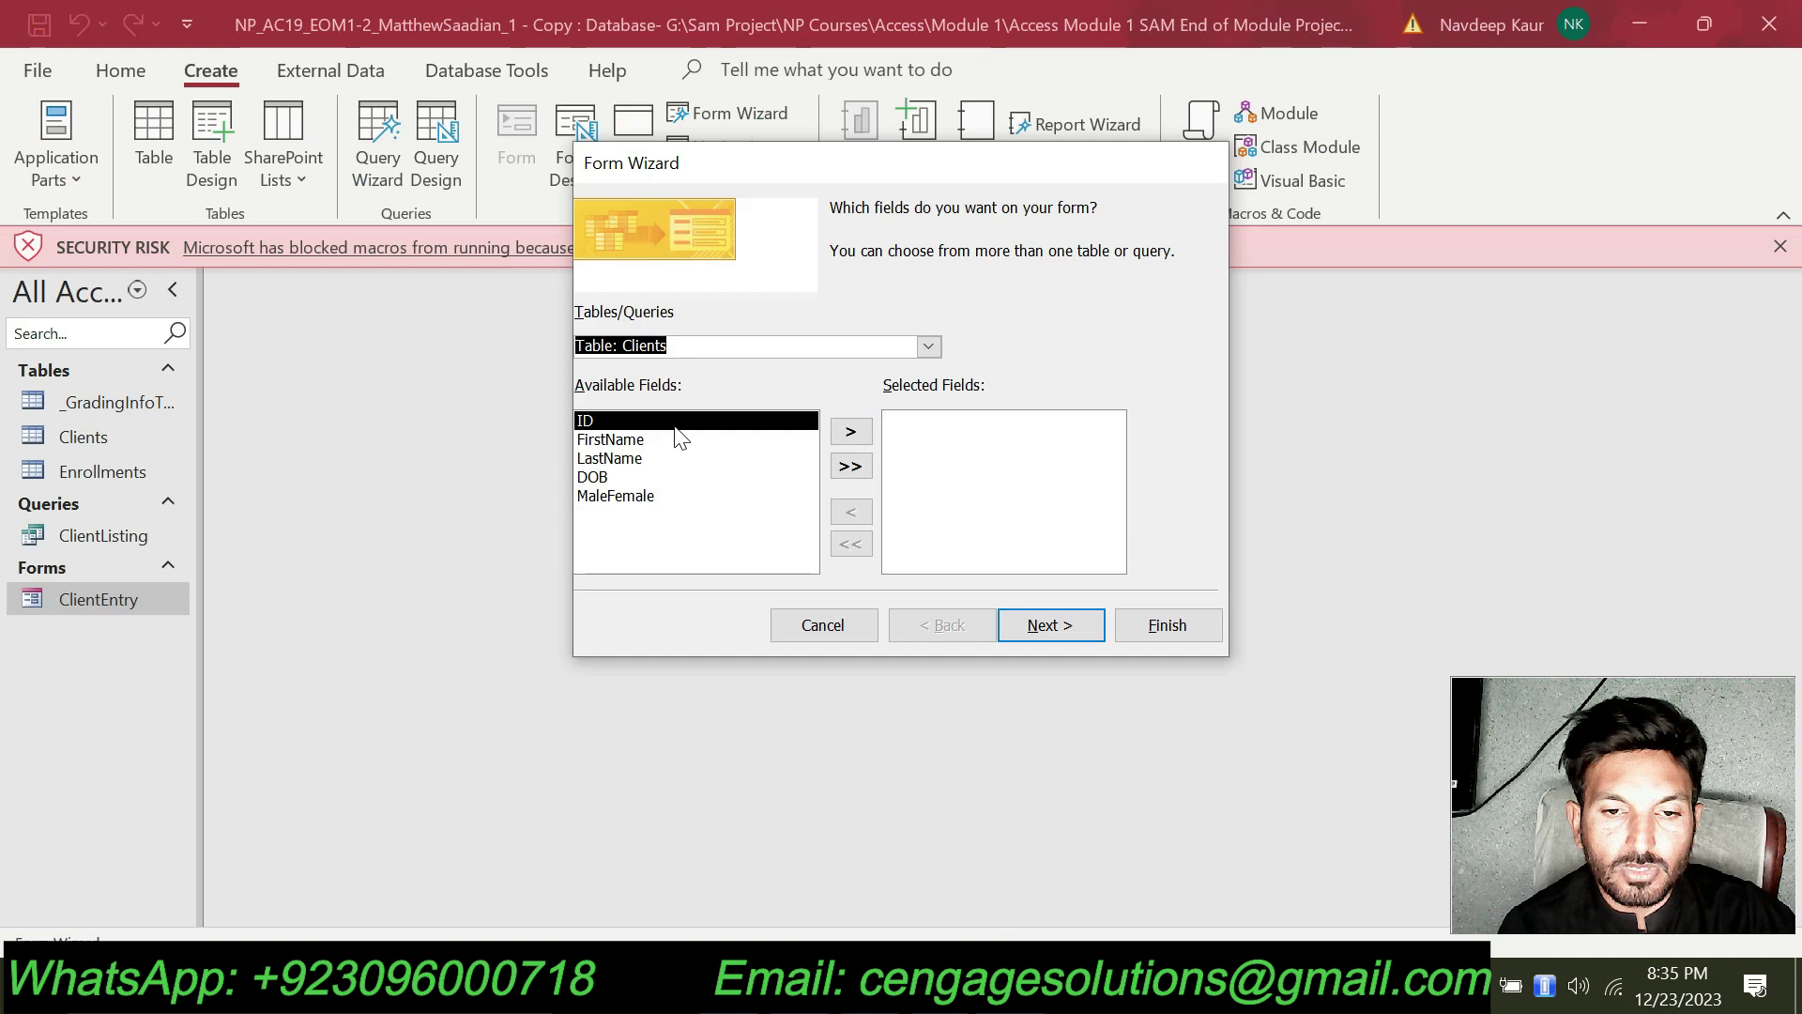
click(852, 433)
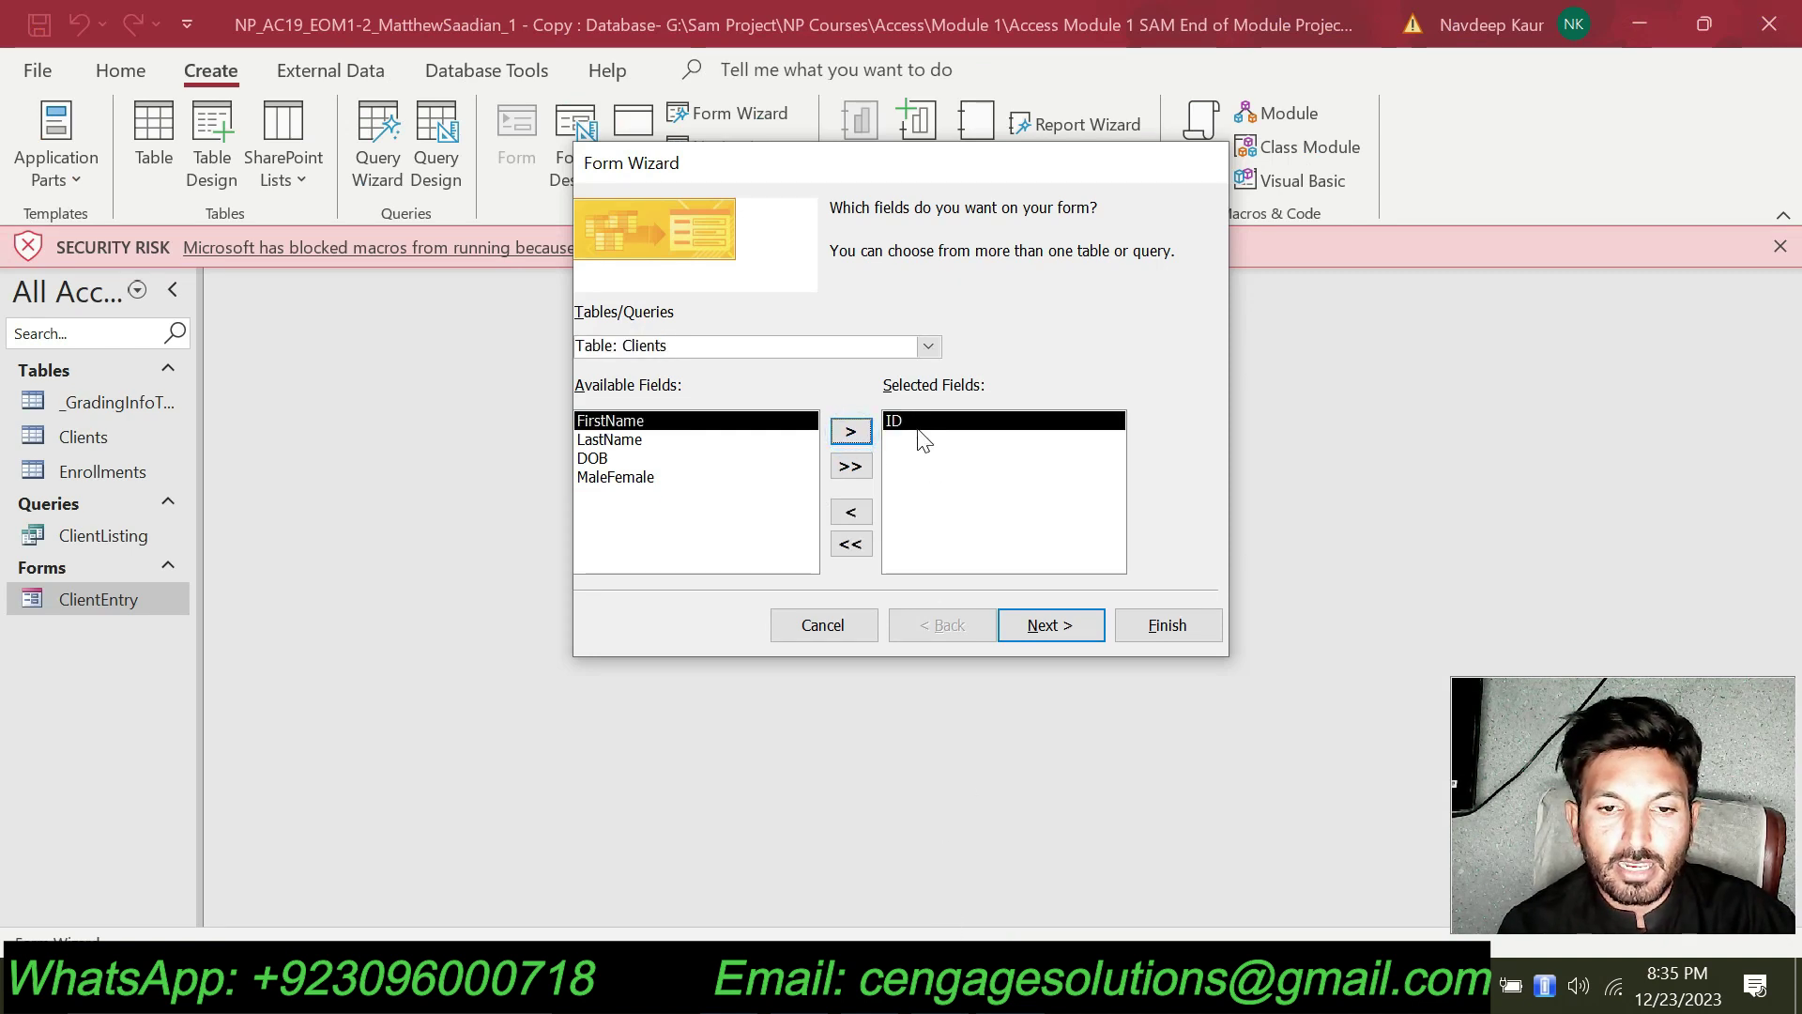
key(alt+Tab)
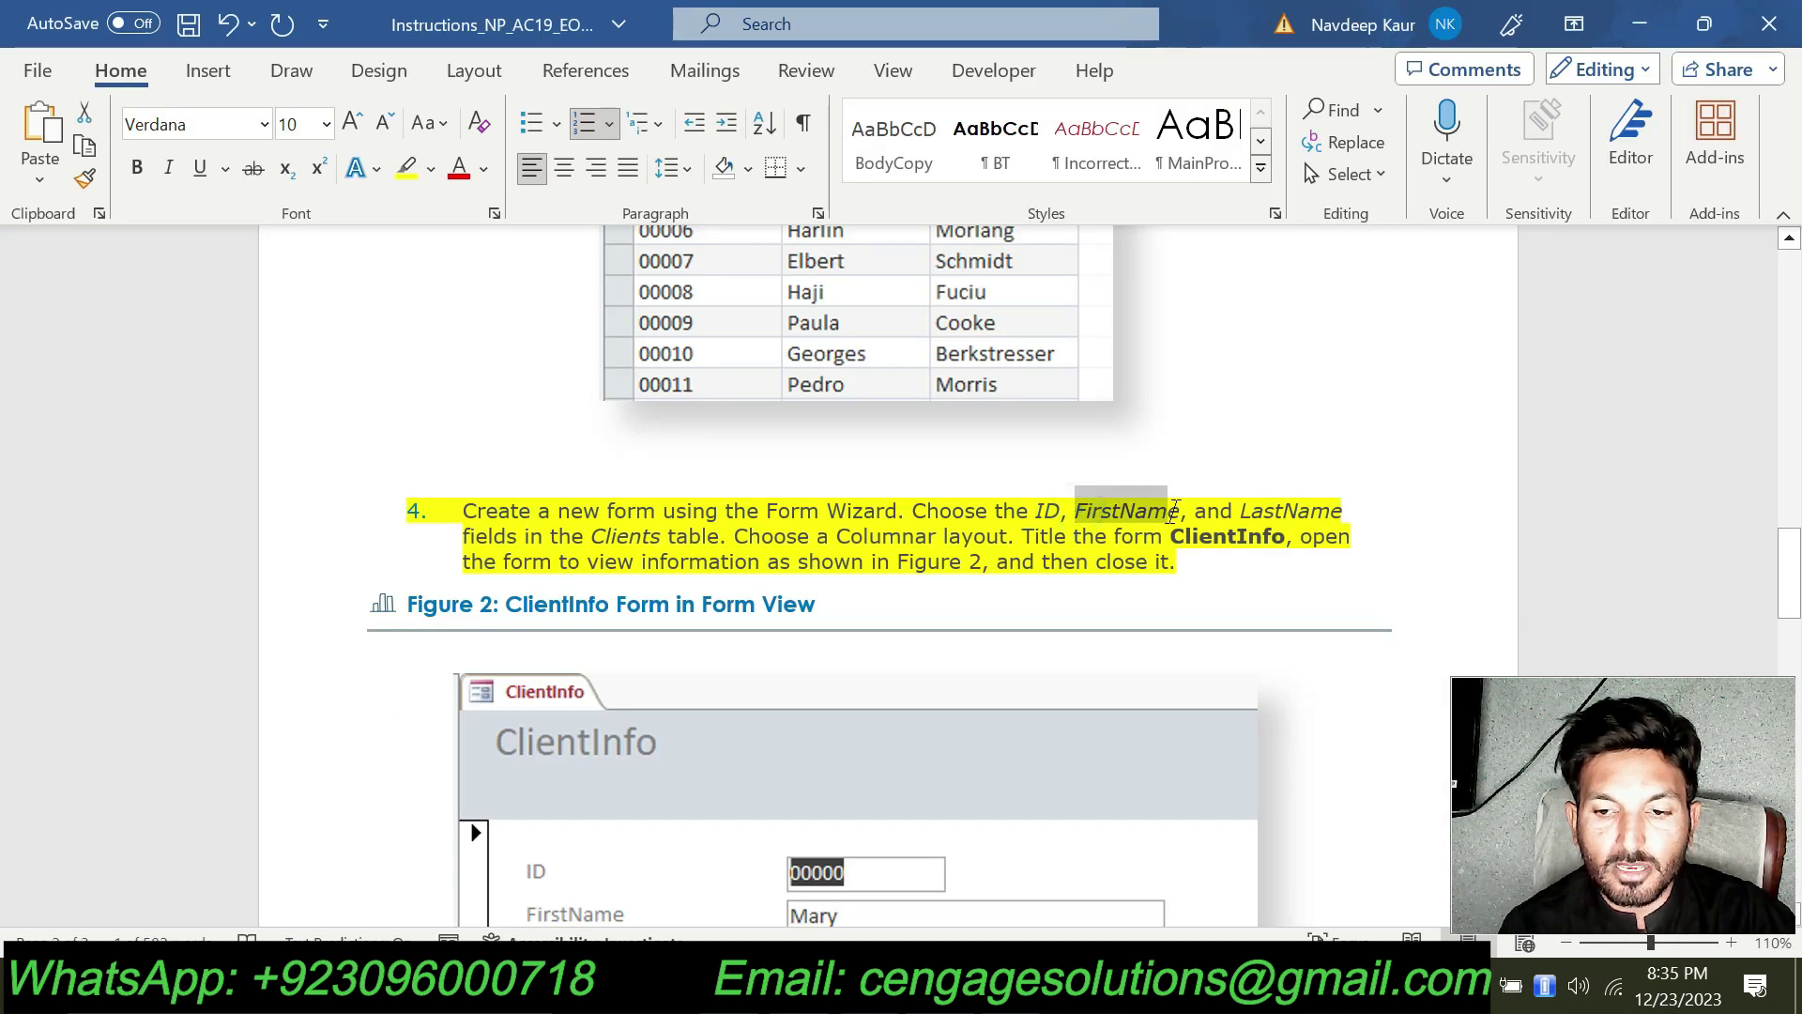
key(alt+Tab)
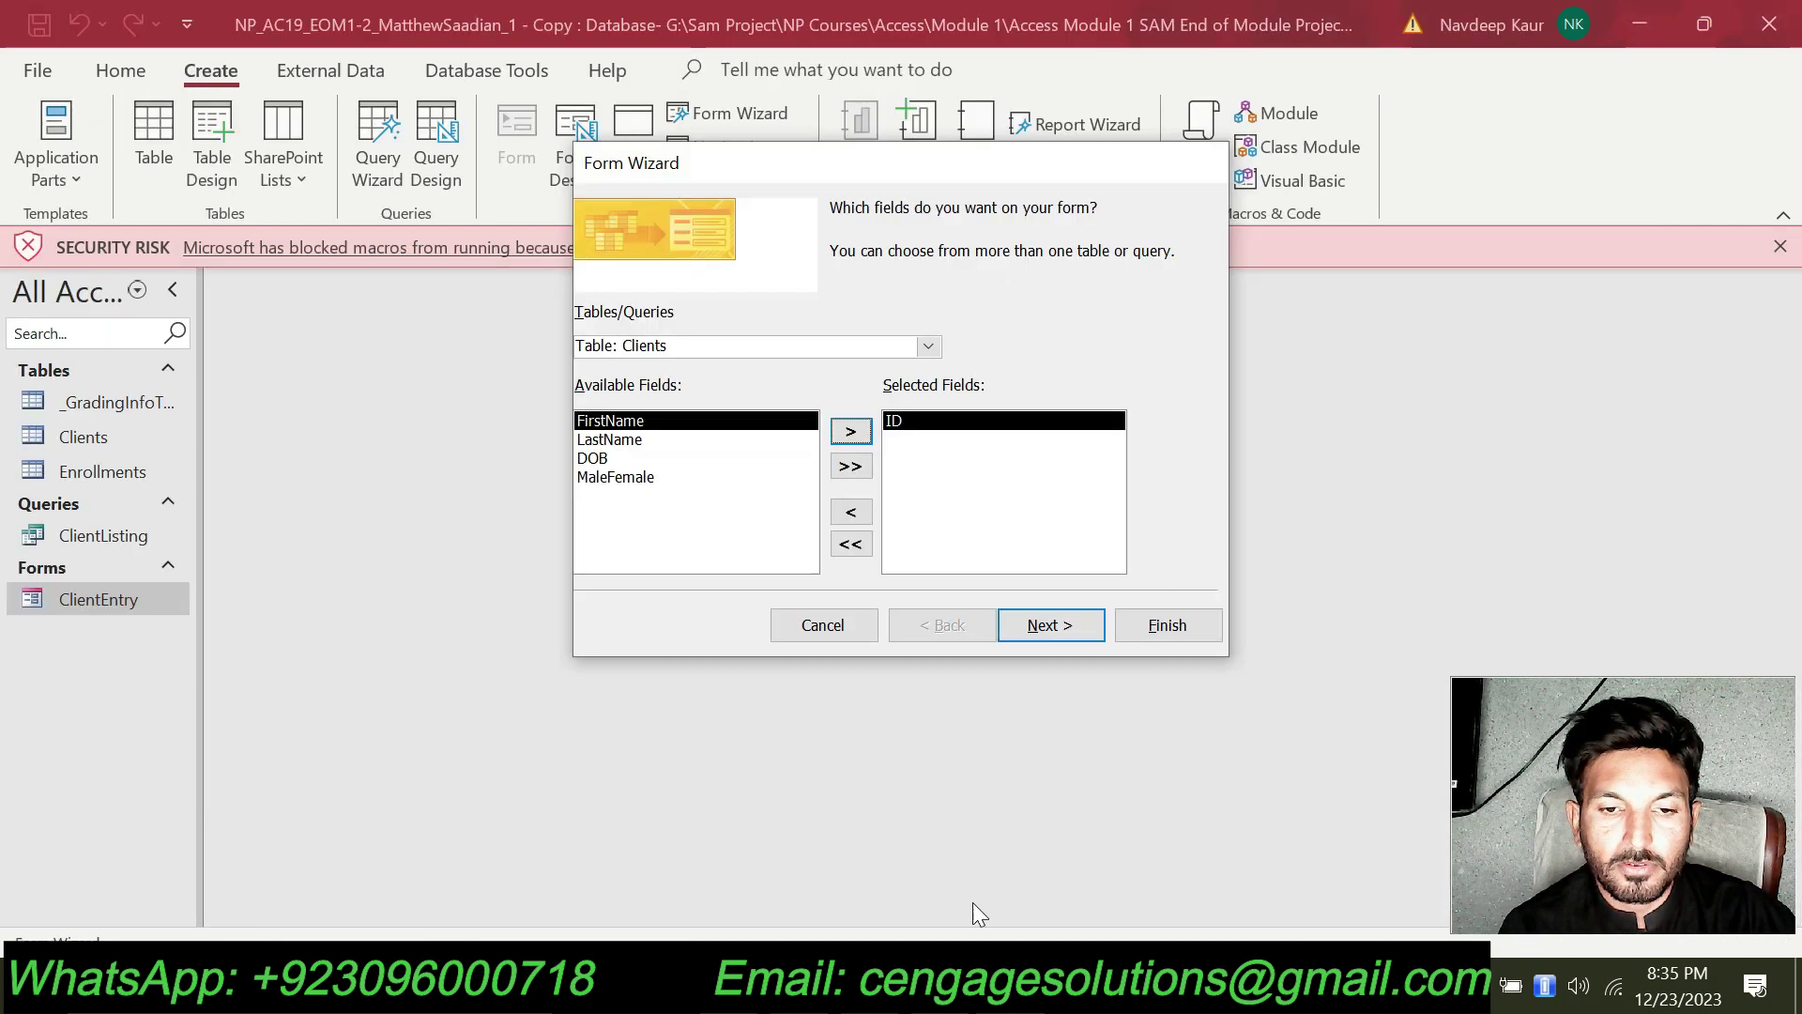
click(850, 432)
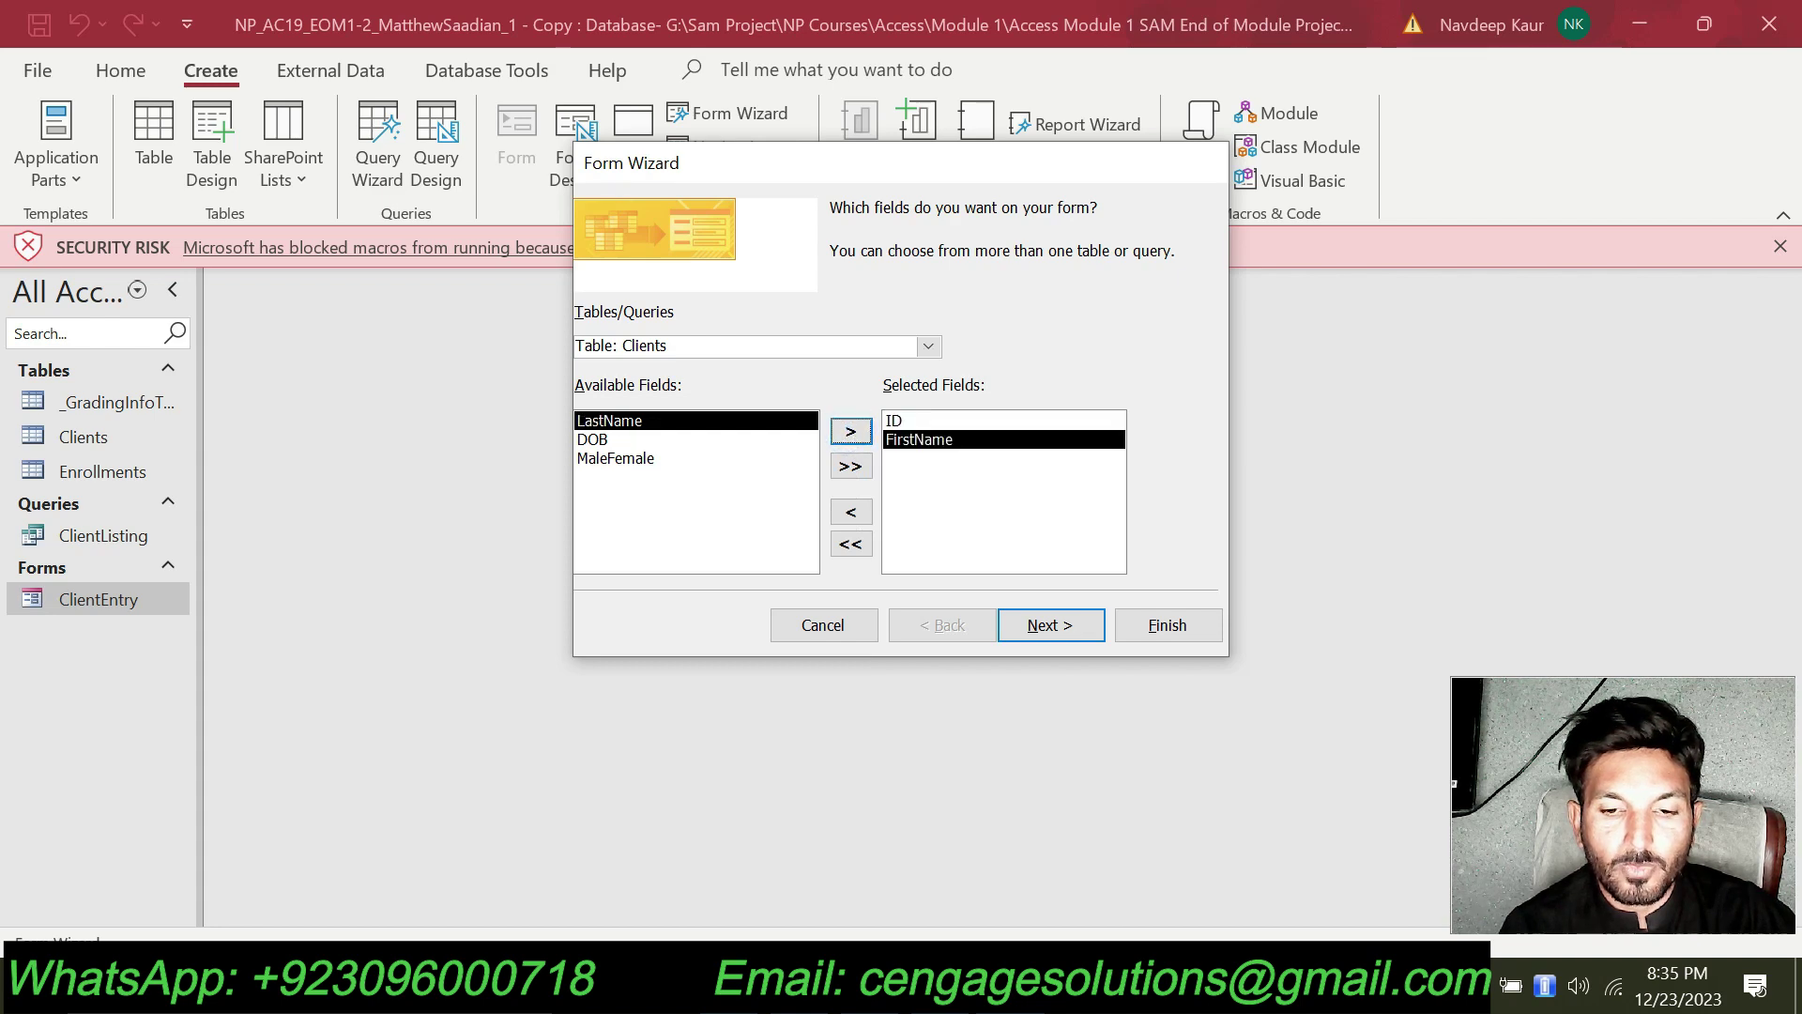
Add the LastName field to the form in Access, and check the selected fields against the Word instructions.
key(alt+Tab)
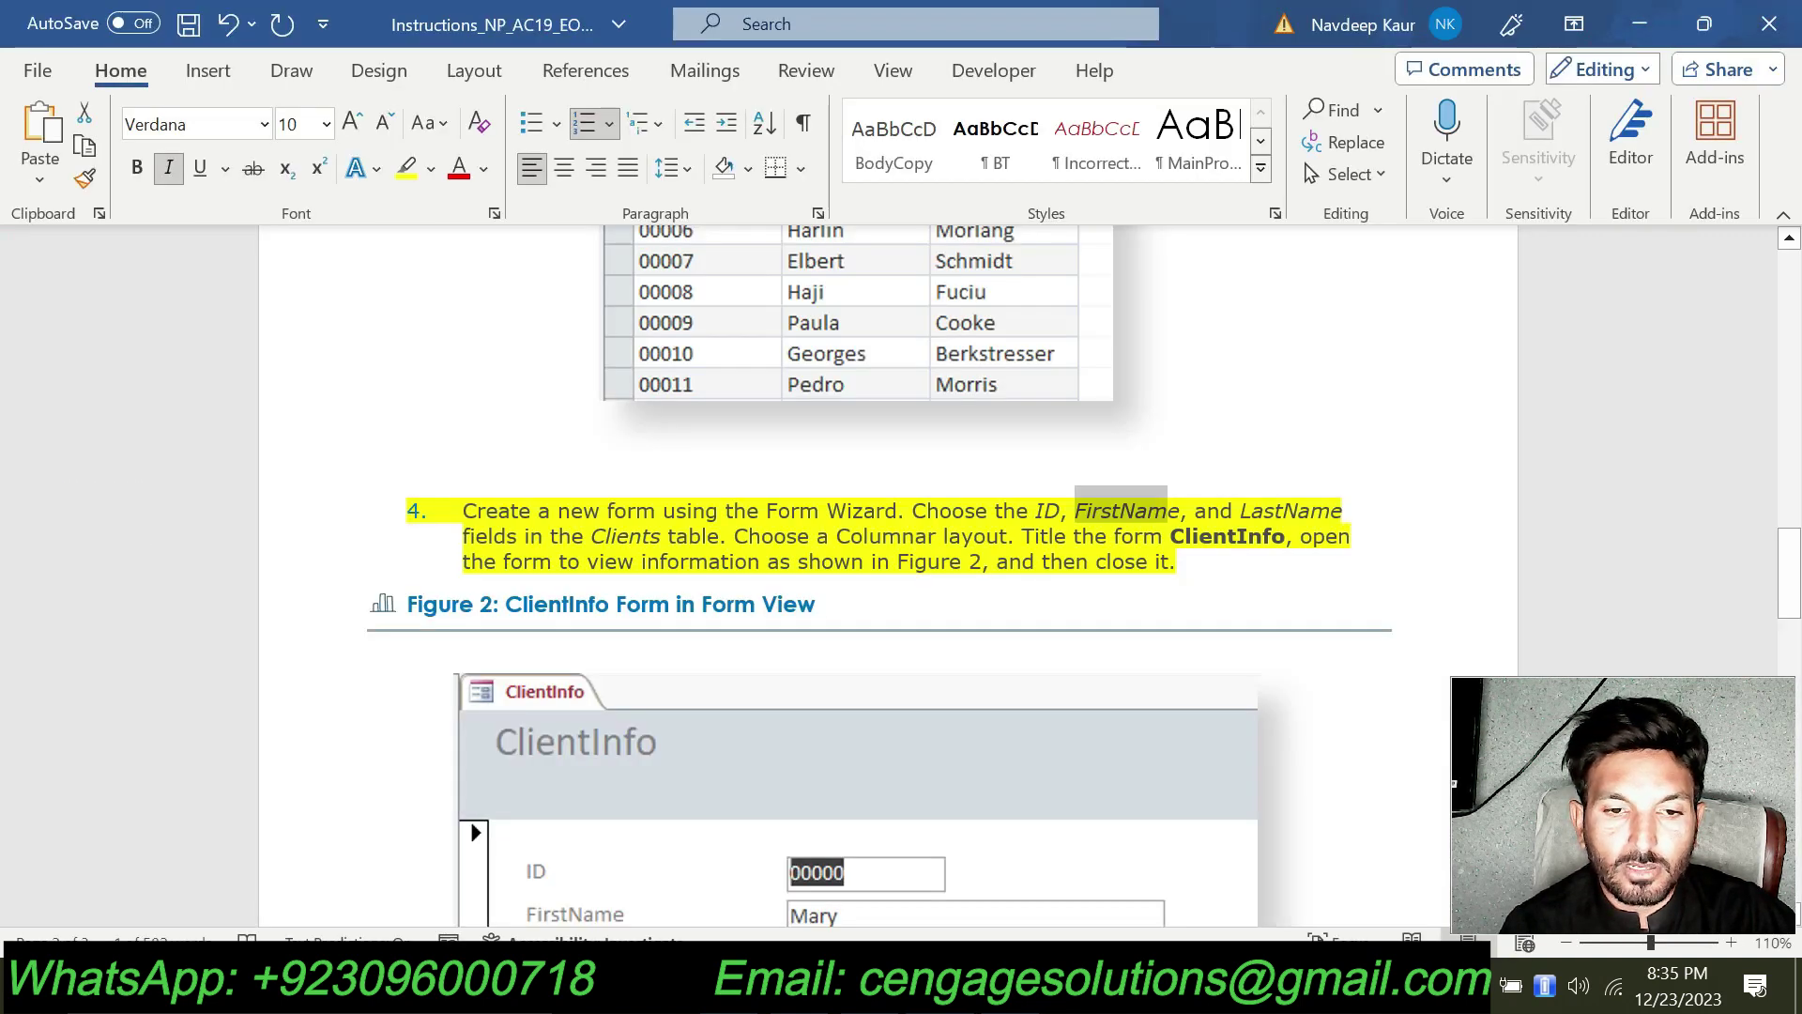
key(alt+Tab)
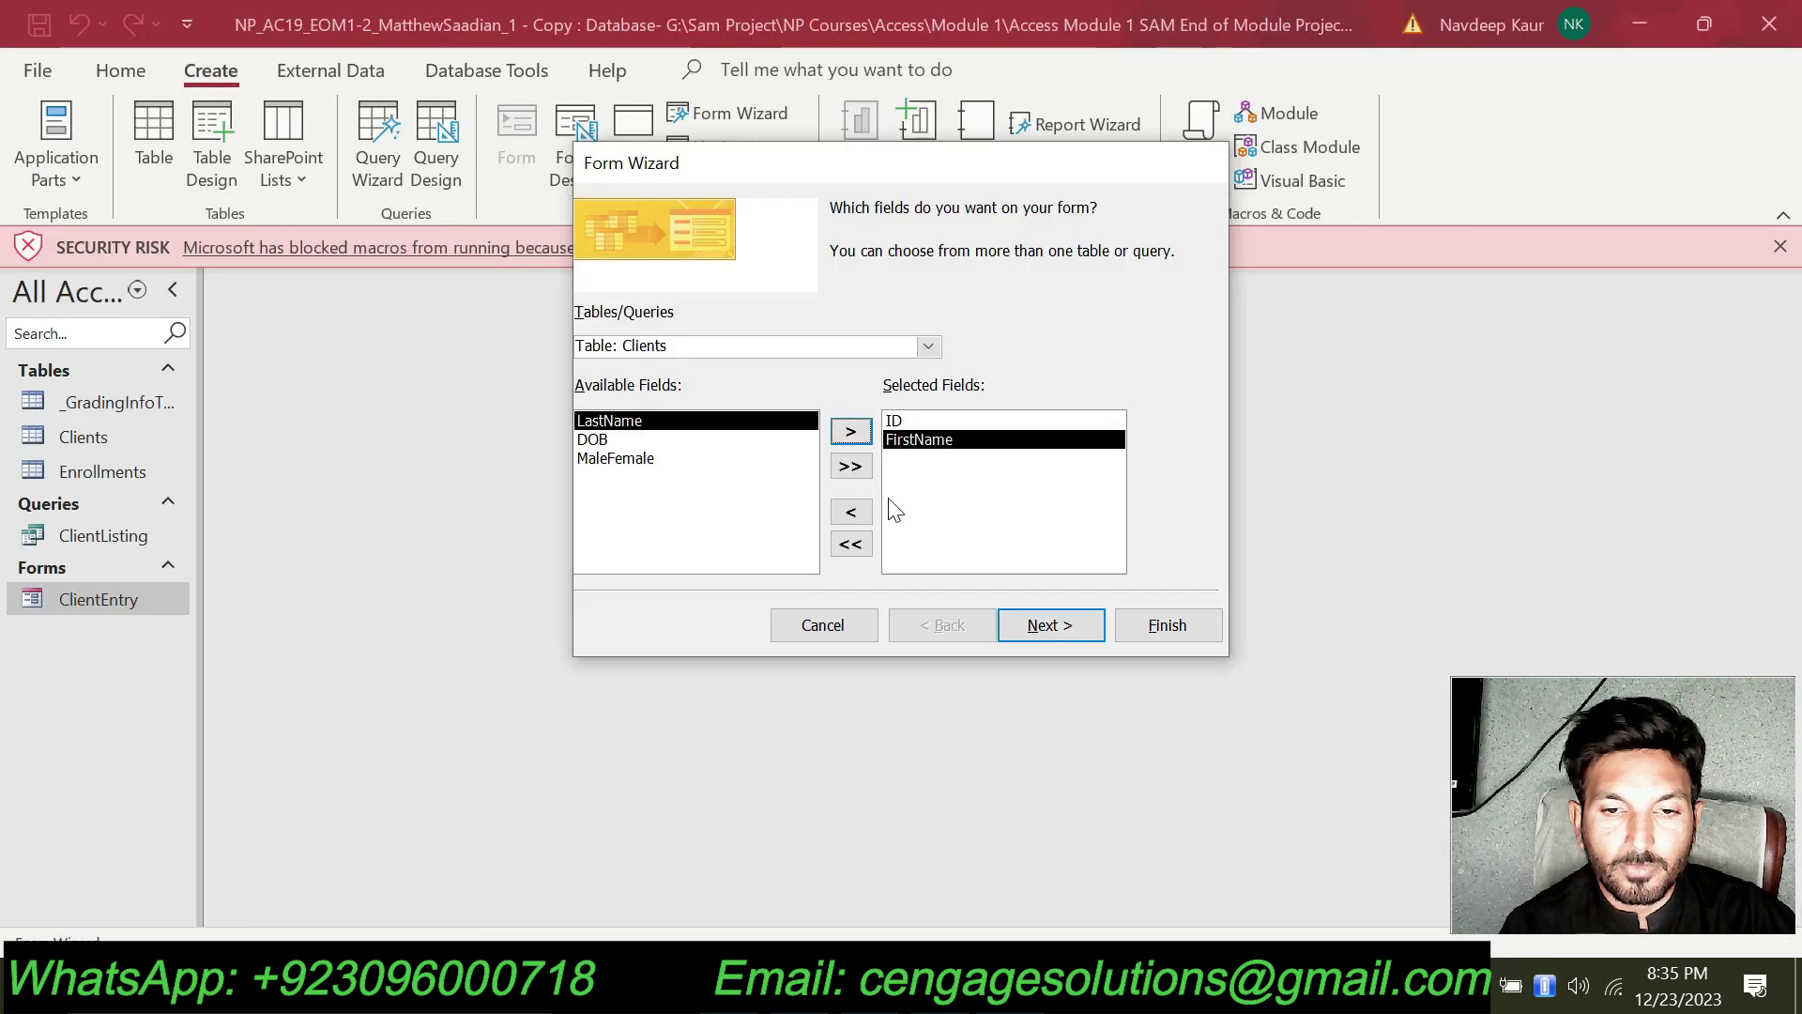
click(850, 431)
key(alt+Tab)
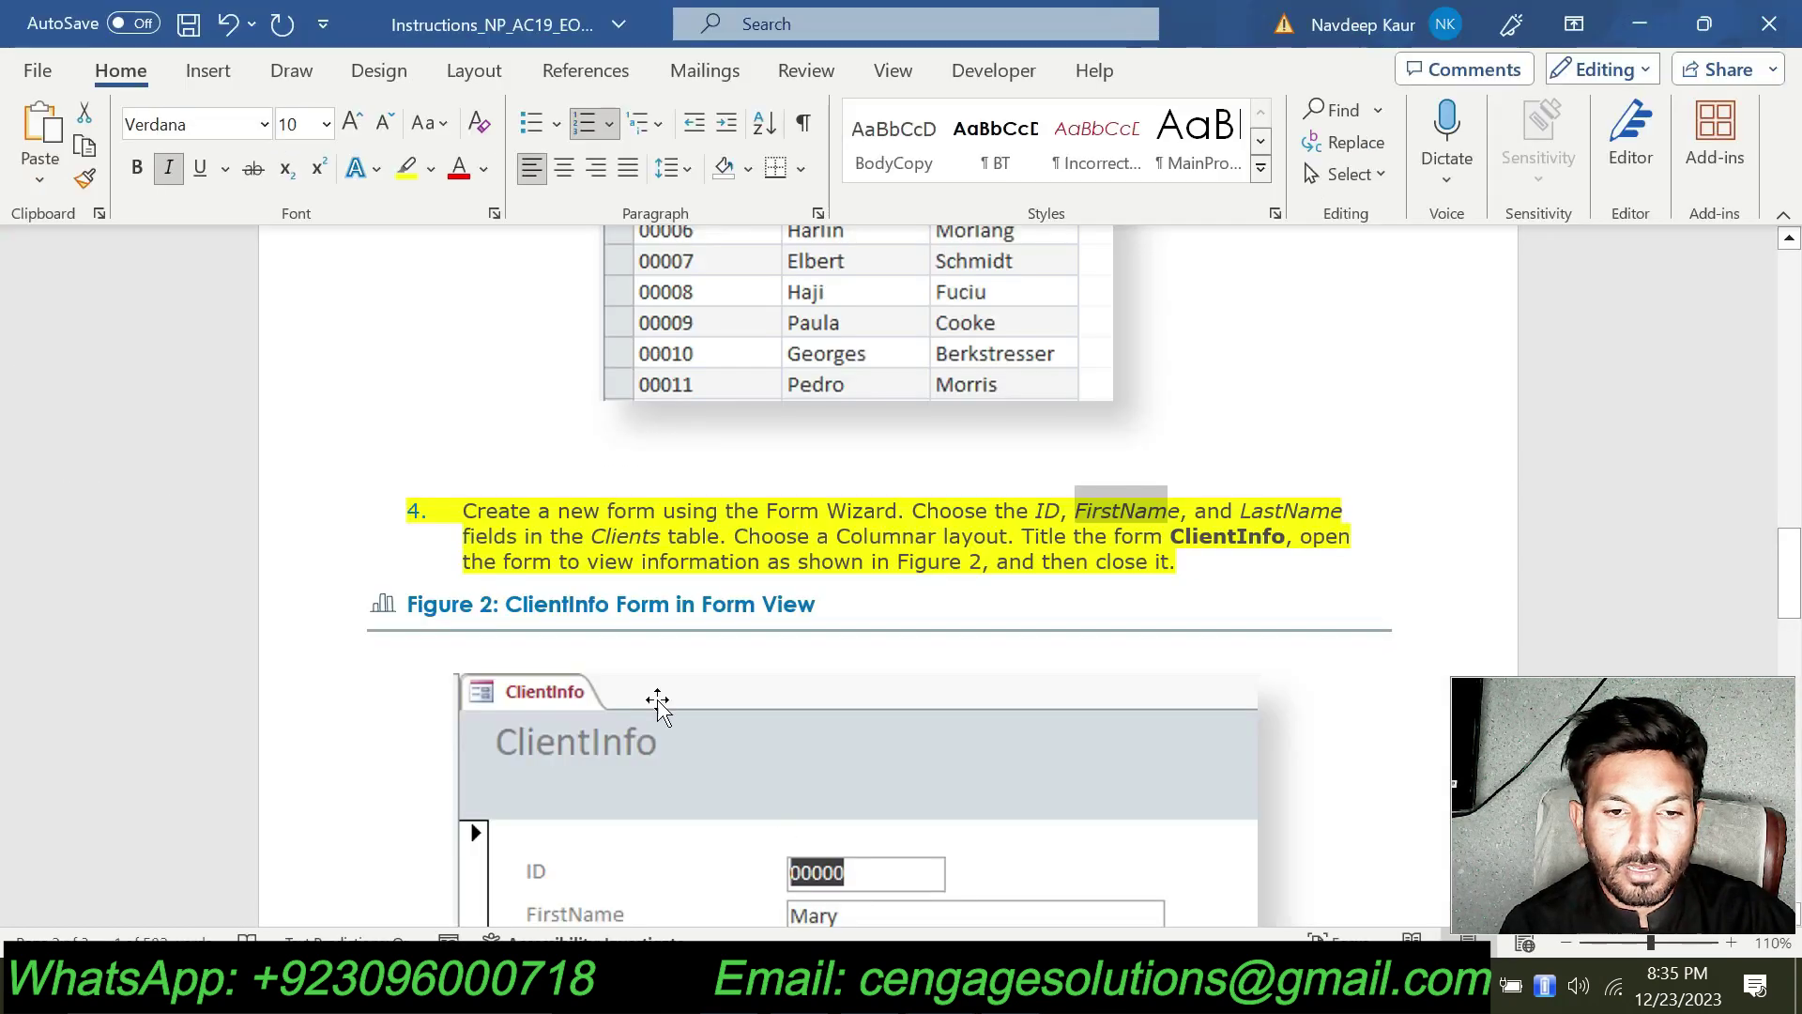
key(alt+Tab)
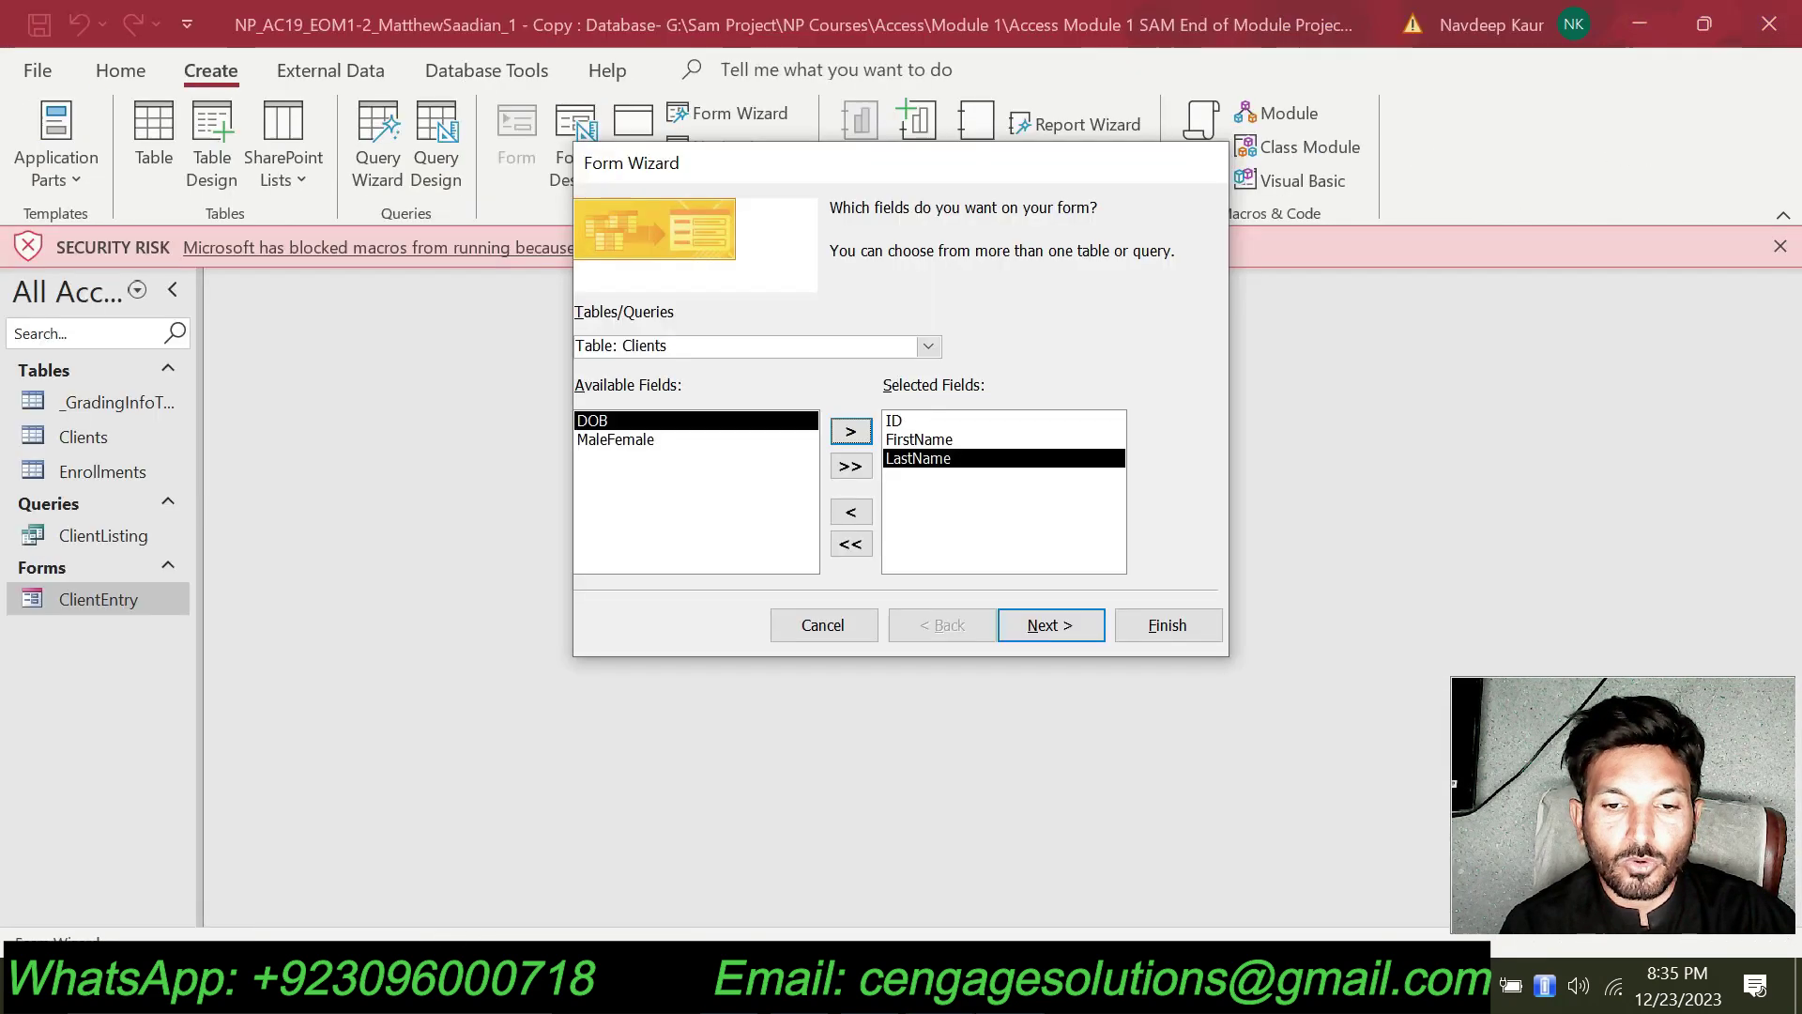
click(941, 419)
click(947, 439)
click(948, 459)
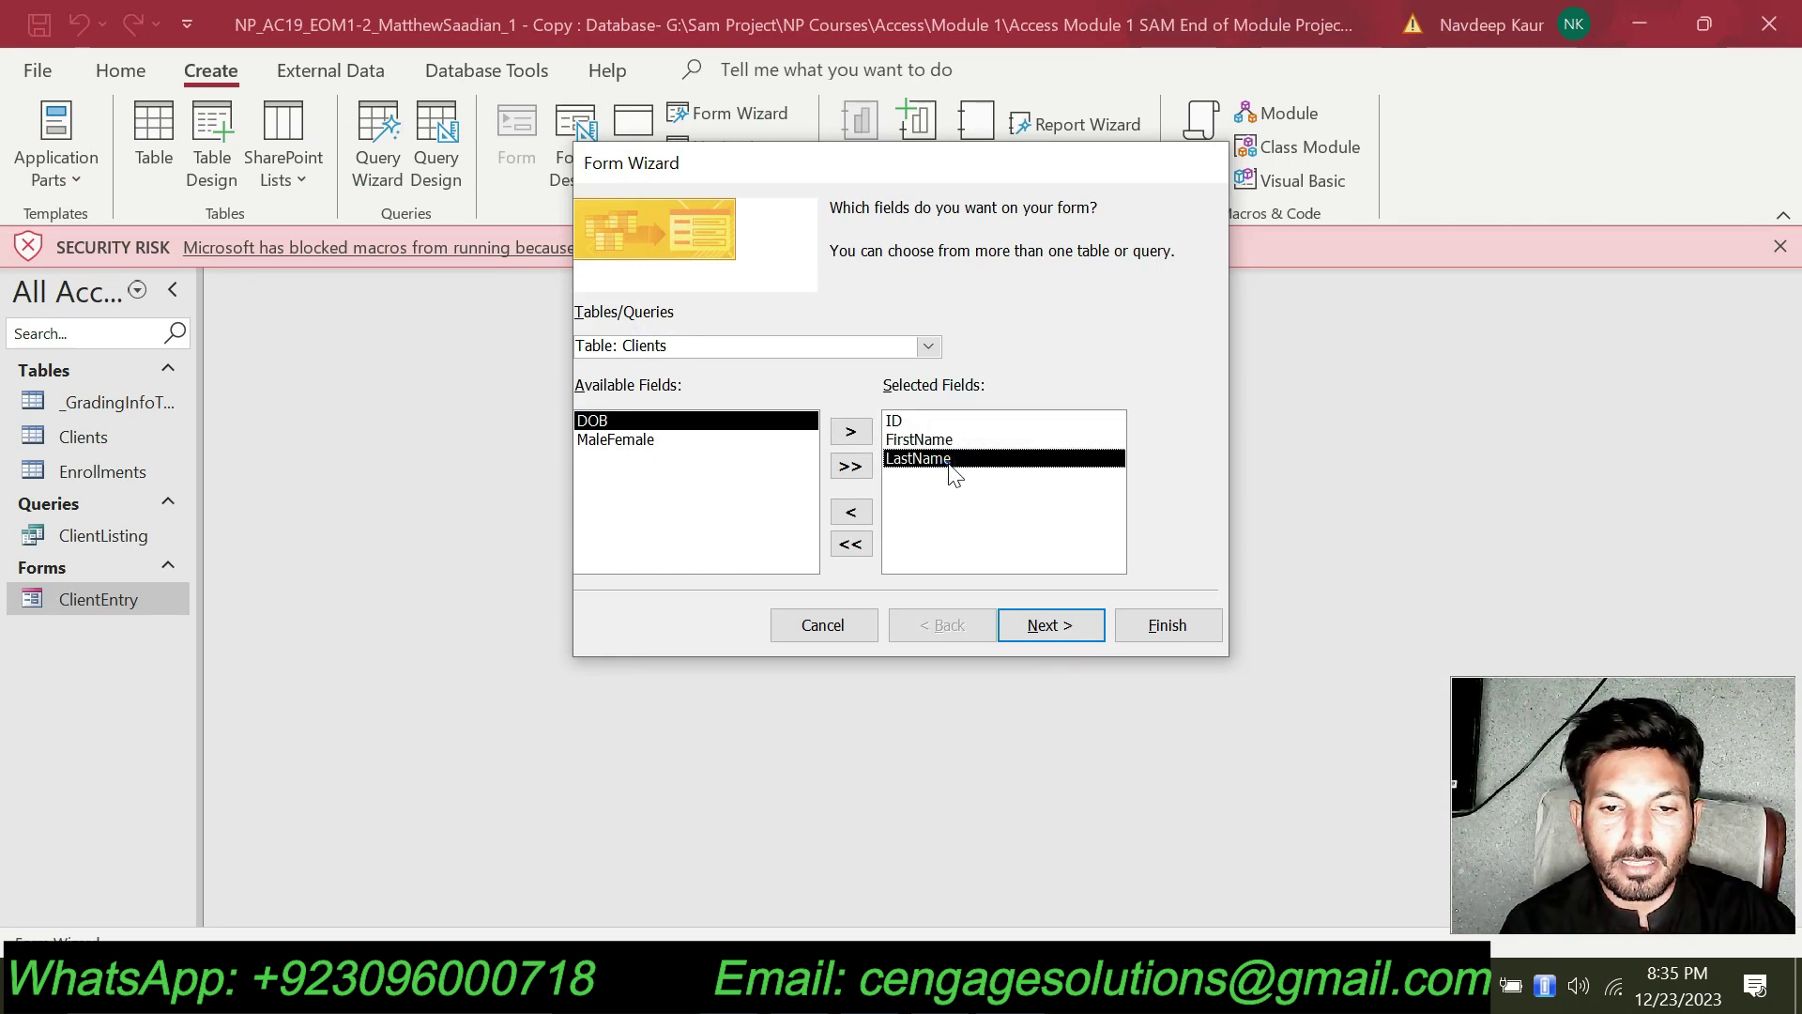
Check the required layout in Word, and advance the Access form wizard to its title page with the Columnar layout.
click(1044, 630)
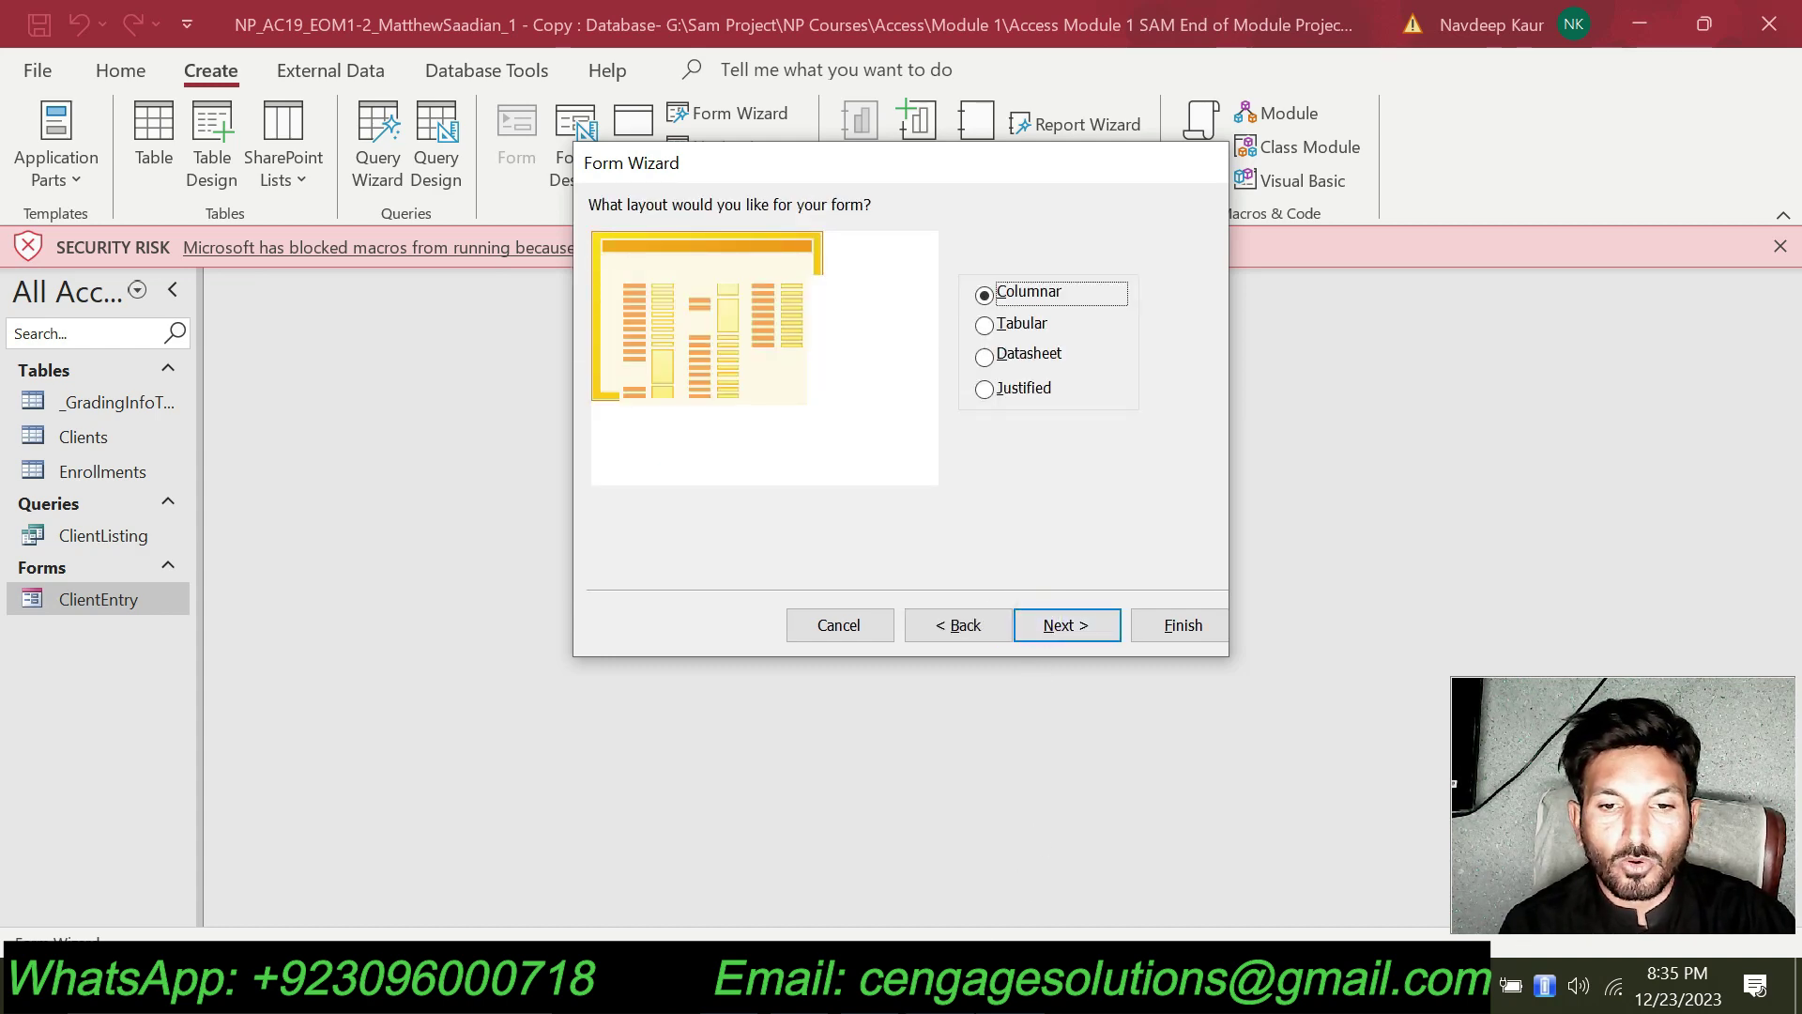
key(alt+Tab)
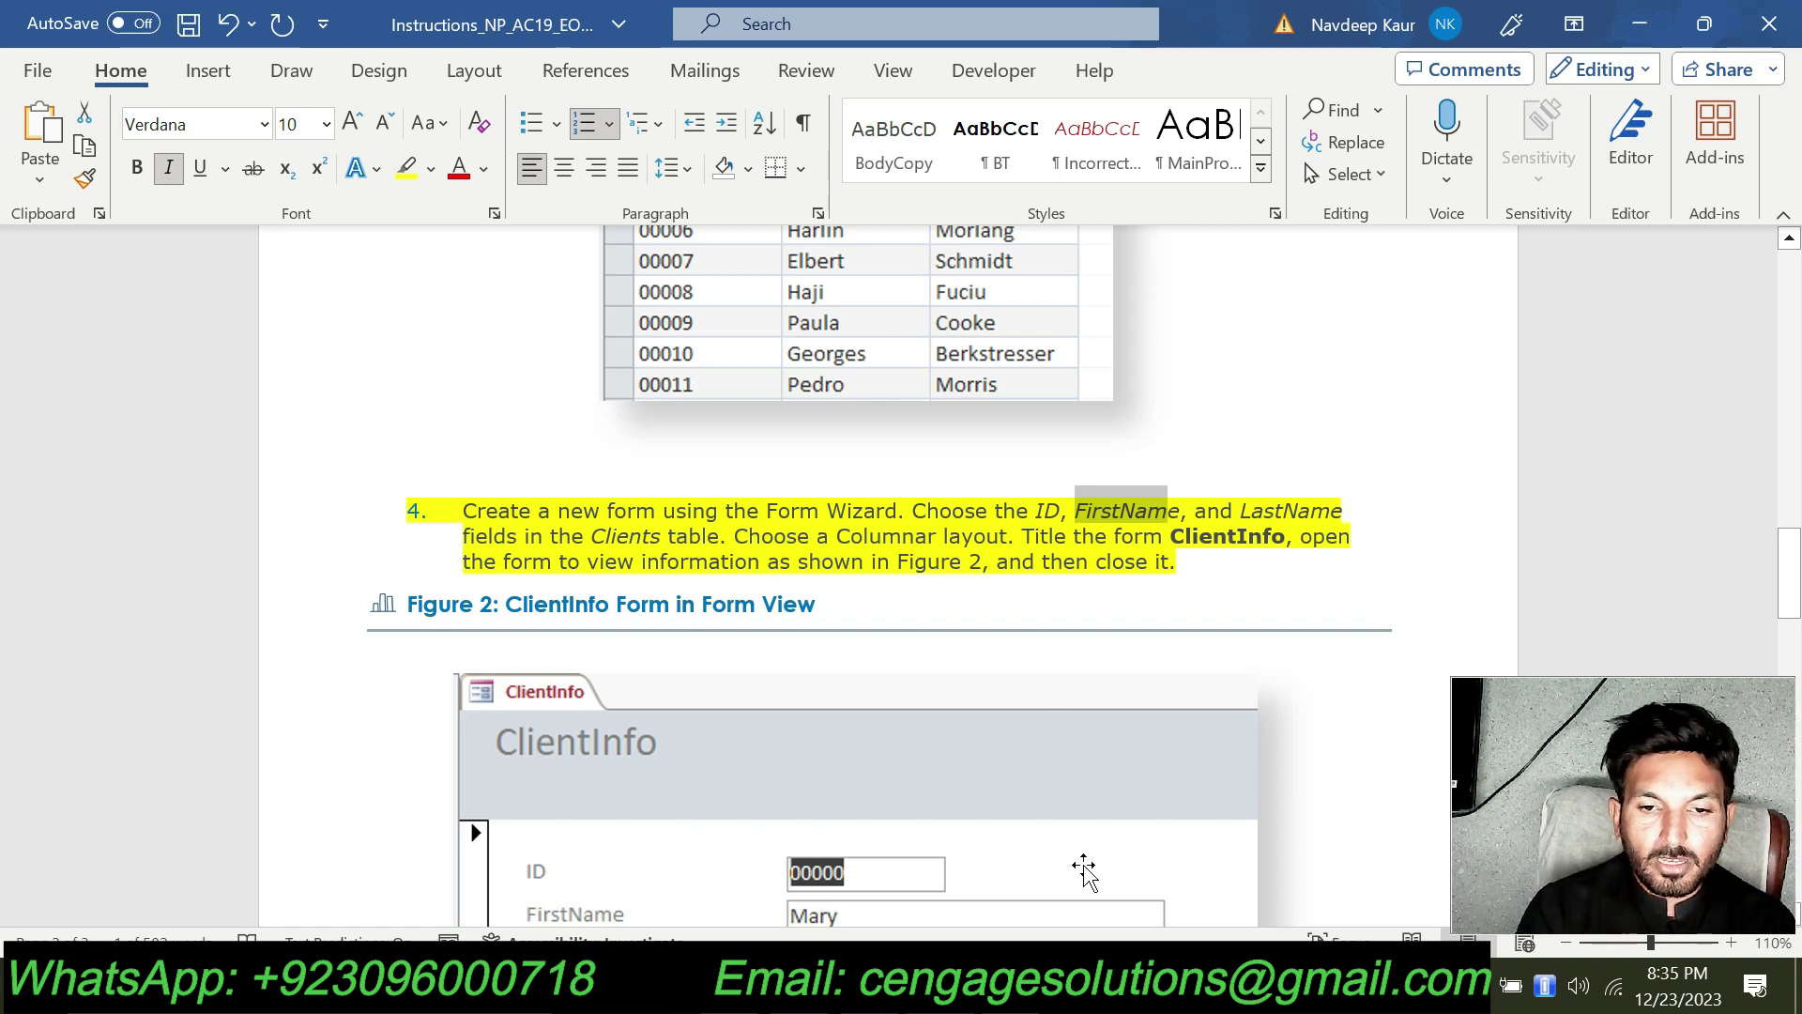
key(alt+Tab)
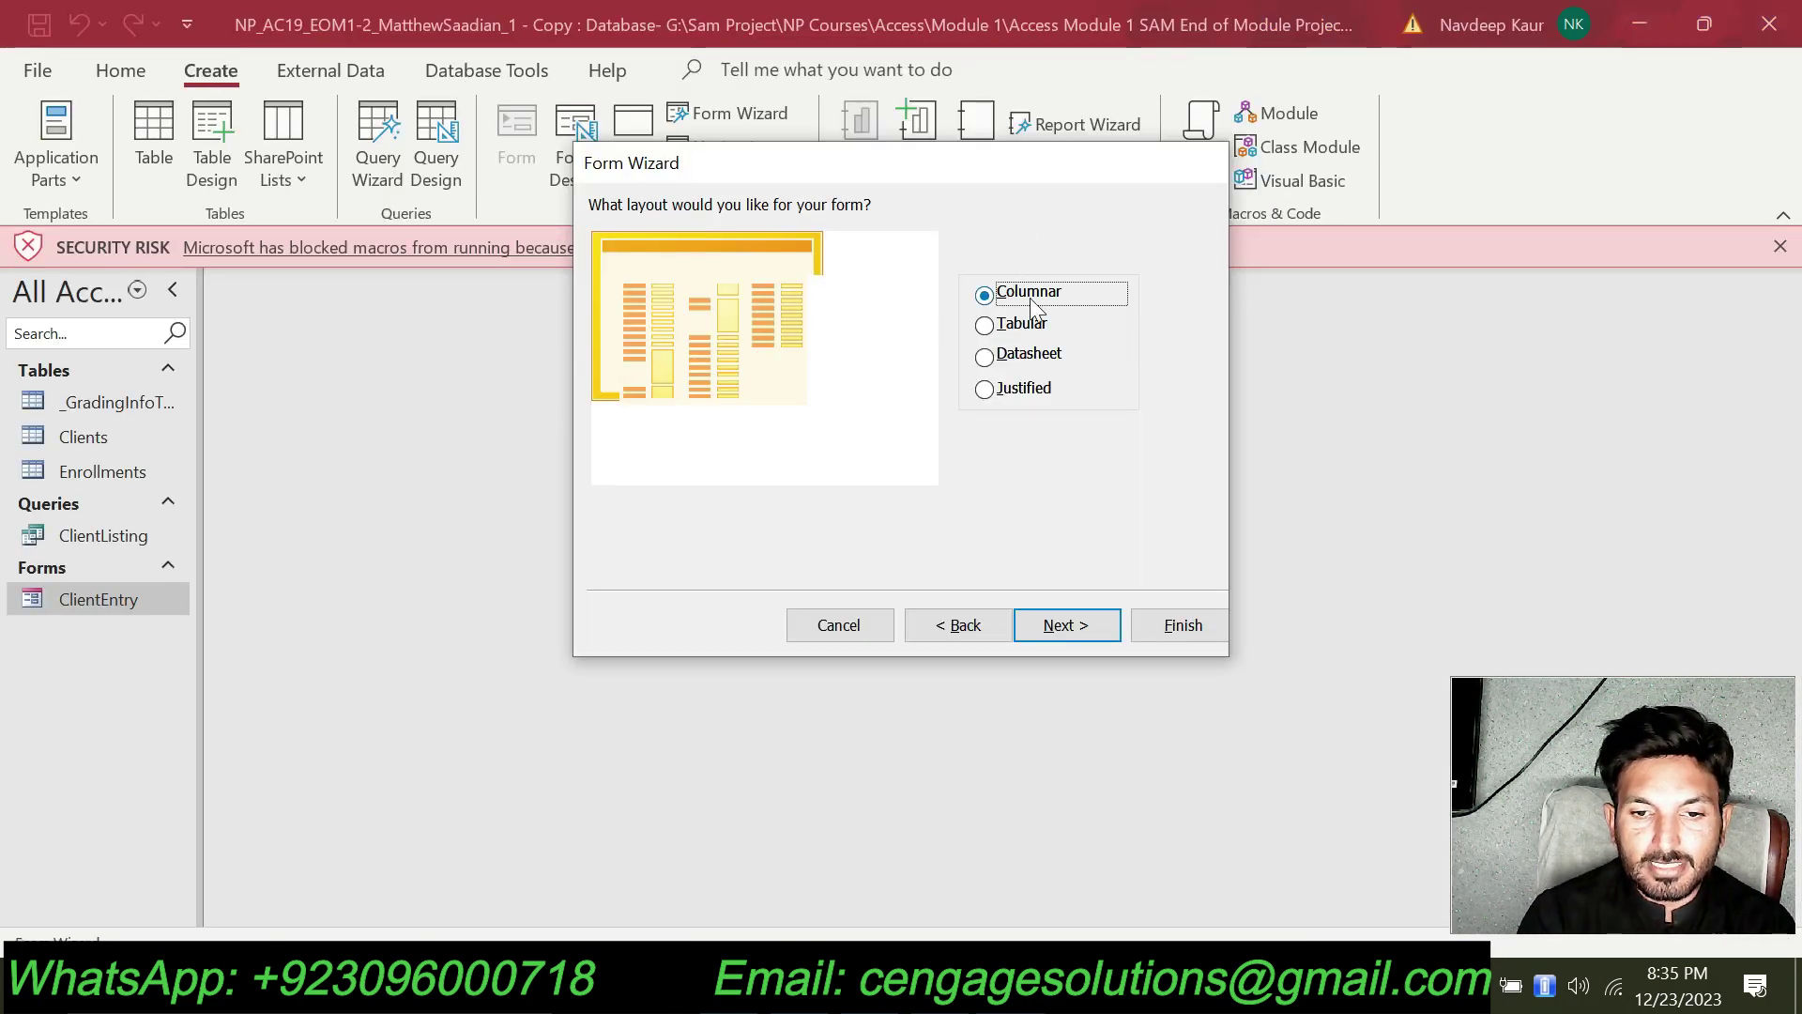
click(1059, 622)
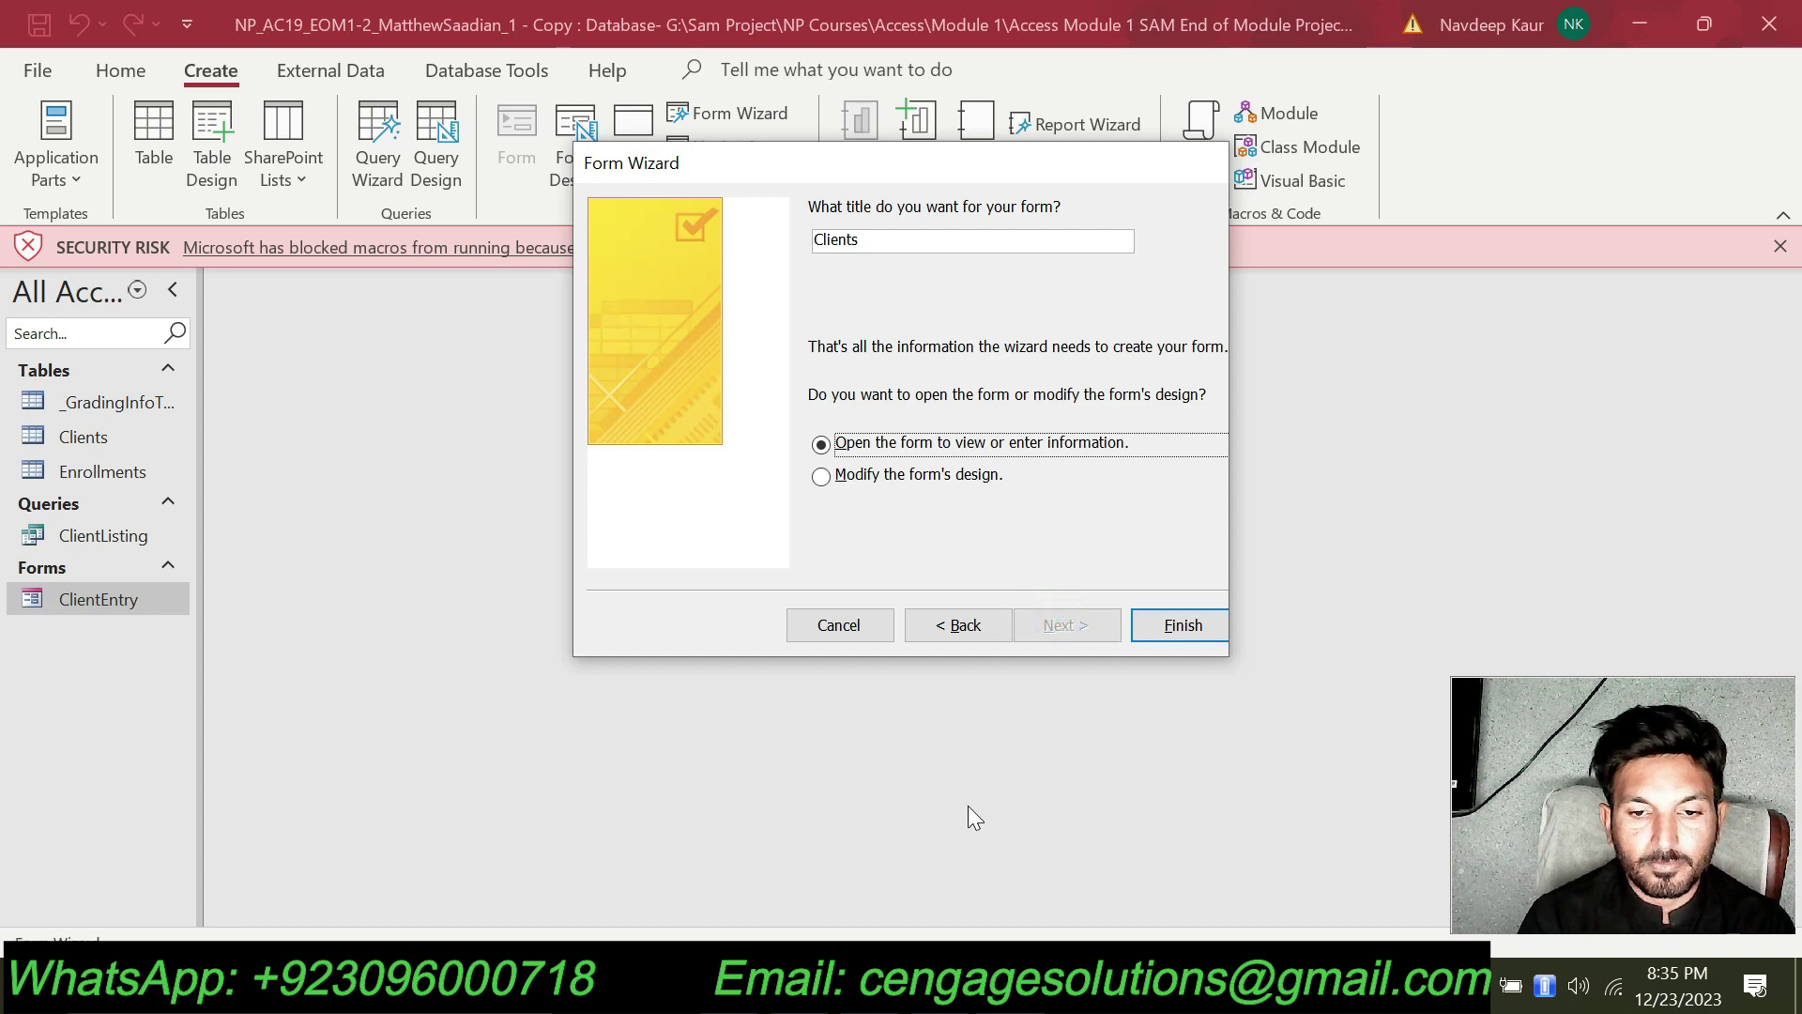
Copy the form name from Word, and finish the Access wizard with the title ClientInfo, opening the form to view information.
key(alt+Tab)
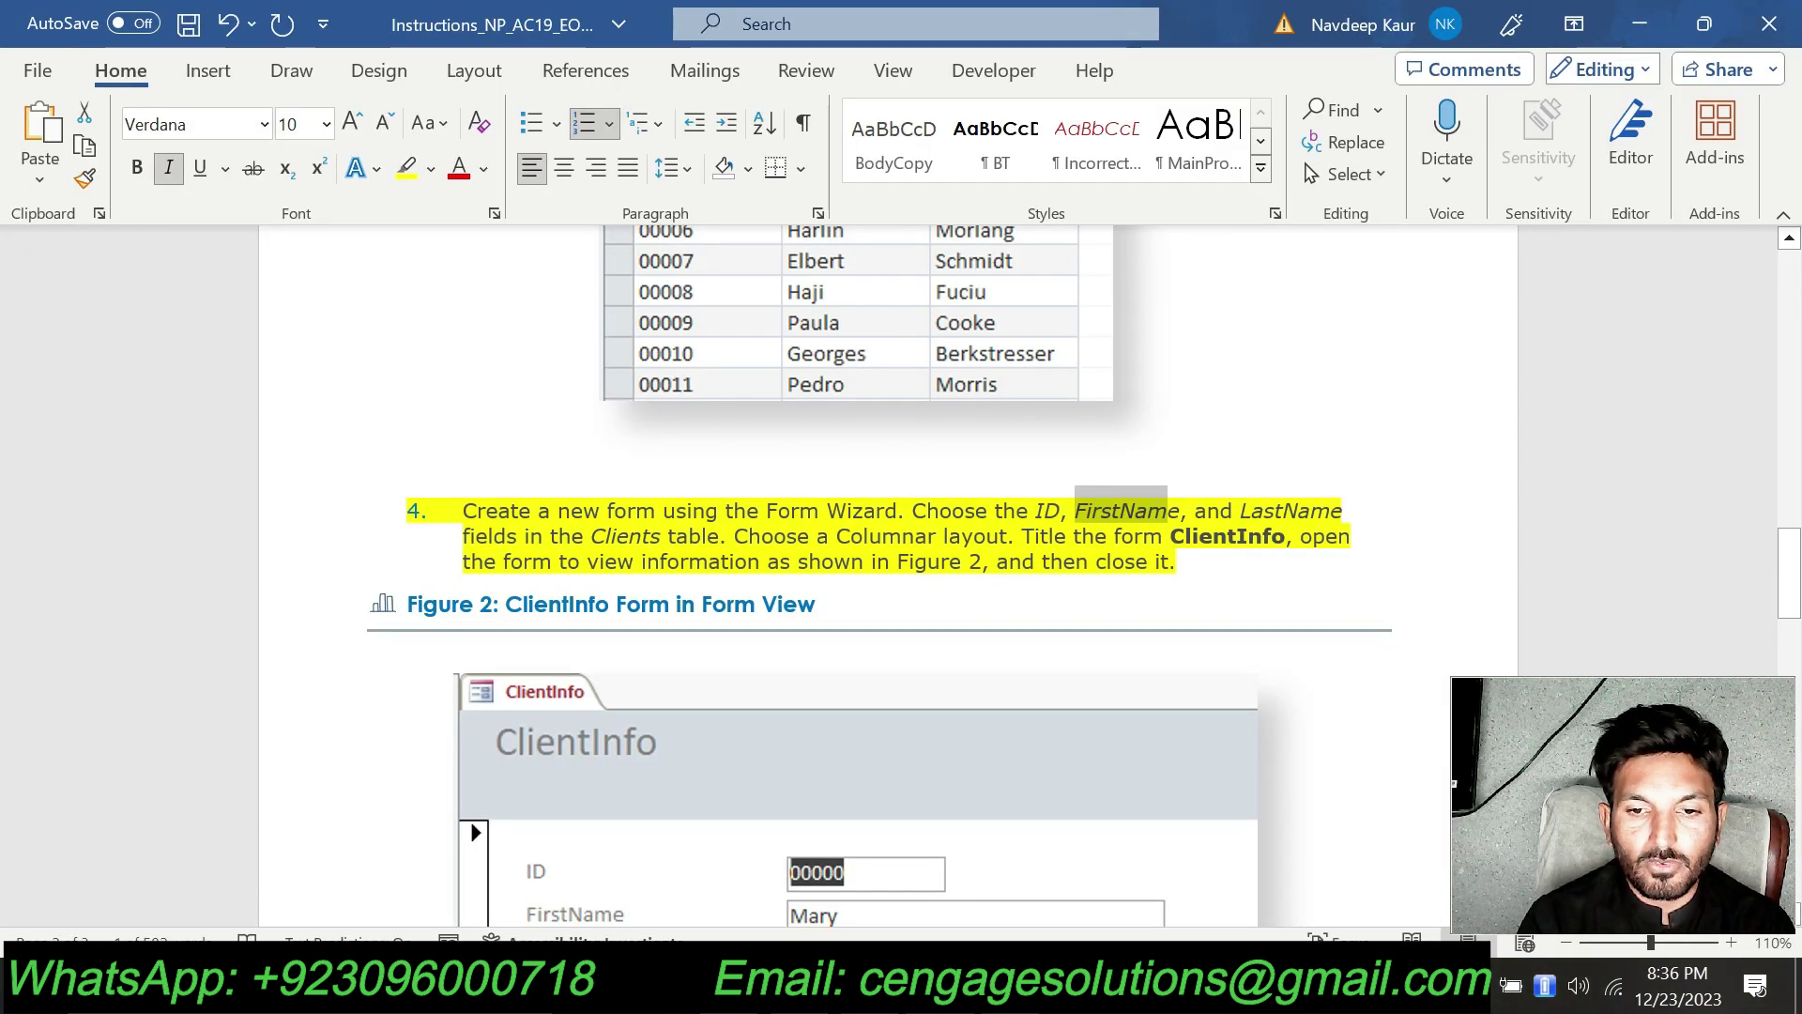
double_click(1227, 536)
key(ctrl+c)
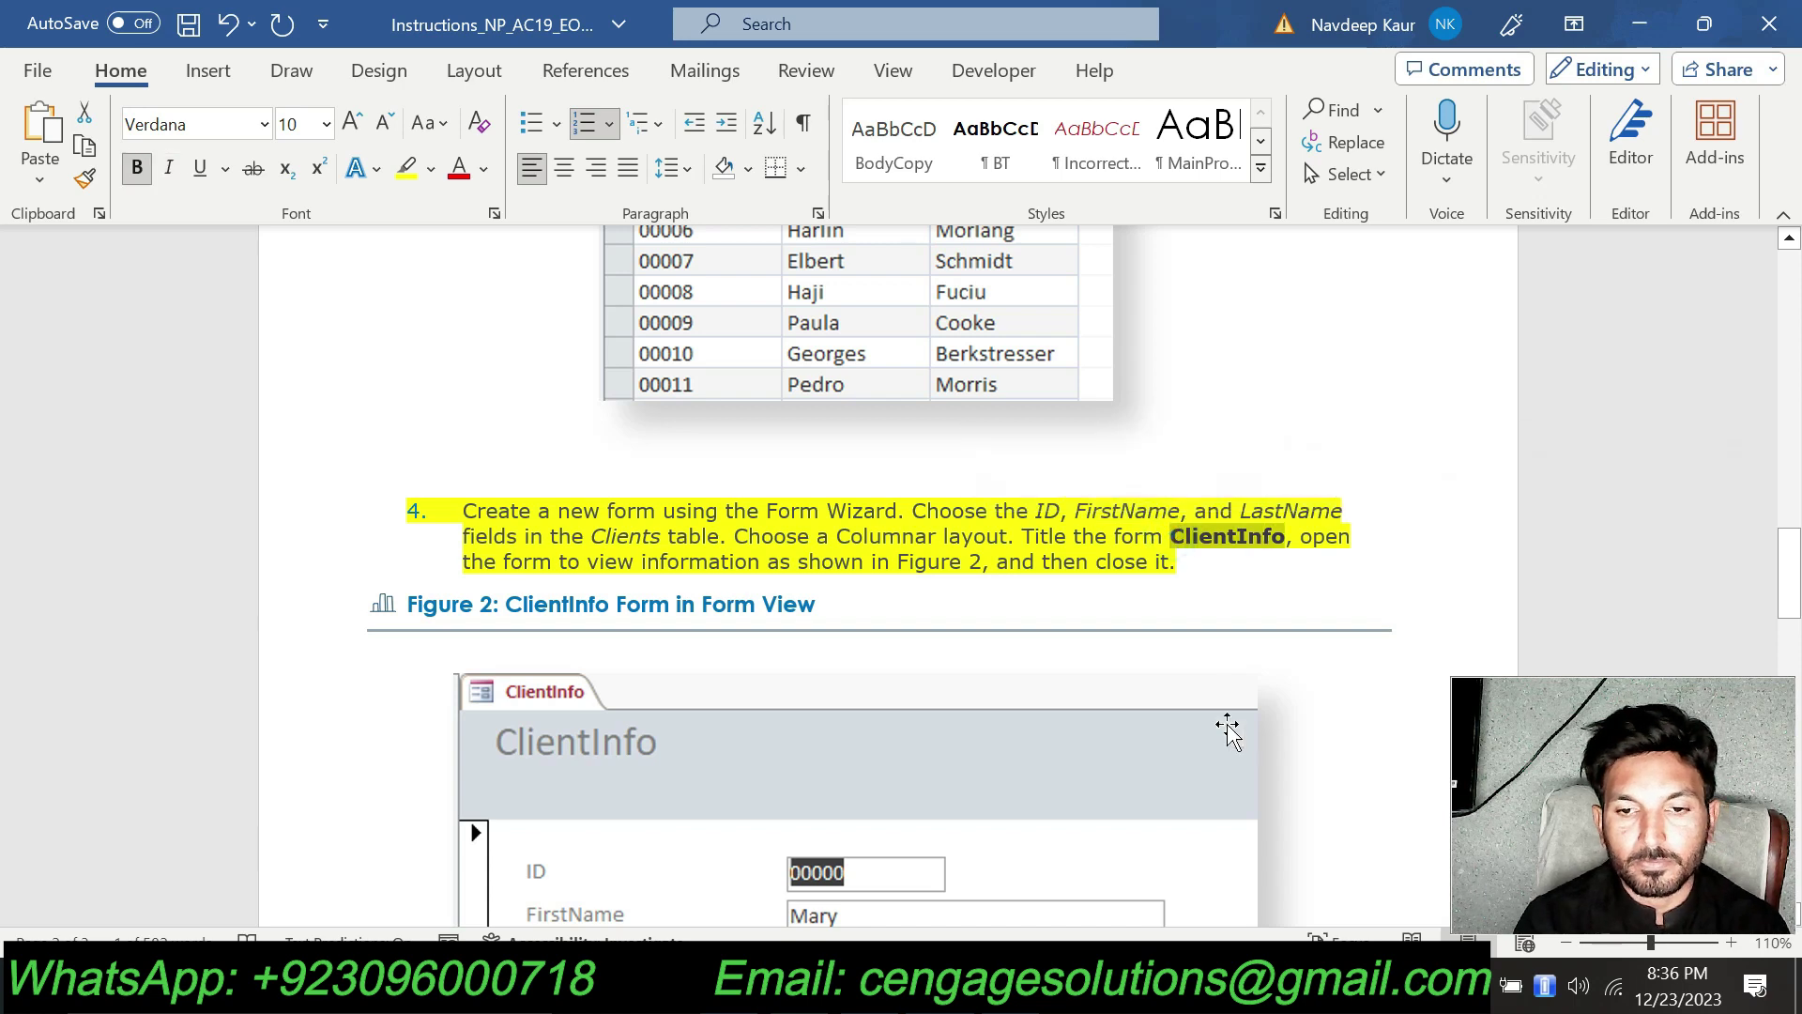
key(alt+Tab)
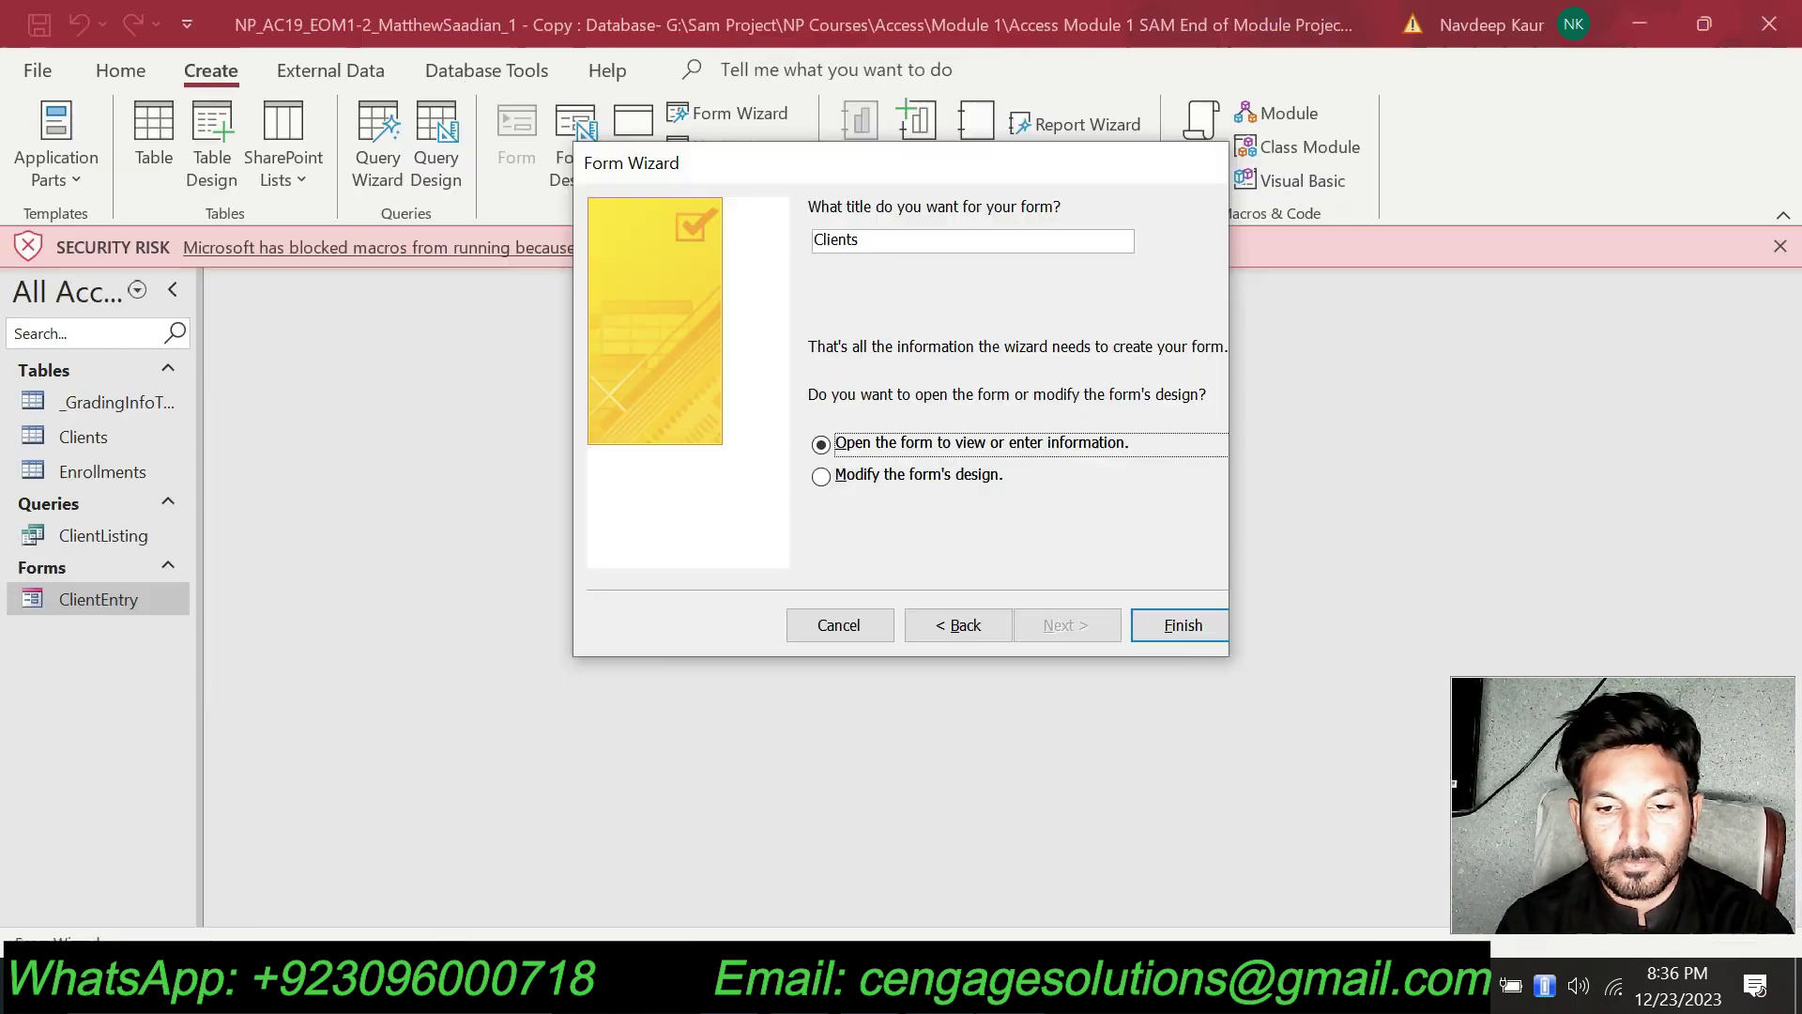
double_click(899, 240)
key(ctrl+v)
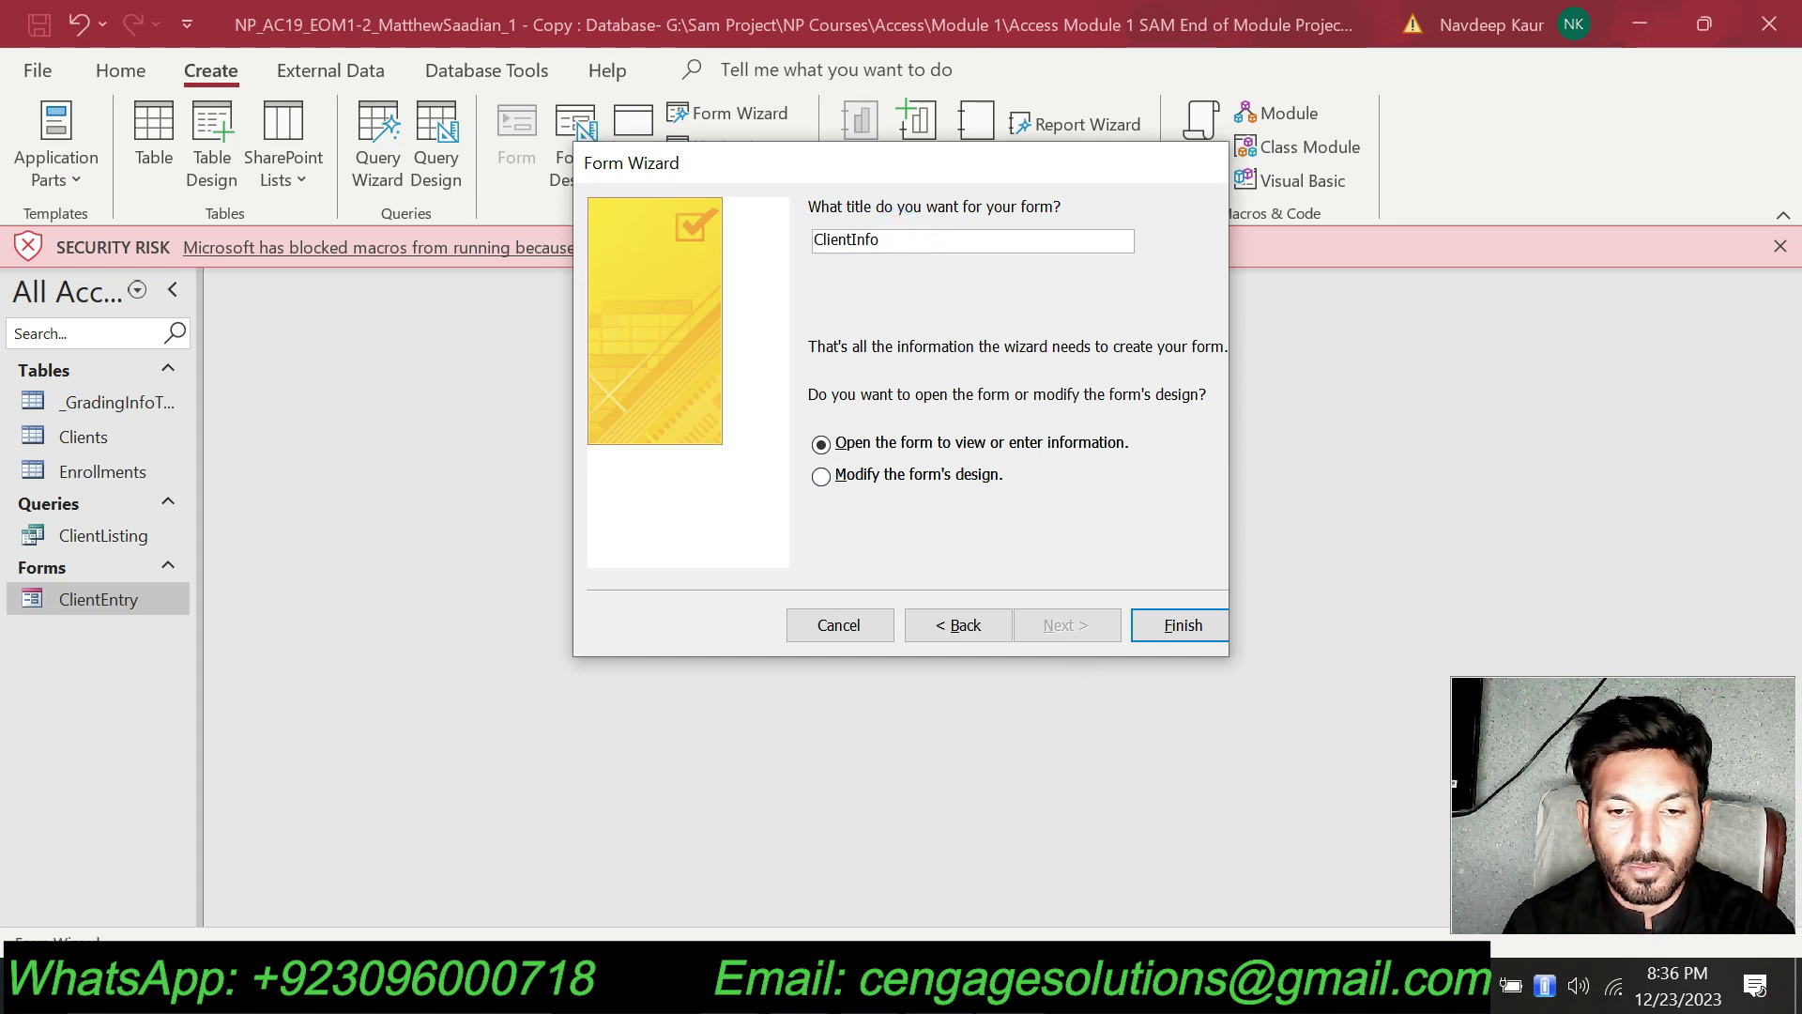
key(alt+Tab)
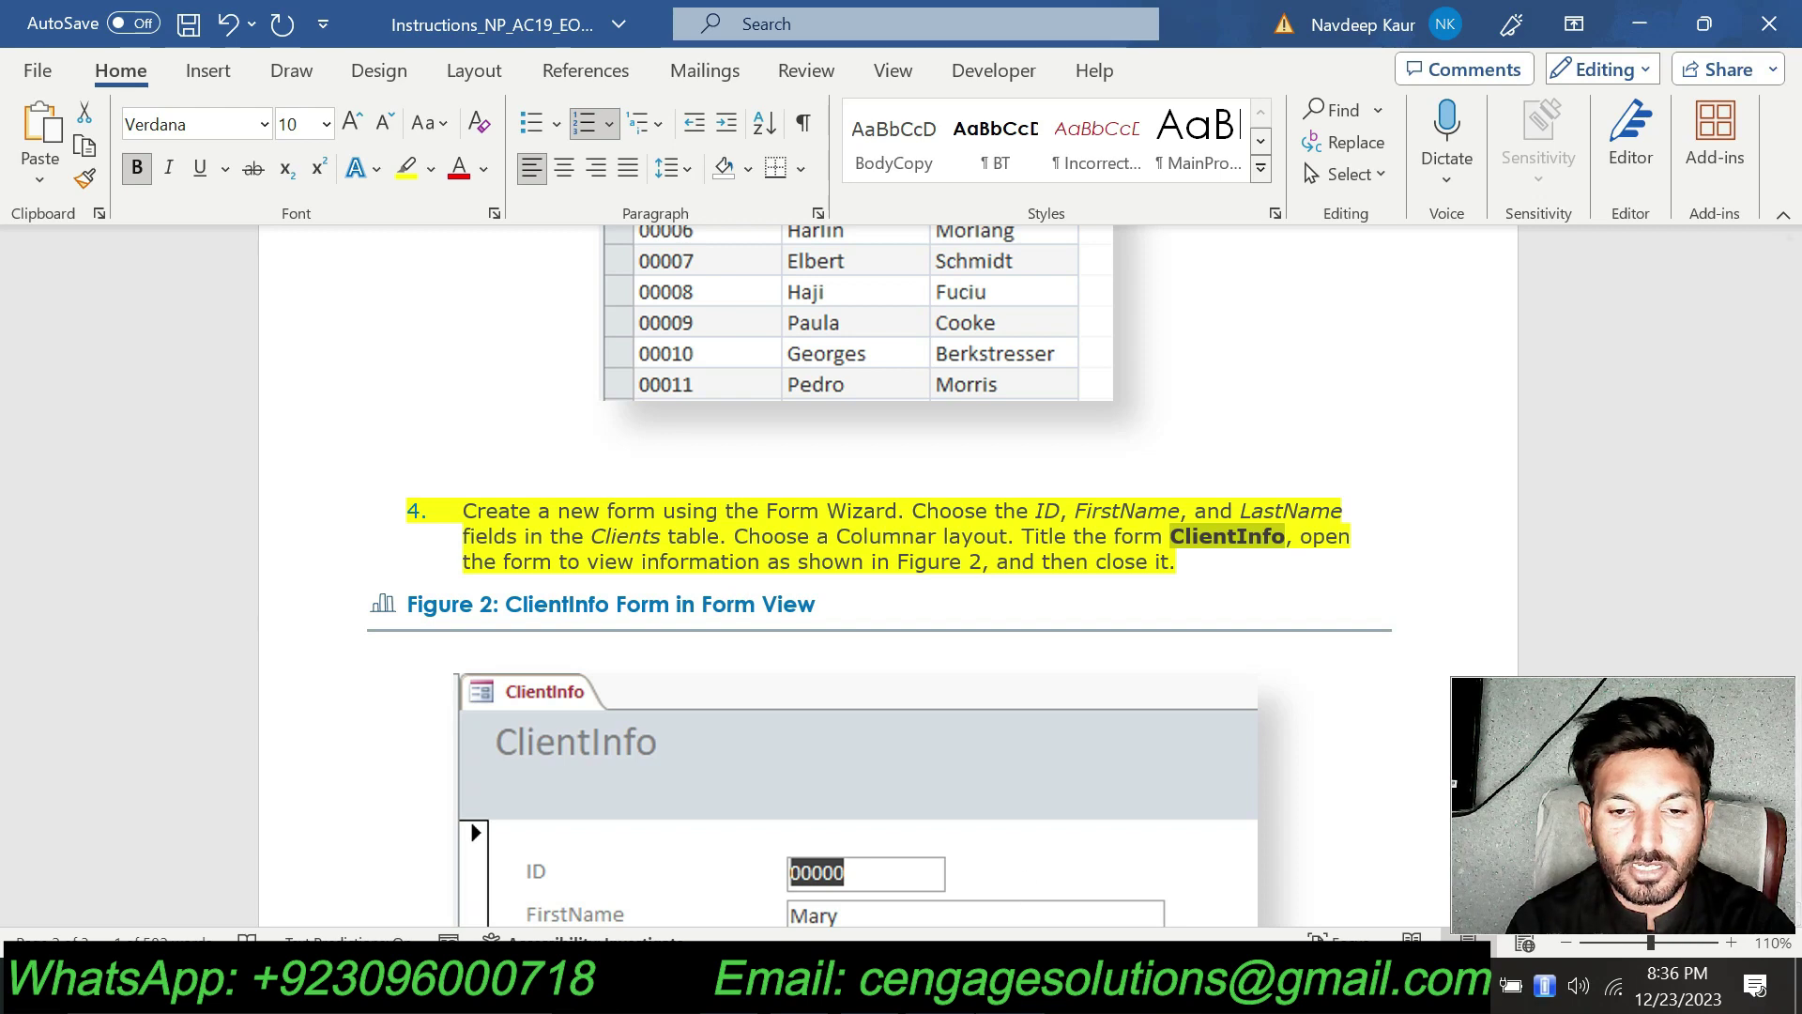
key(alt+Tab)
click(1181, 625)
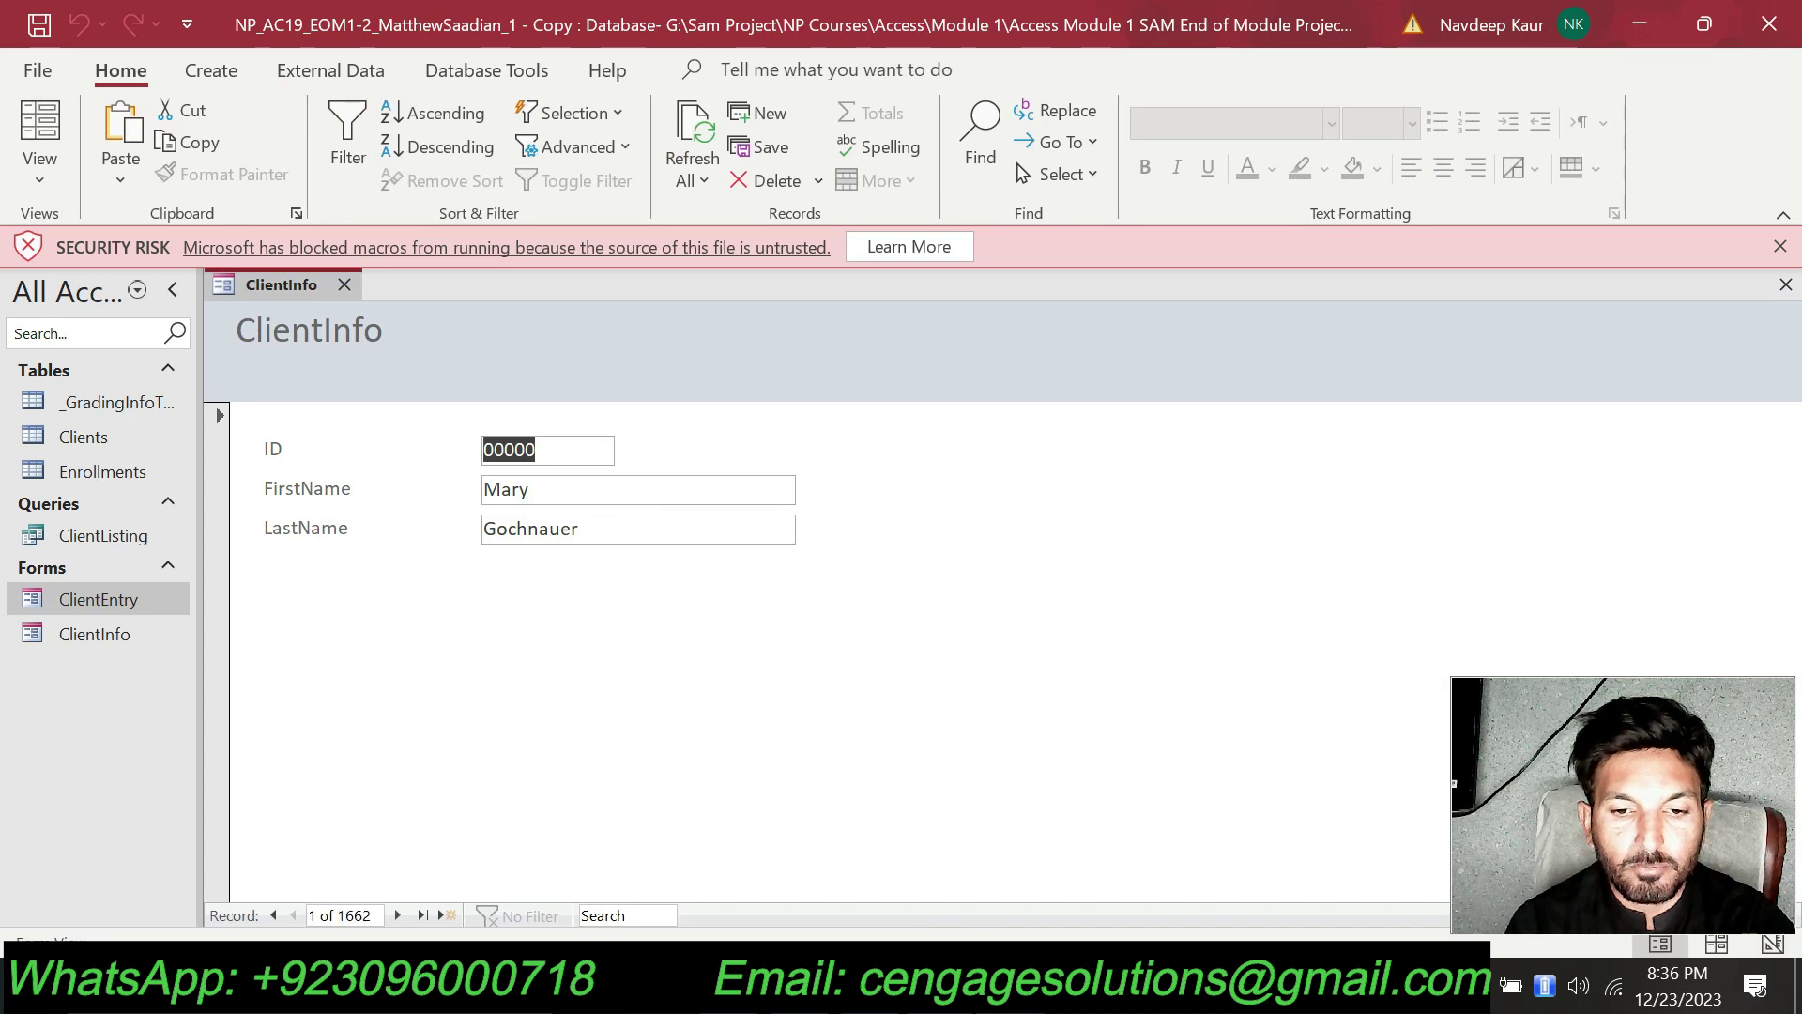
Compare the ClientInfo form in Access with Figure 2 in the Word instructions.
key(alt+Tab)
scroll(897, 581, down, 5)
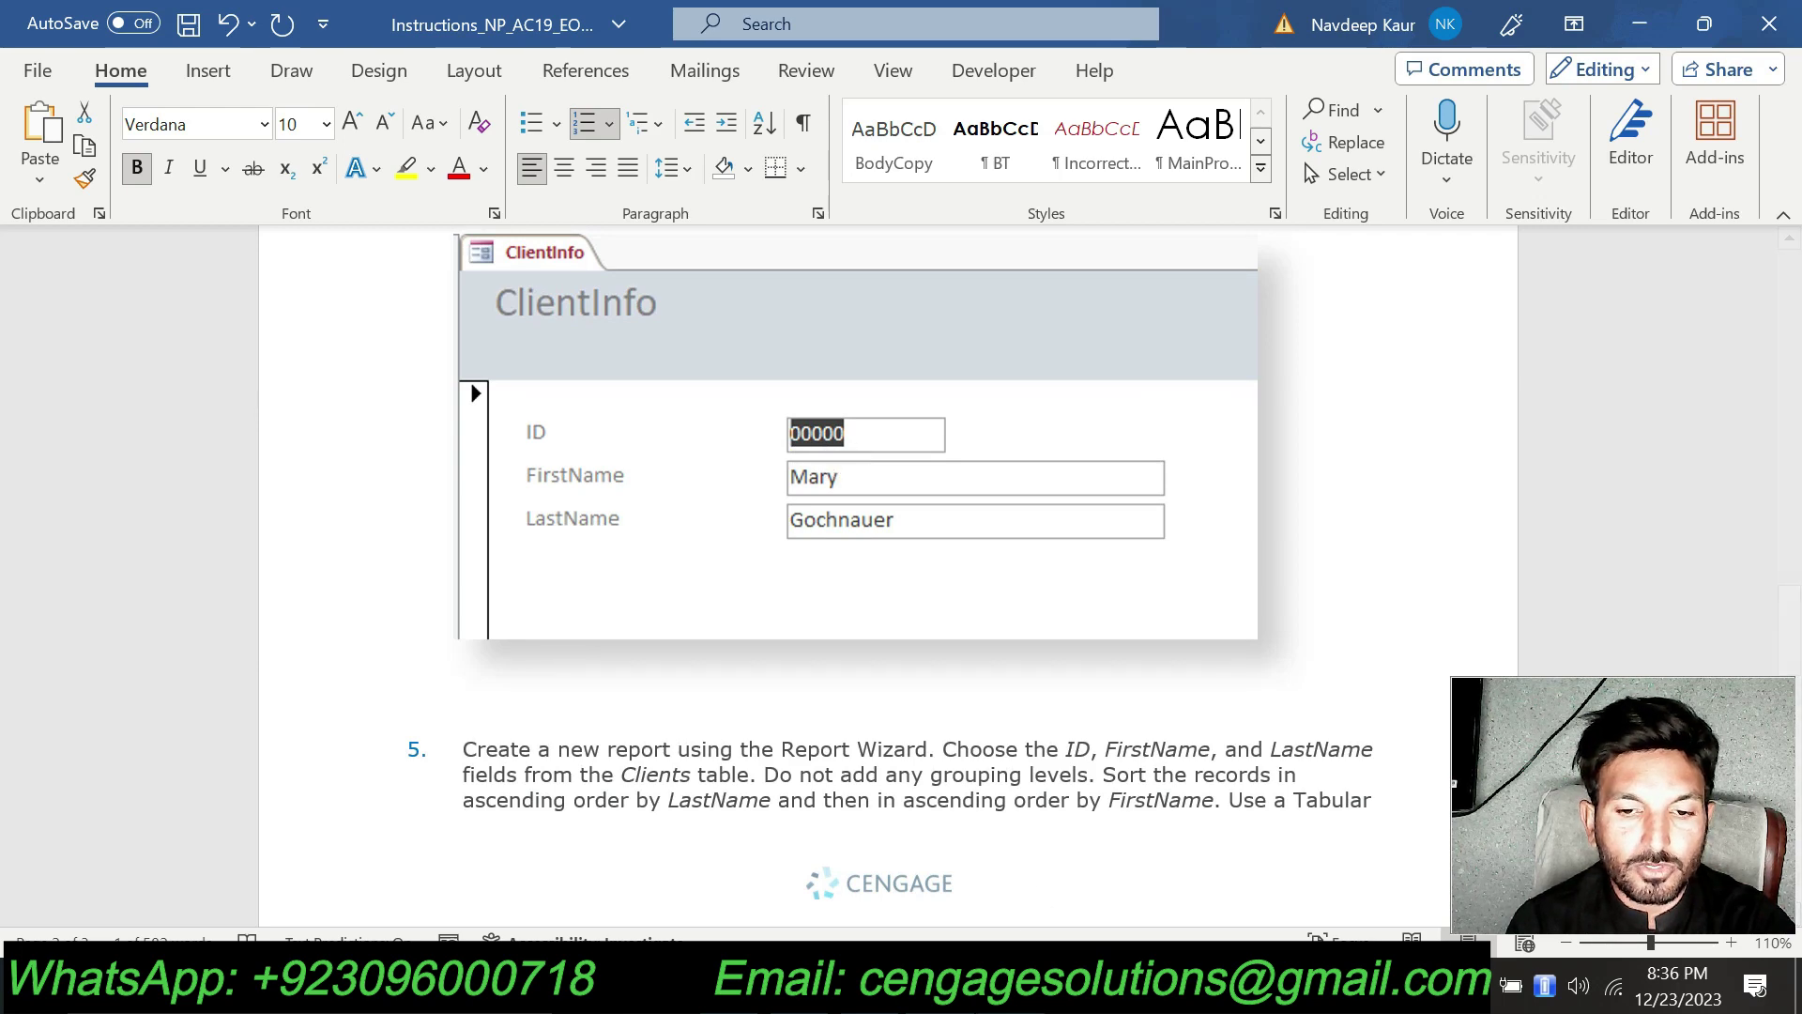
key(alt+Tab)
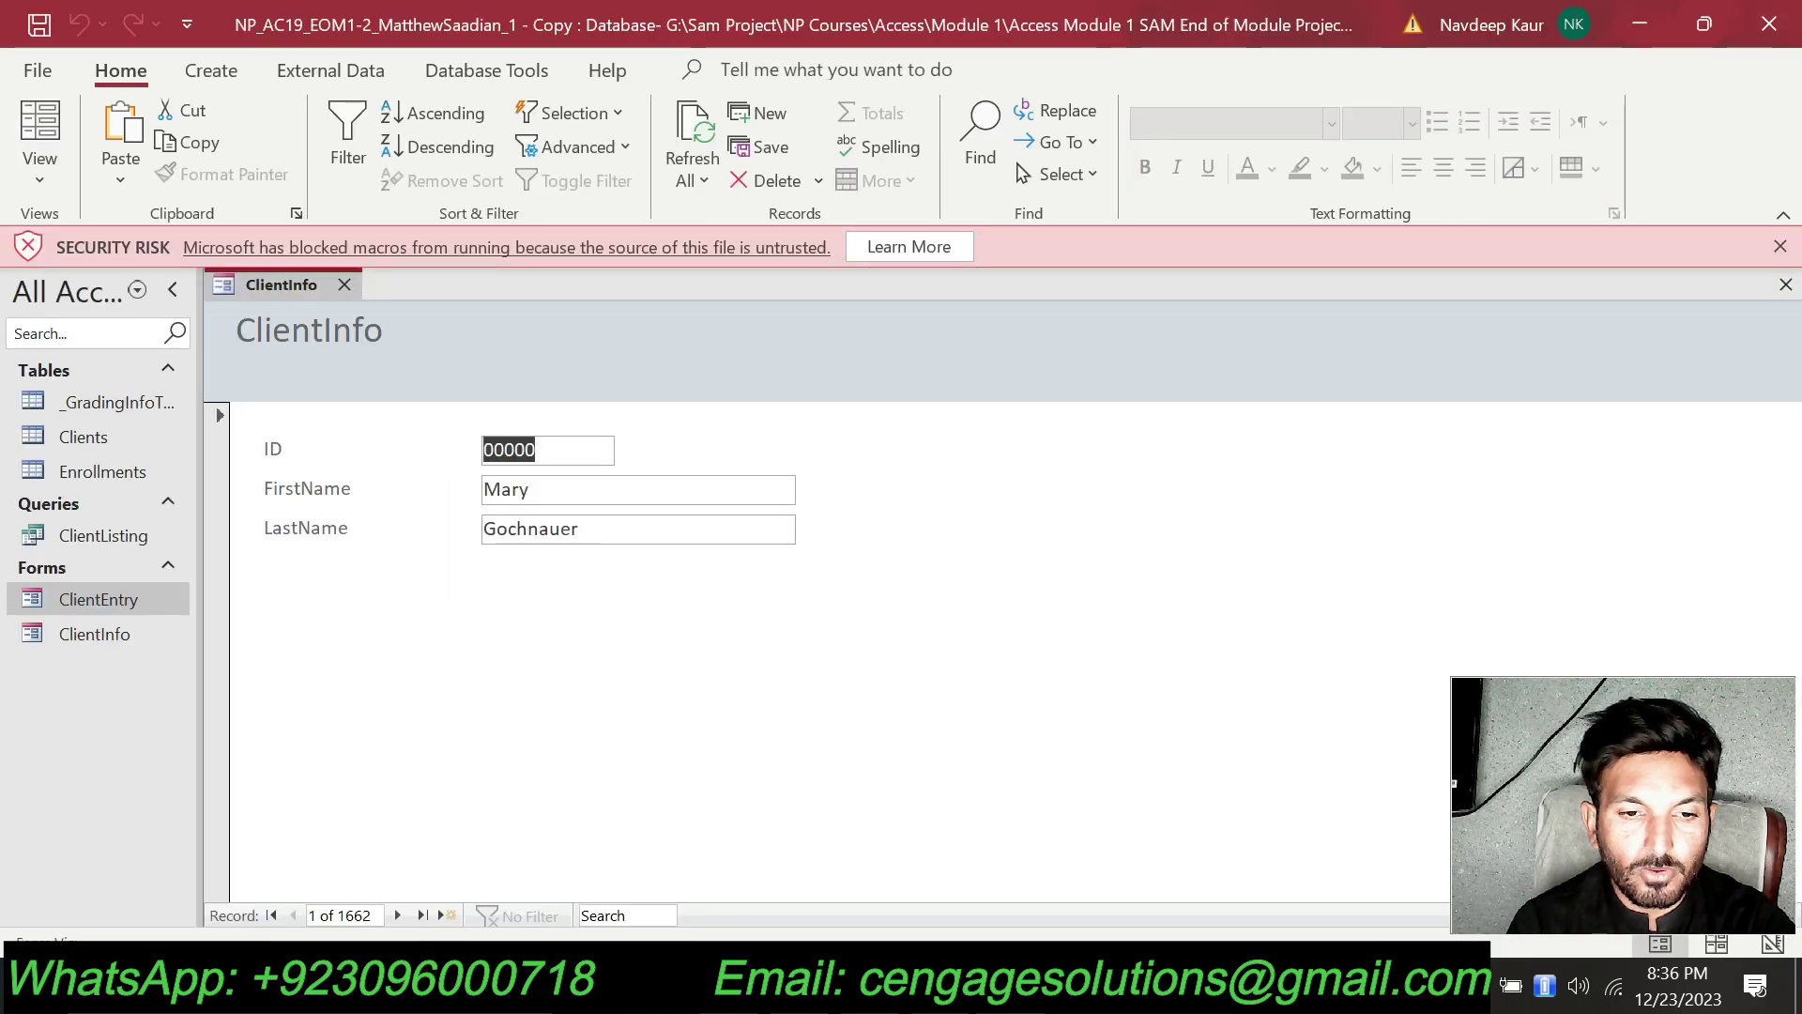
Switch to the Word instructions and remove the yellow highlighting from the completed project step 4.
click(540, 488)
click(627, 529)
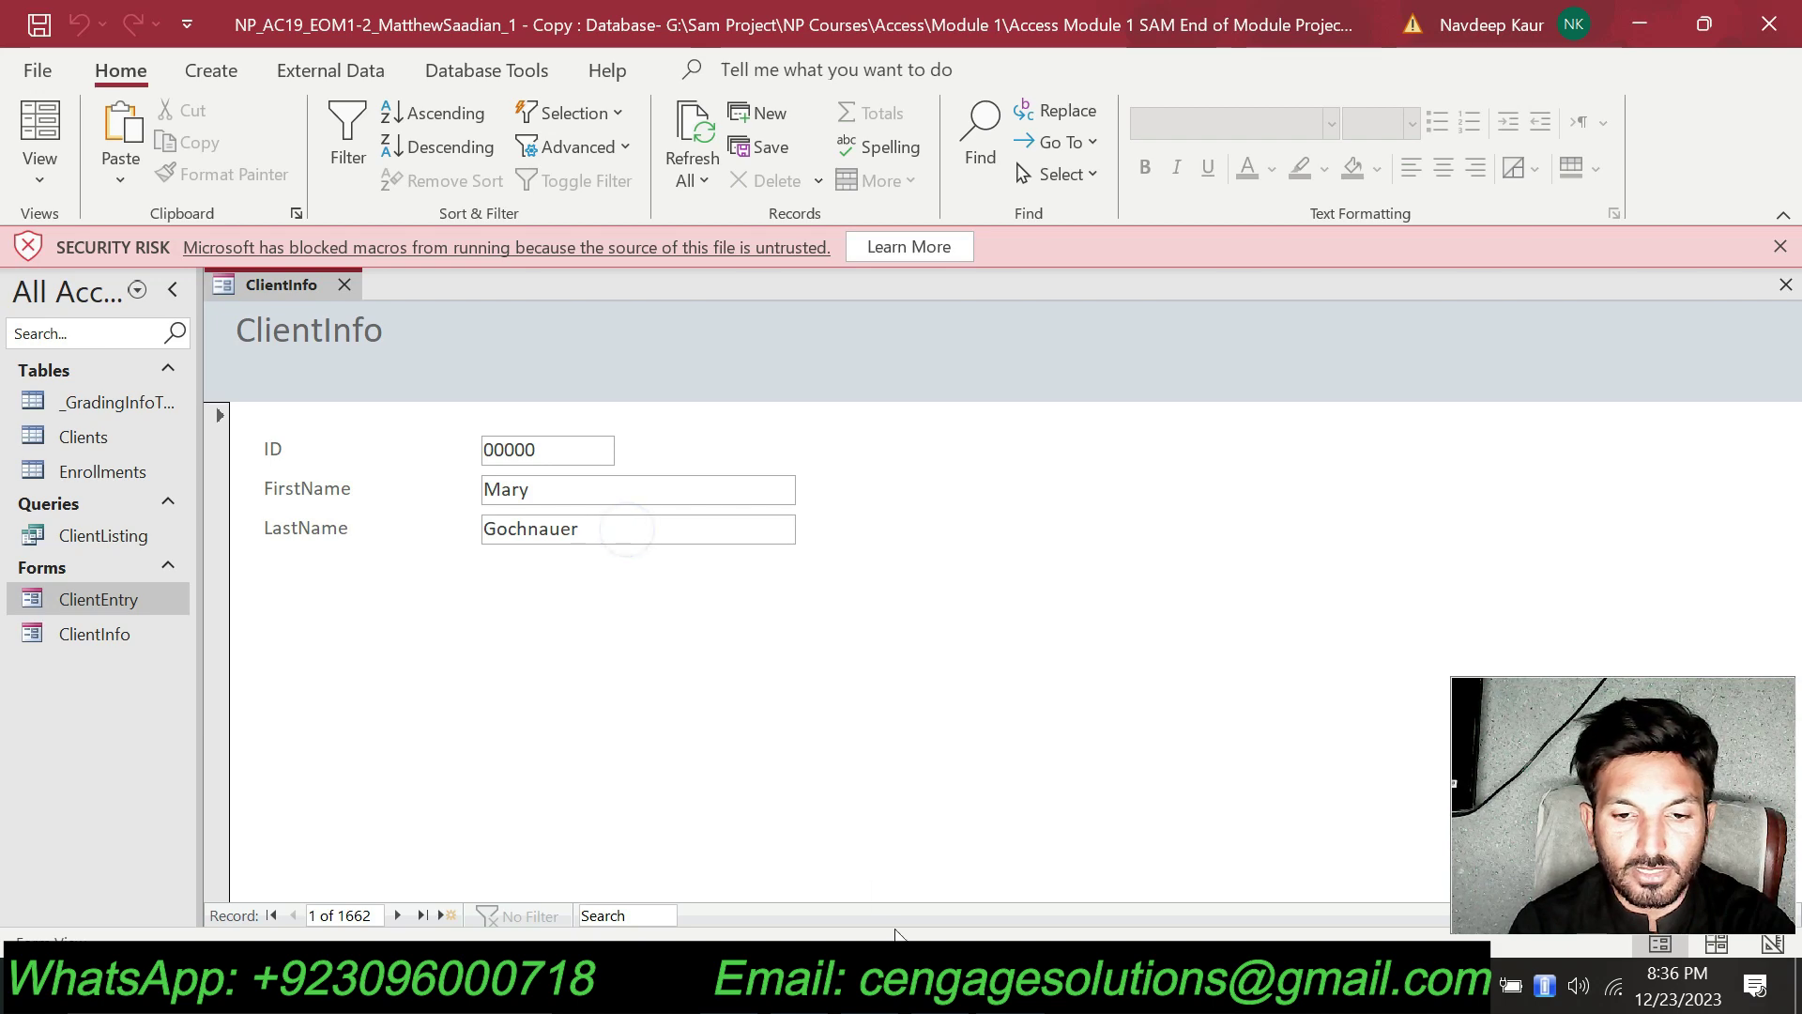
key(alt+Tab)
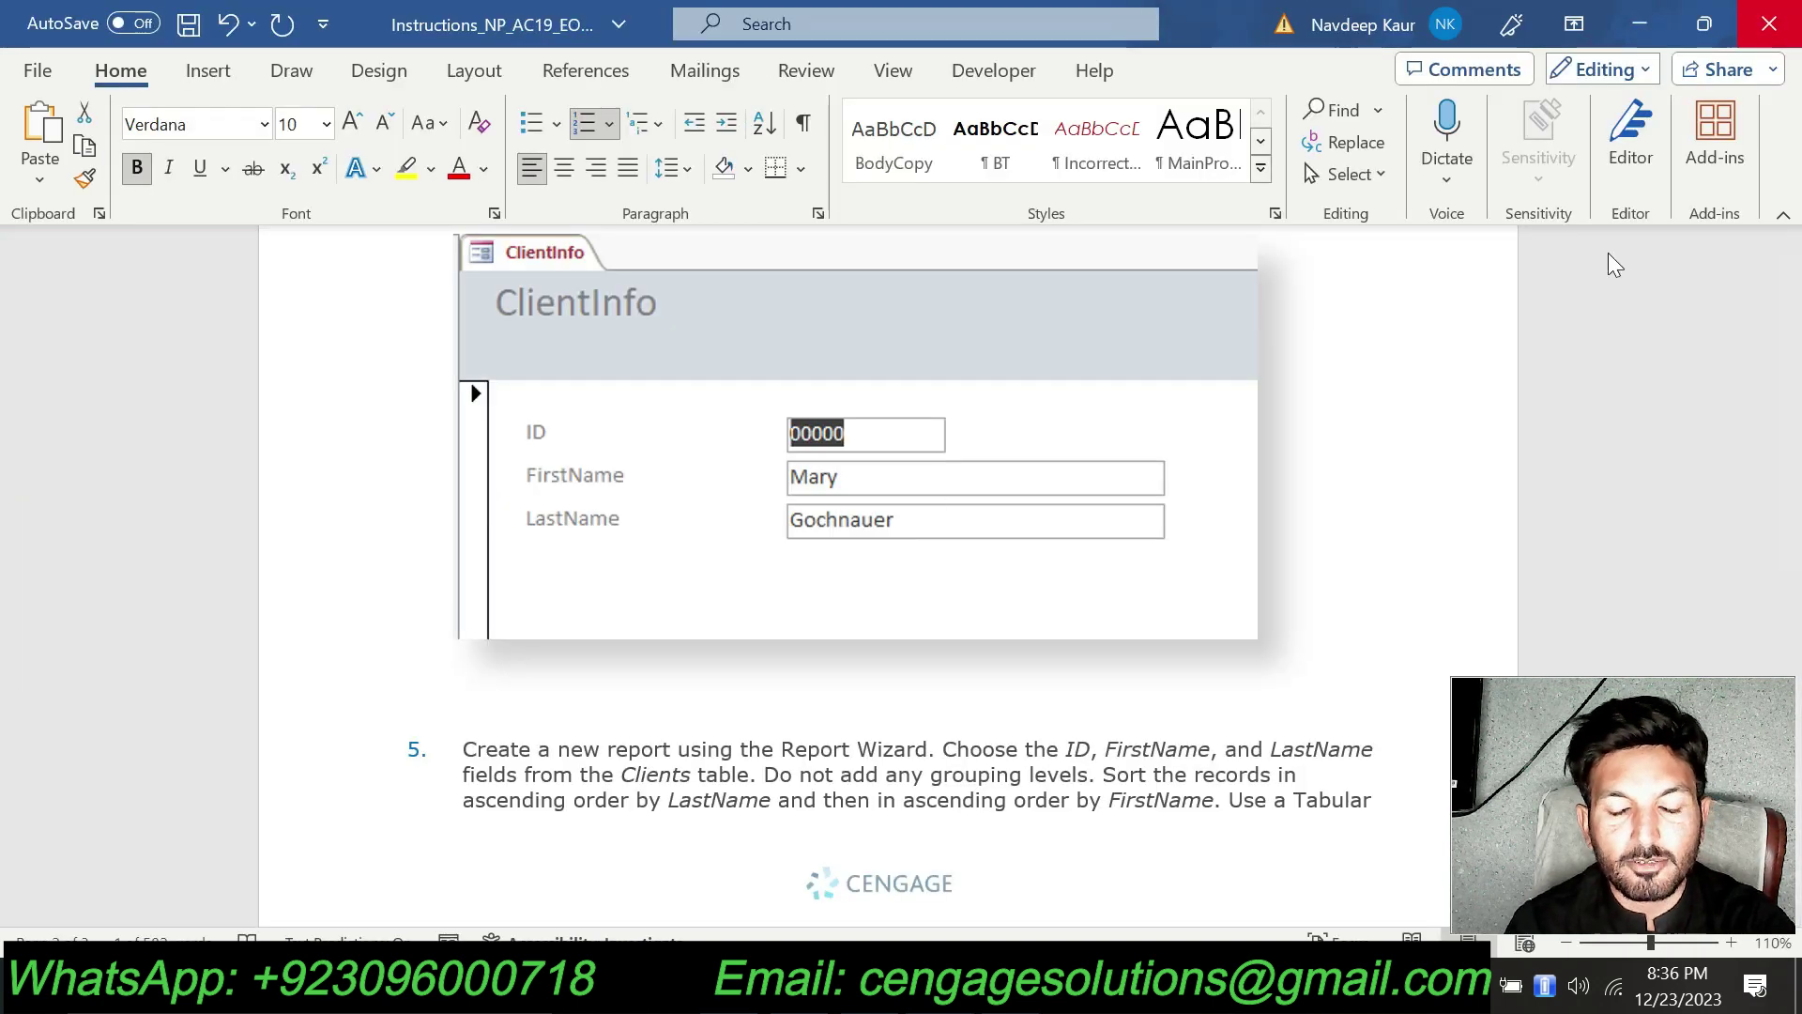
scroll(857, 662, up, 2)
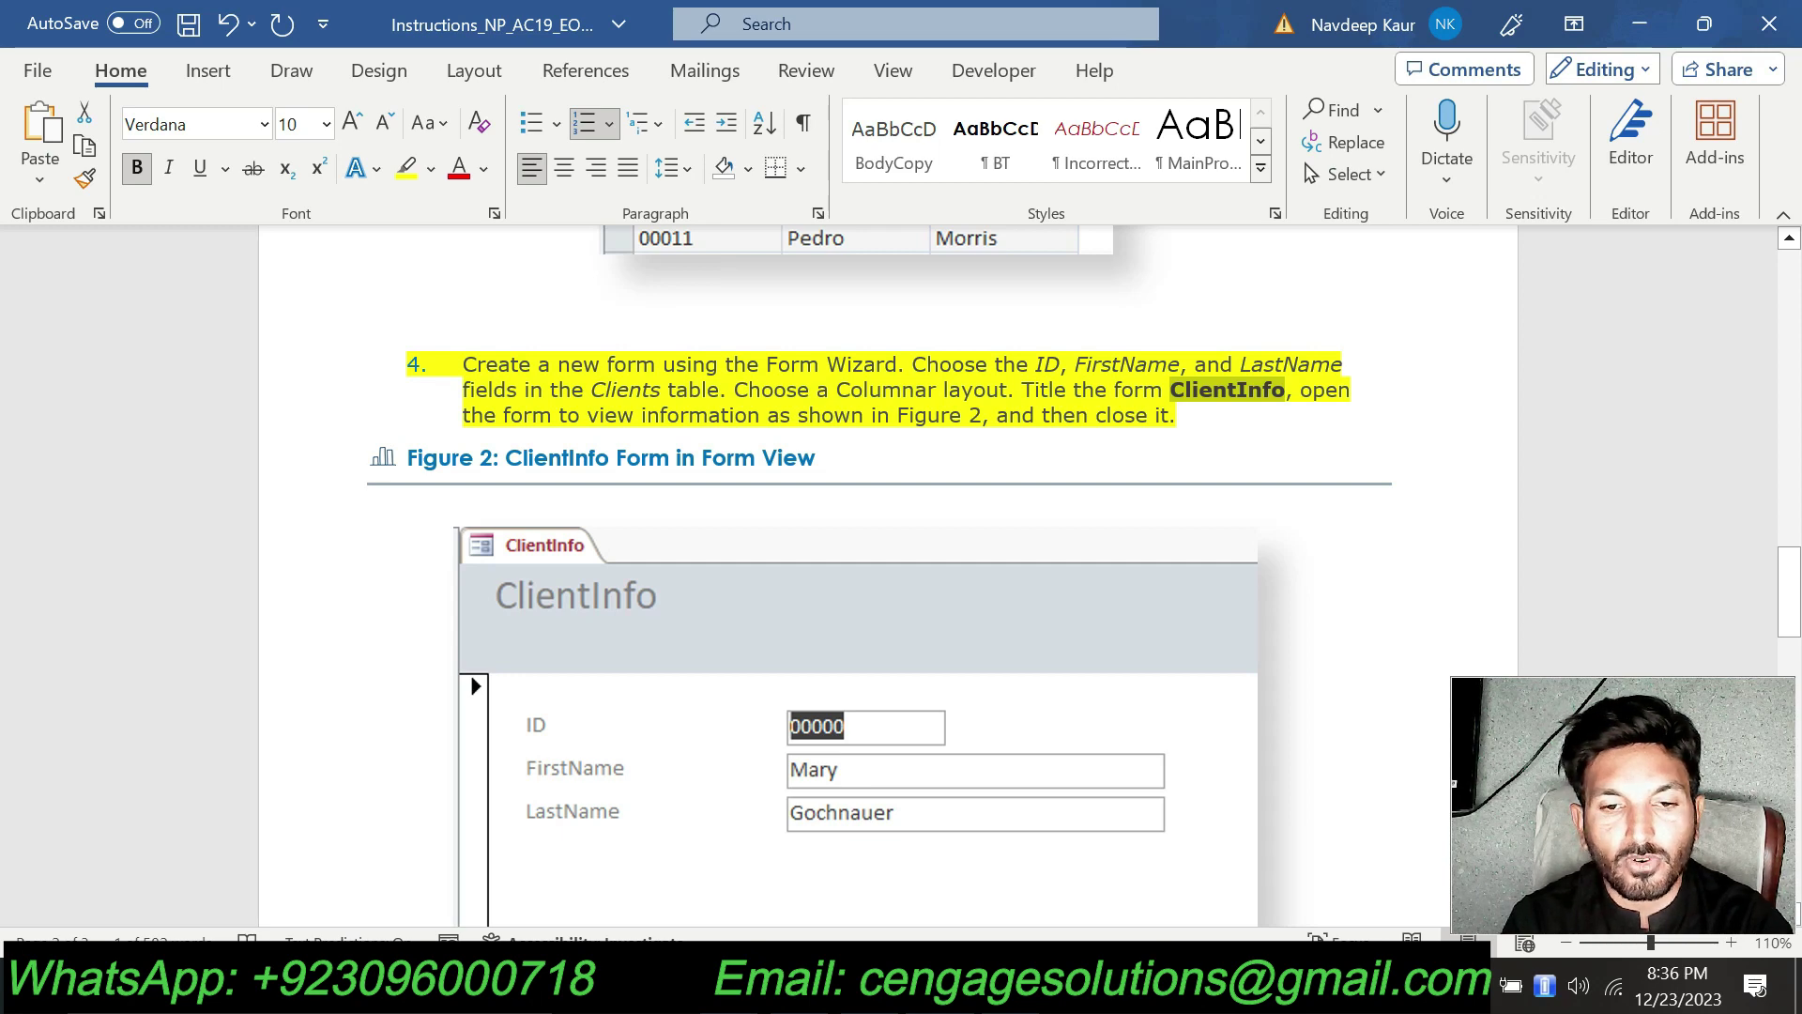
scroll(885, 503, down, 1)
scroll(885, 503, up, 1)
drag(1184, 415, 462, 361)
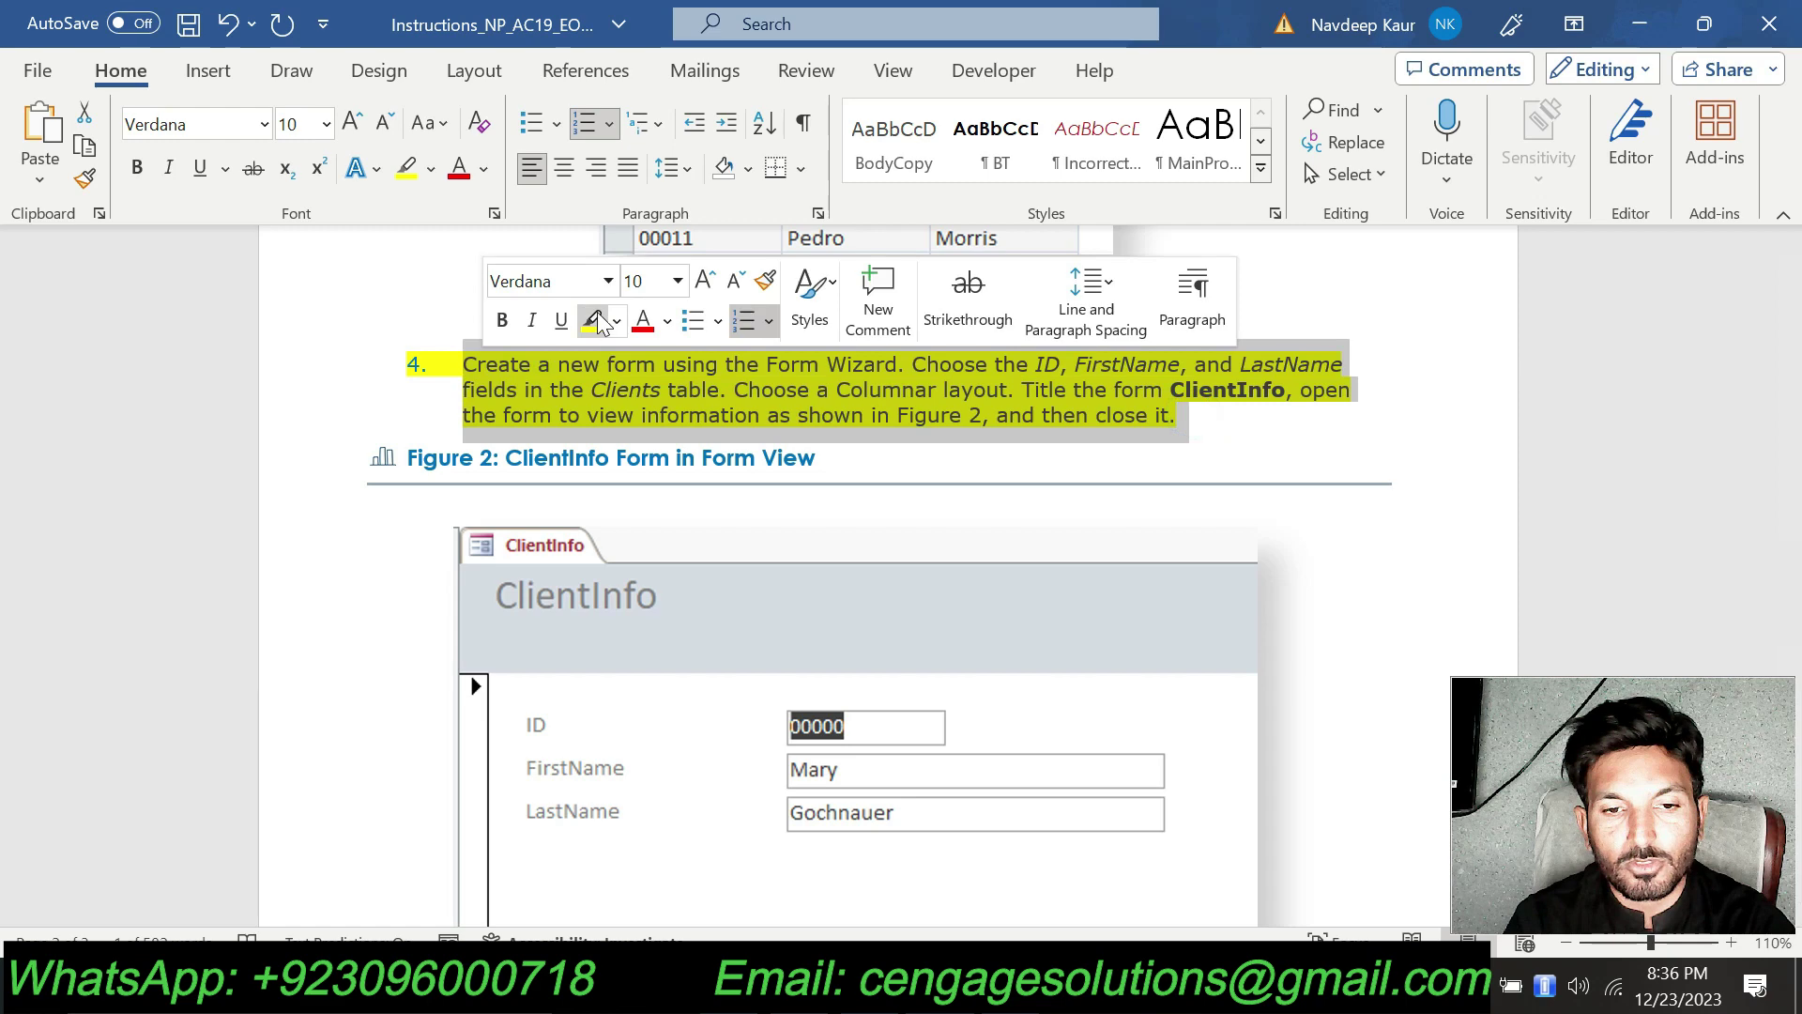
click(594, 323)
Look over project step 5 in Word, and close the ClientInfo form in Access.
scroll(596, 310, down, 7)
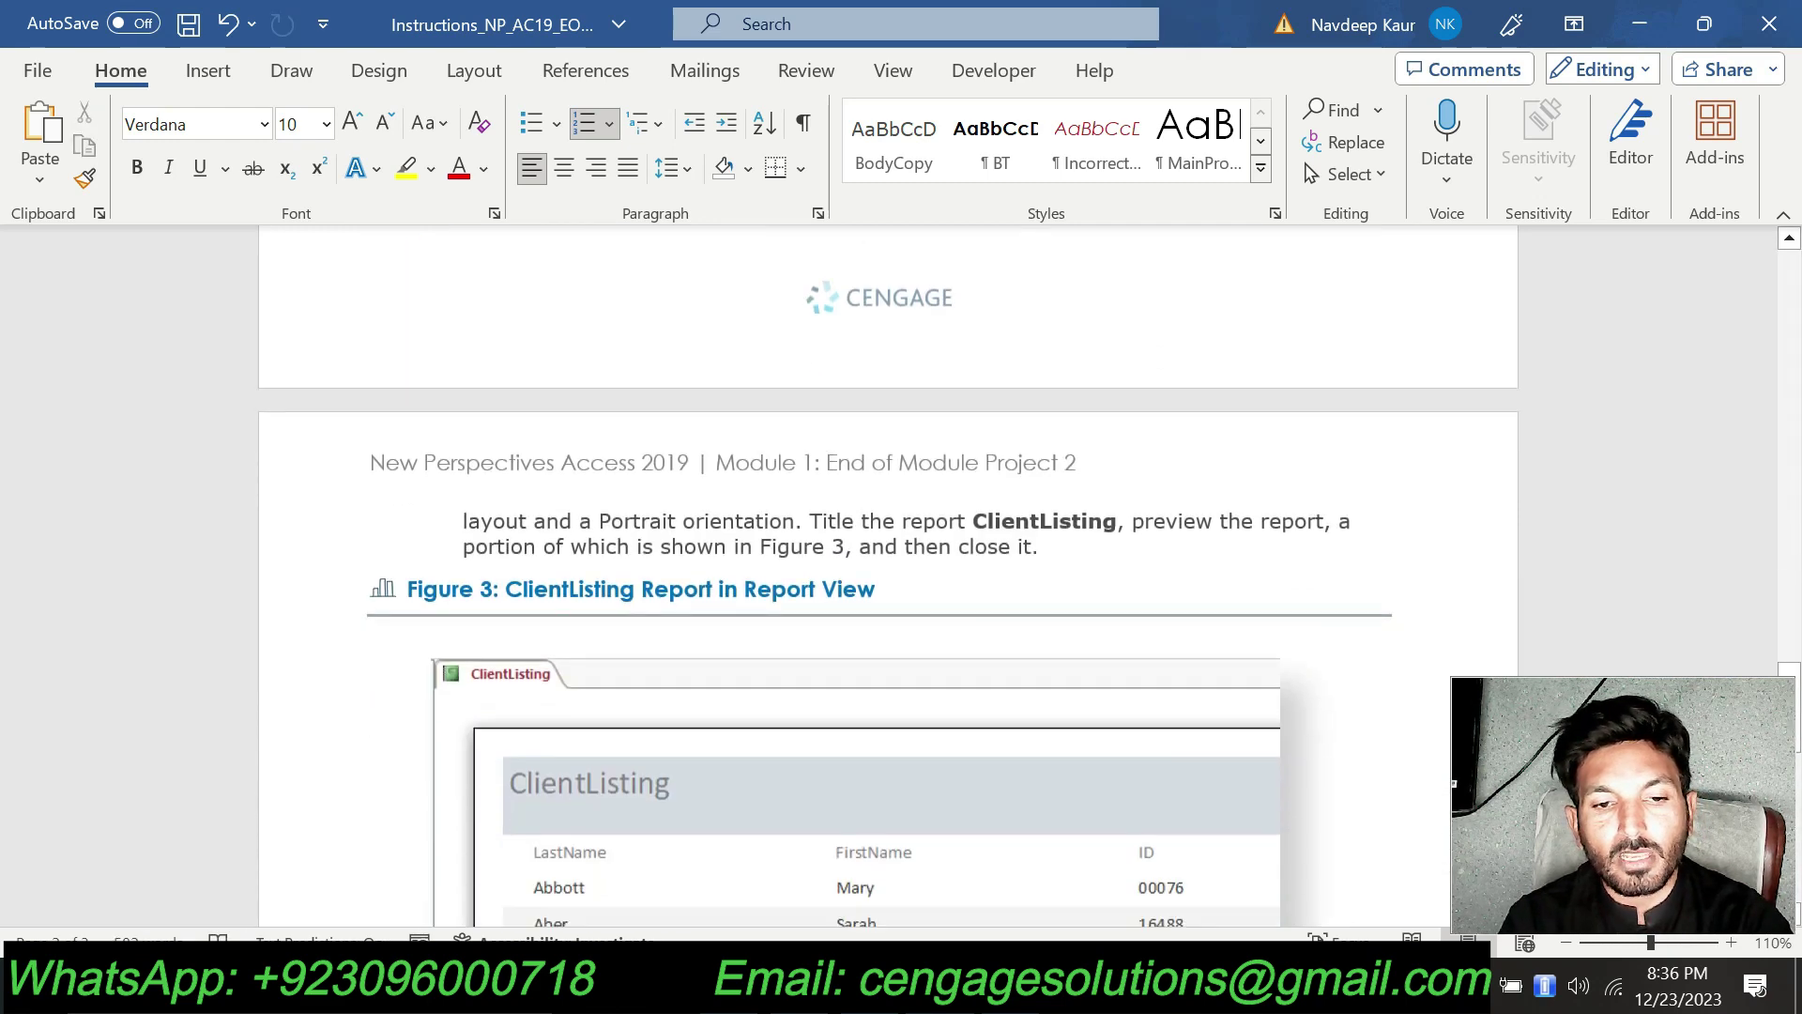
scroll(873, 543, down, 8)
scroll(873, 543, up, 5)
scroll(873, 543, up, 5)
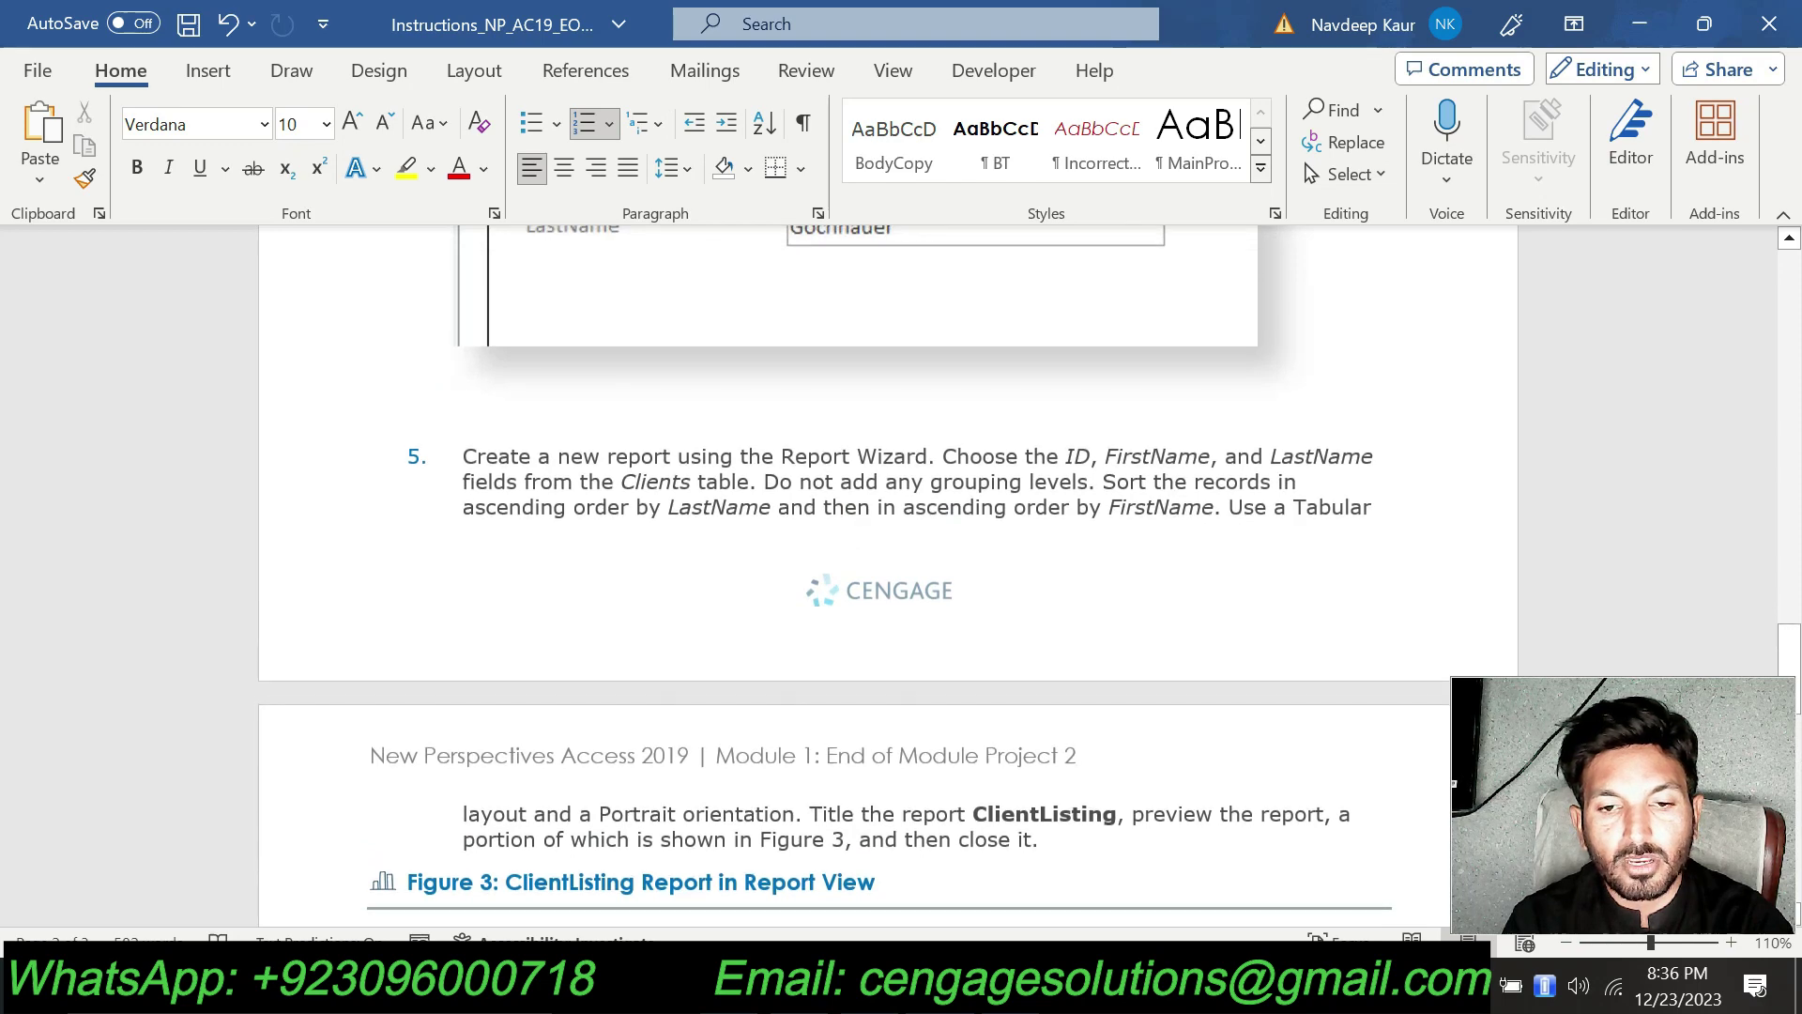
key(alt+Tab)
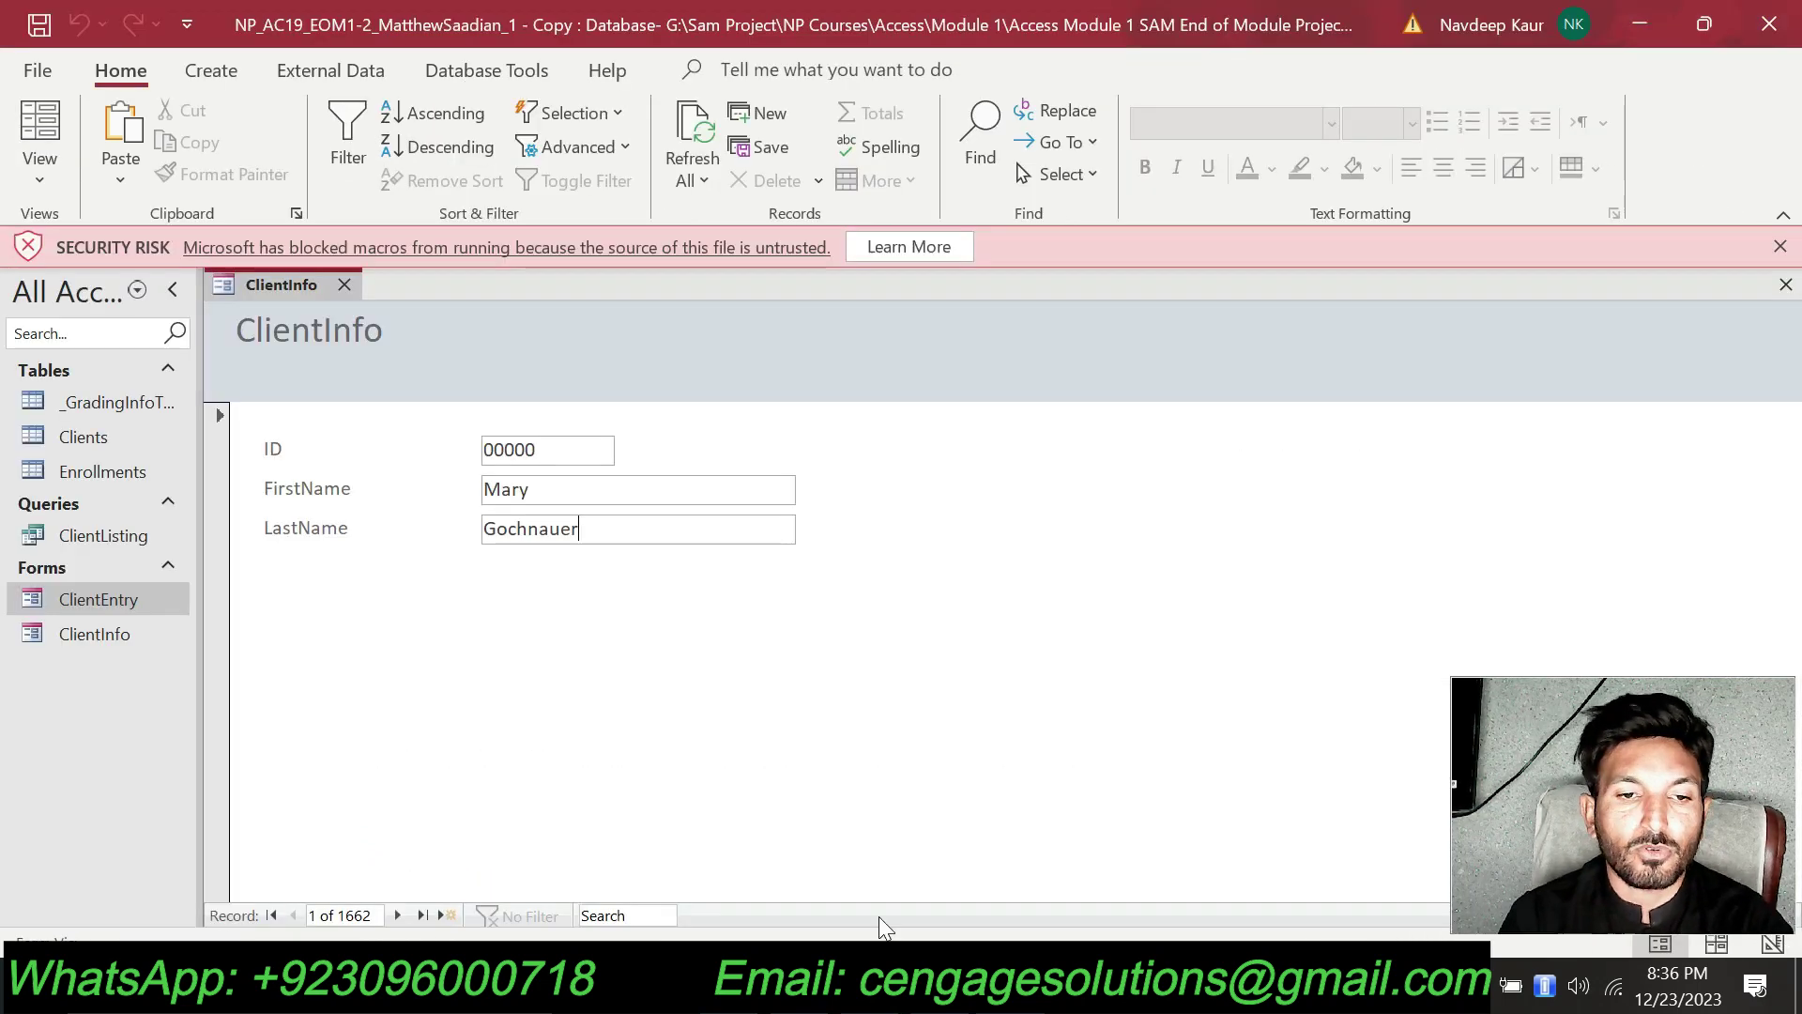
click(344, 284)
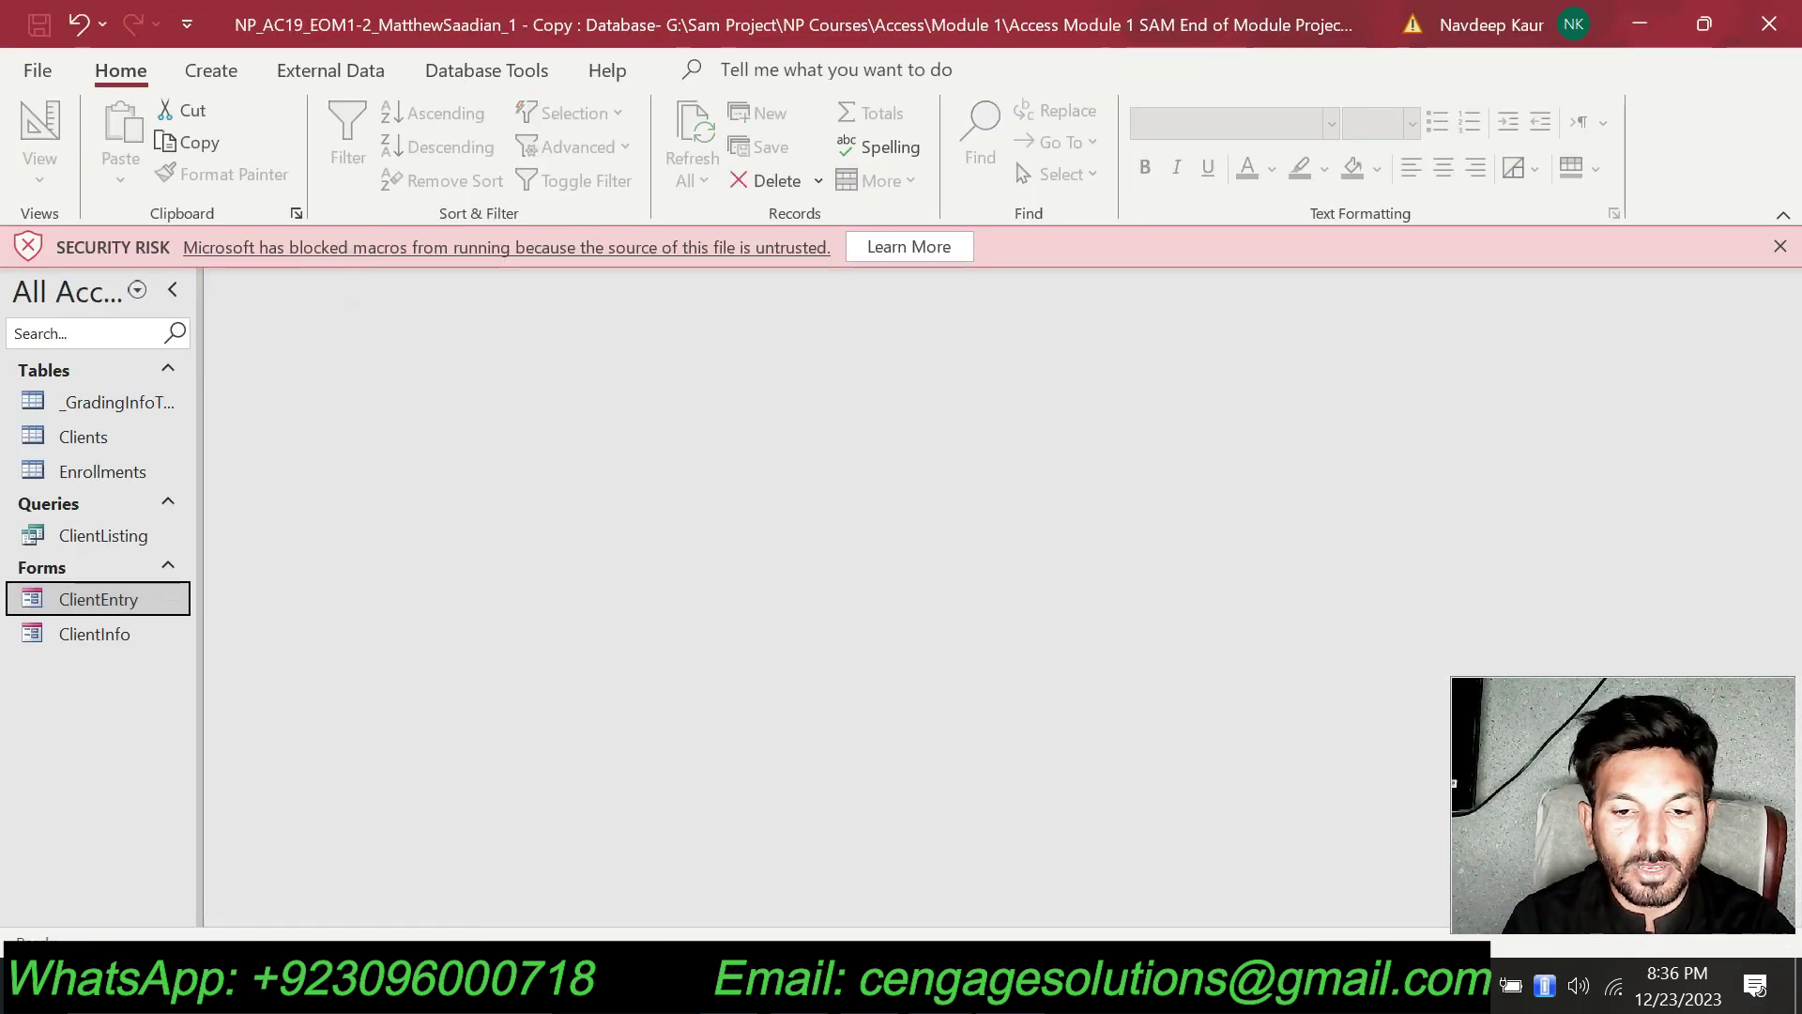
Highlight the full text of project step 5, across both pages, in yellow in the Word instructions.
key(alt+Tab)
scroll(897, 740, up, 8)
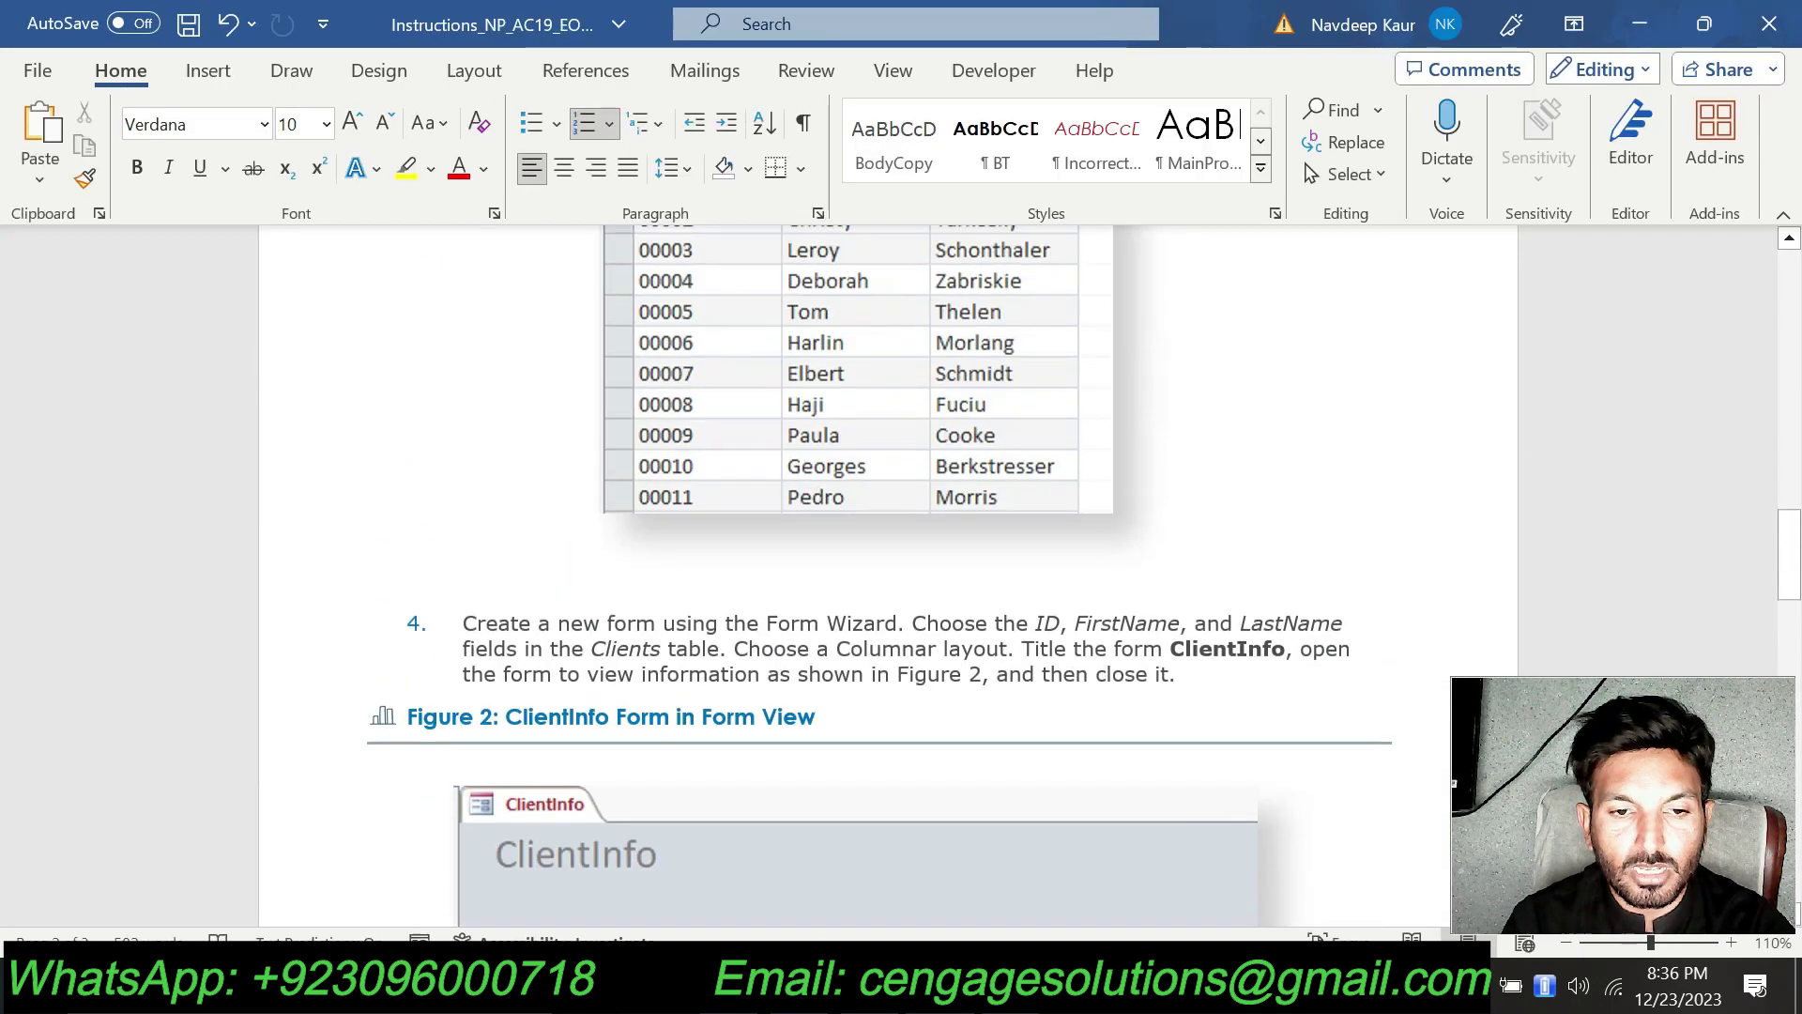
scroll(894, 739, up, 5)
scroll(894, 739, down, 7)
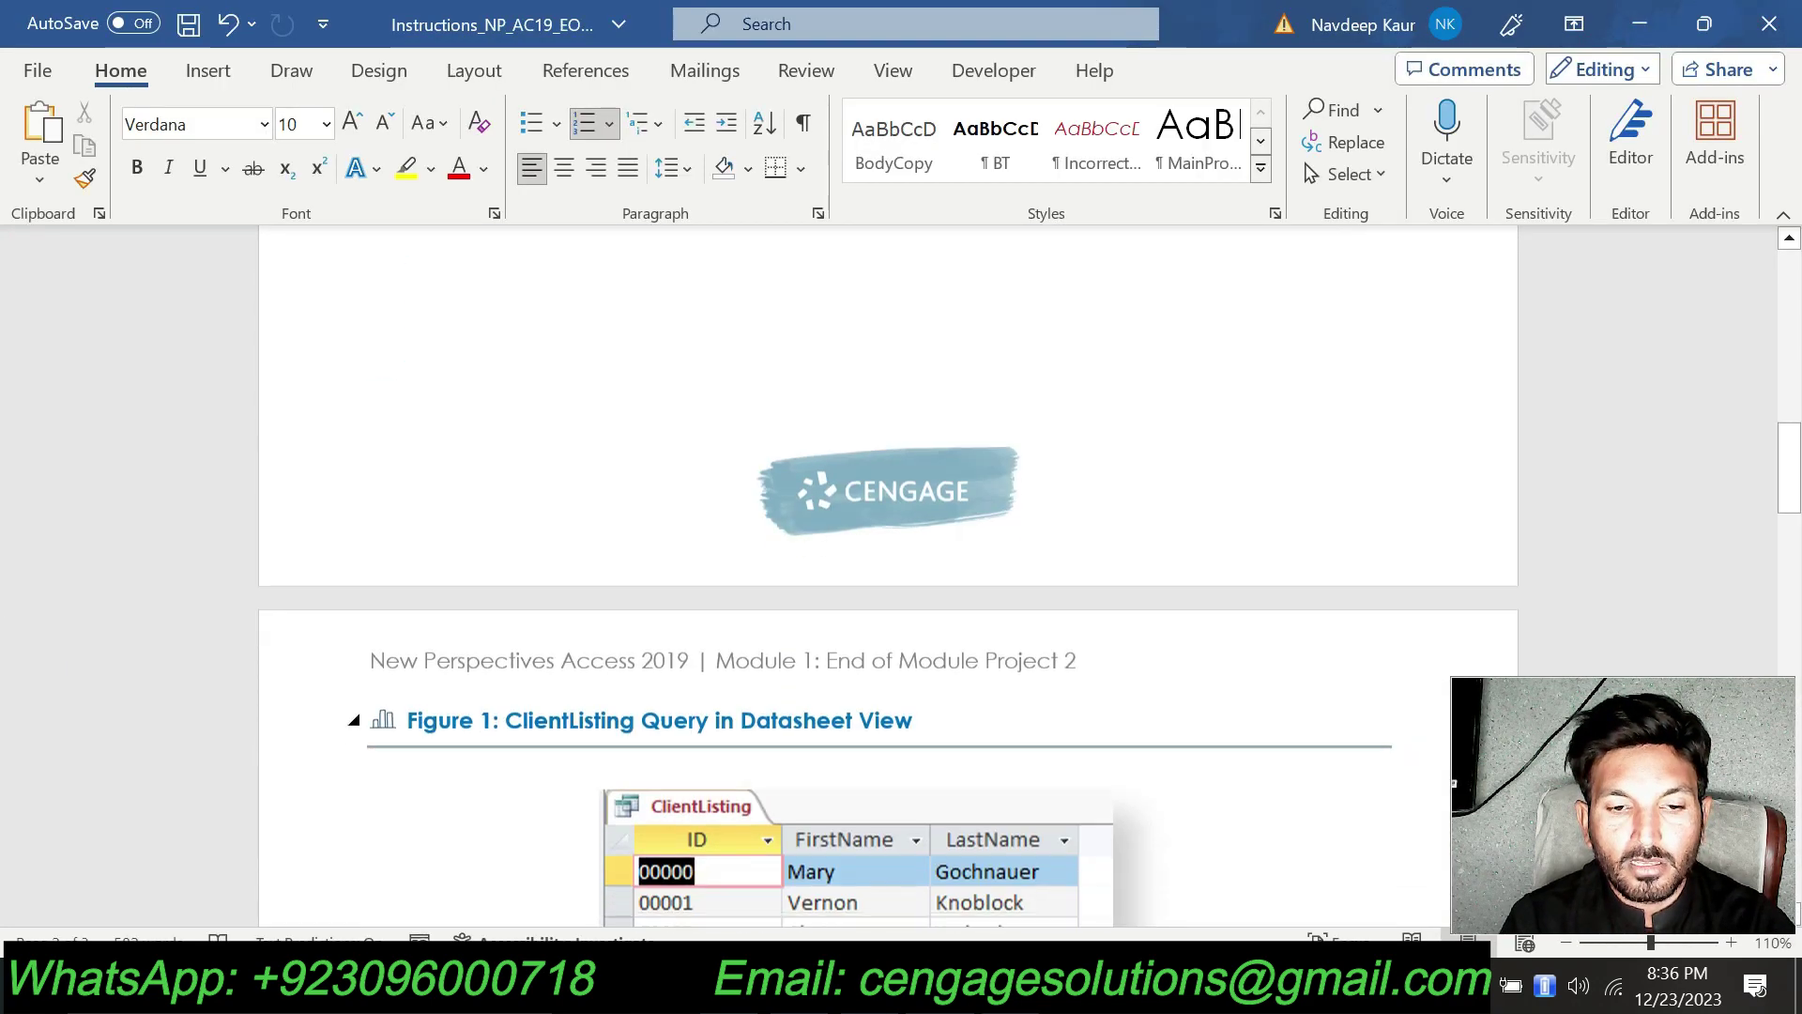
scroll(893, 738, down, 10)
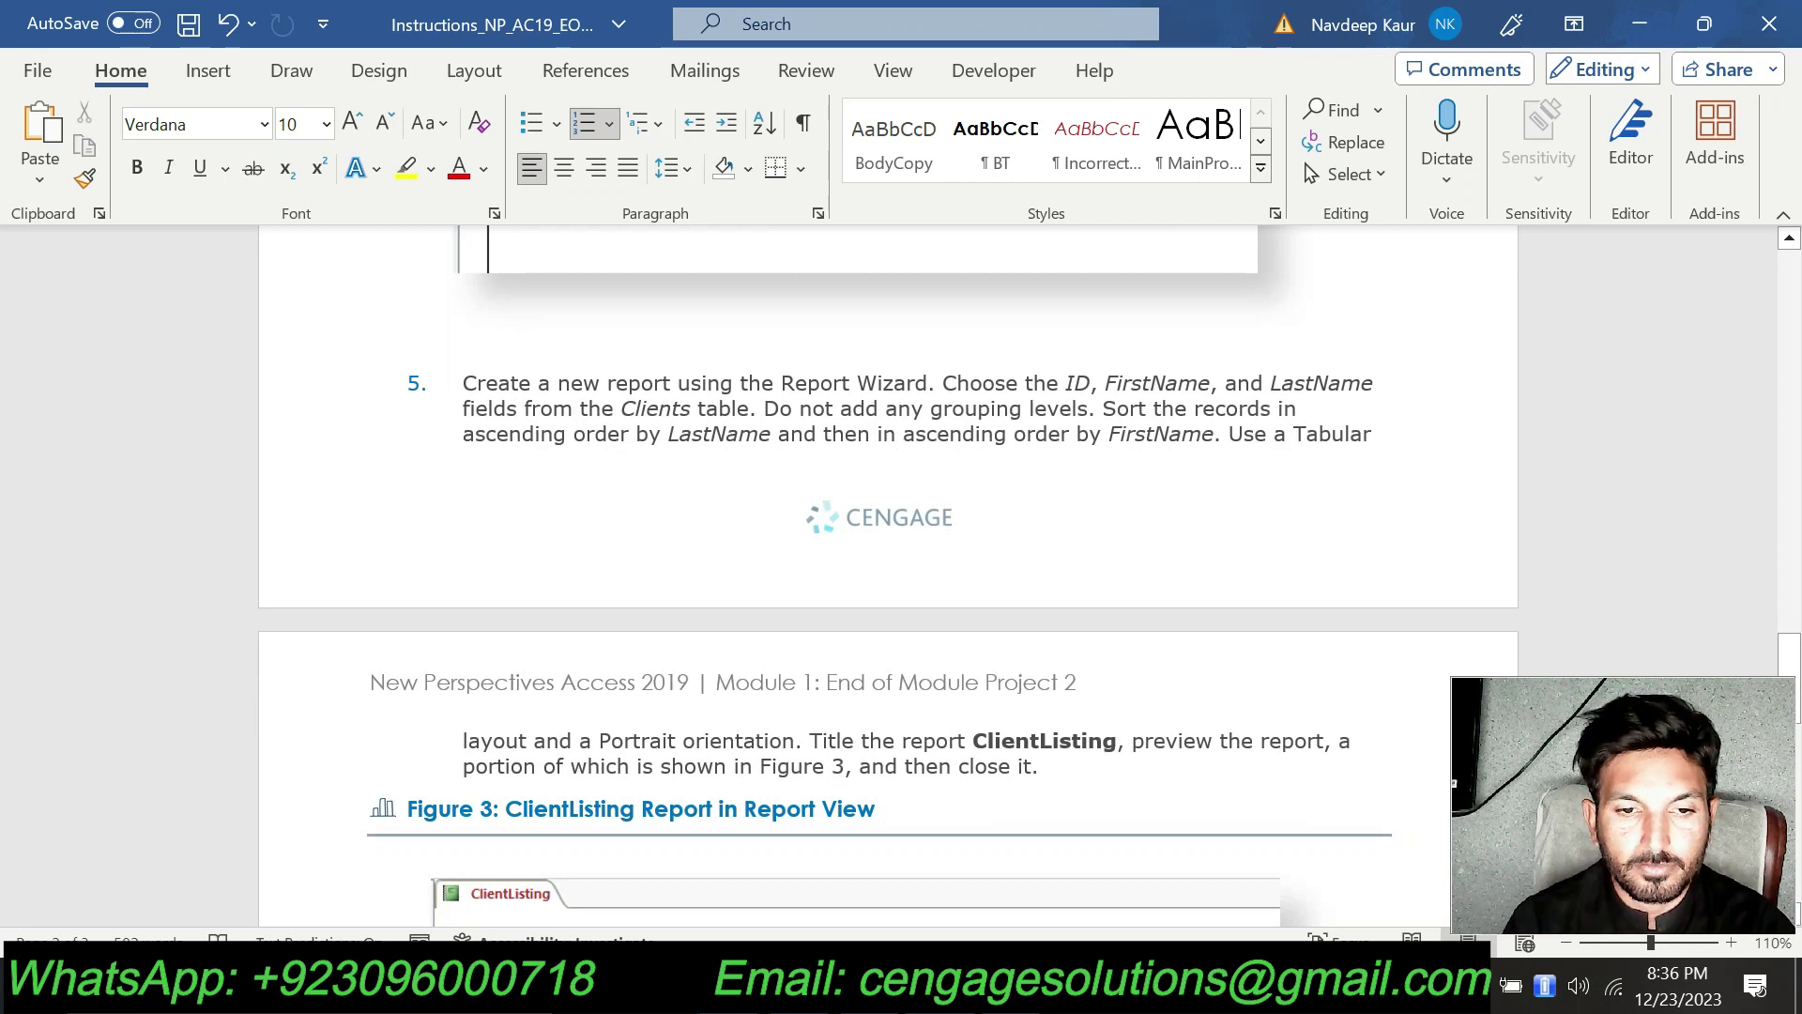
drag(462, 383, 1053, 768)
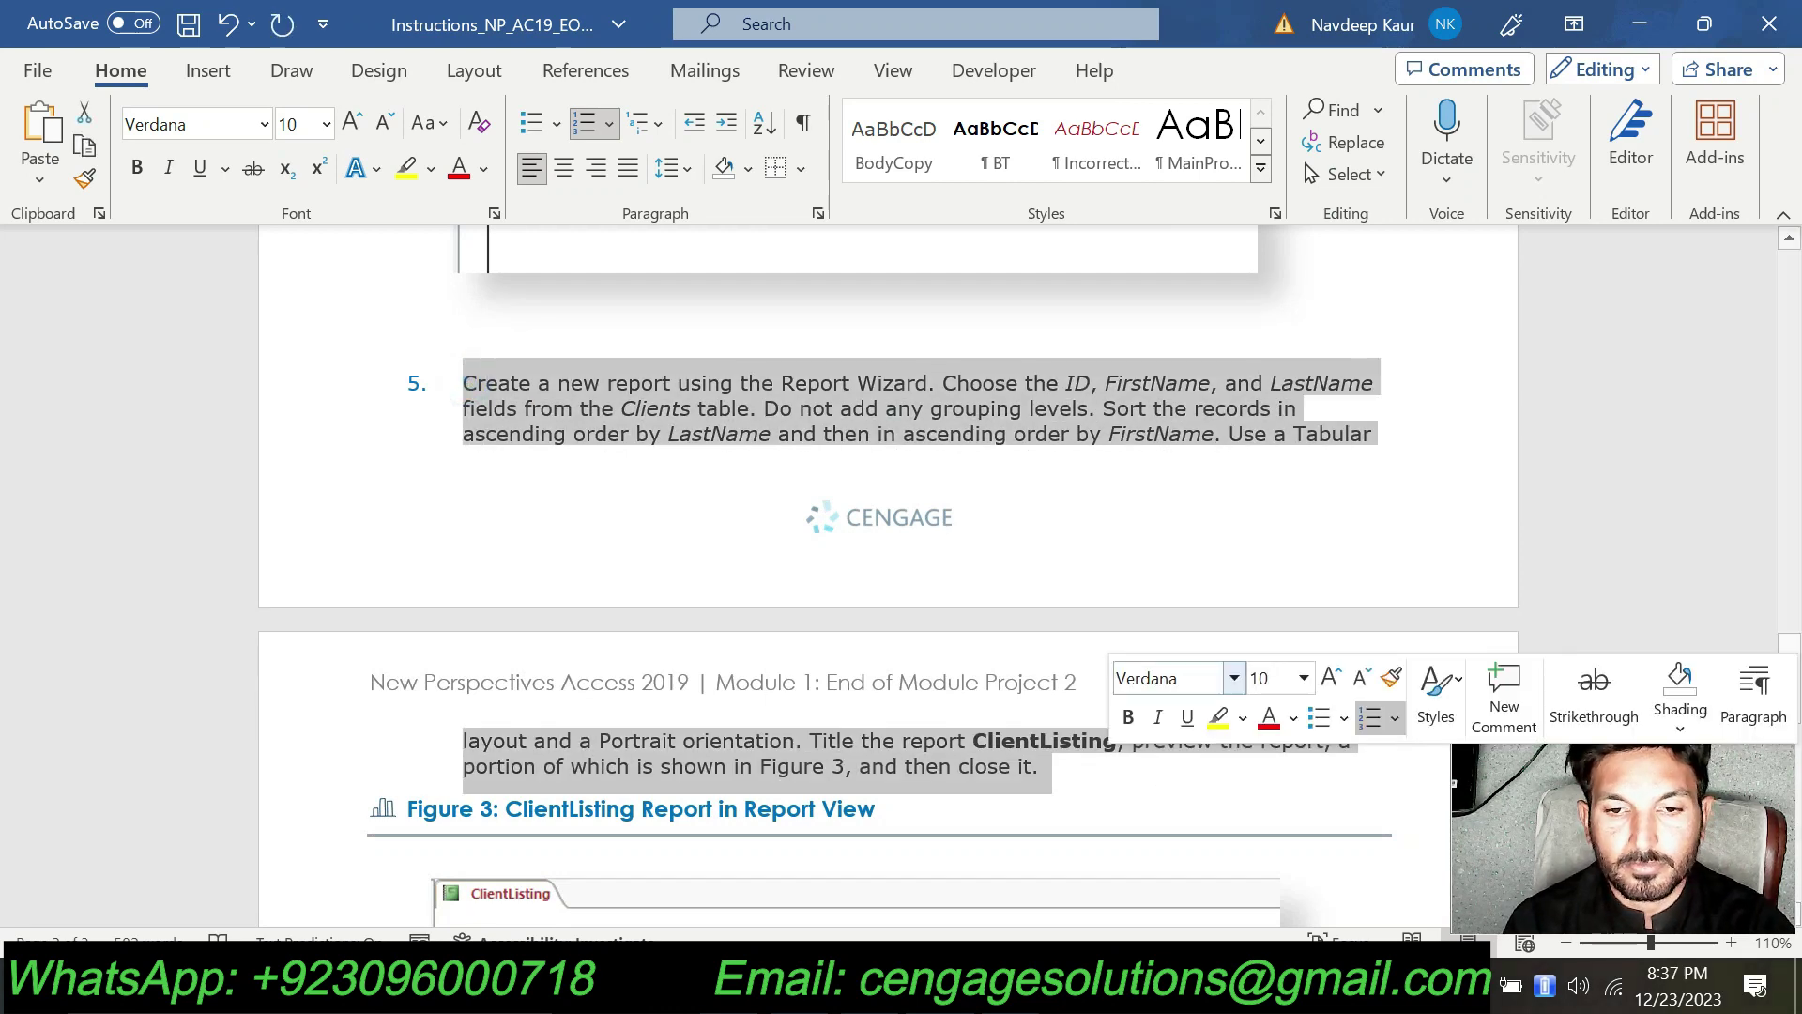
click(1218, 718)
click(1044, 768)
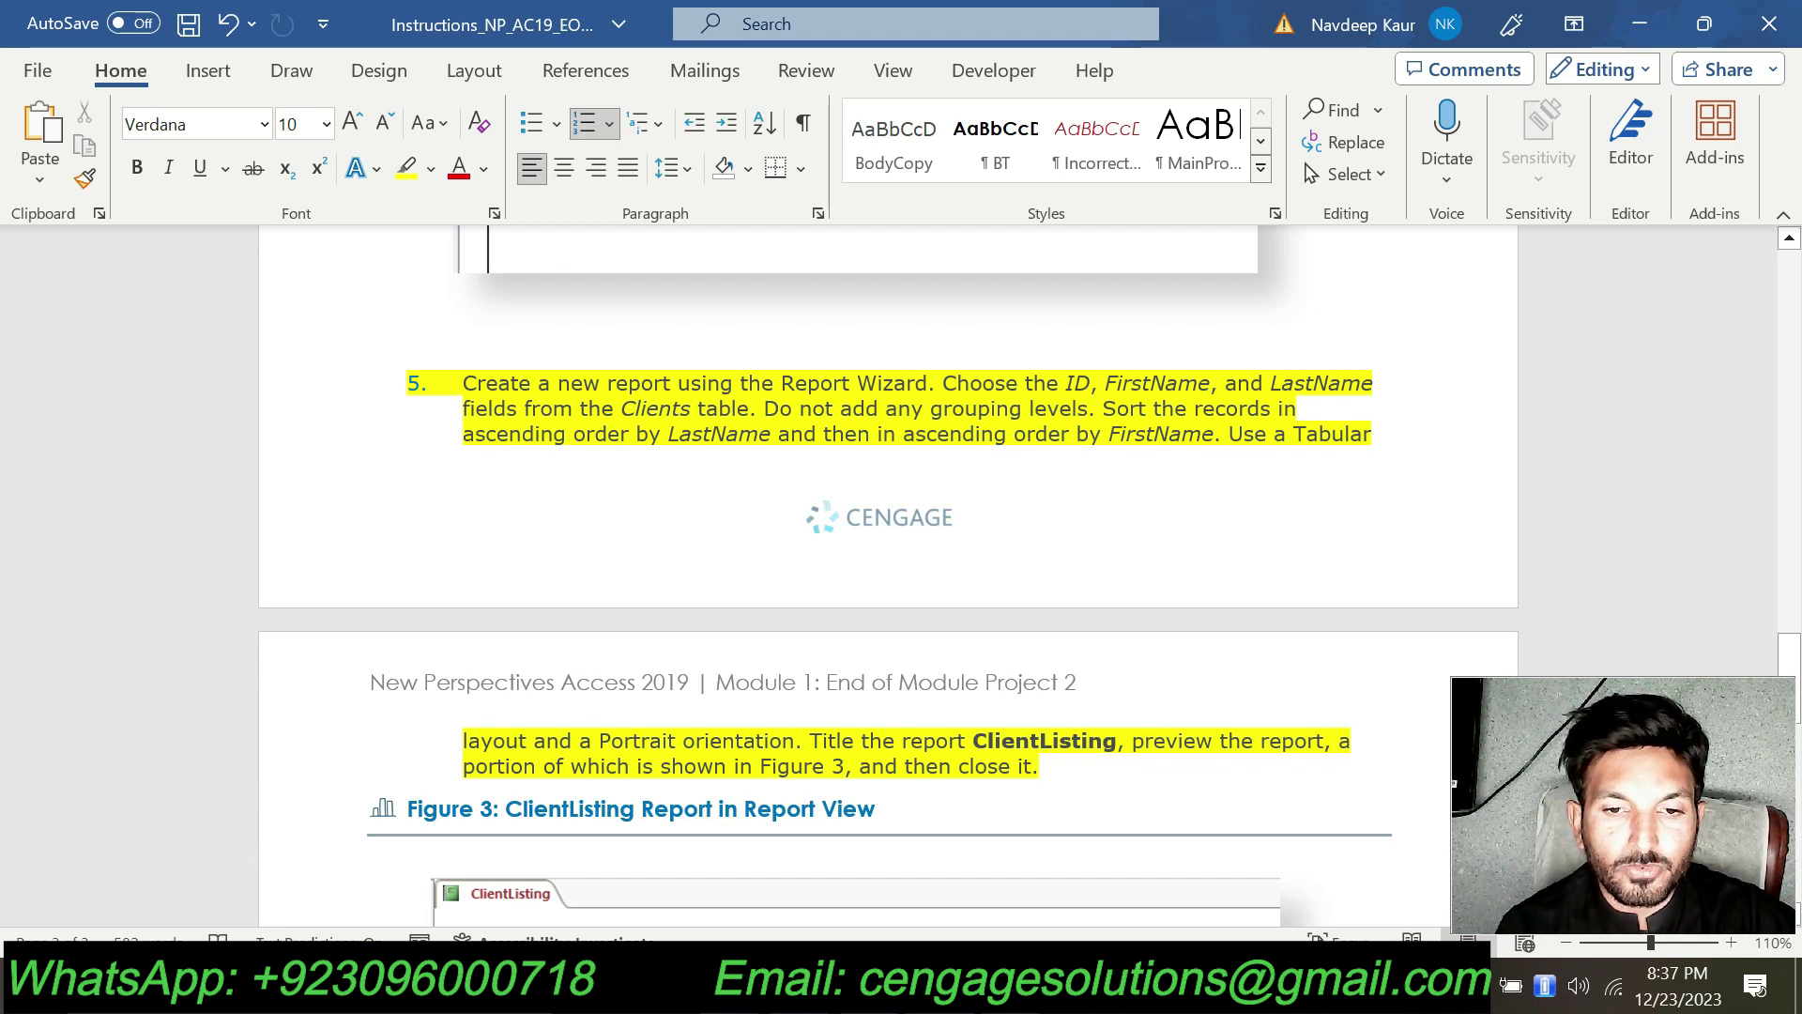
Read the Report Wizard, source table, grouping and sorting requirements in project step 5.
drag(927, 383, 460, 392)
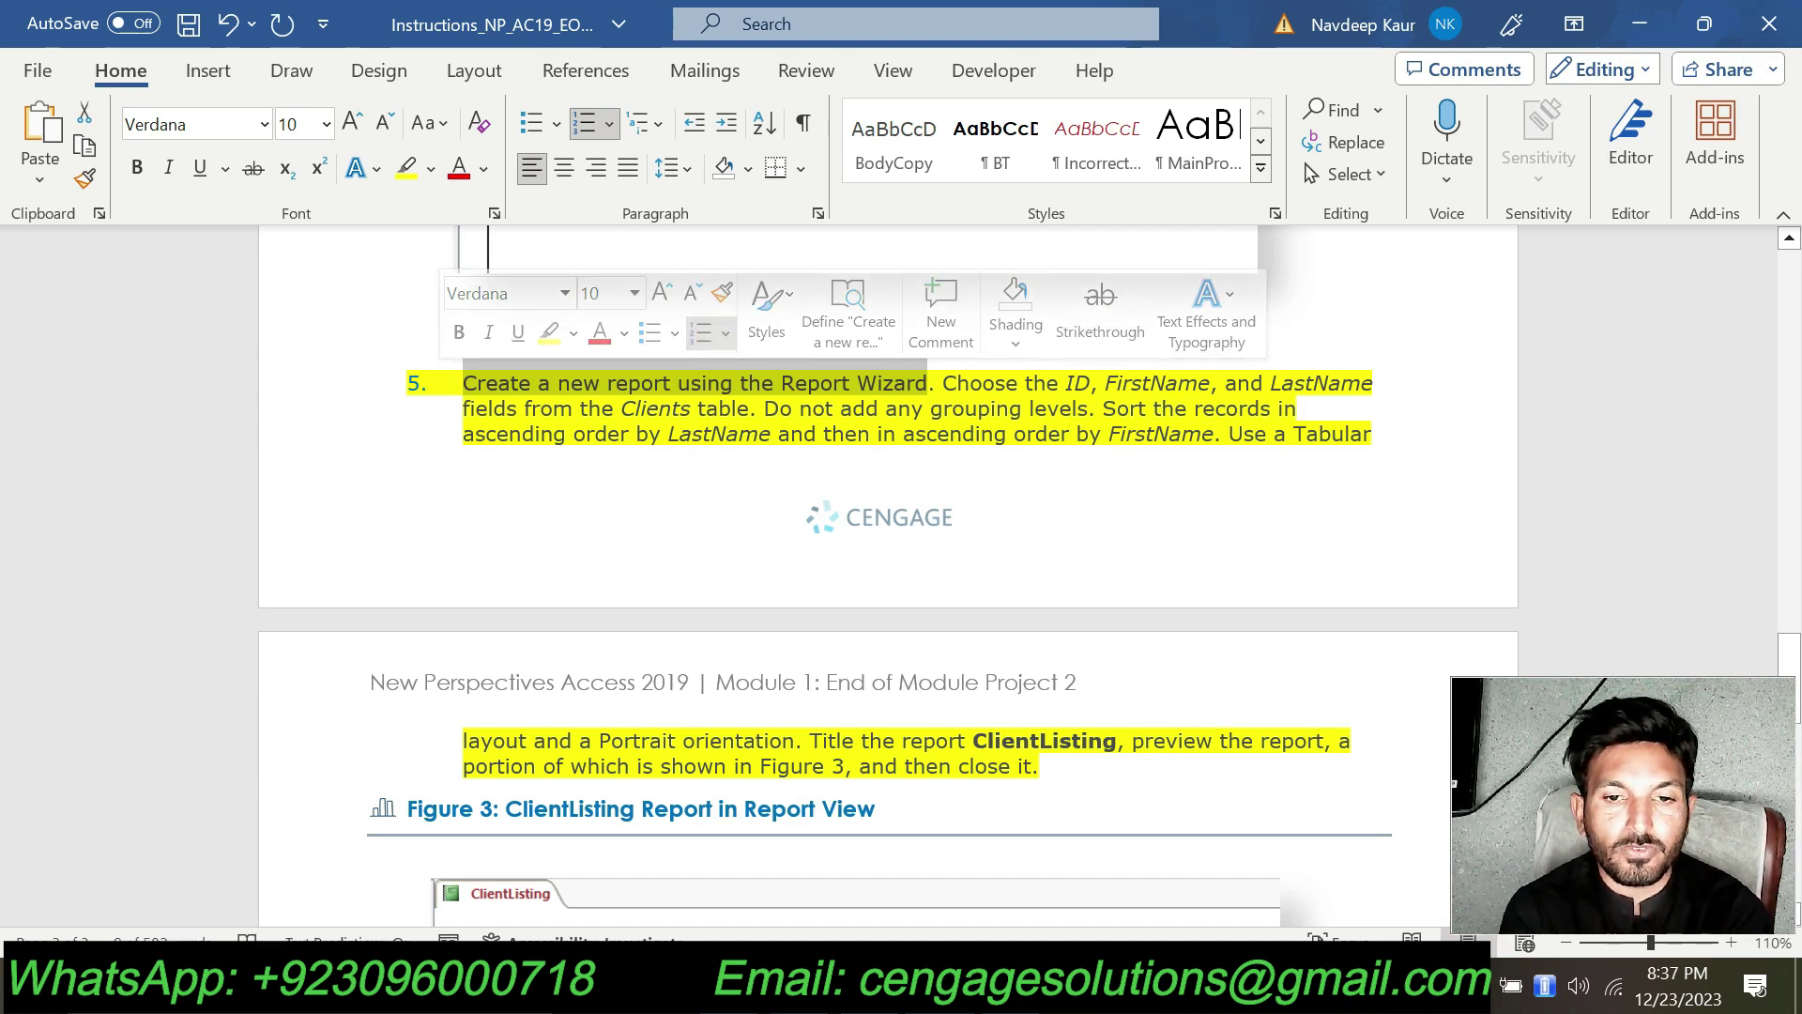
scroll(888, 576, up, 1)
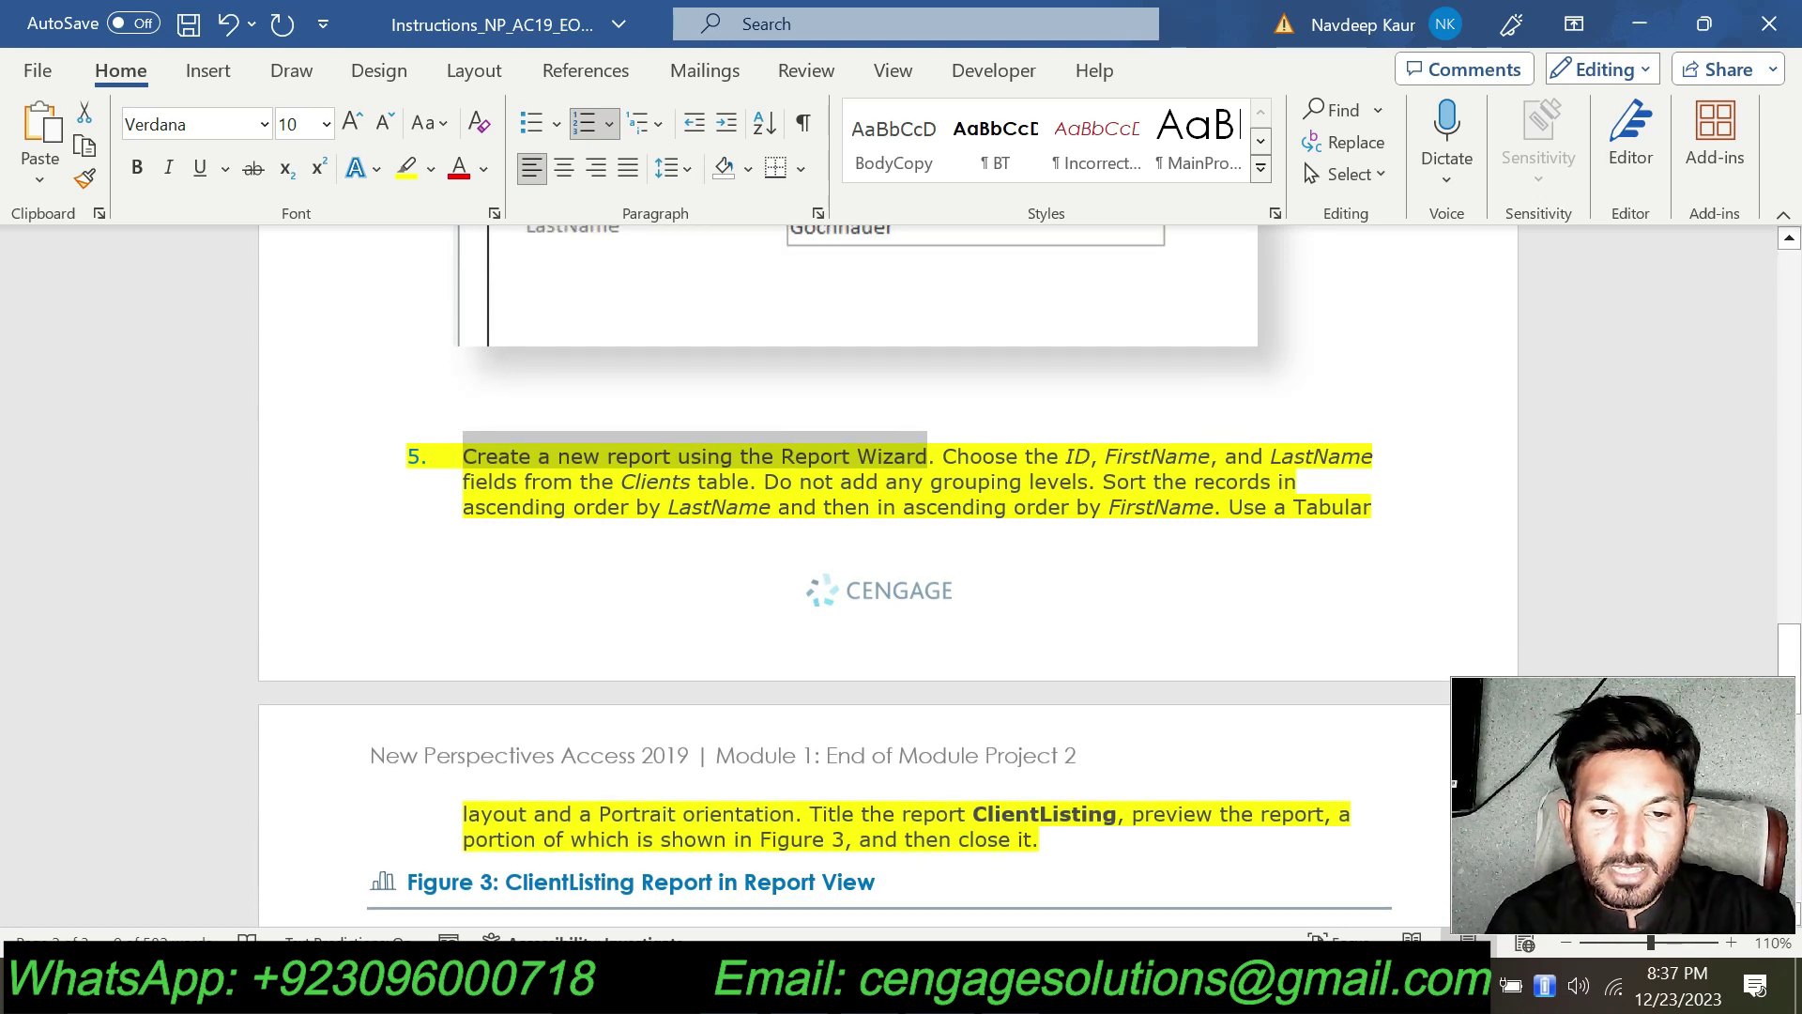
mouse_move(747, 483)
mouse_down()
mouse_move(654, 488)
mouse_move(748, 481)
mouse_up()
click(729, 523)
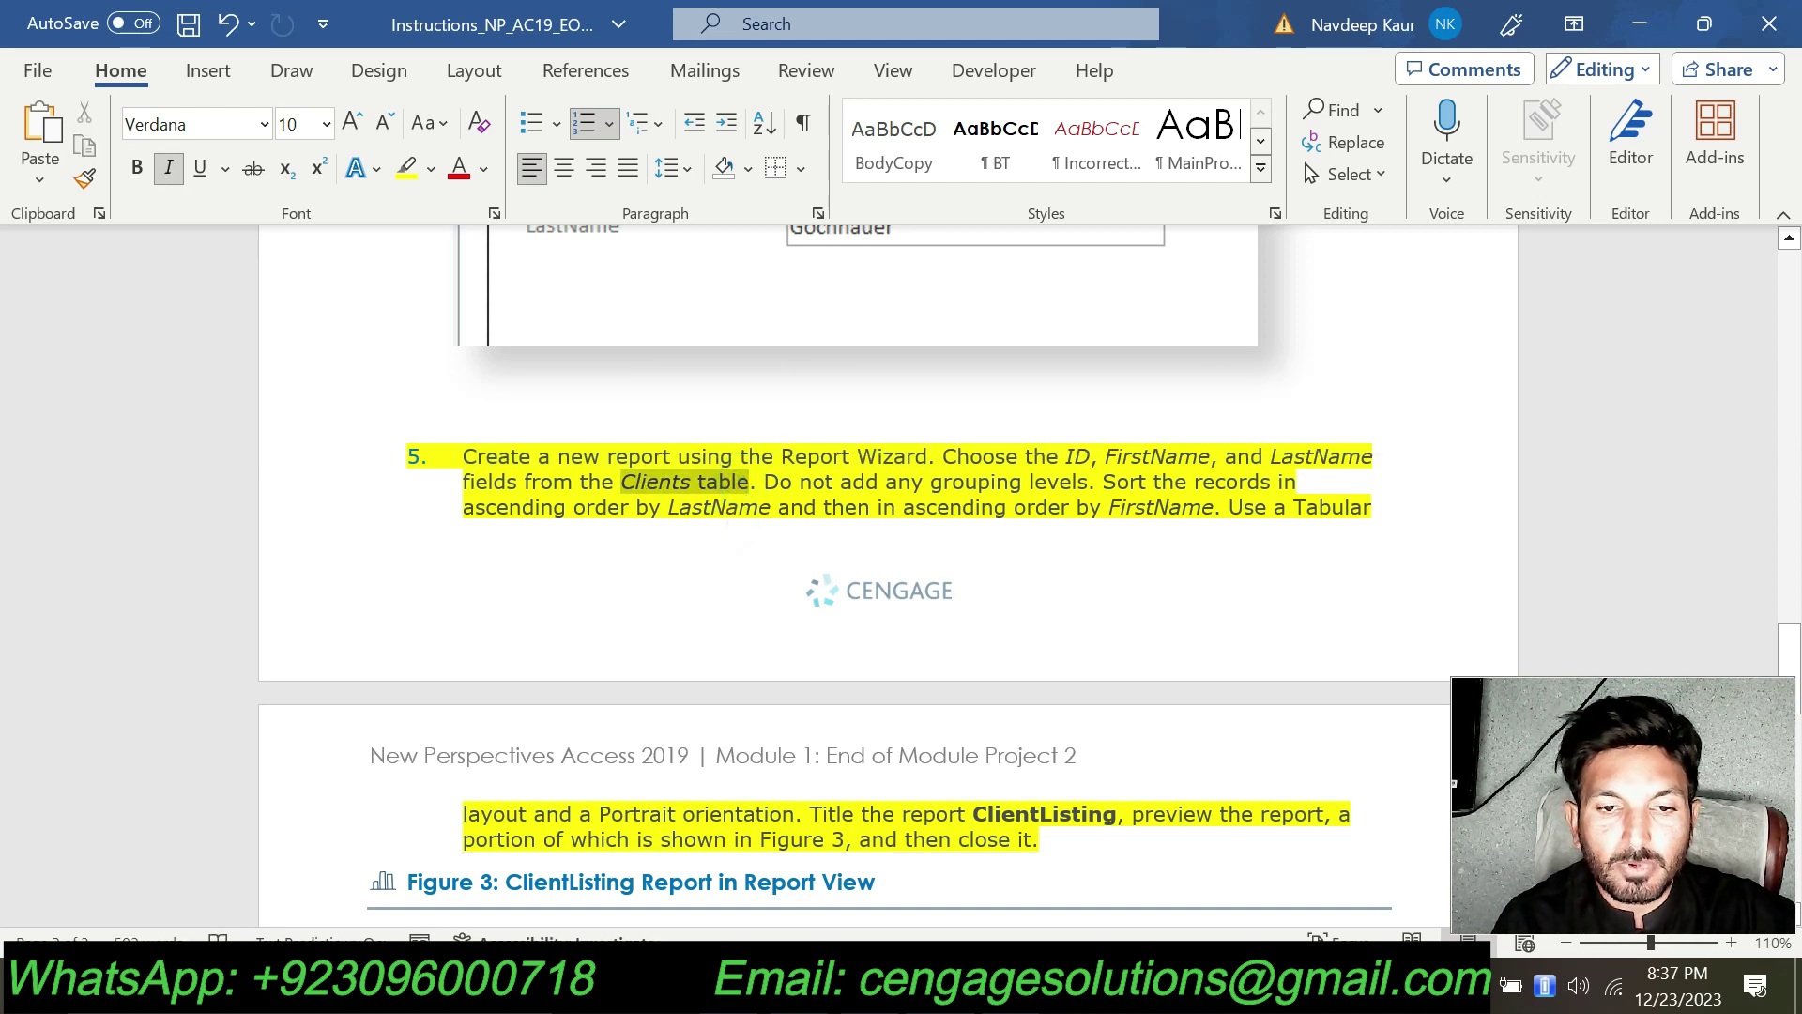
click(909, 509)
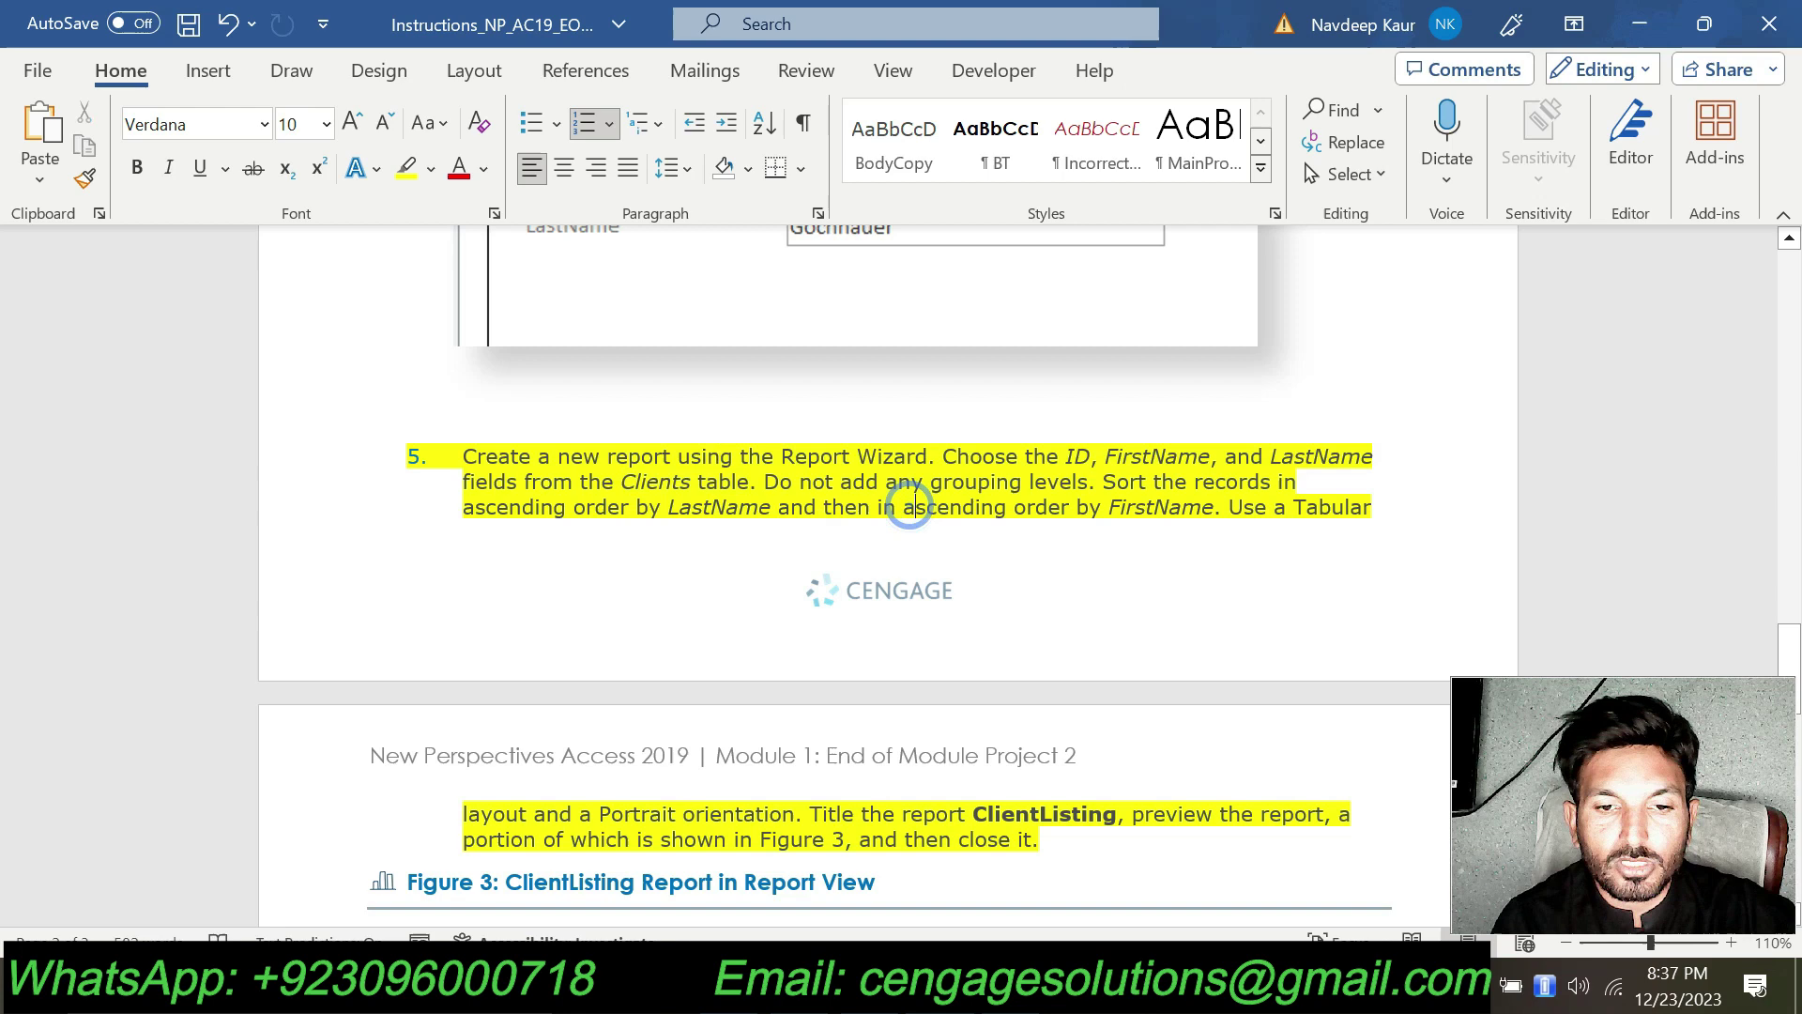
Start the Report Wizard in Access with the Clients table as the field source.
key(alt+Tab)
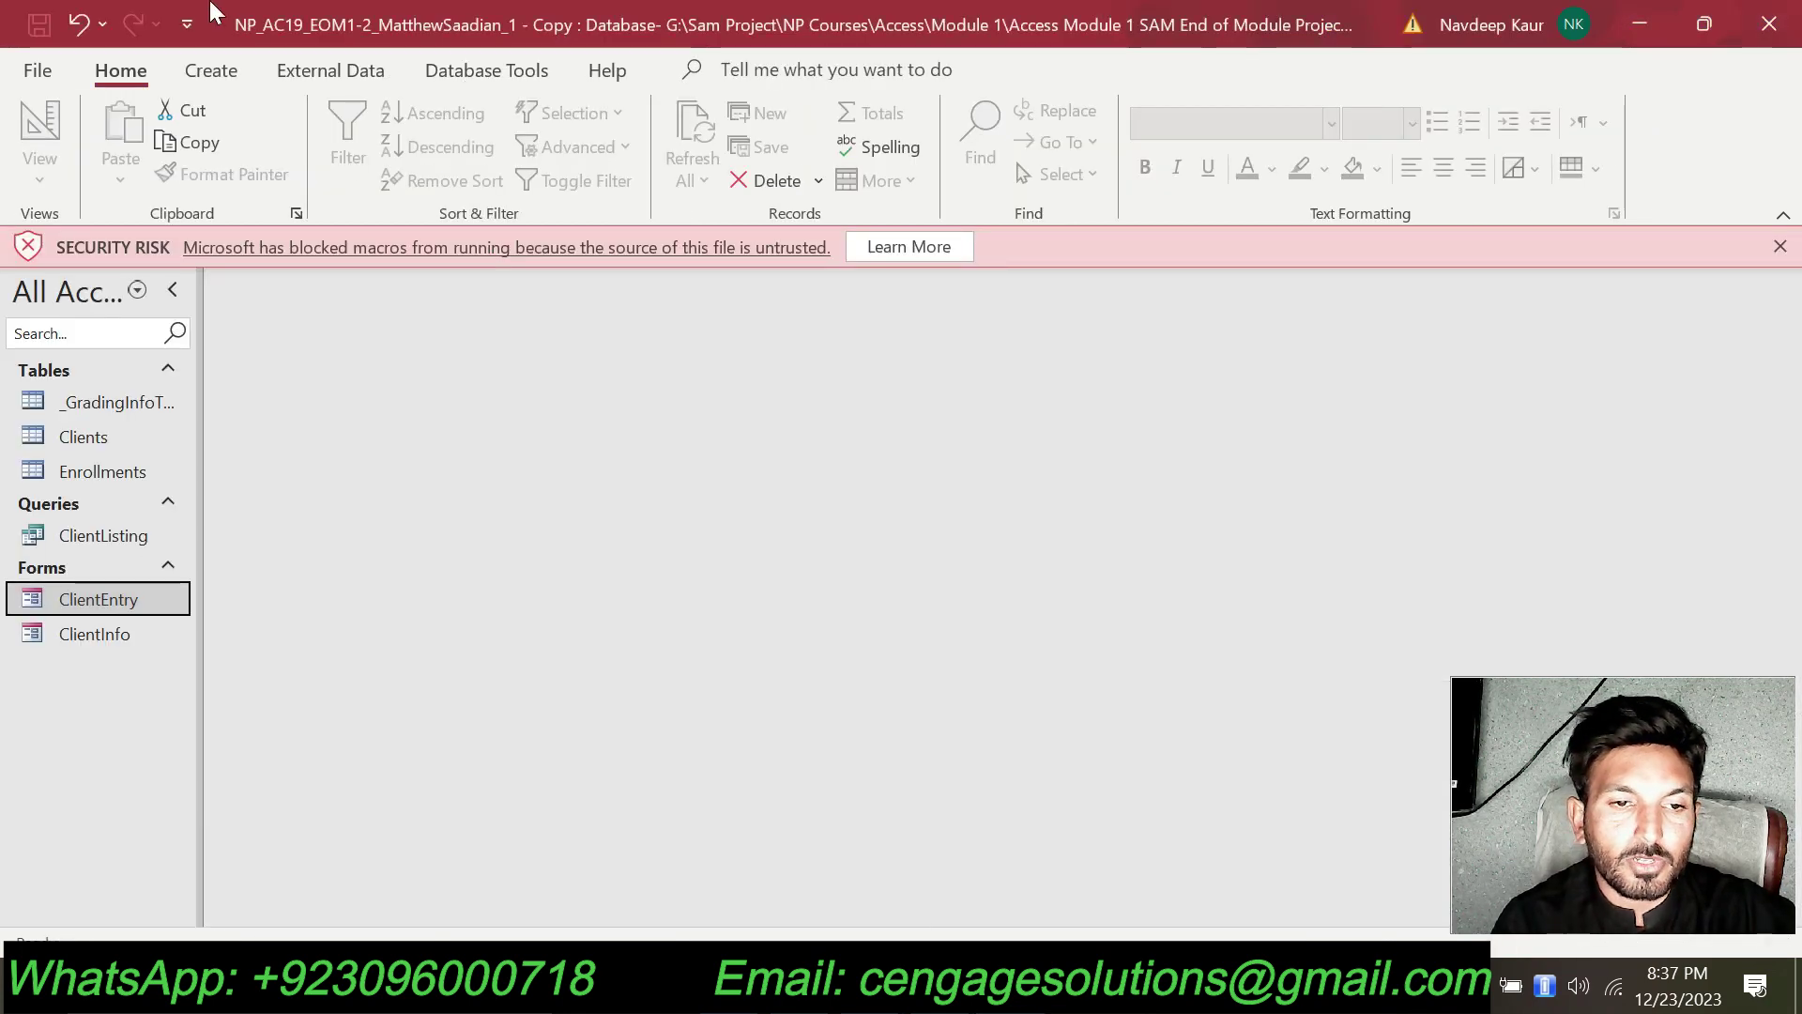
click(212, 71)
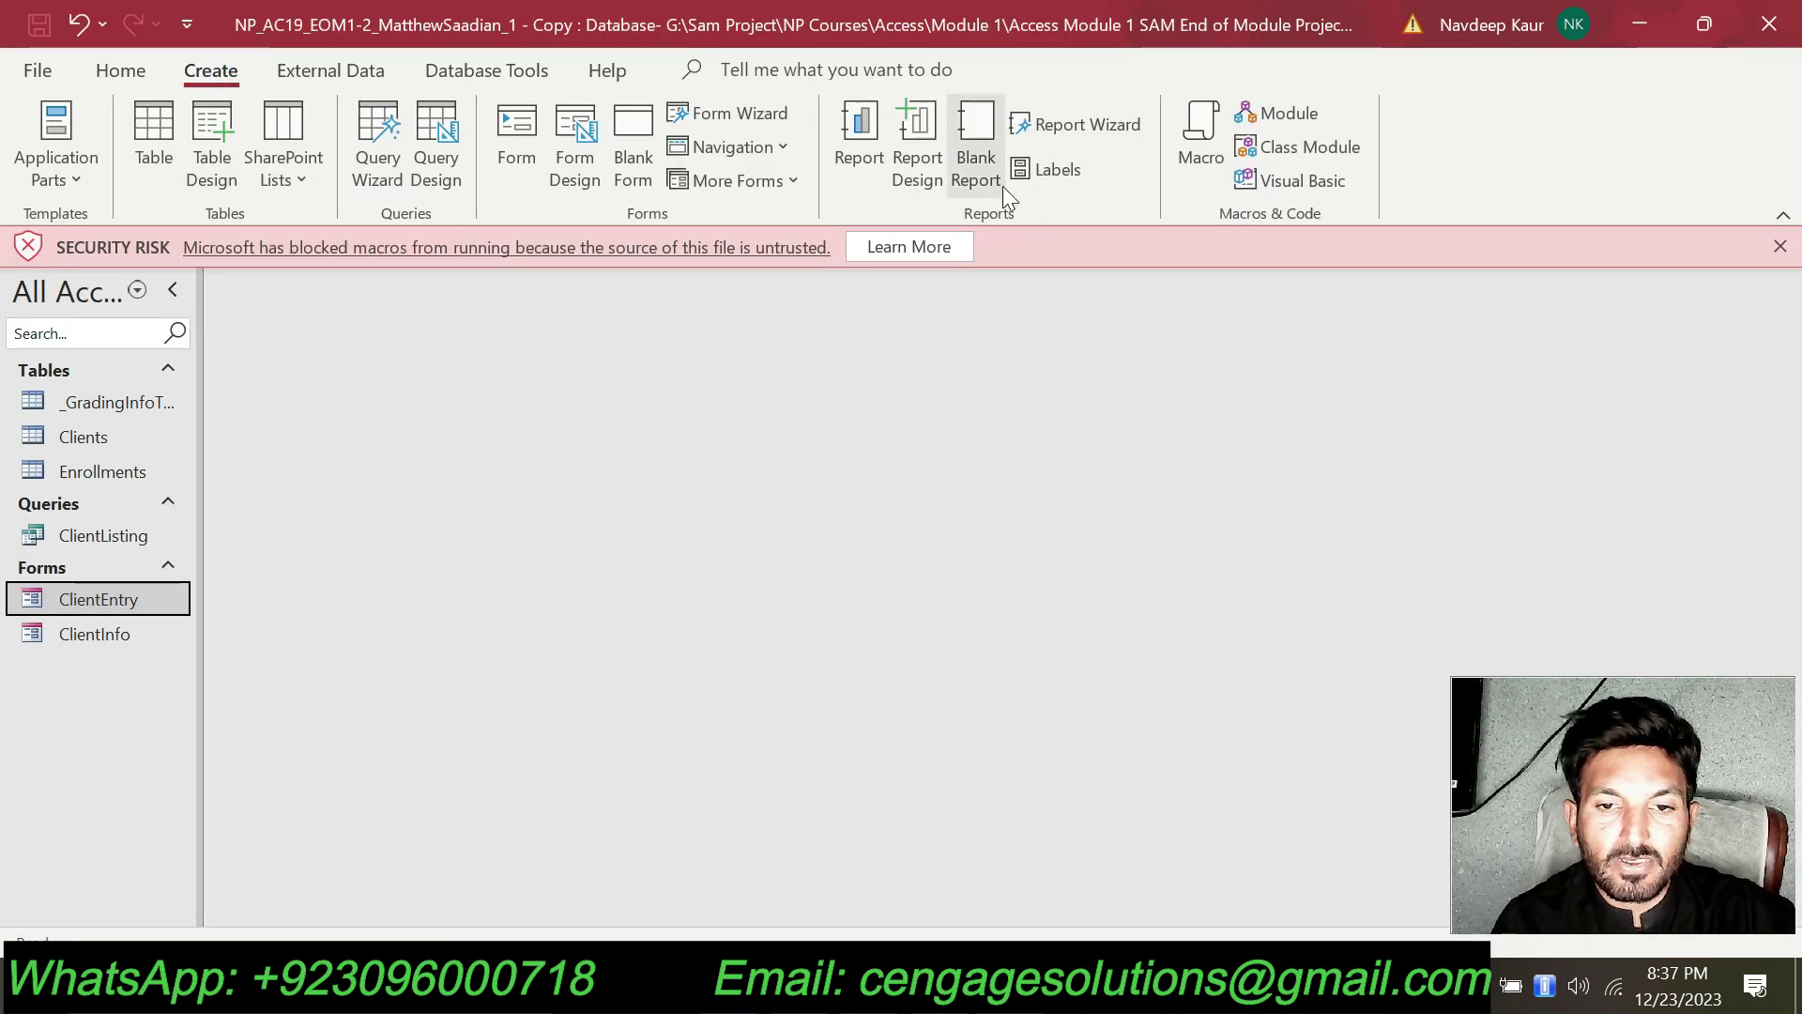
click(1073, 122)
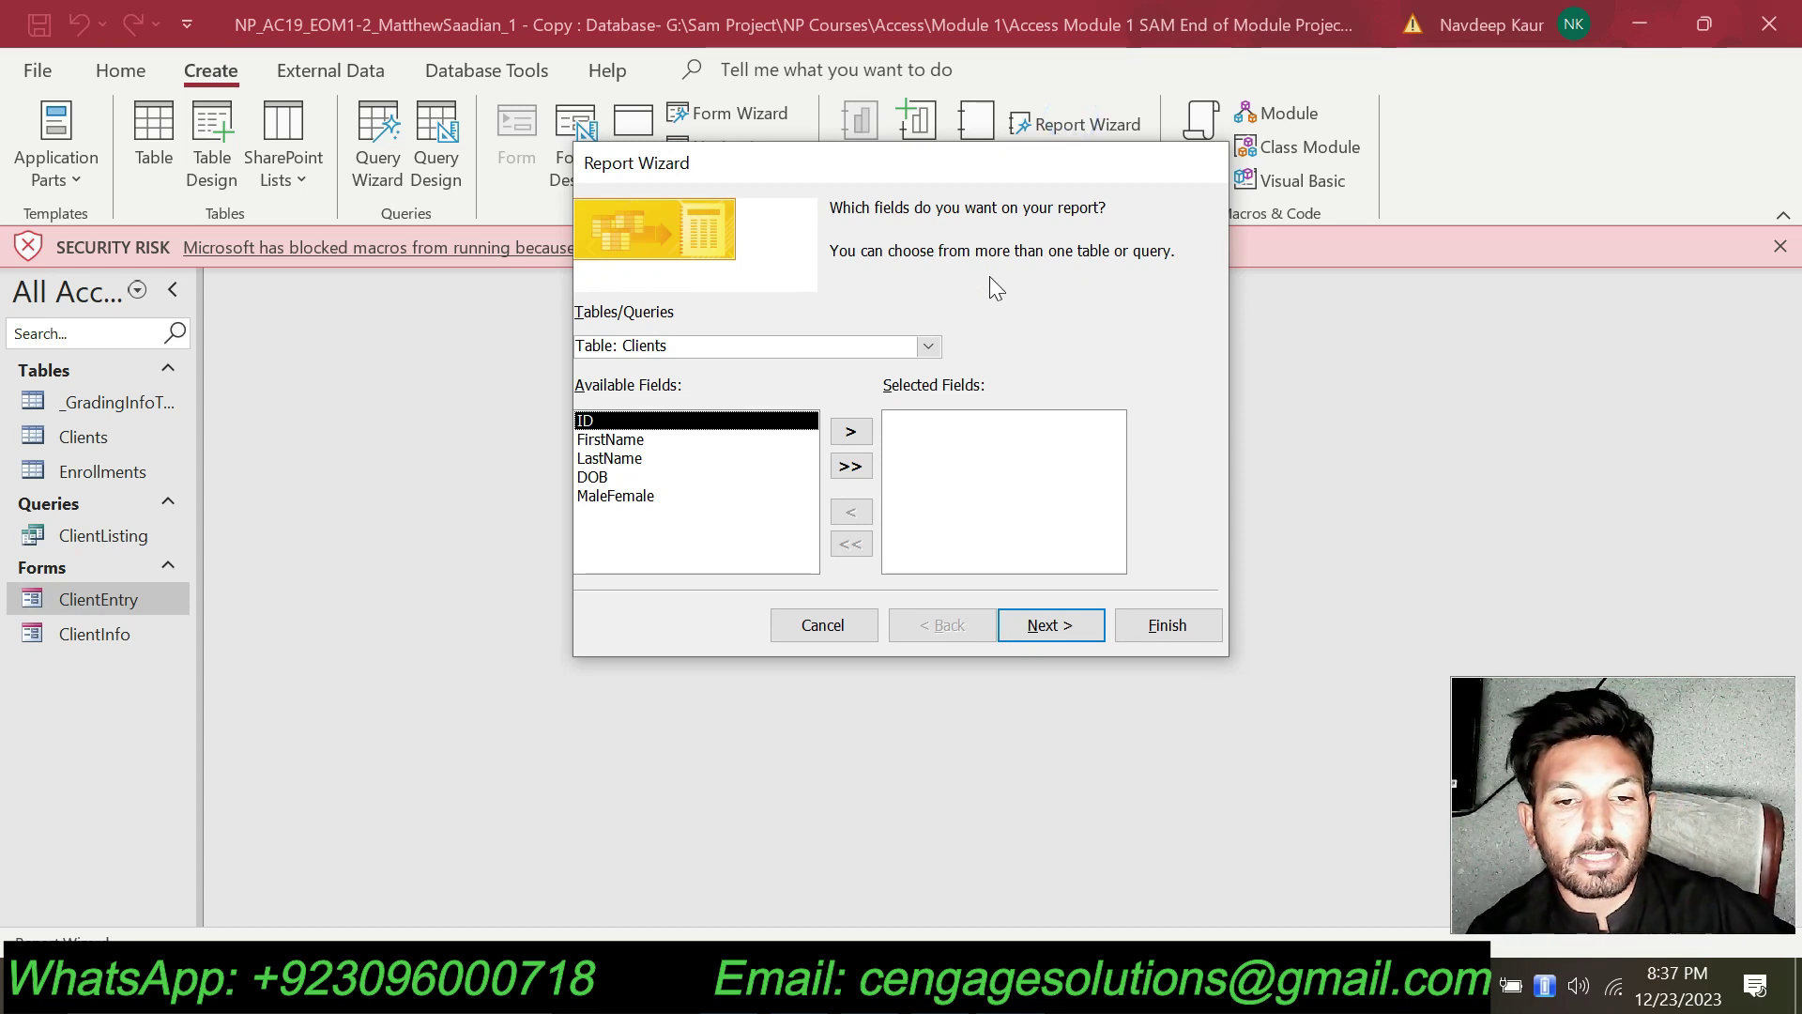
click(927, 349)
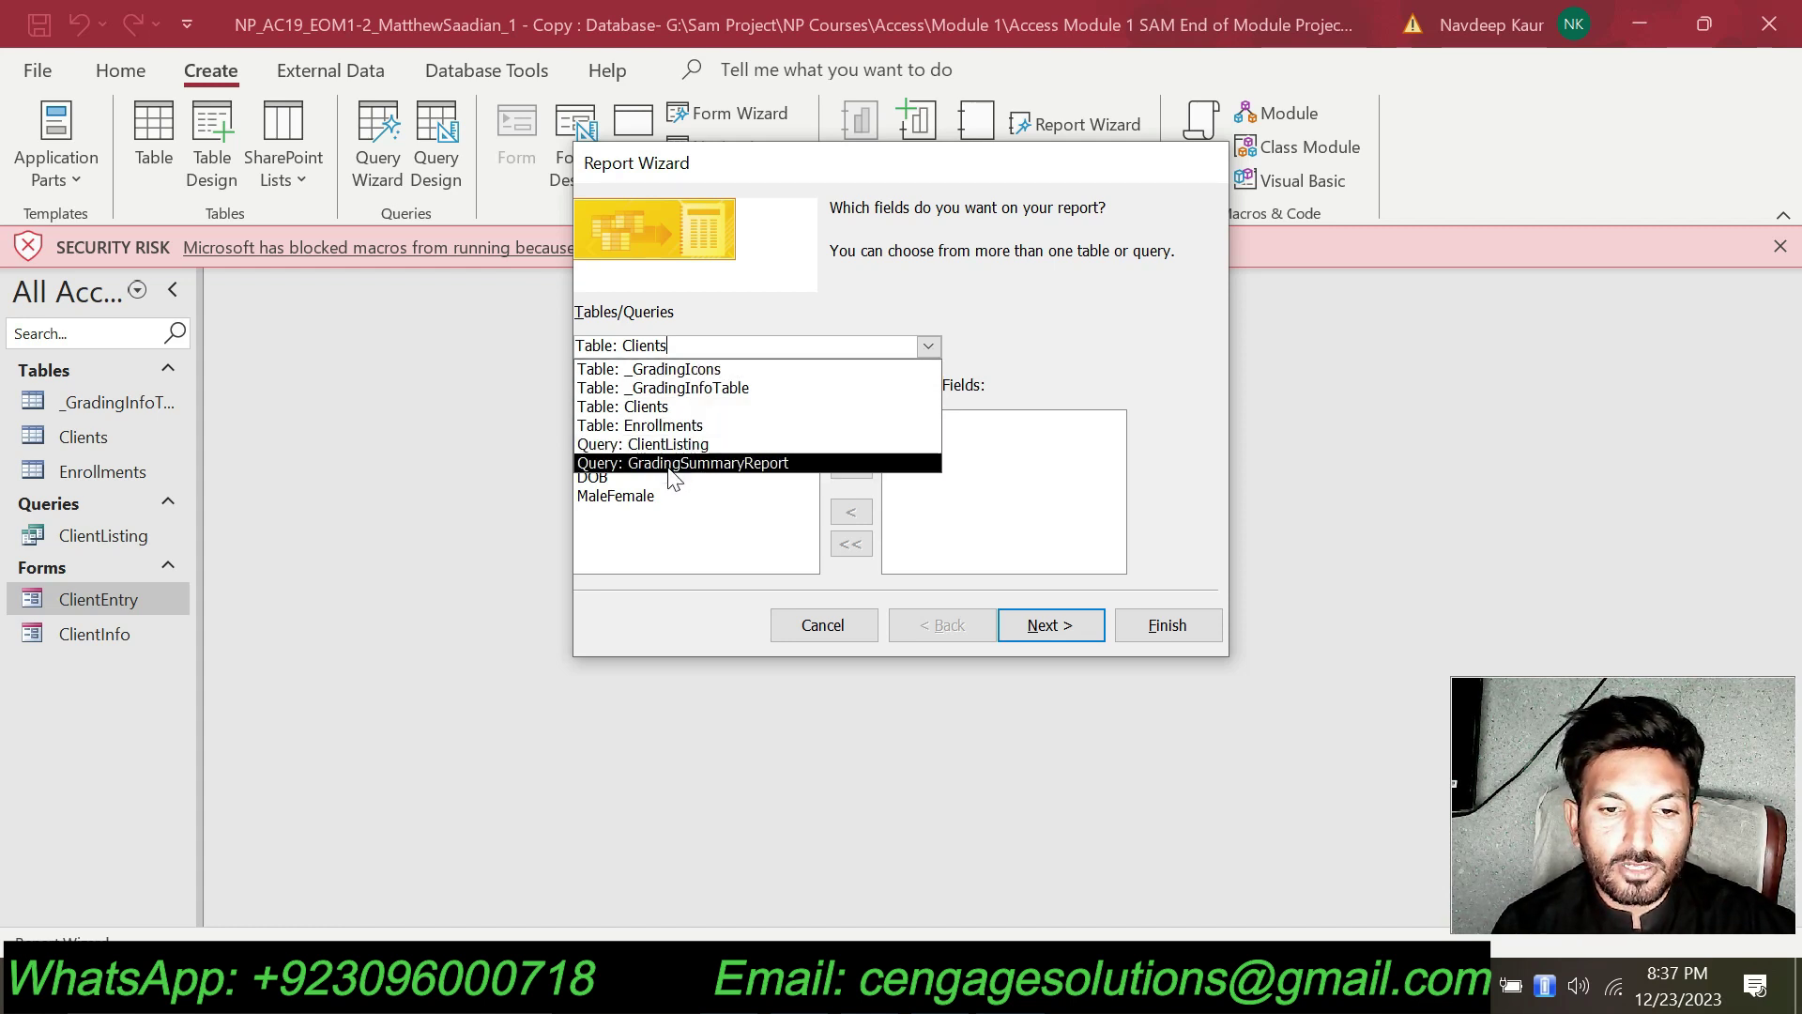
click(668, 407)
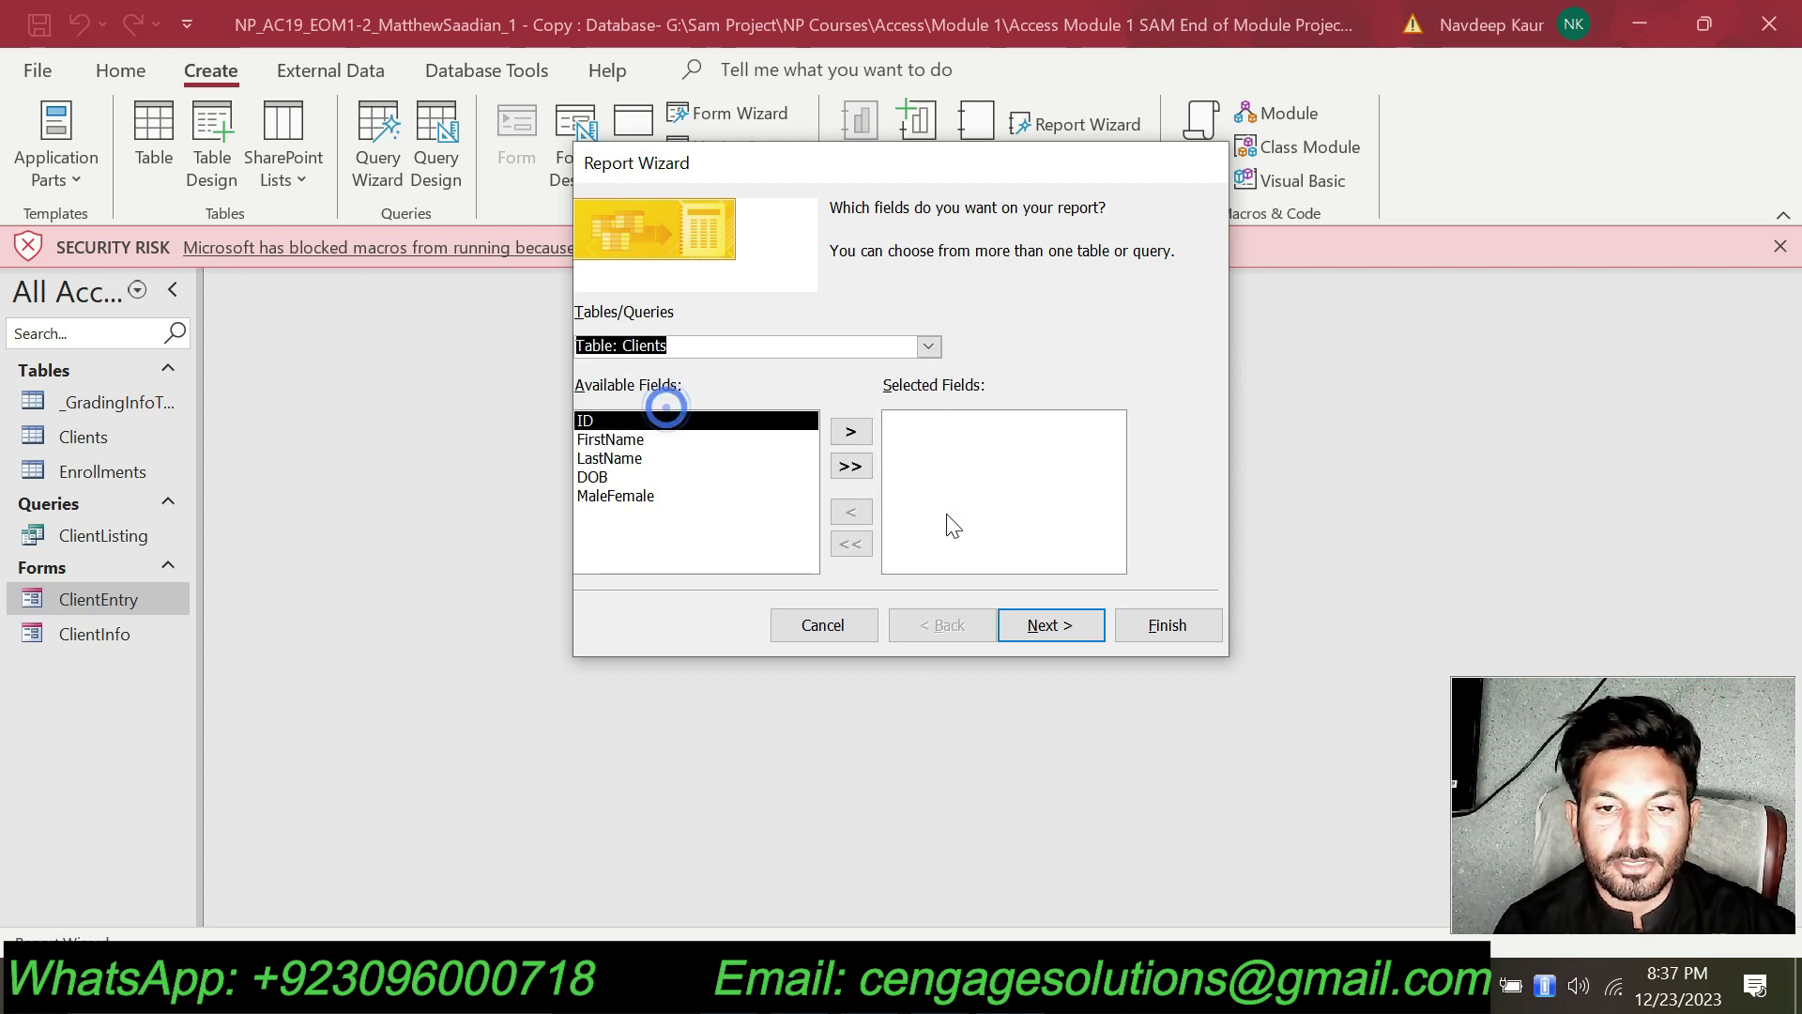
Add the ID, FirstName and LastName fields to the report, checking them against the Word instructions.
key(alt+Tab)
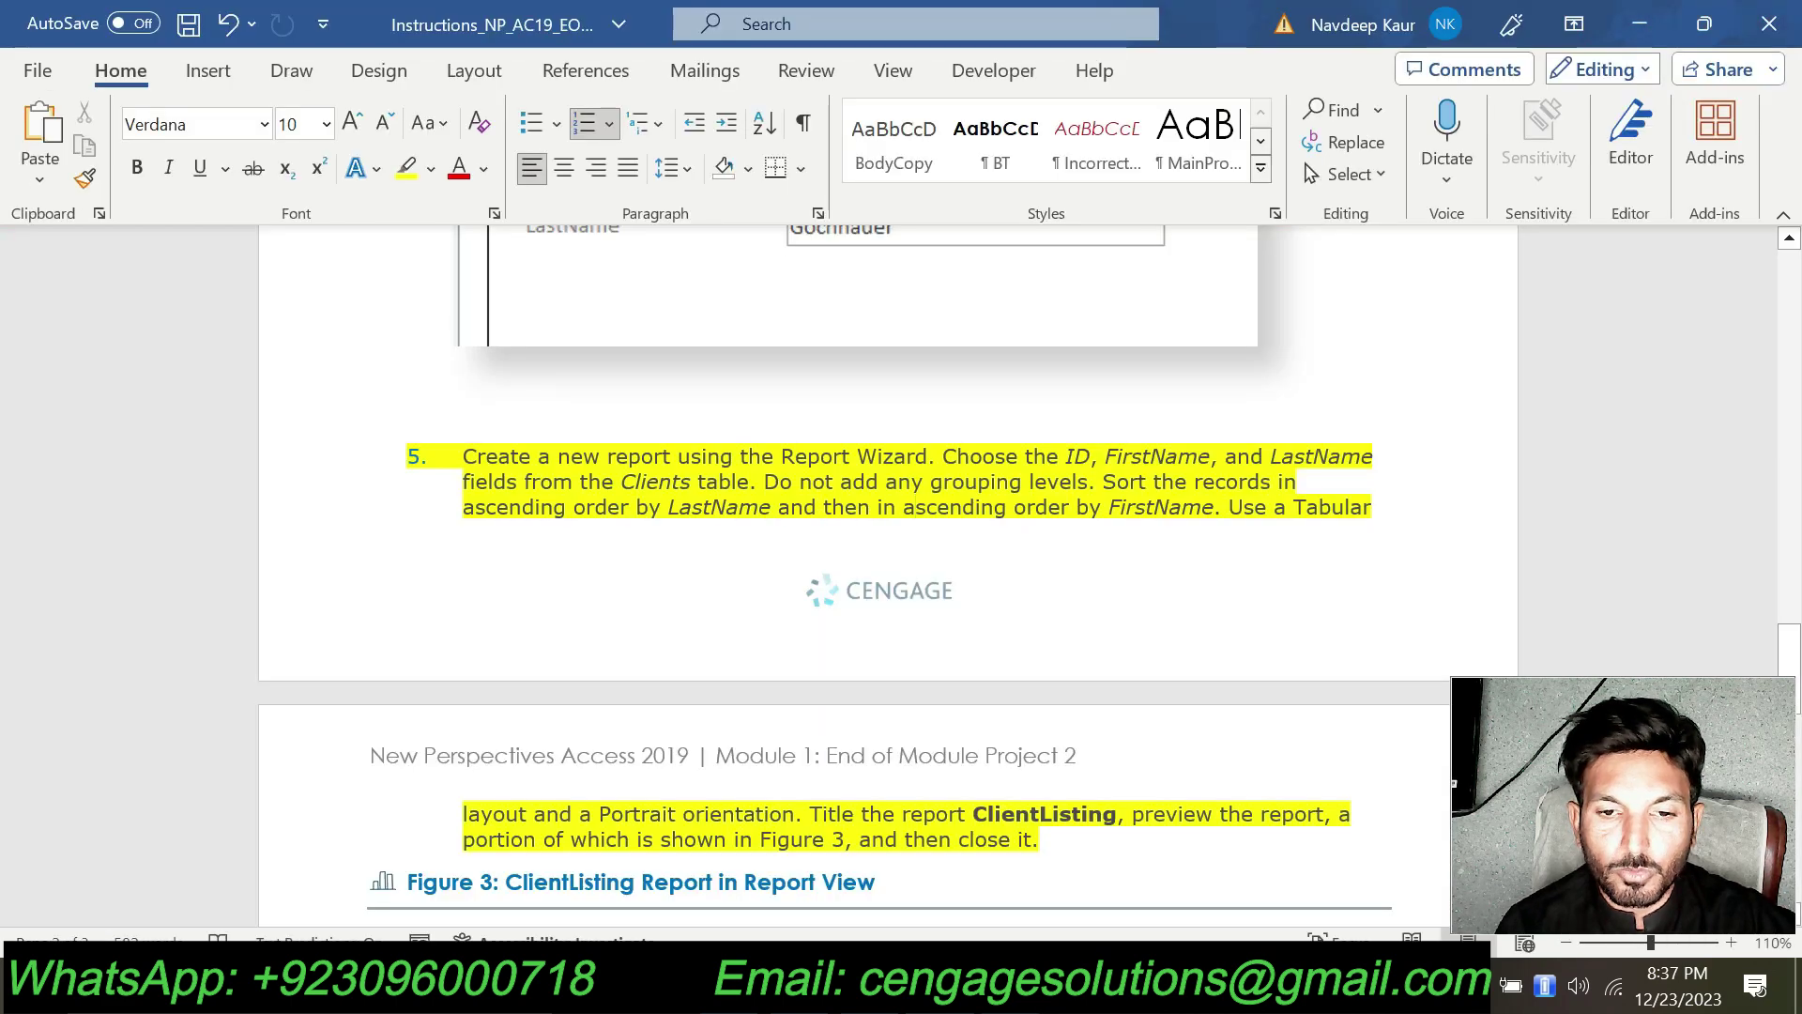
key(alt+Tab)
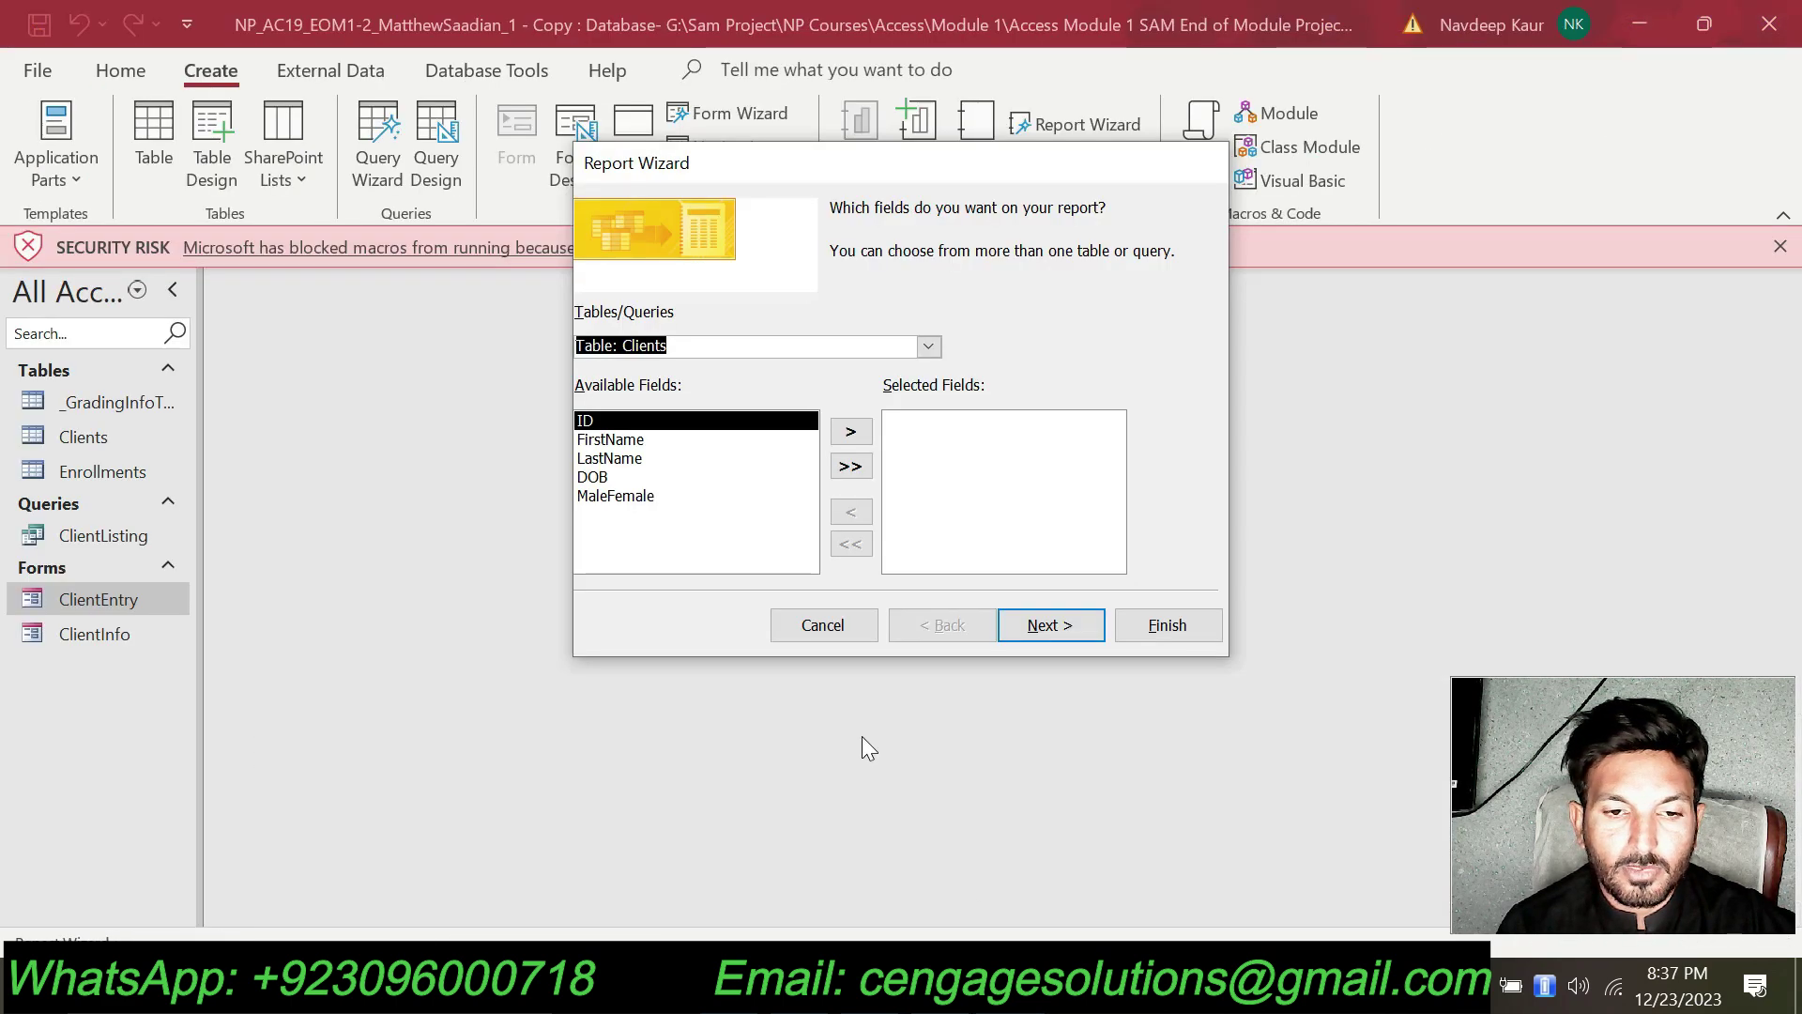
click(850, 432)
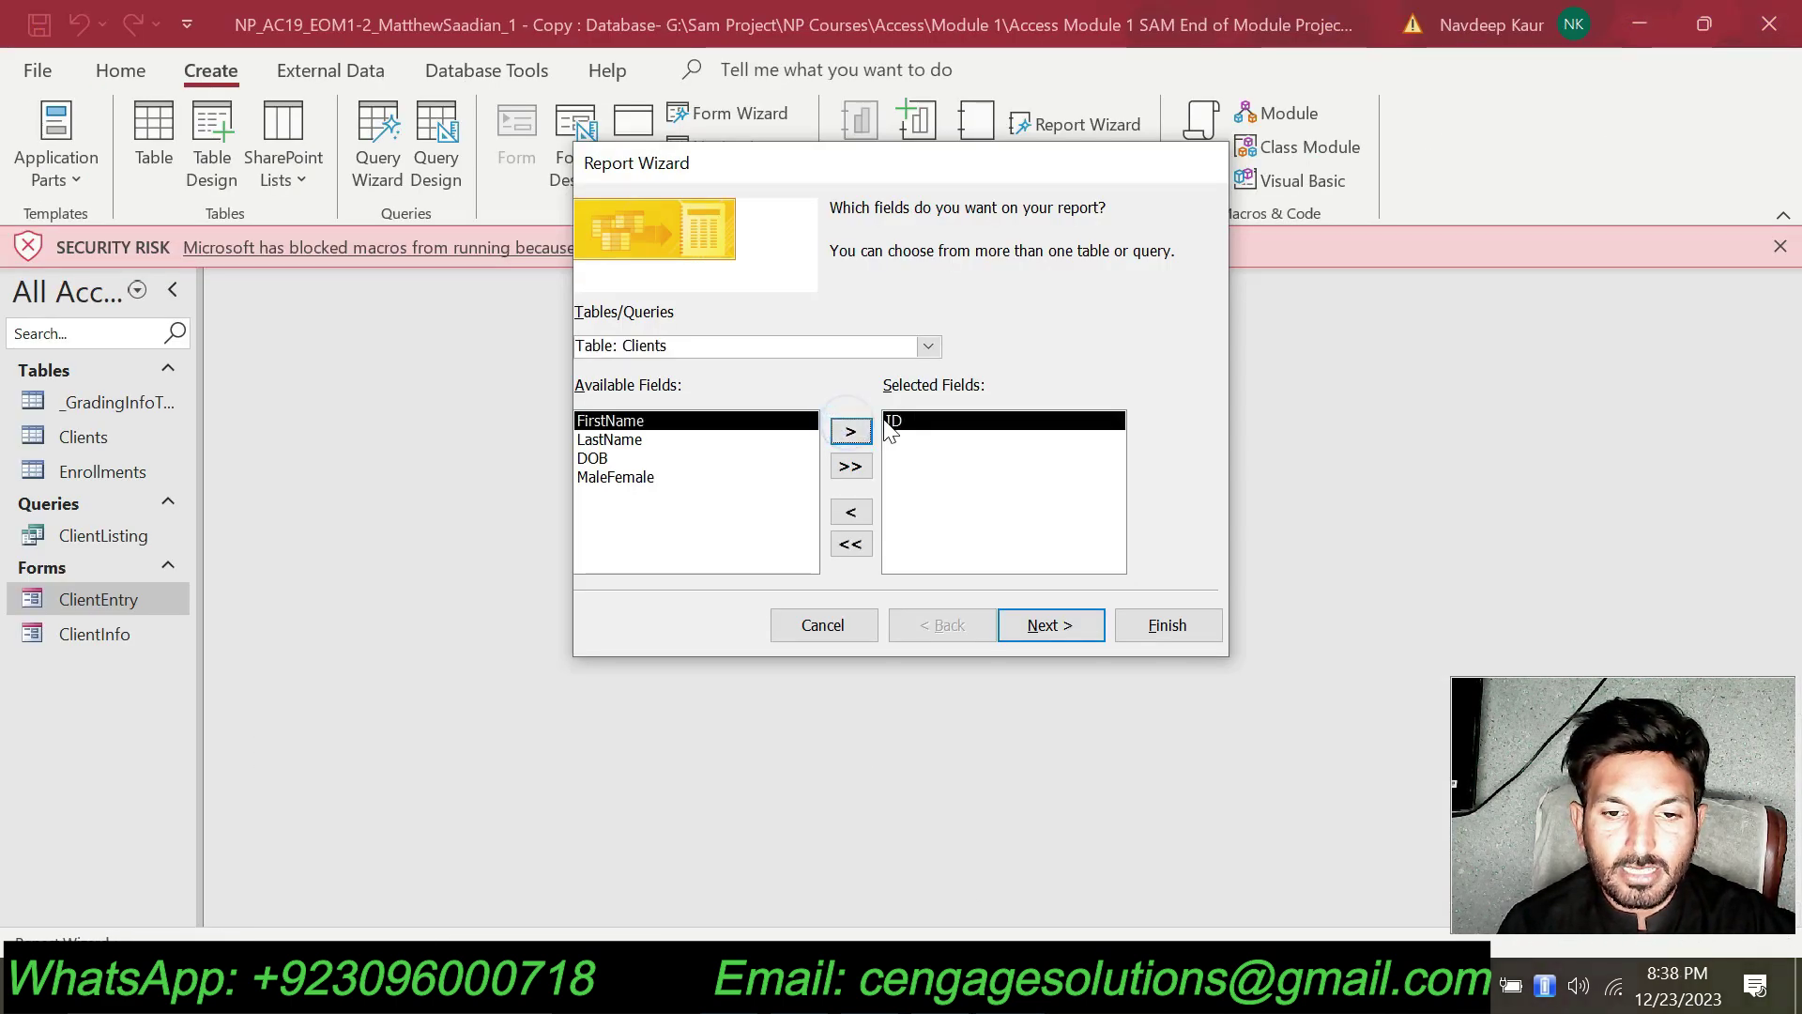
key(alt+Tab)
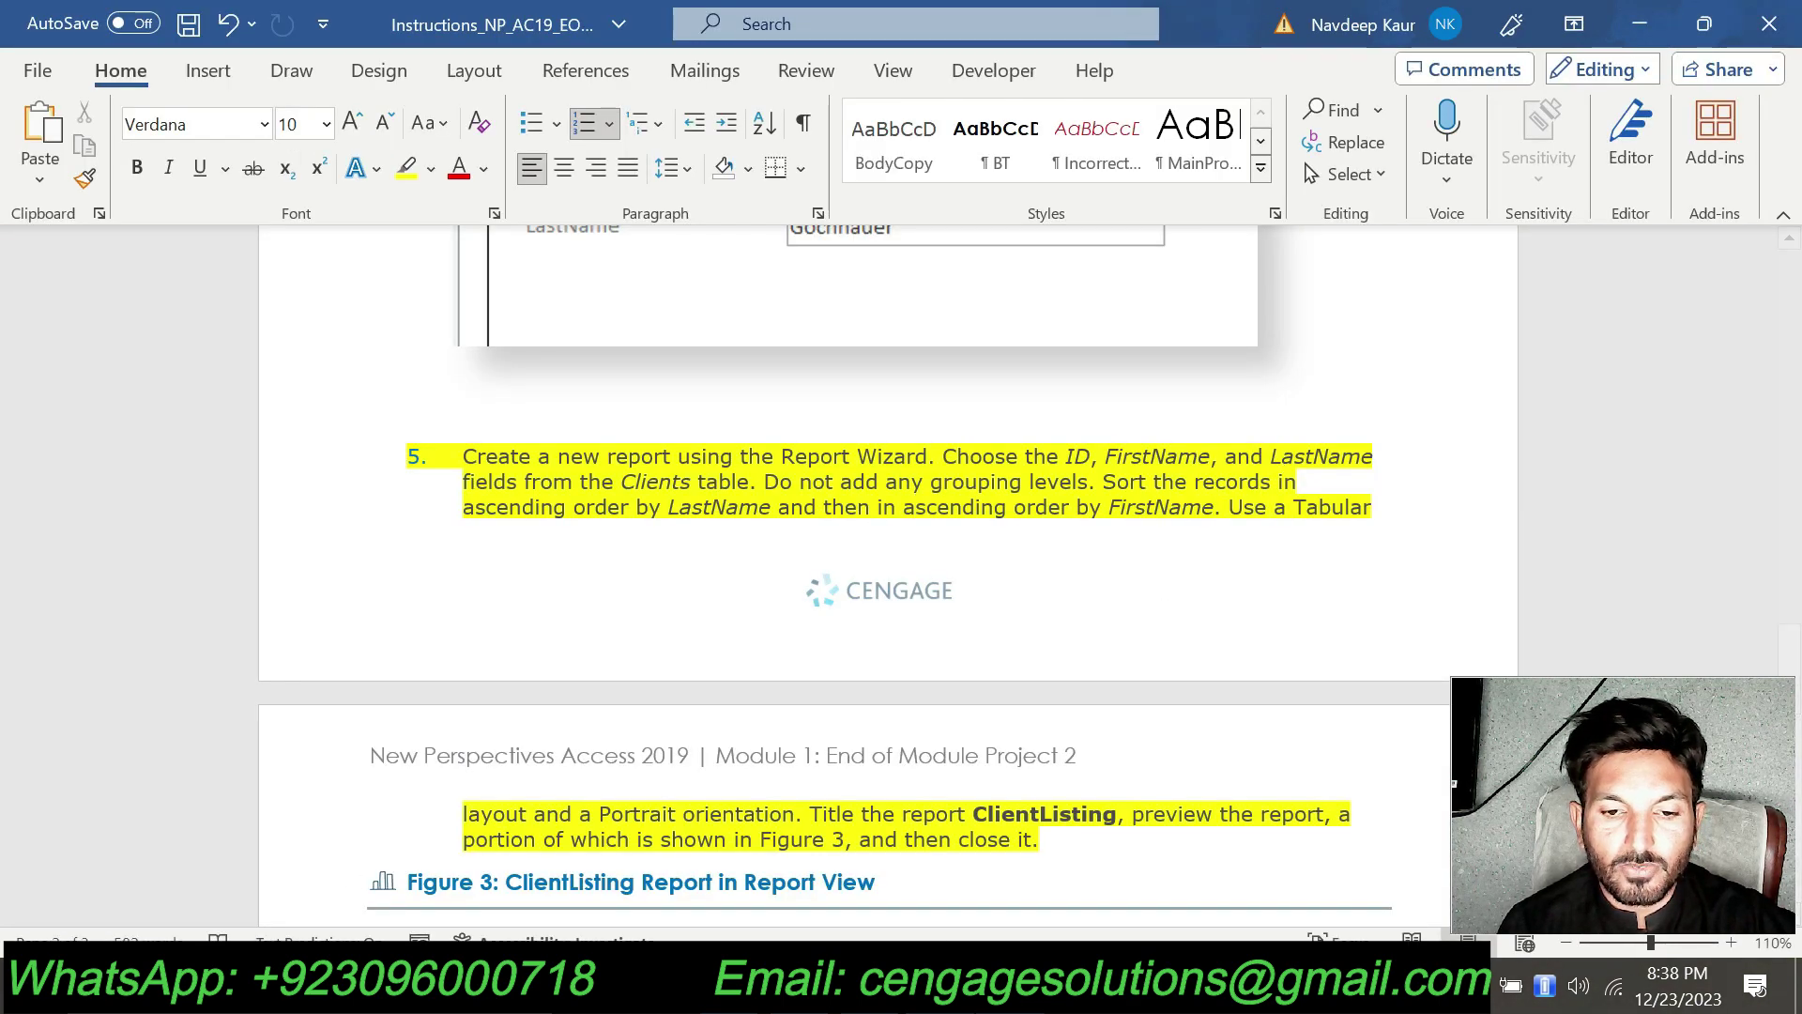
key(alt+Tab)
click(870, 437)
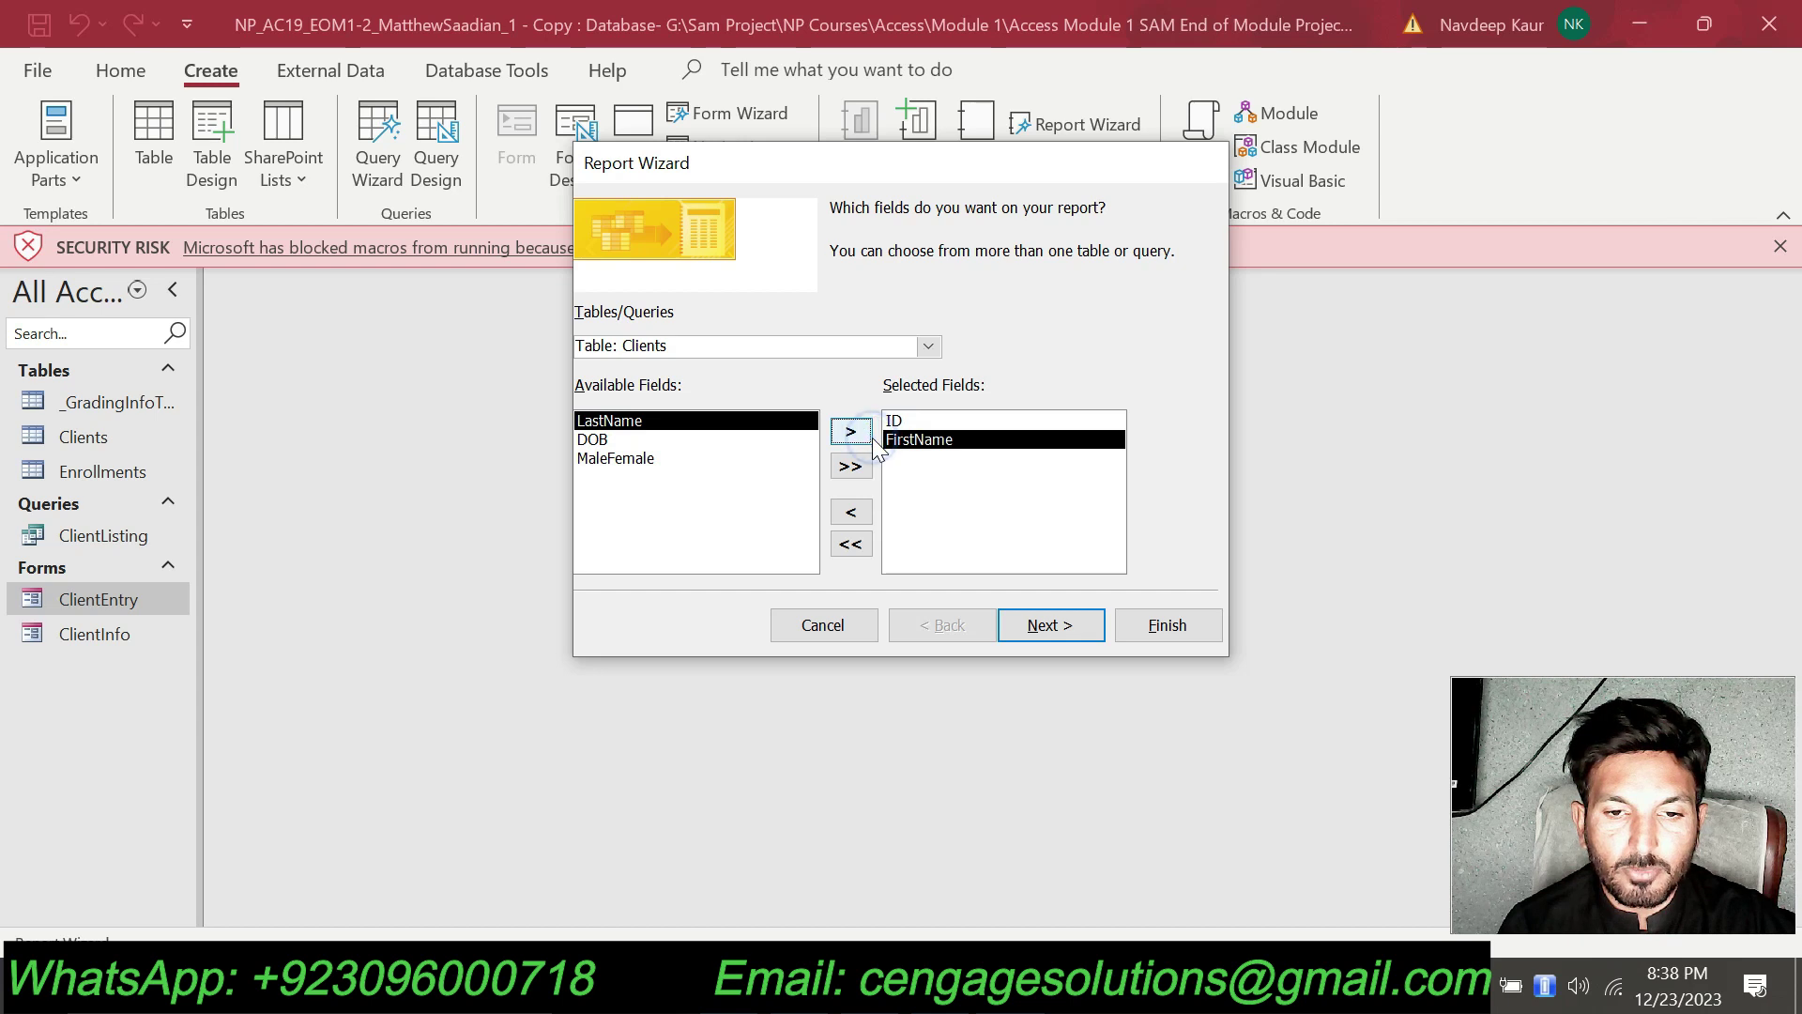
click(871, 438)
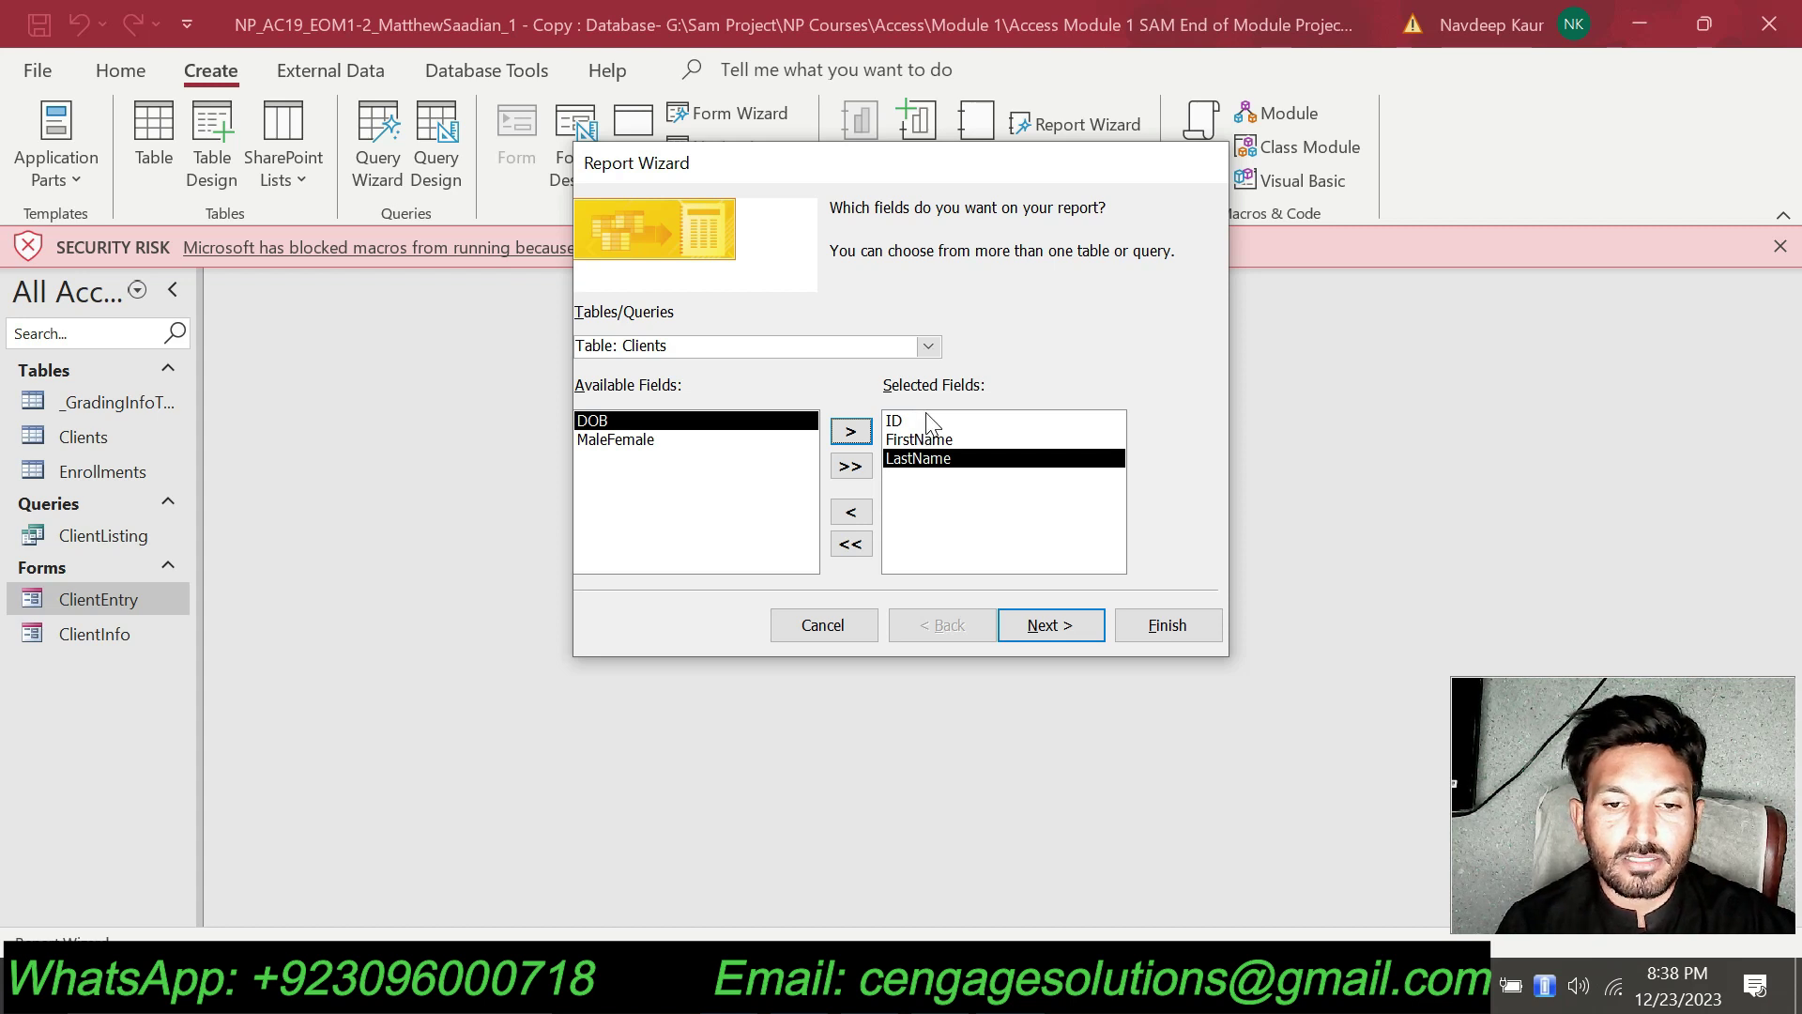
Check the grouping requirement in Word, and advance the Access report wizard to its sort order page without any grouping levels.
click(1036, 633)
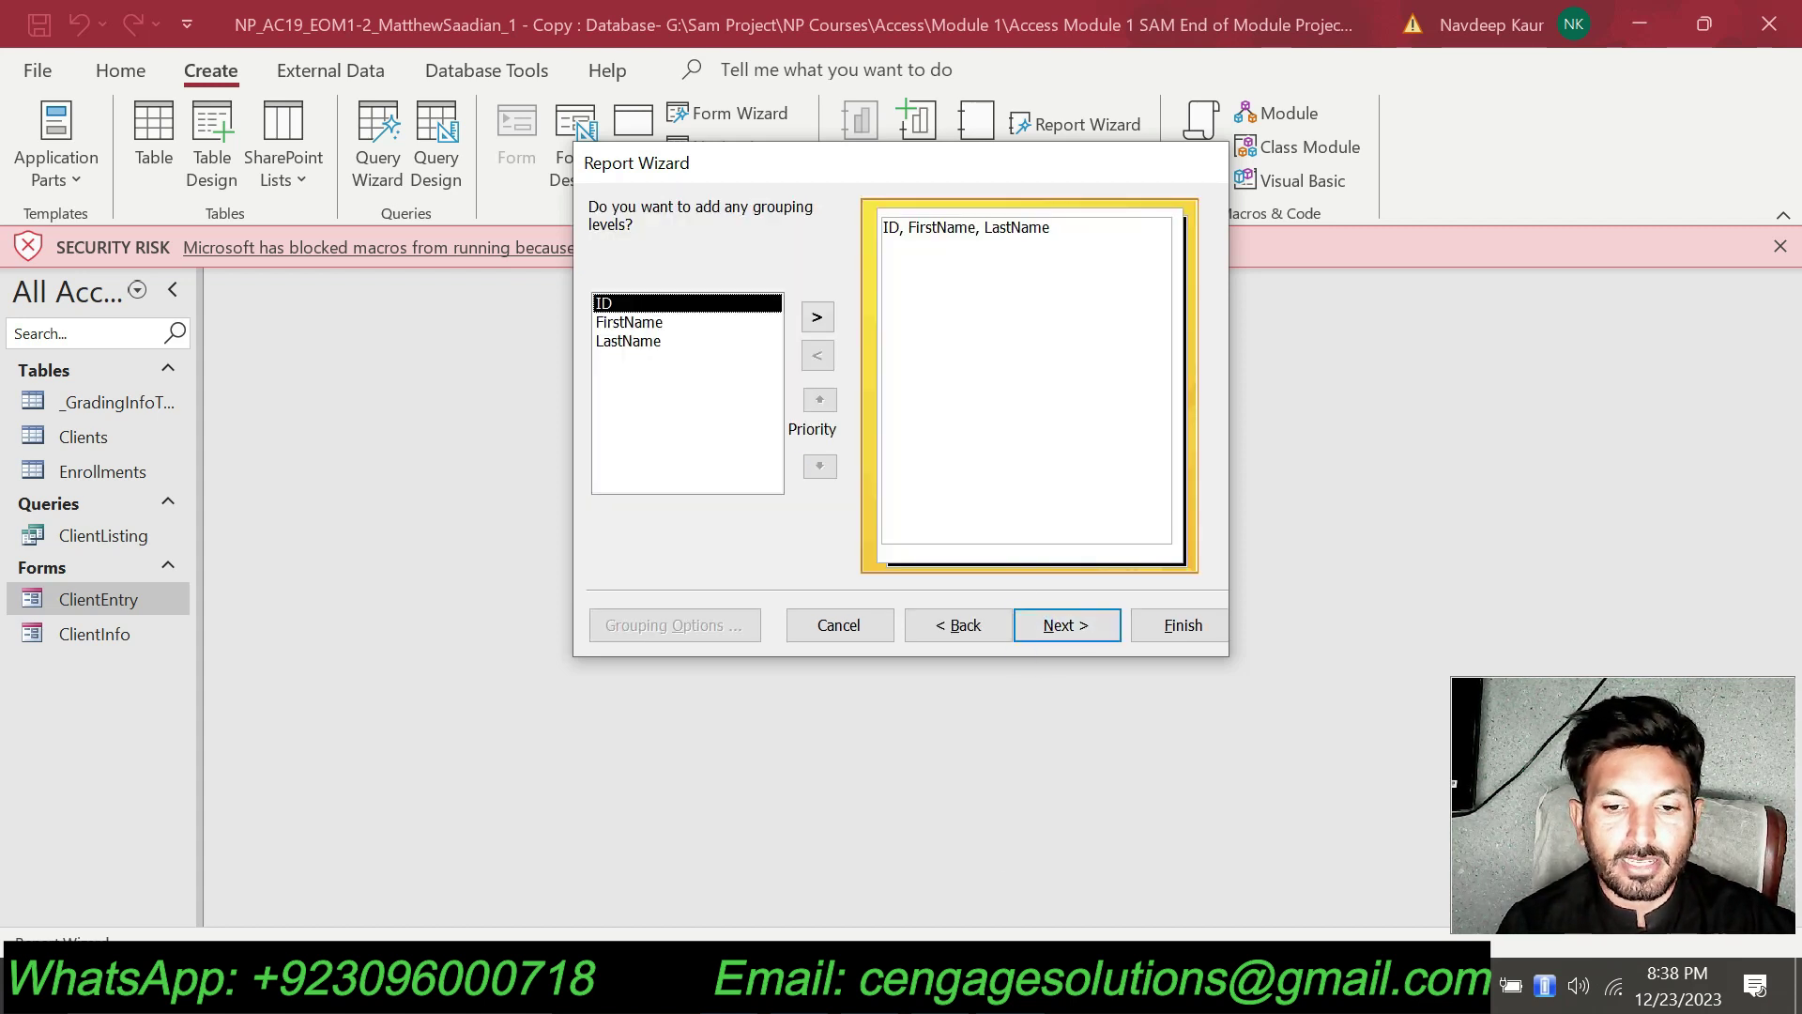
key(alt+Tab)
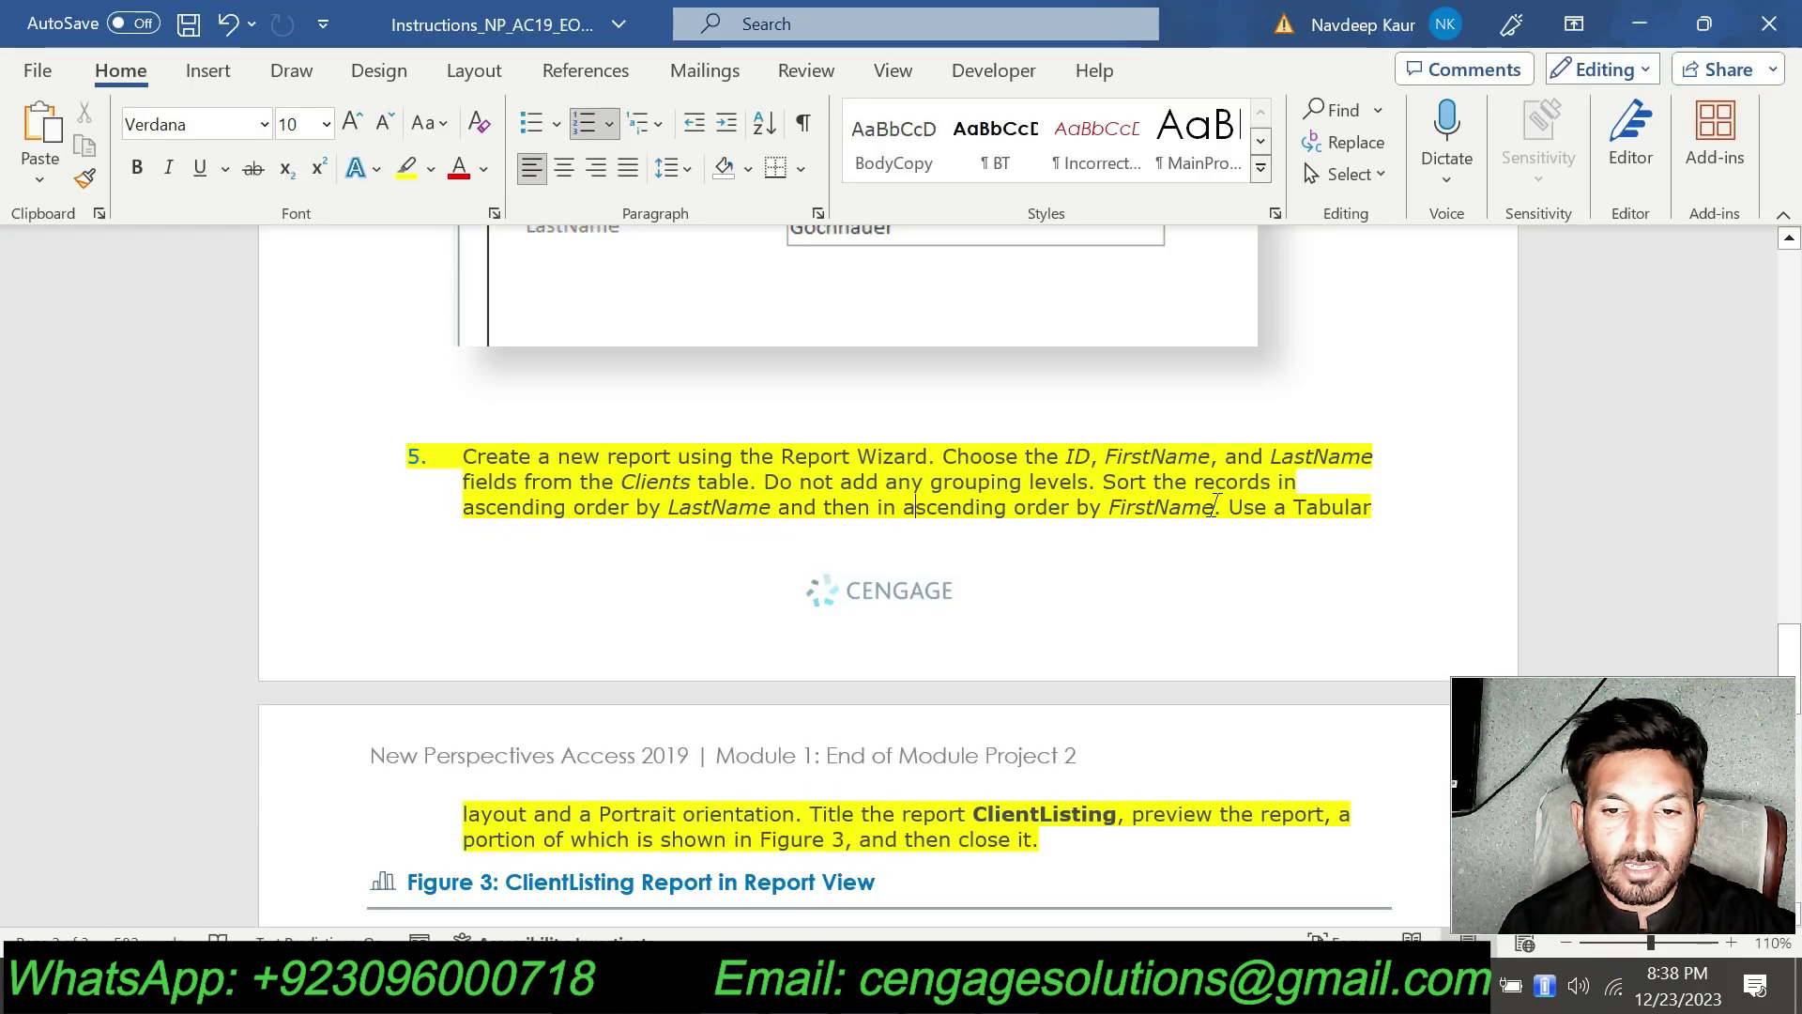
key(alt+Tab)
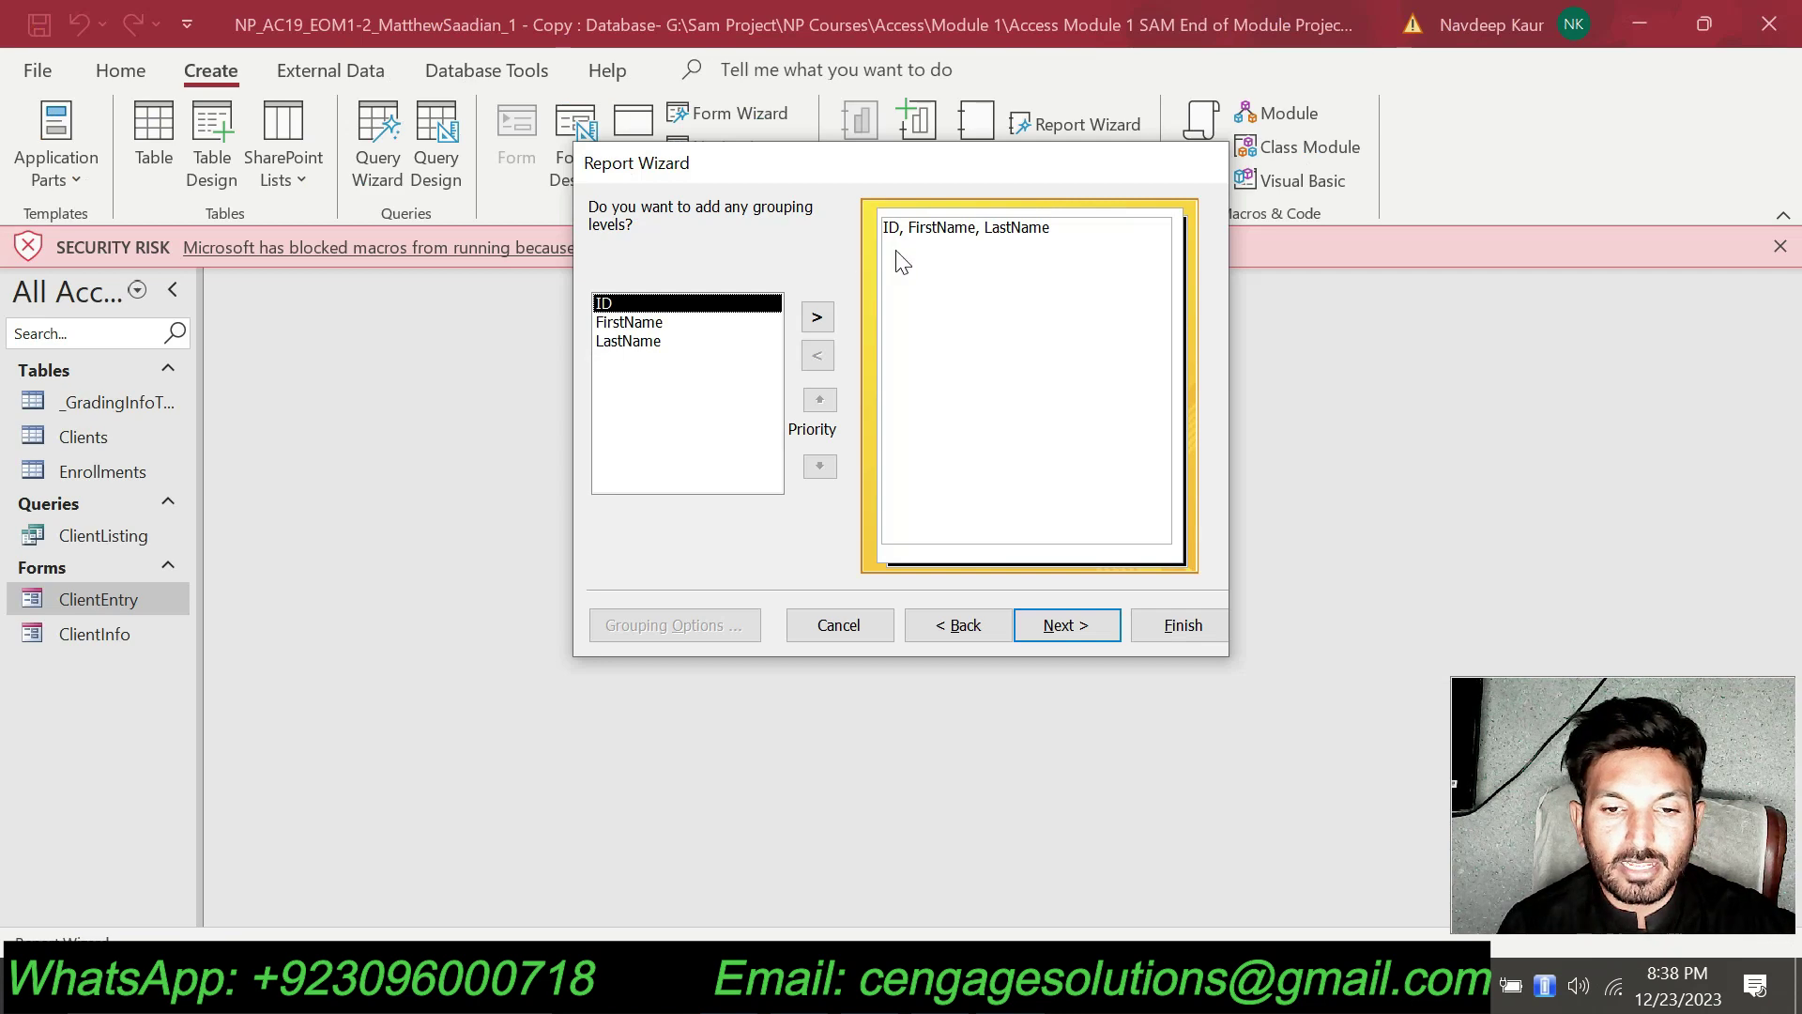
click(1064, 629)
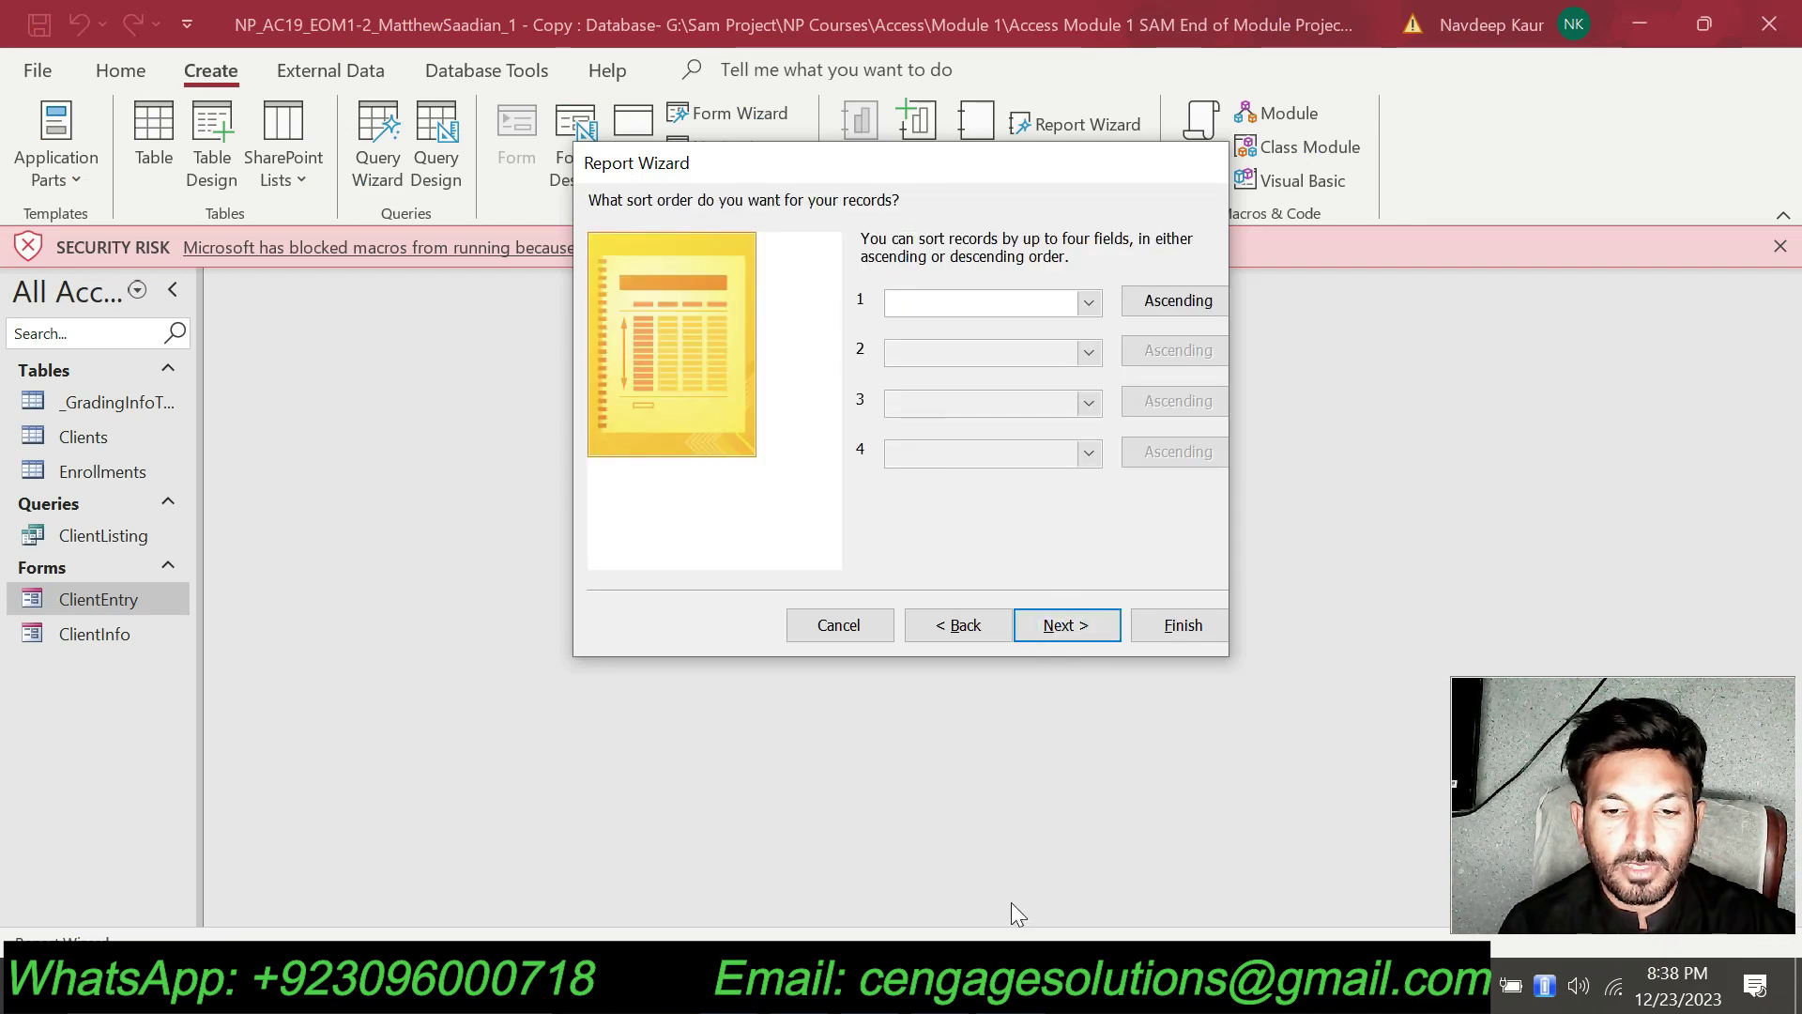
Check the sorting requirement in Word, and sort the Access report ascending by LastName and then by FirstName.
key(alt+Tab)
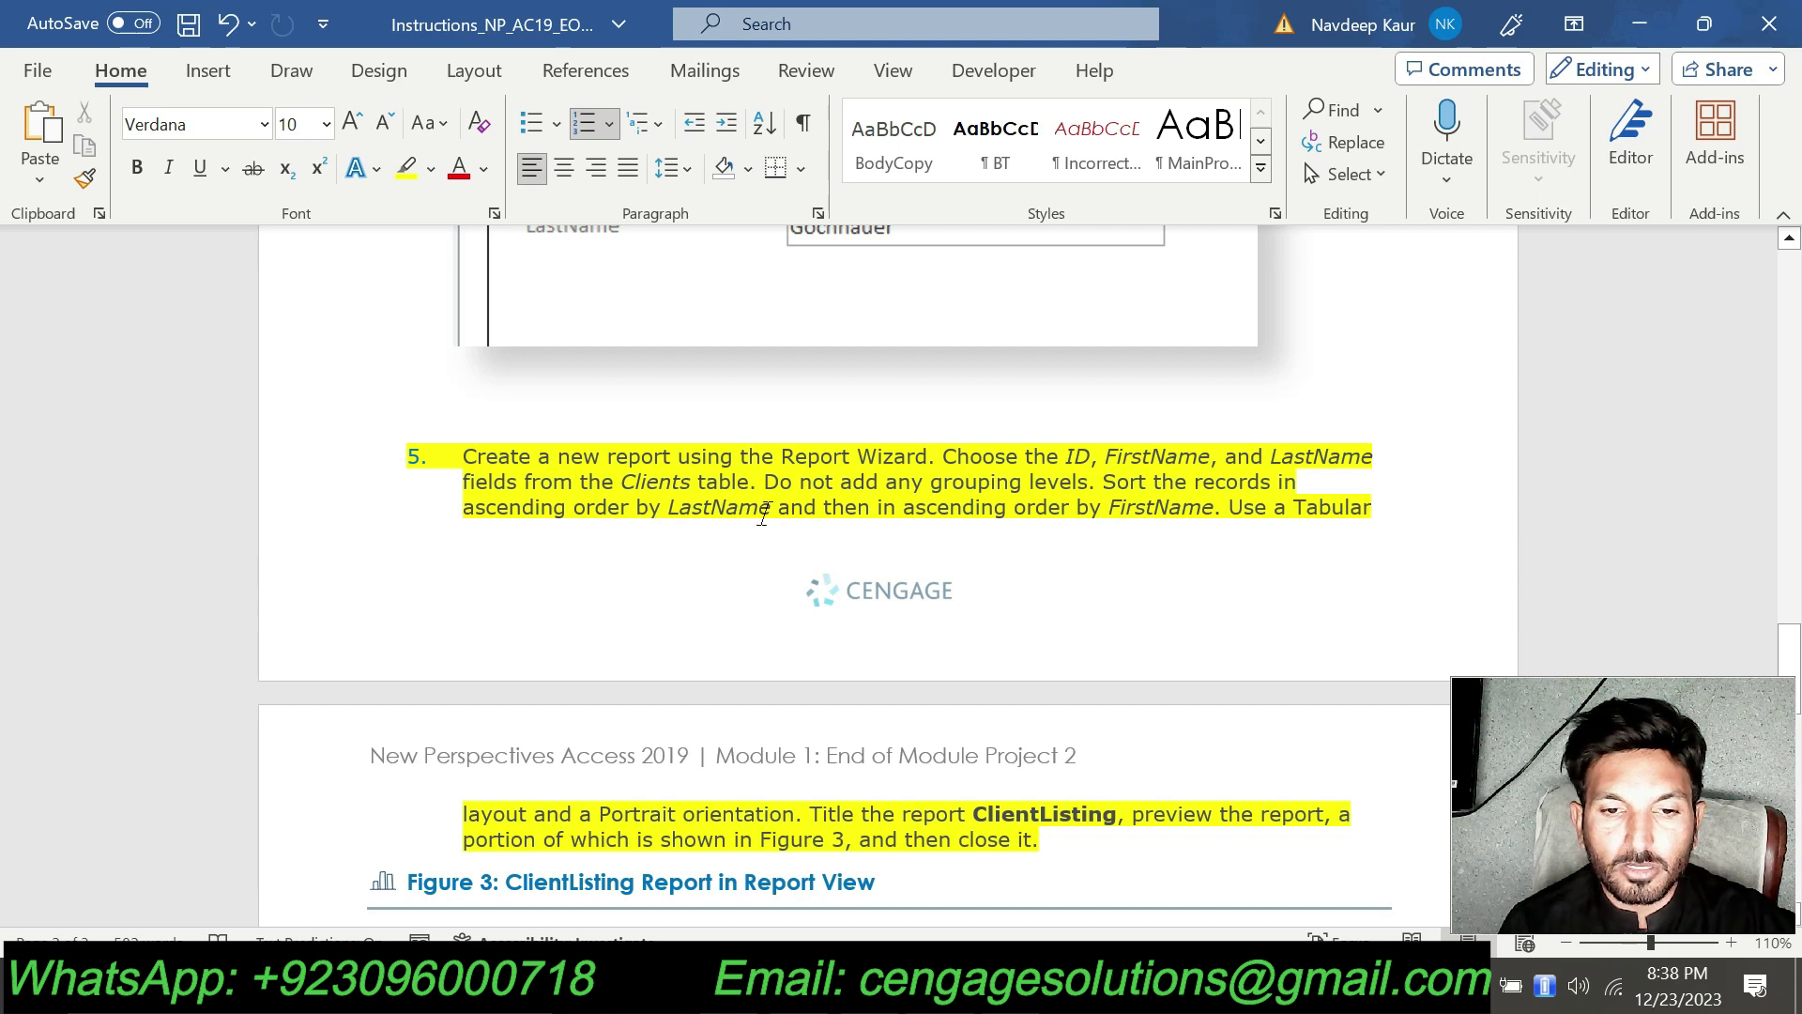
key(alt+Tab)
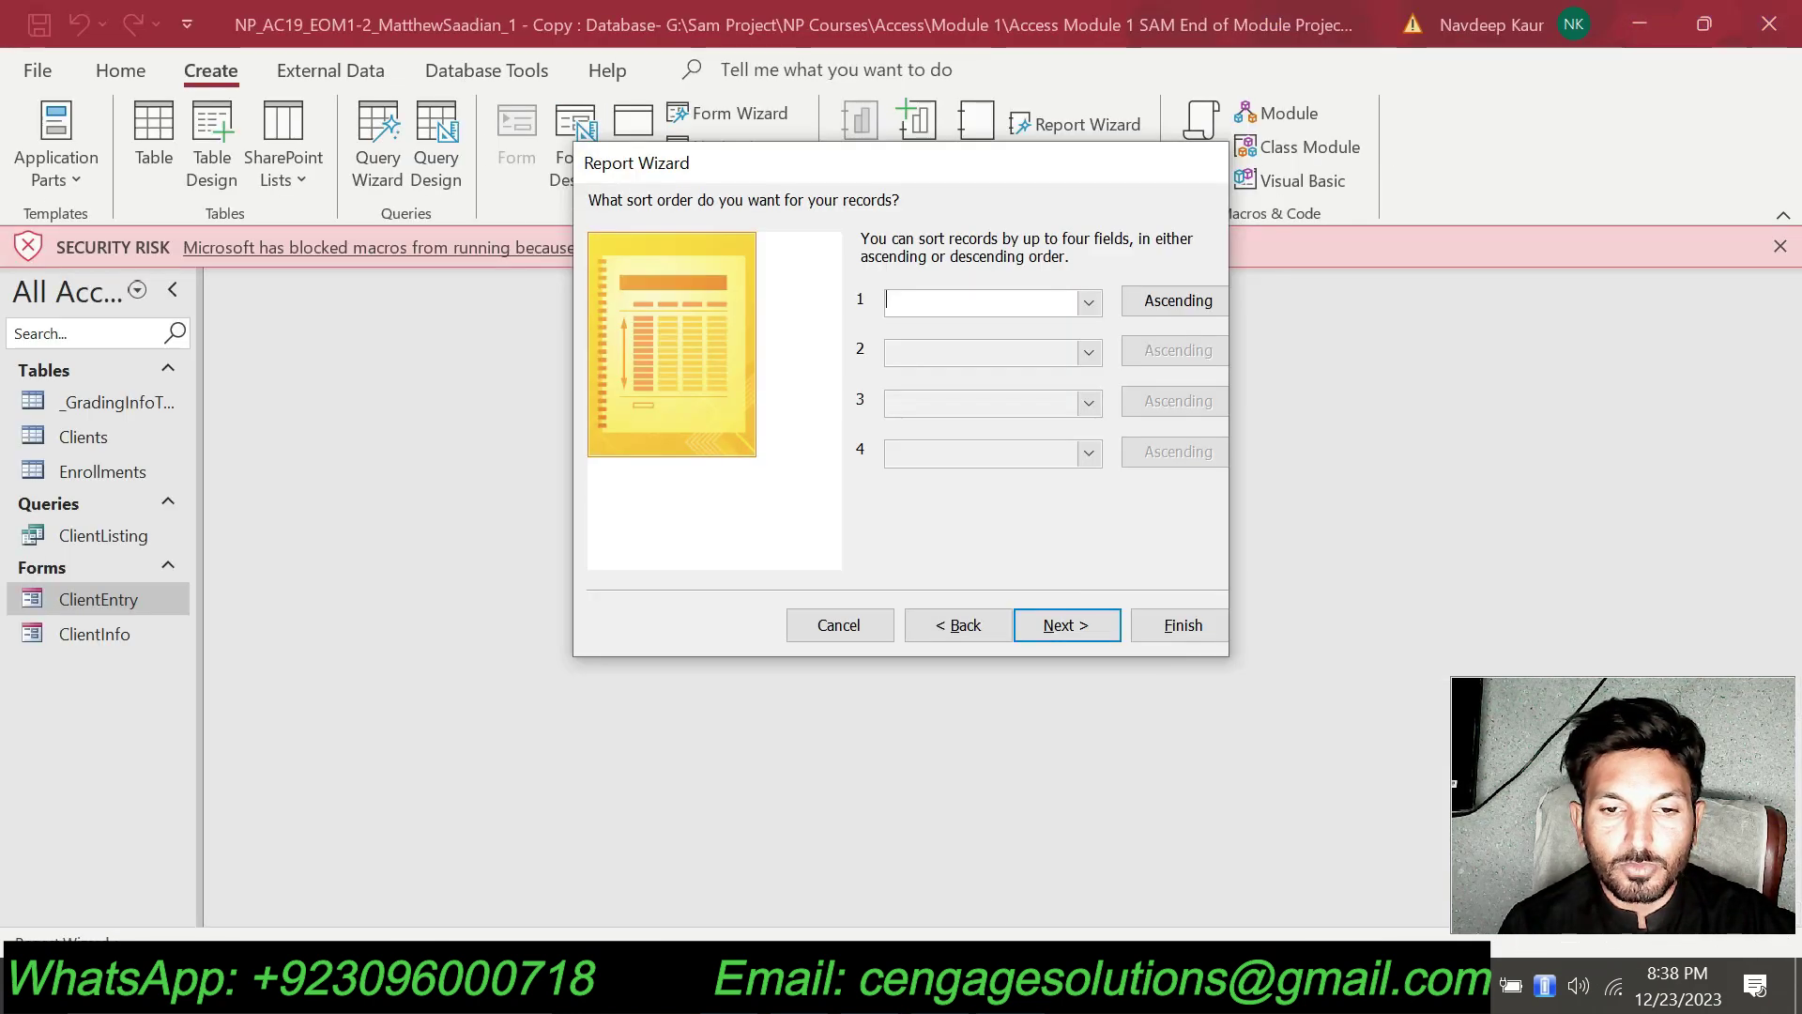
click(1089, 301)
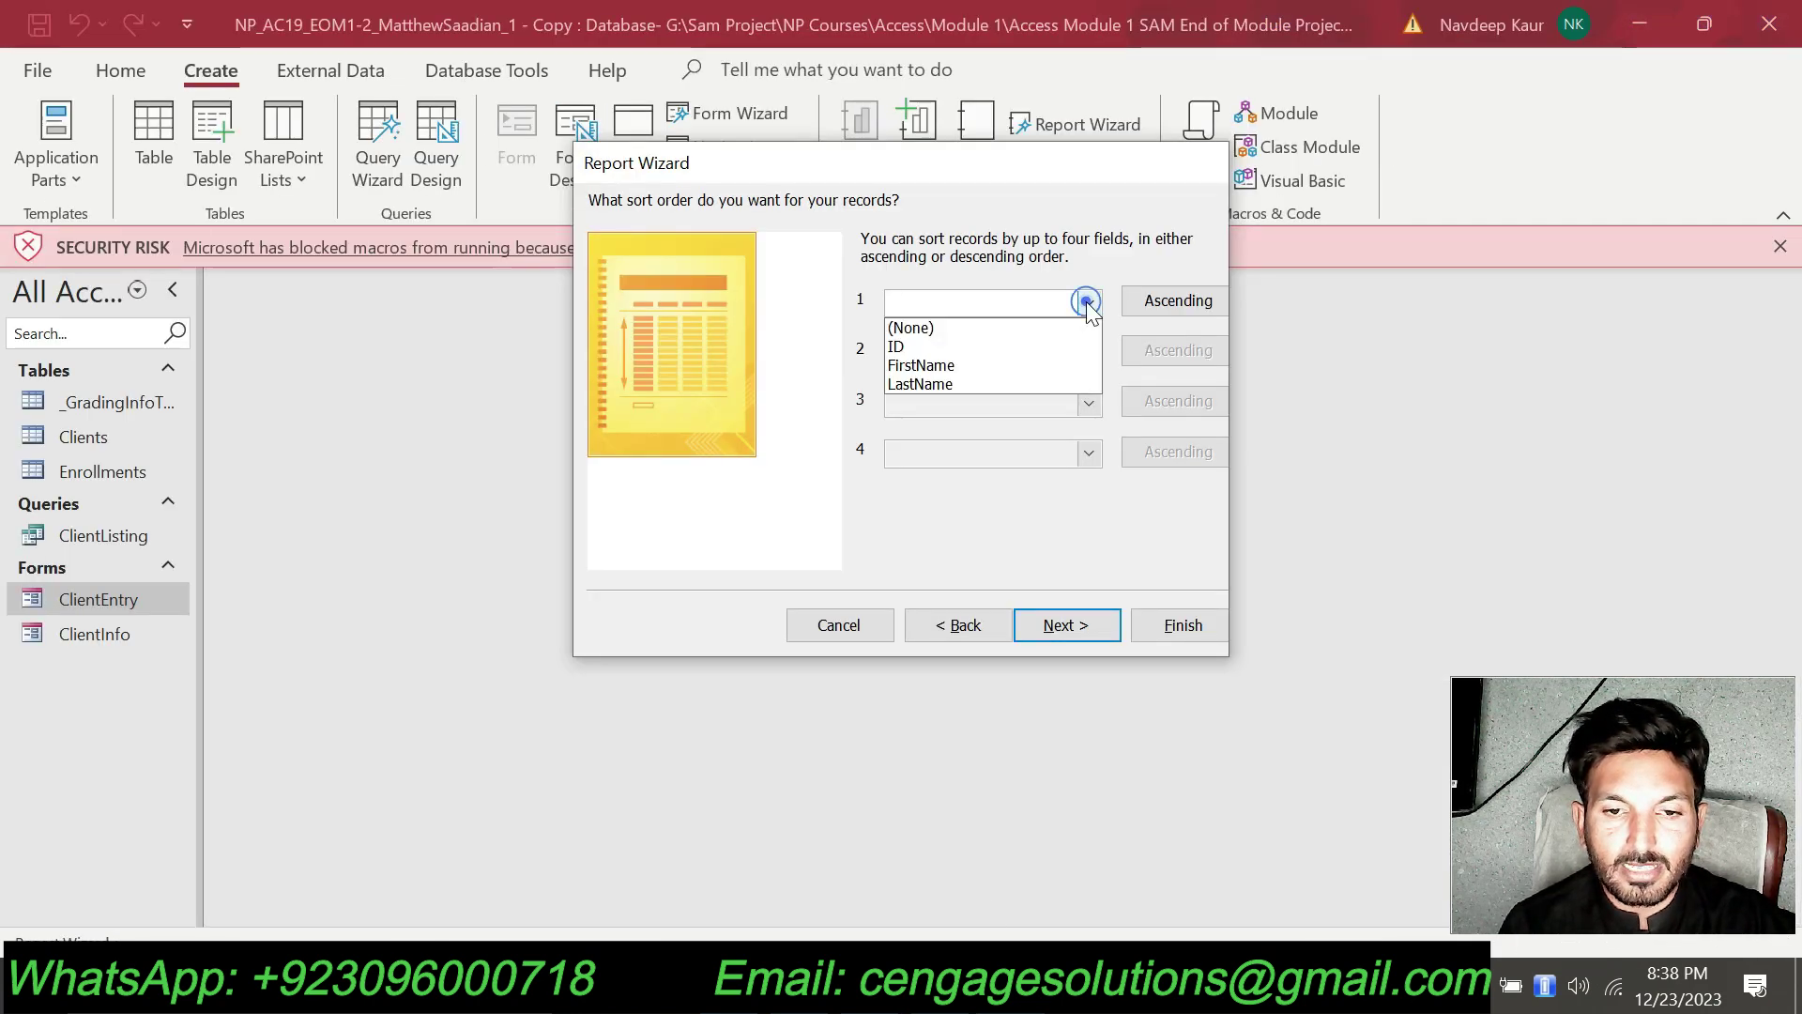
click(981, 385)
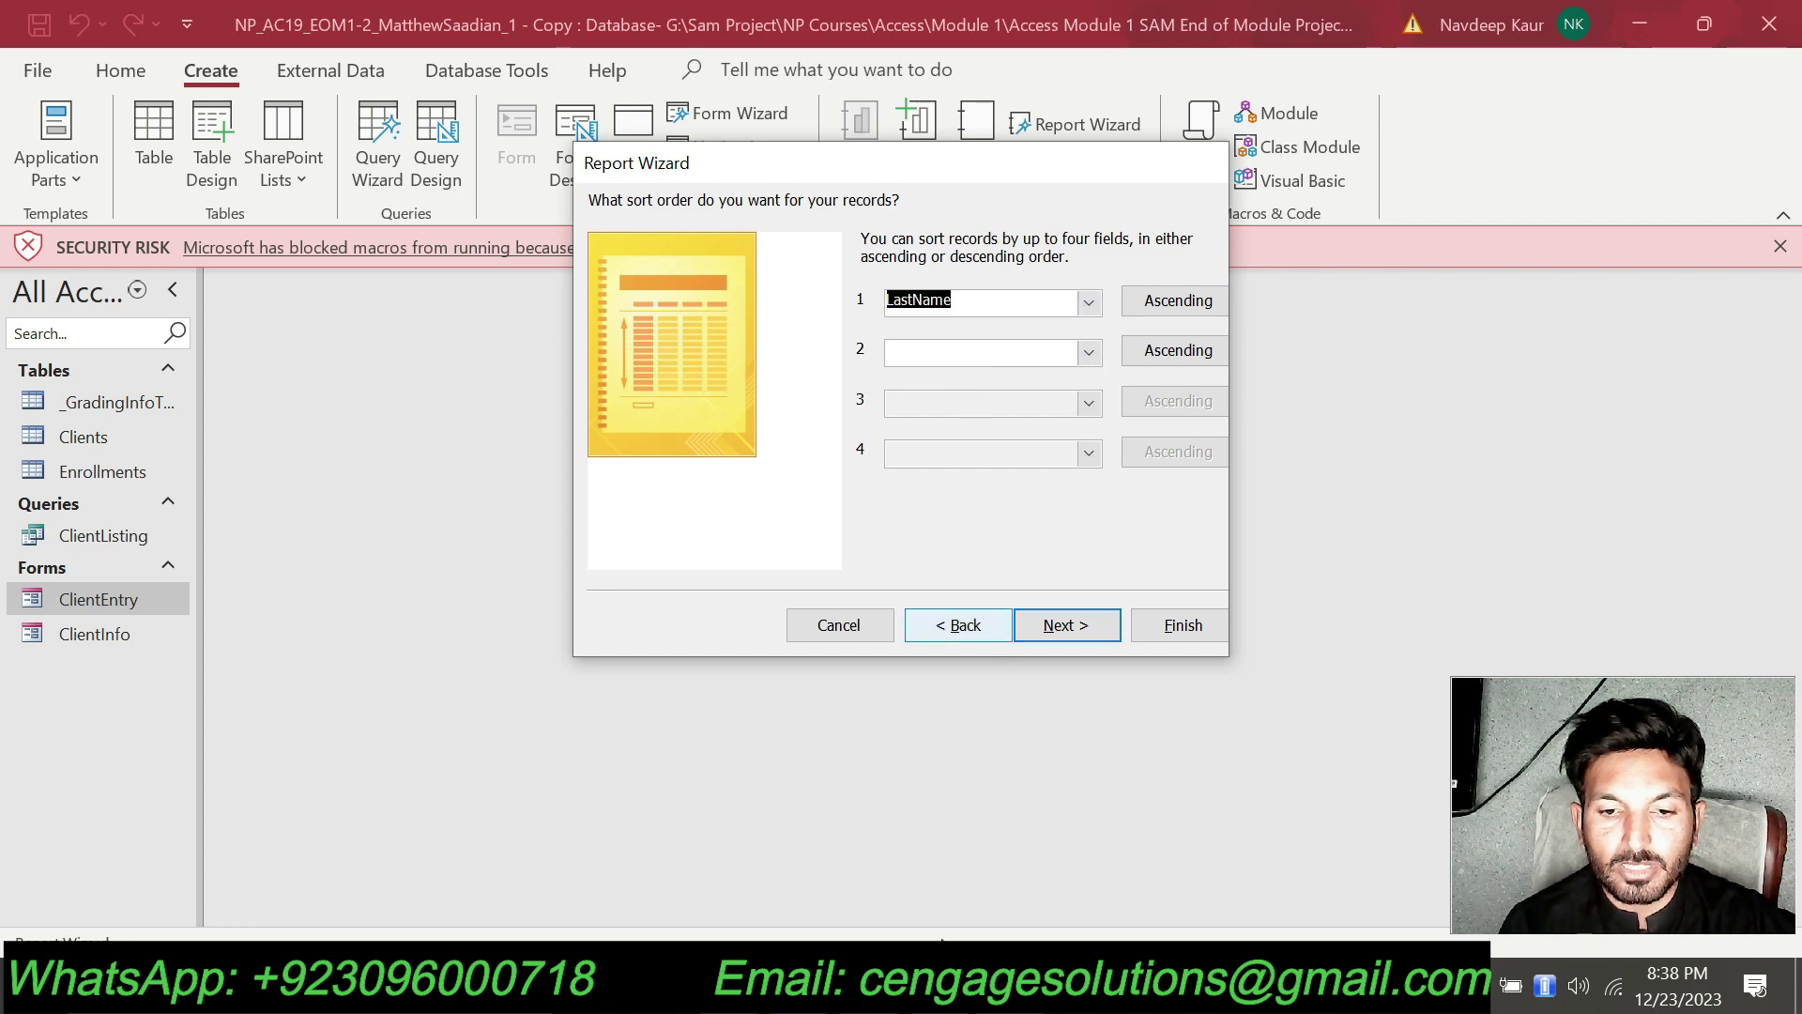
key(alt+Tab)
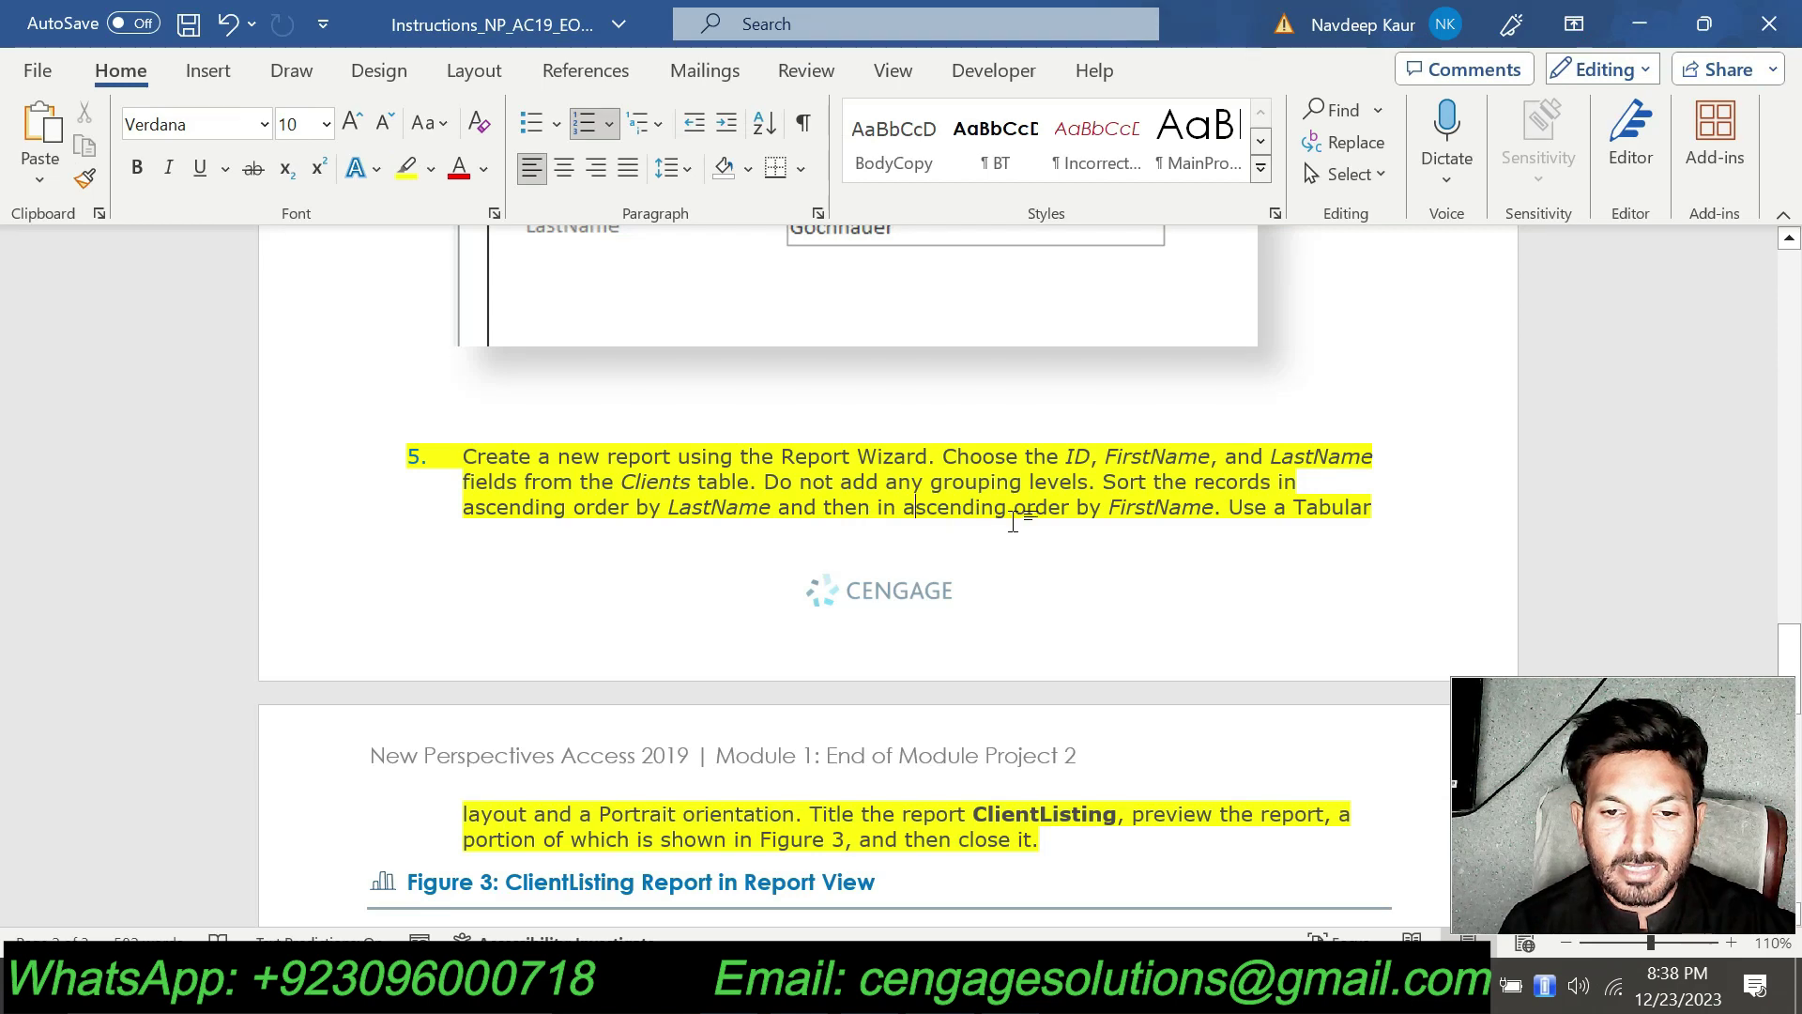
key(alt+Tab)
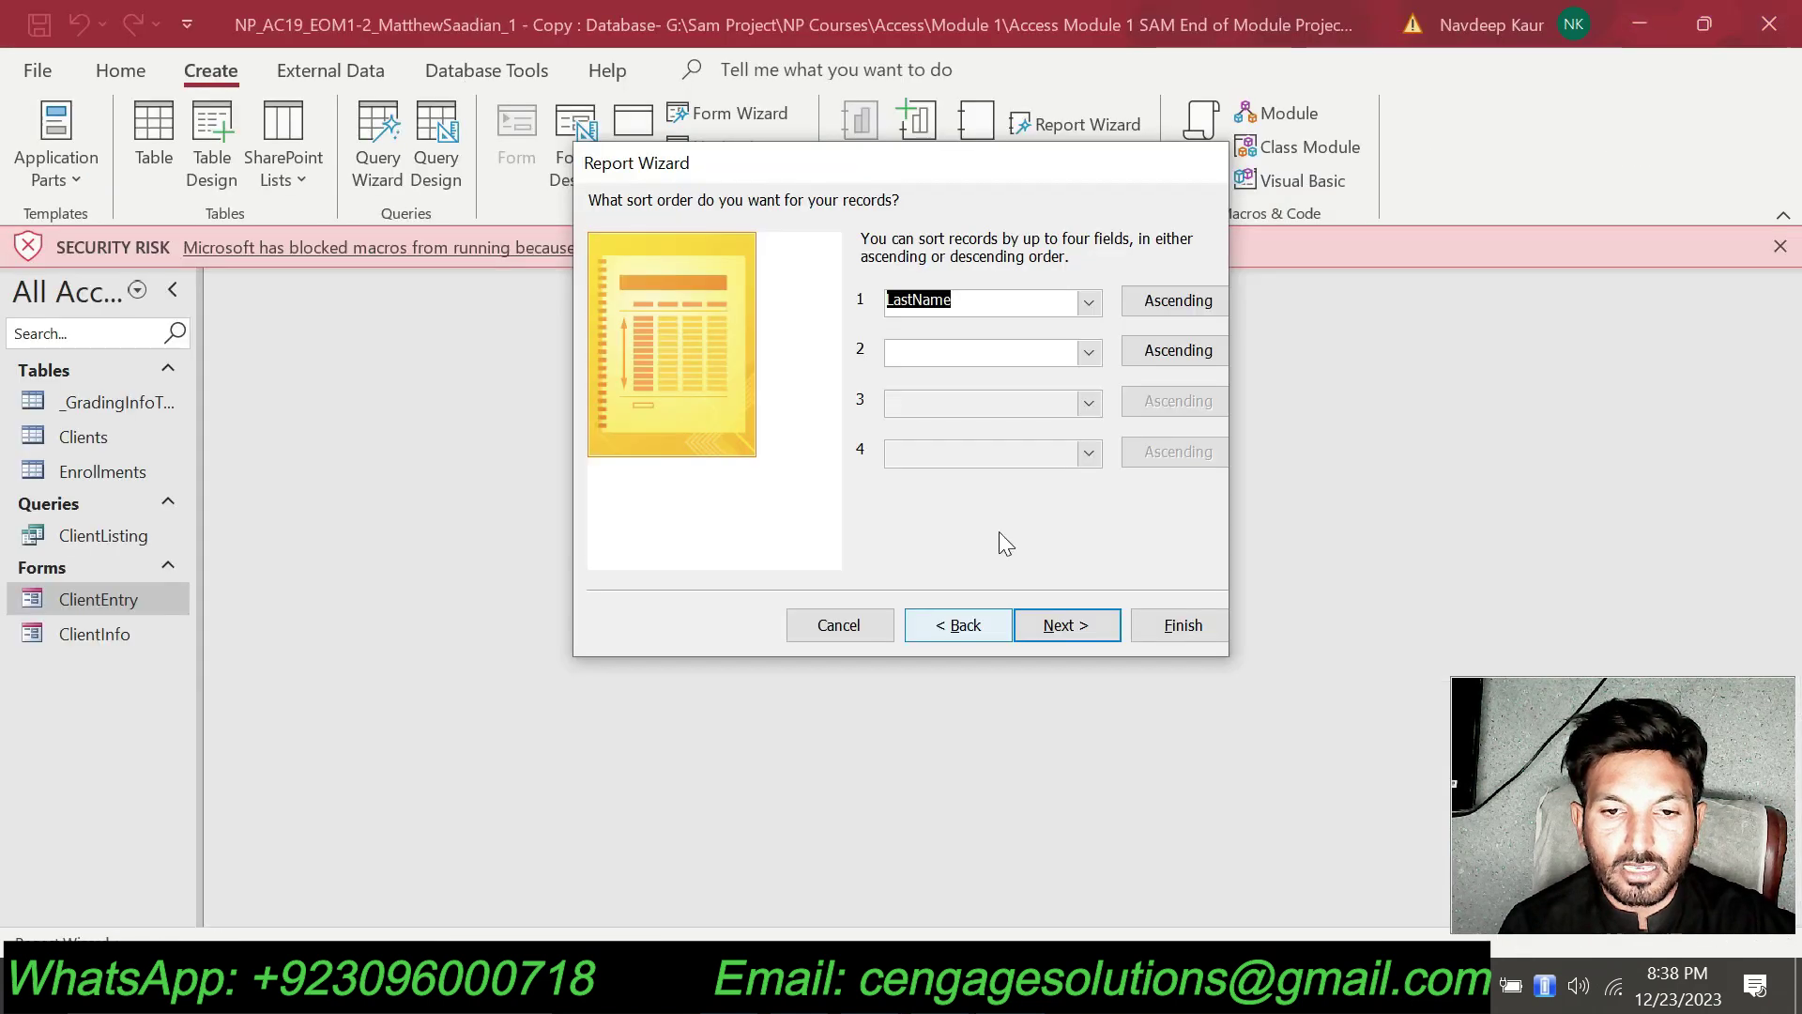
click(1089, 354)
click(982, 414)
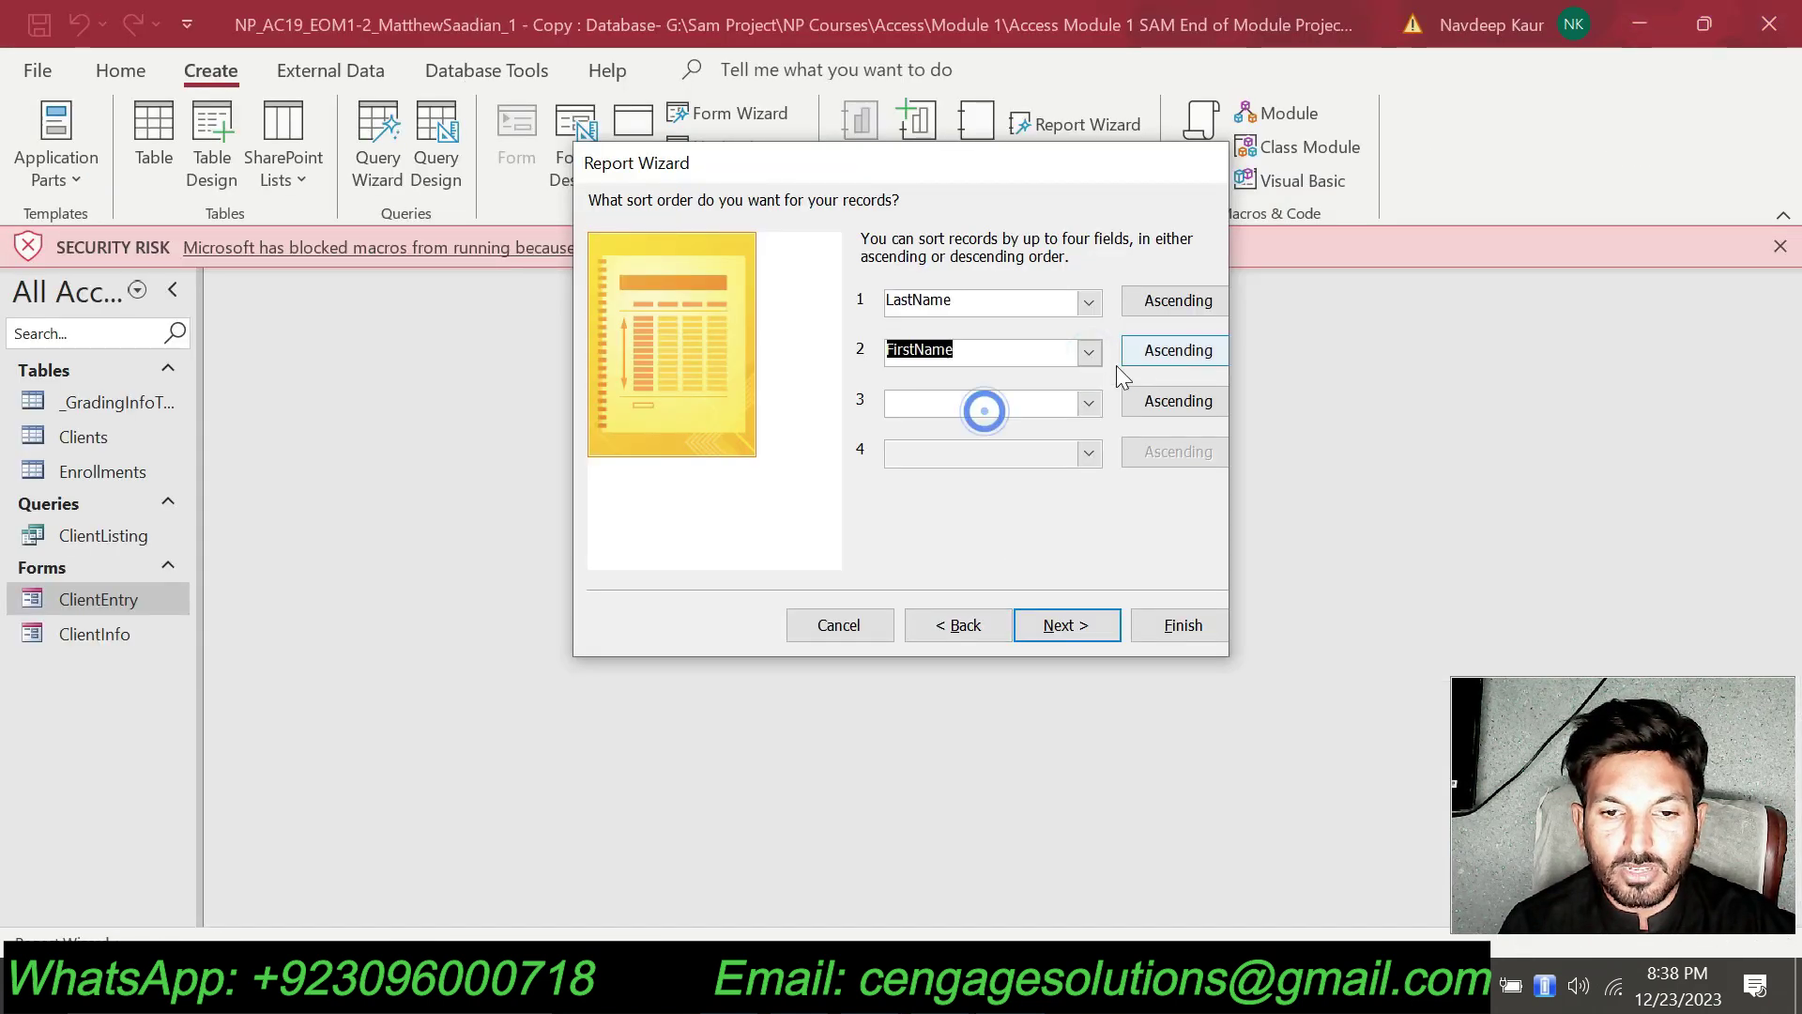
click(1070, 621)
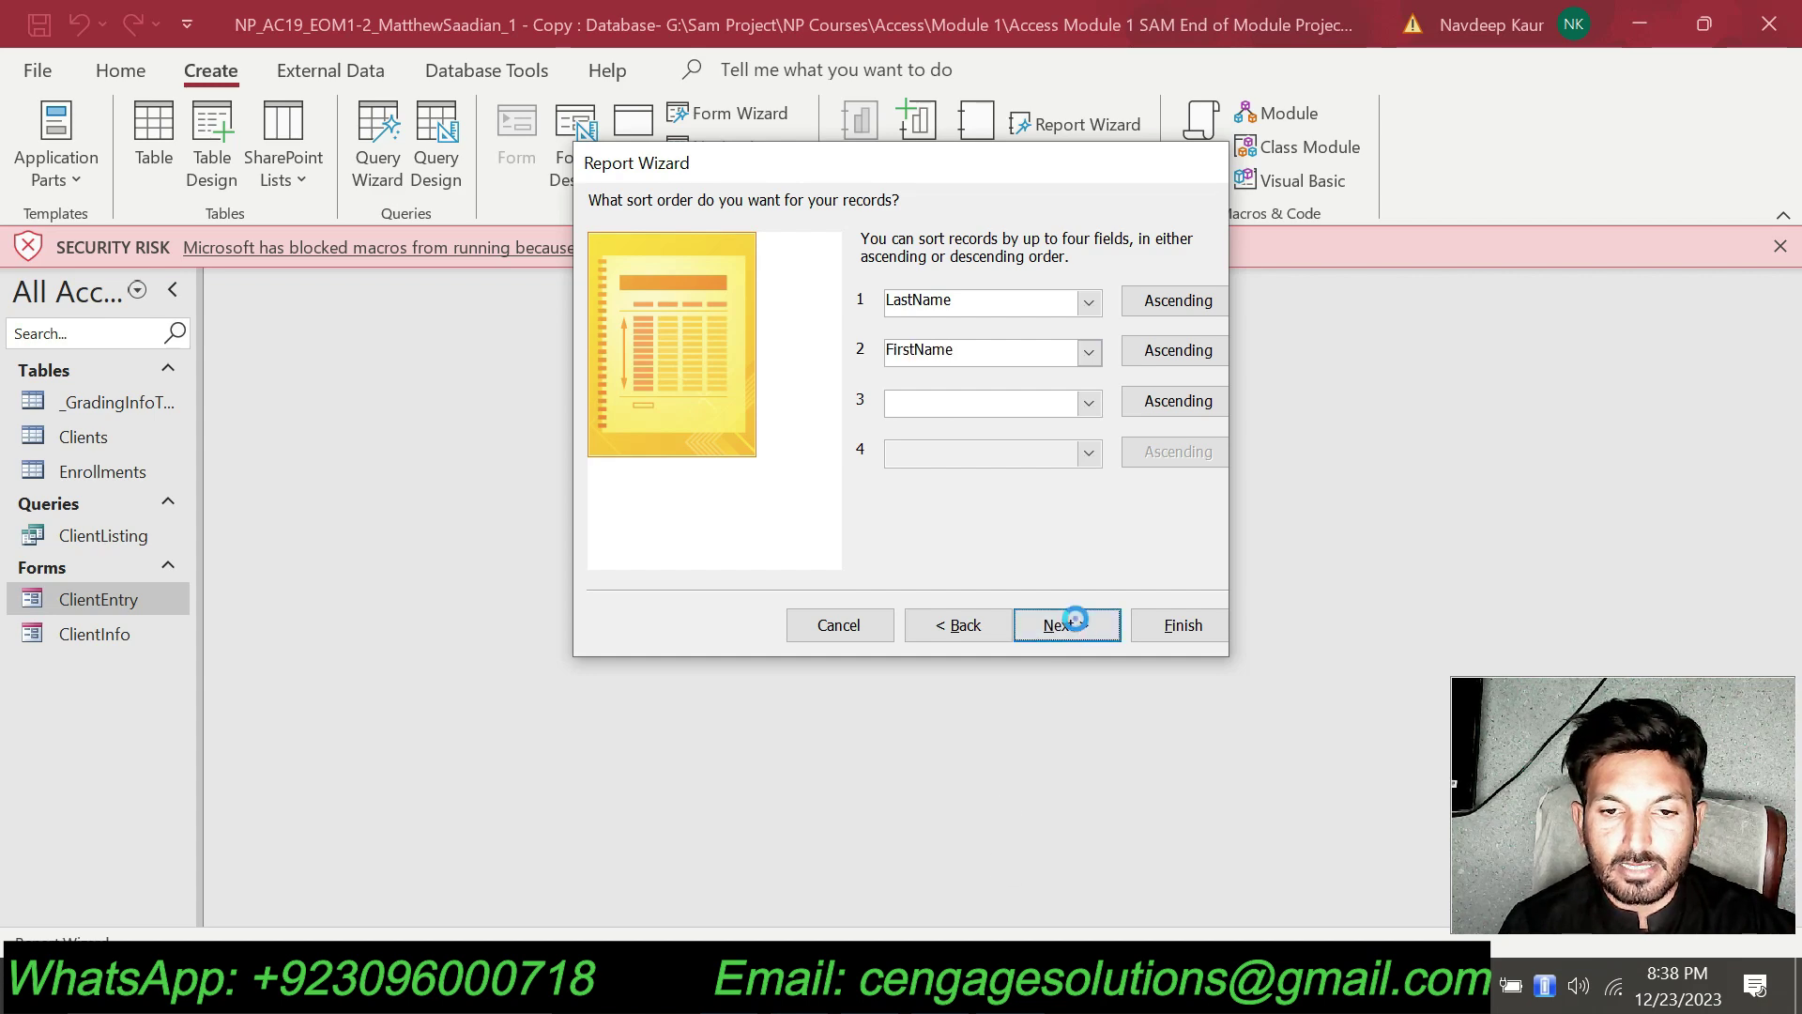
Check the layout requirement in Word, and accept the Tabular layout with Portrait orientation in the Access report wizard.
key(alt+Tab)
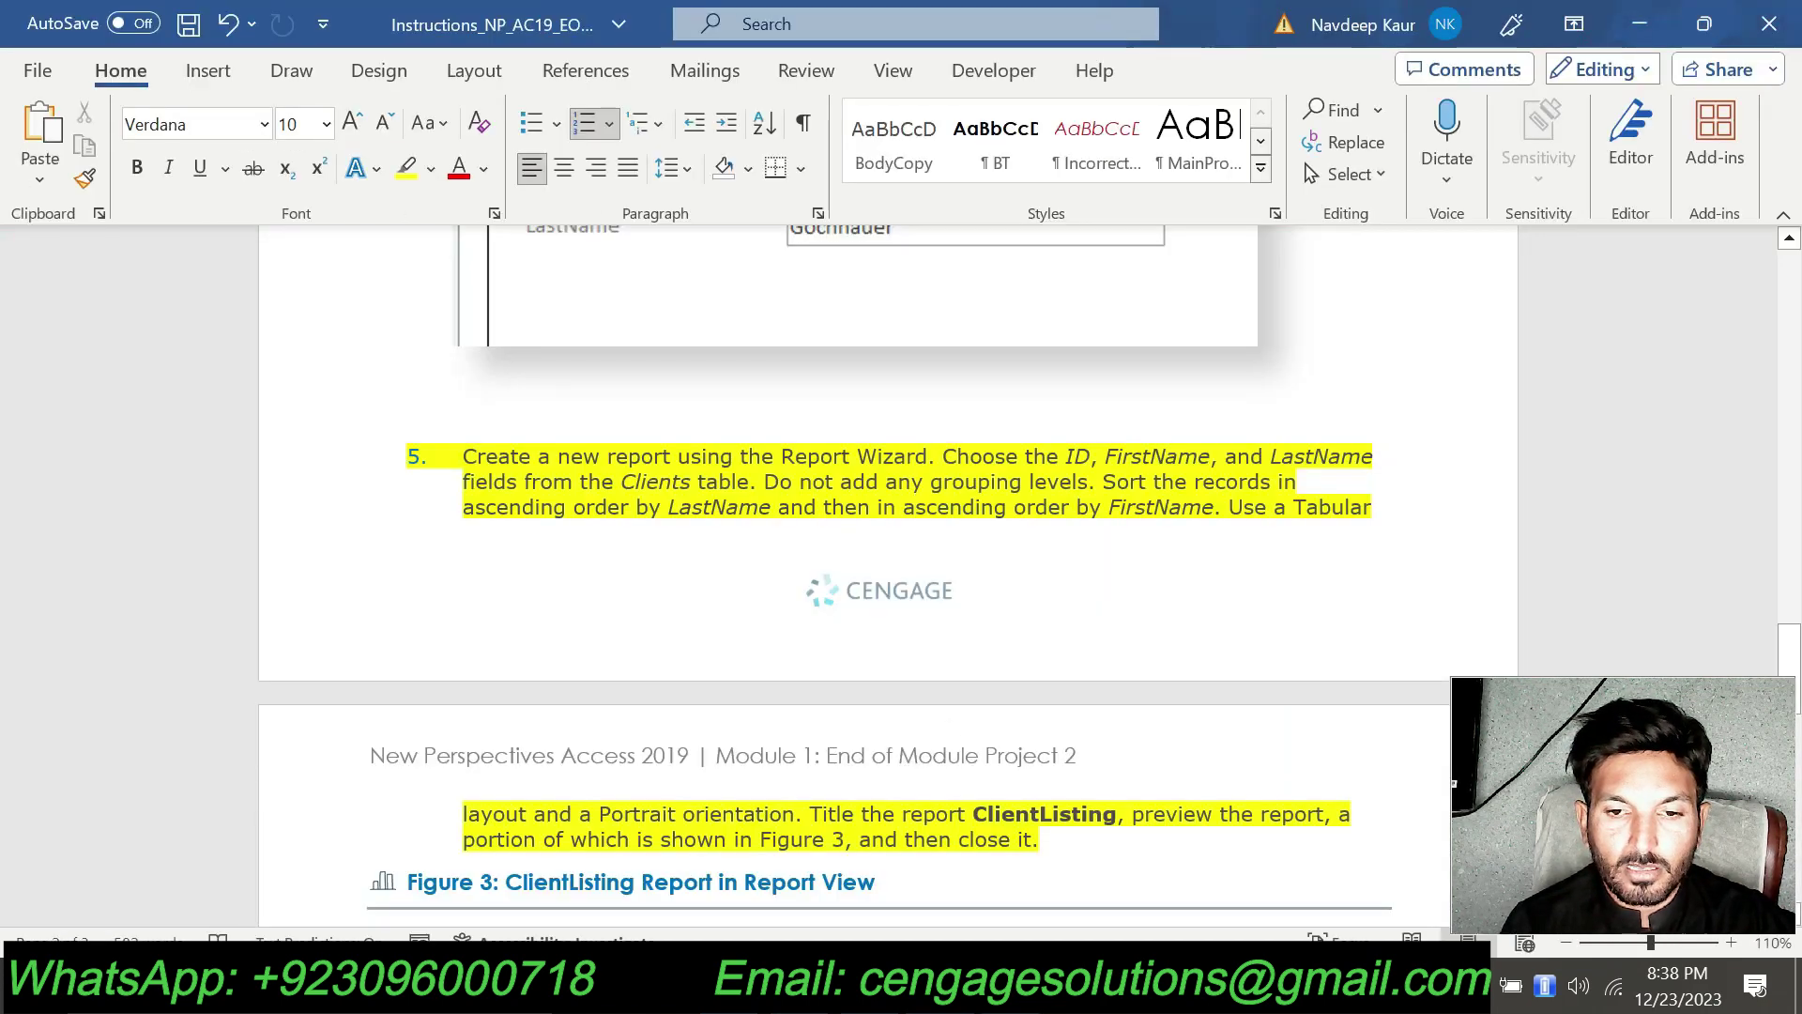
scroll(888, 575, down, 1)
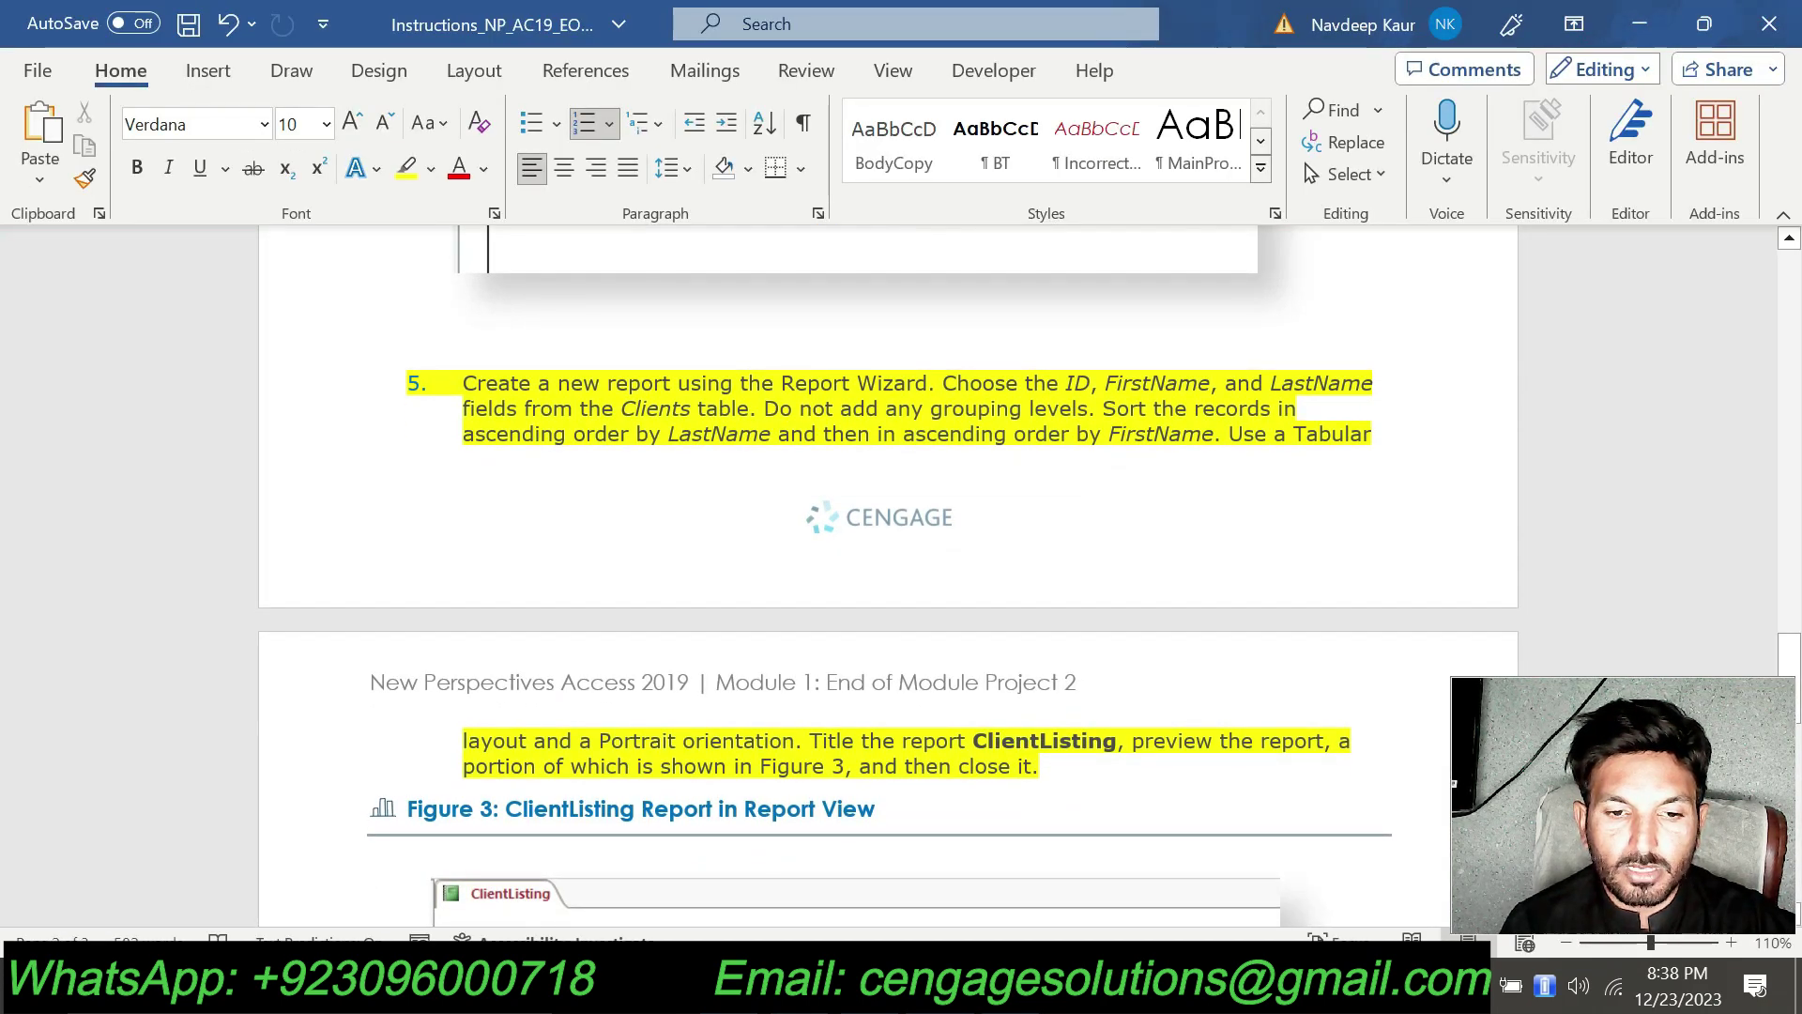
key(alt+Tab)
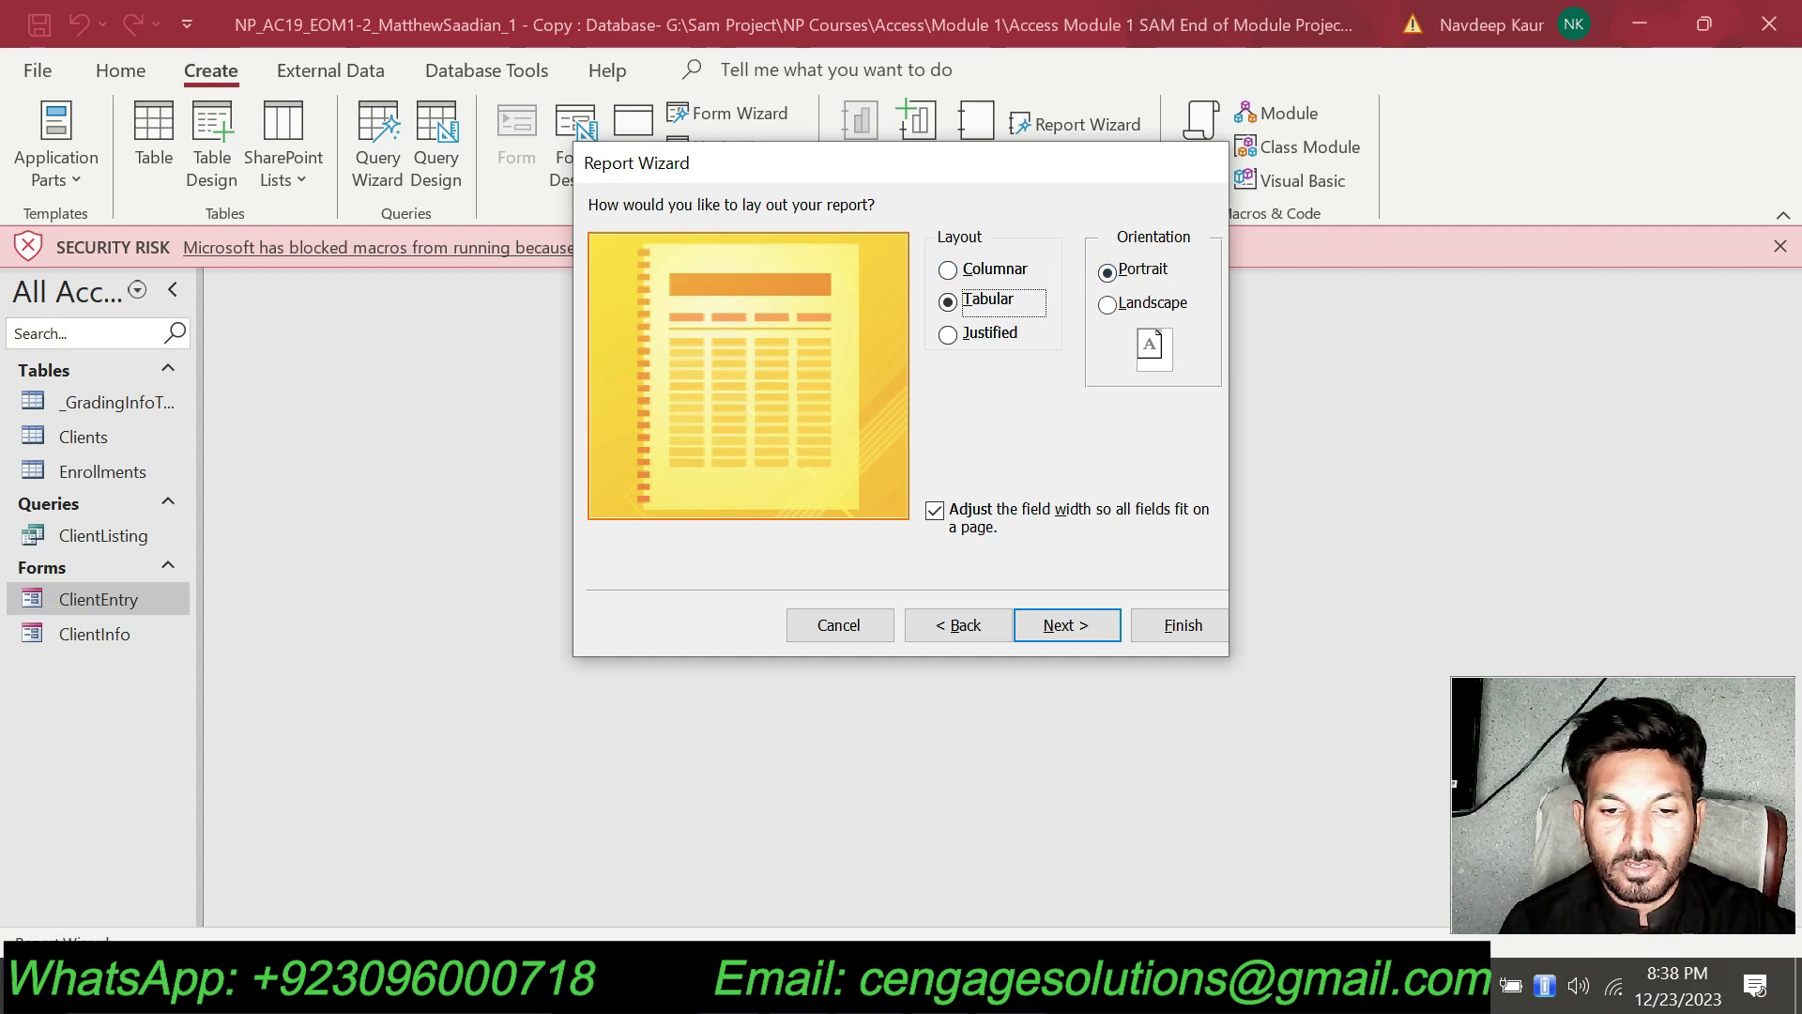
click(1067, 625)
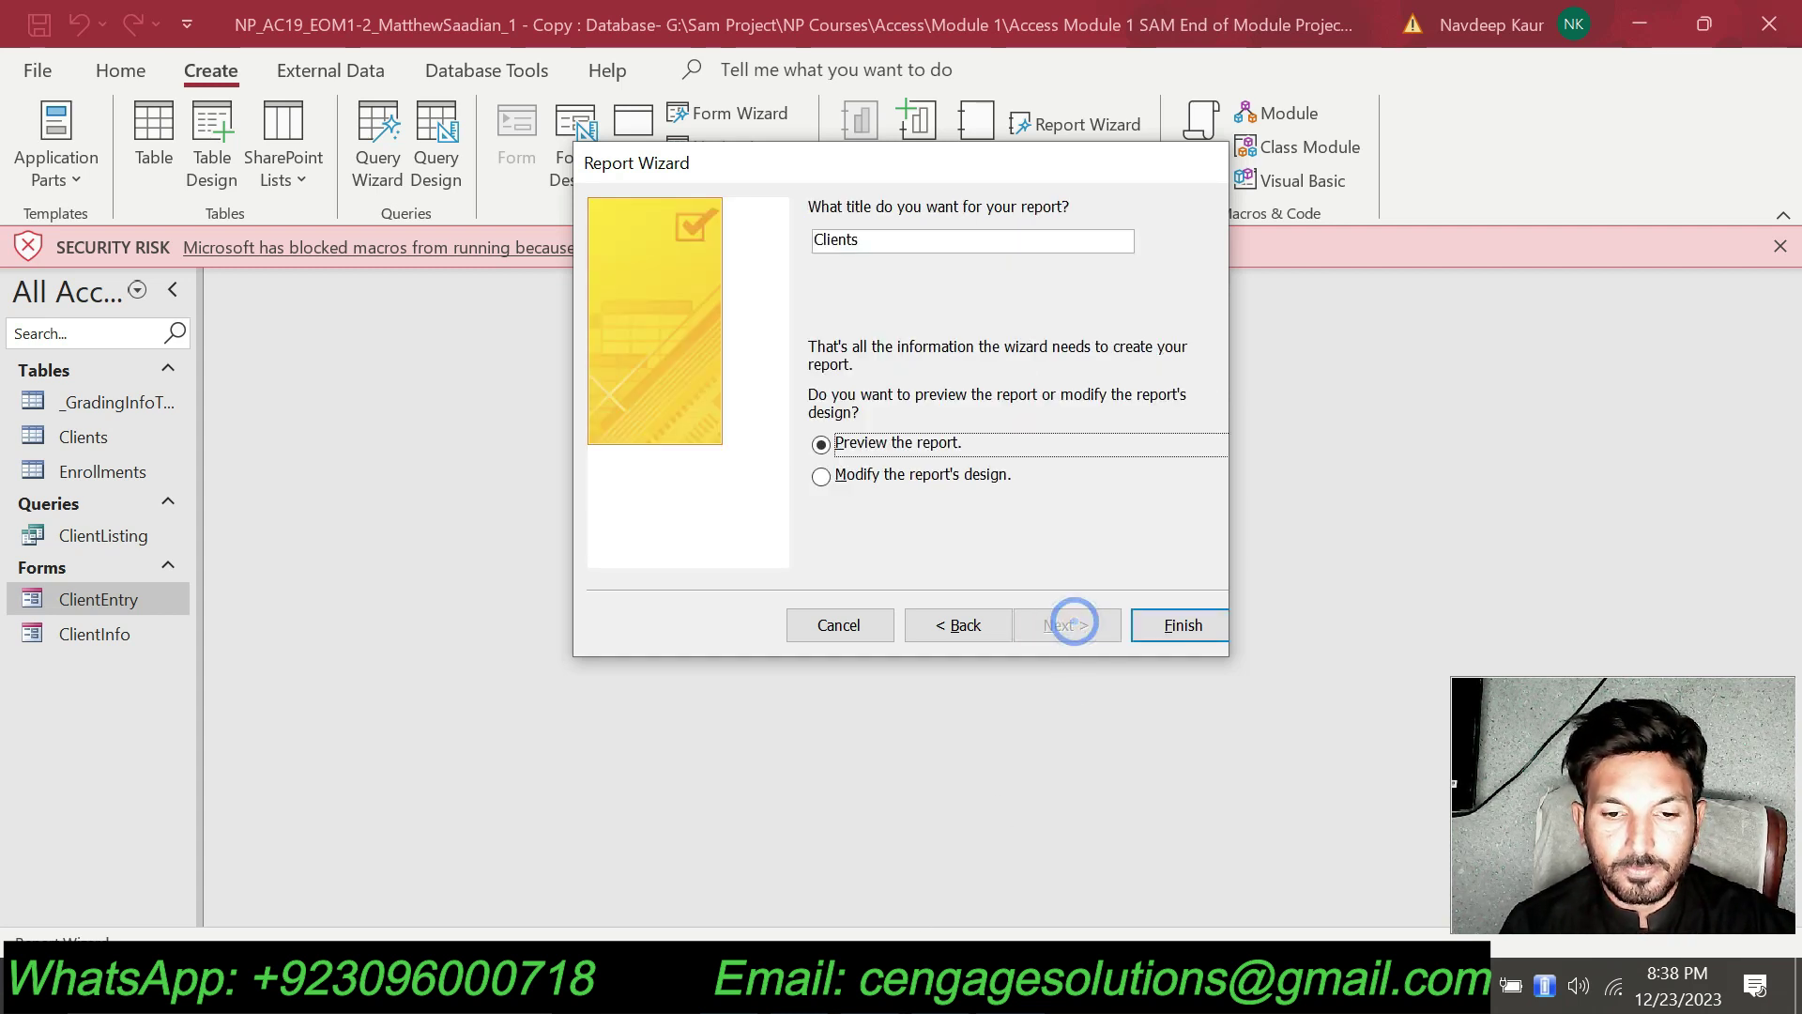
Copy the title ClientListing from the Word instructions into the Access report's title, and finish the report in preview.
key(alt+Tab)
scroll(775, 460, down, 3)
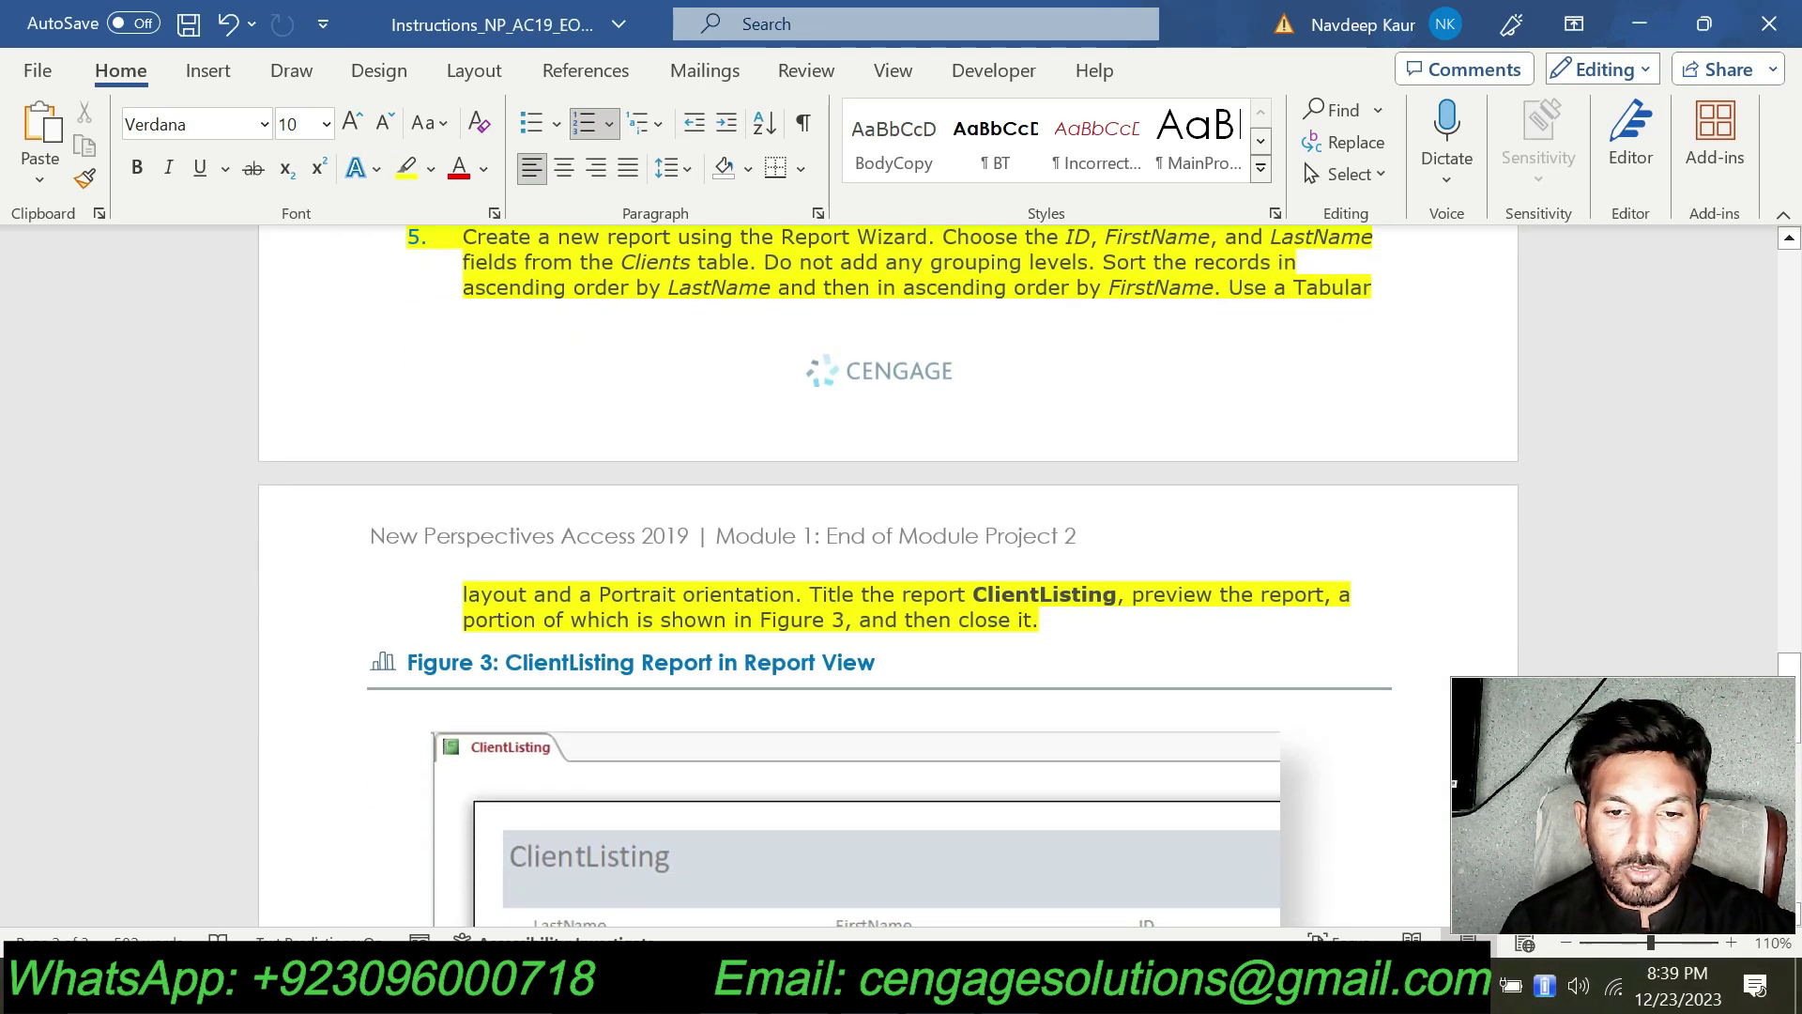
drag(974, 595, 1118, 594)
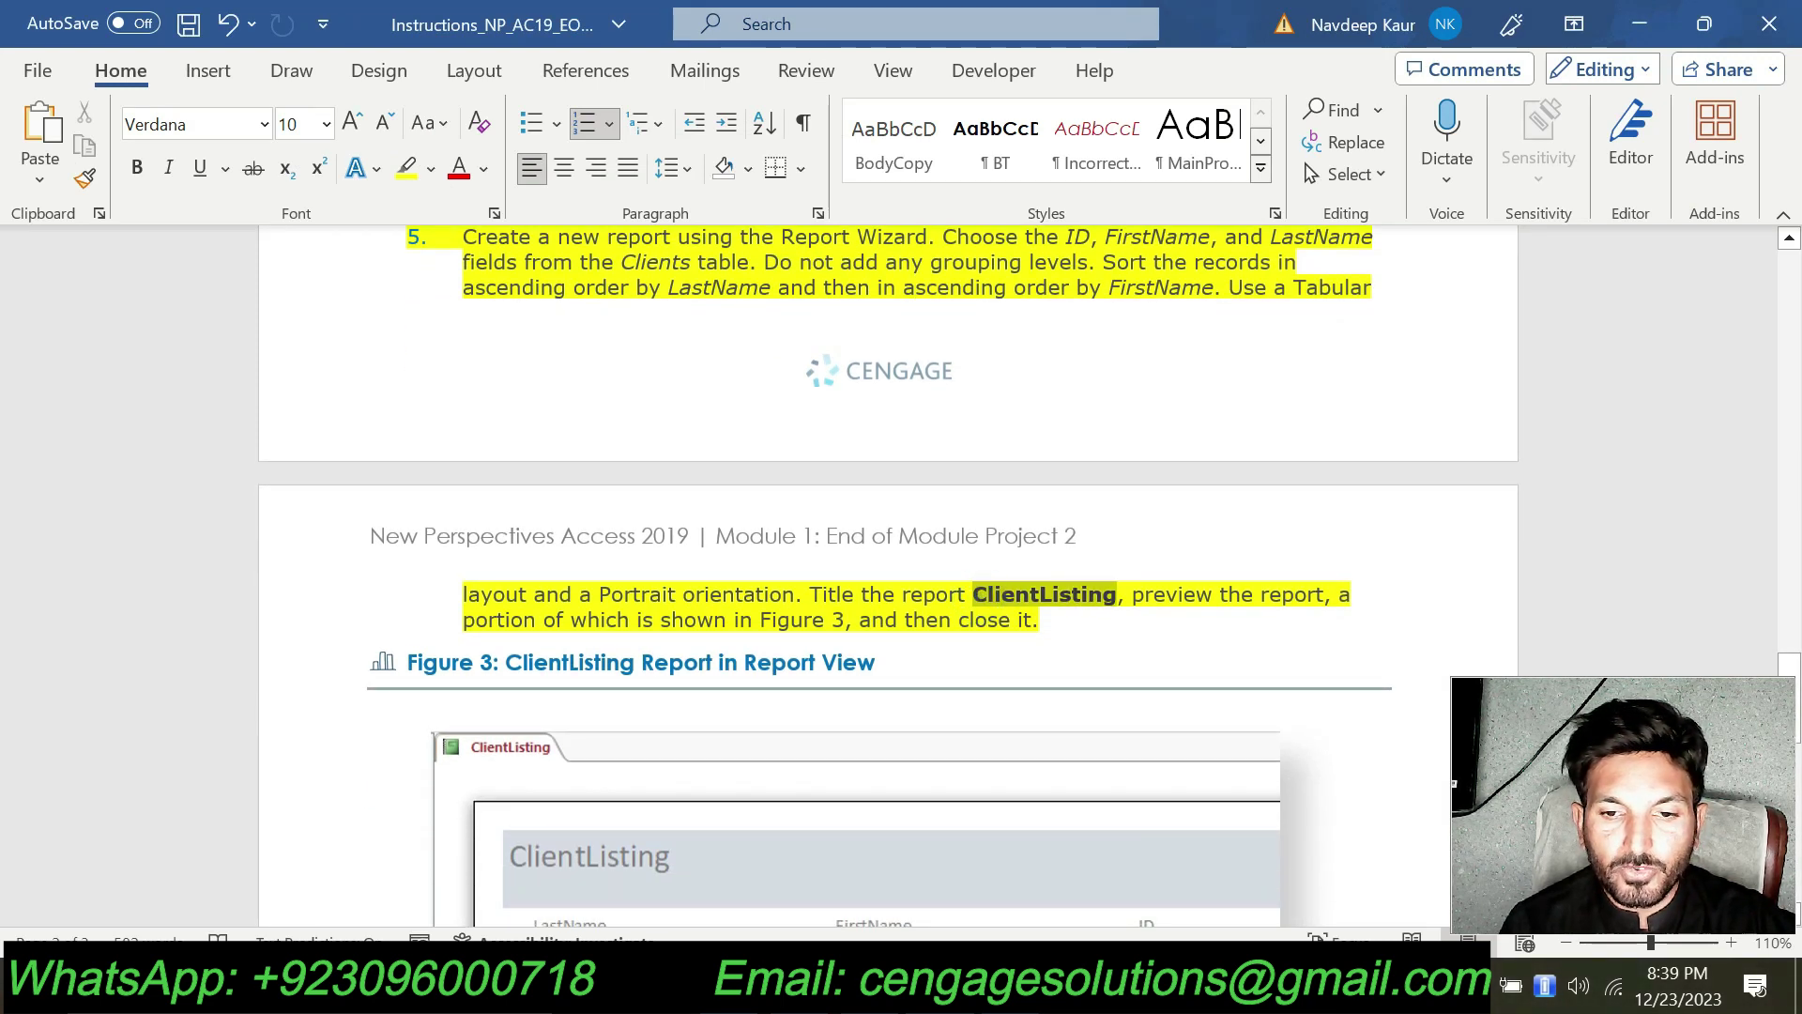
key(ctrl+c)
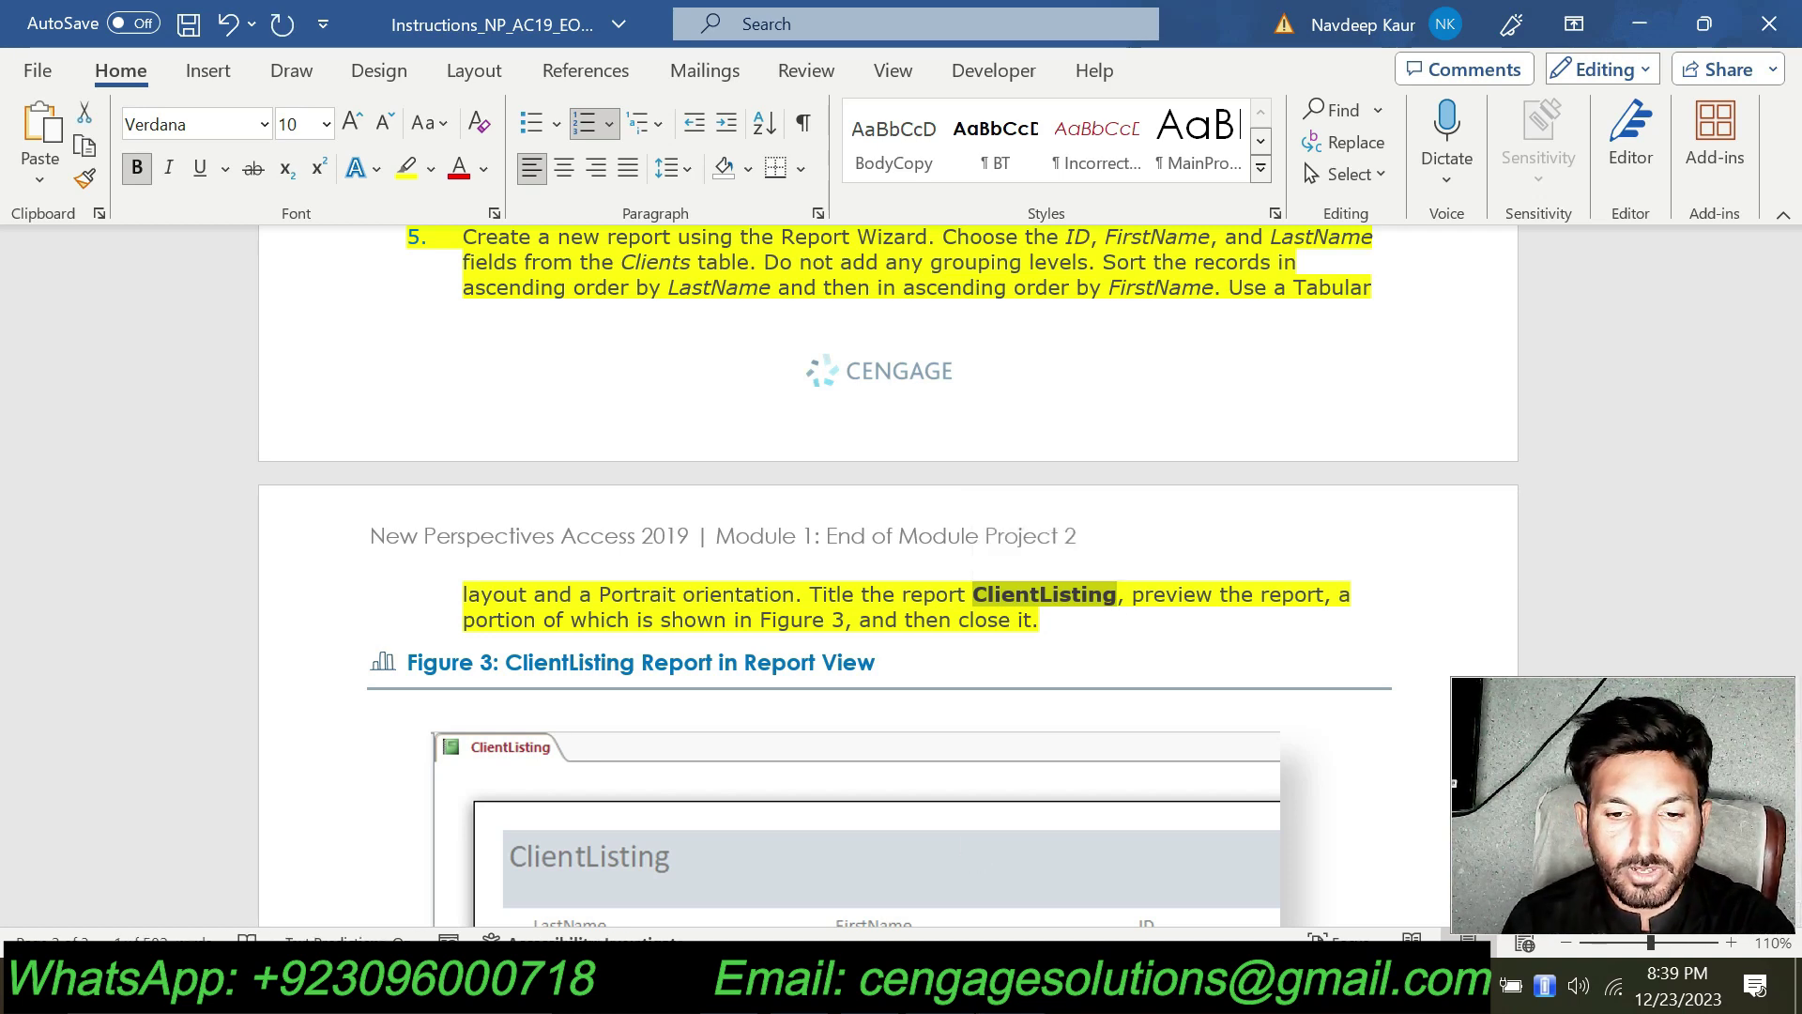
key(alt+Tab)
double_click(854, 240)
key(ctrl+v)
click(1135, 631)
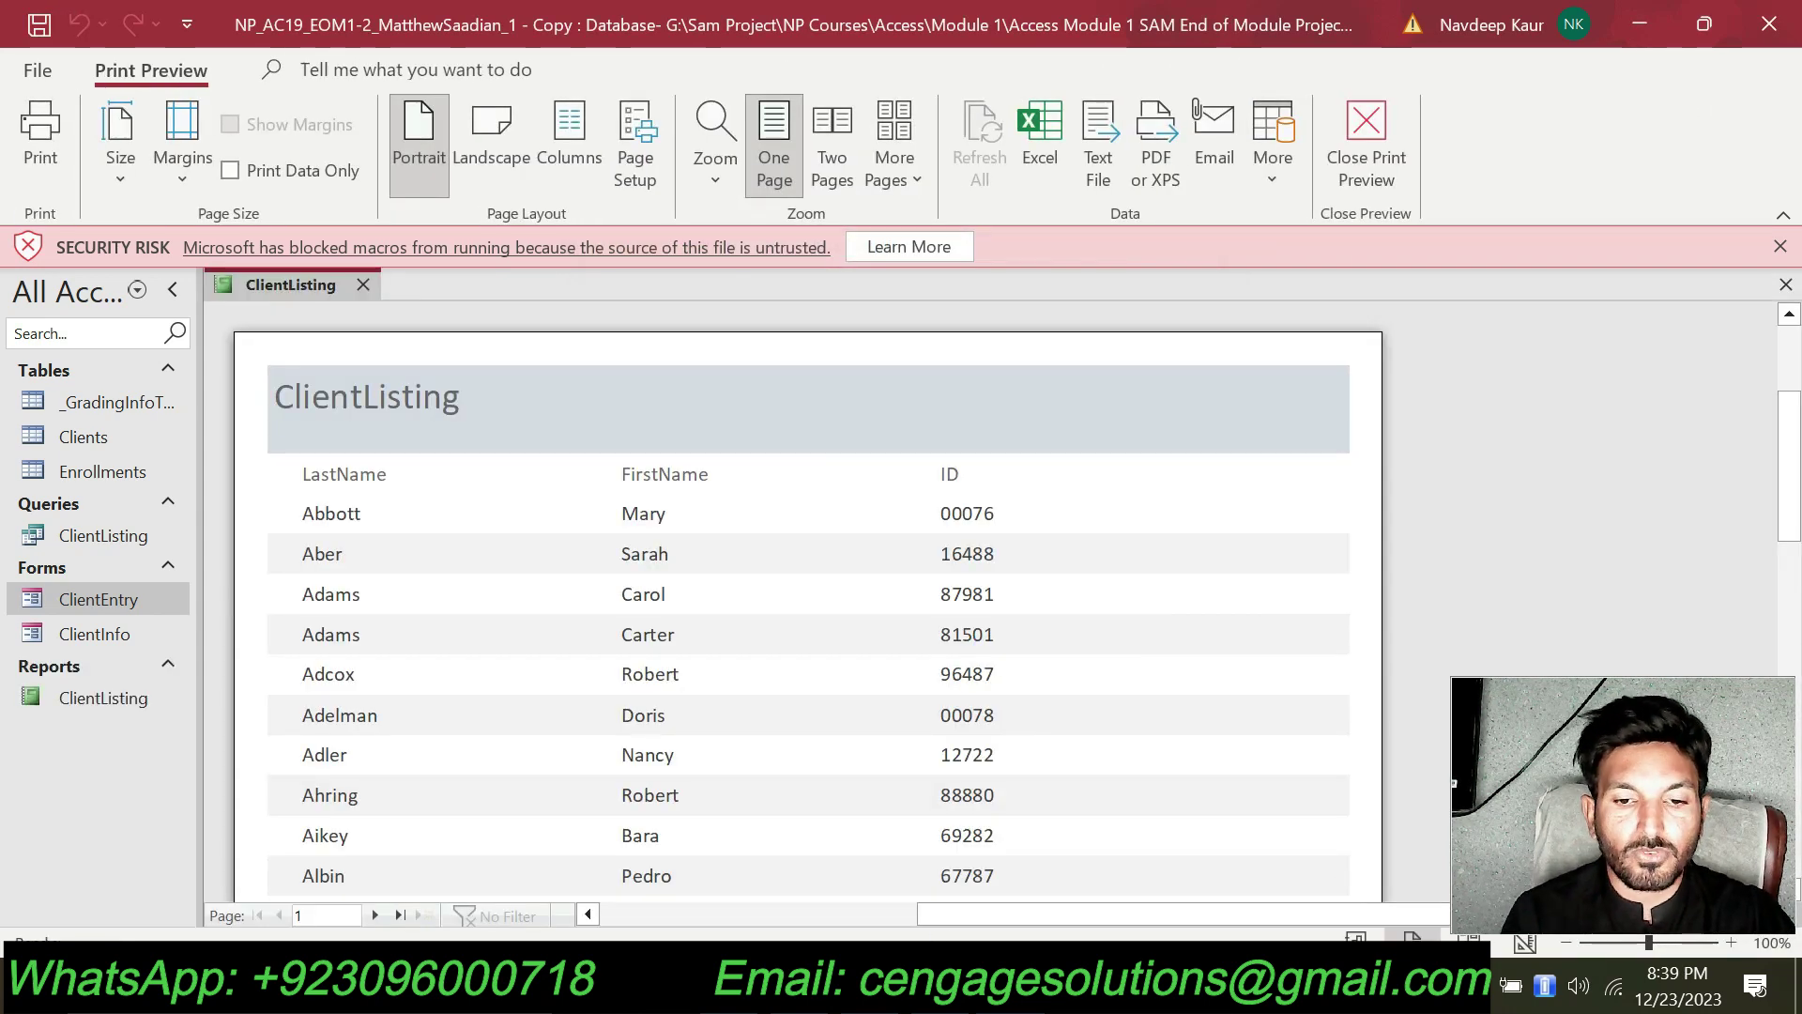
Compare the ClientListing report preview in Access with Figure 3 in the Word instructions.
key(alt+Tab)
scroll(752, 774, down, 5)
scroll(754, 781, up, 1)
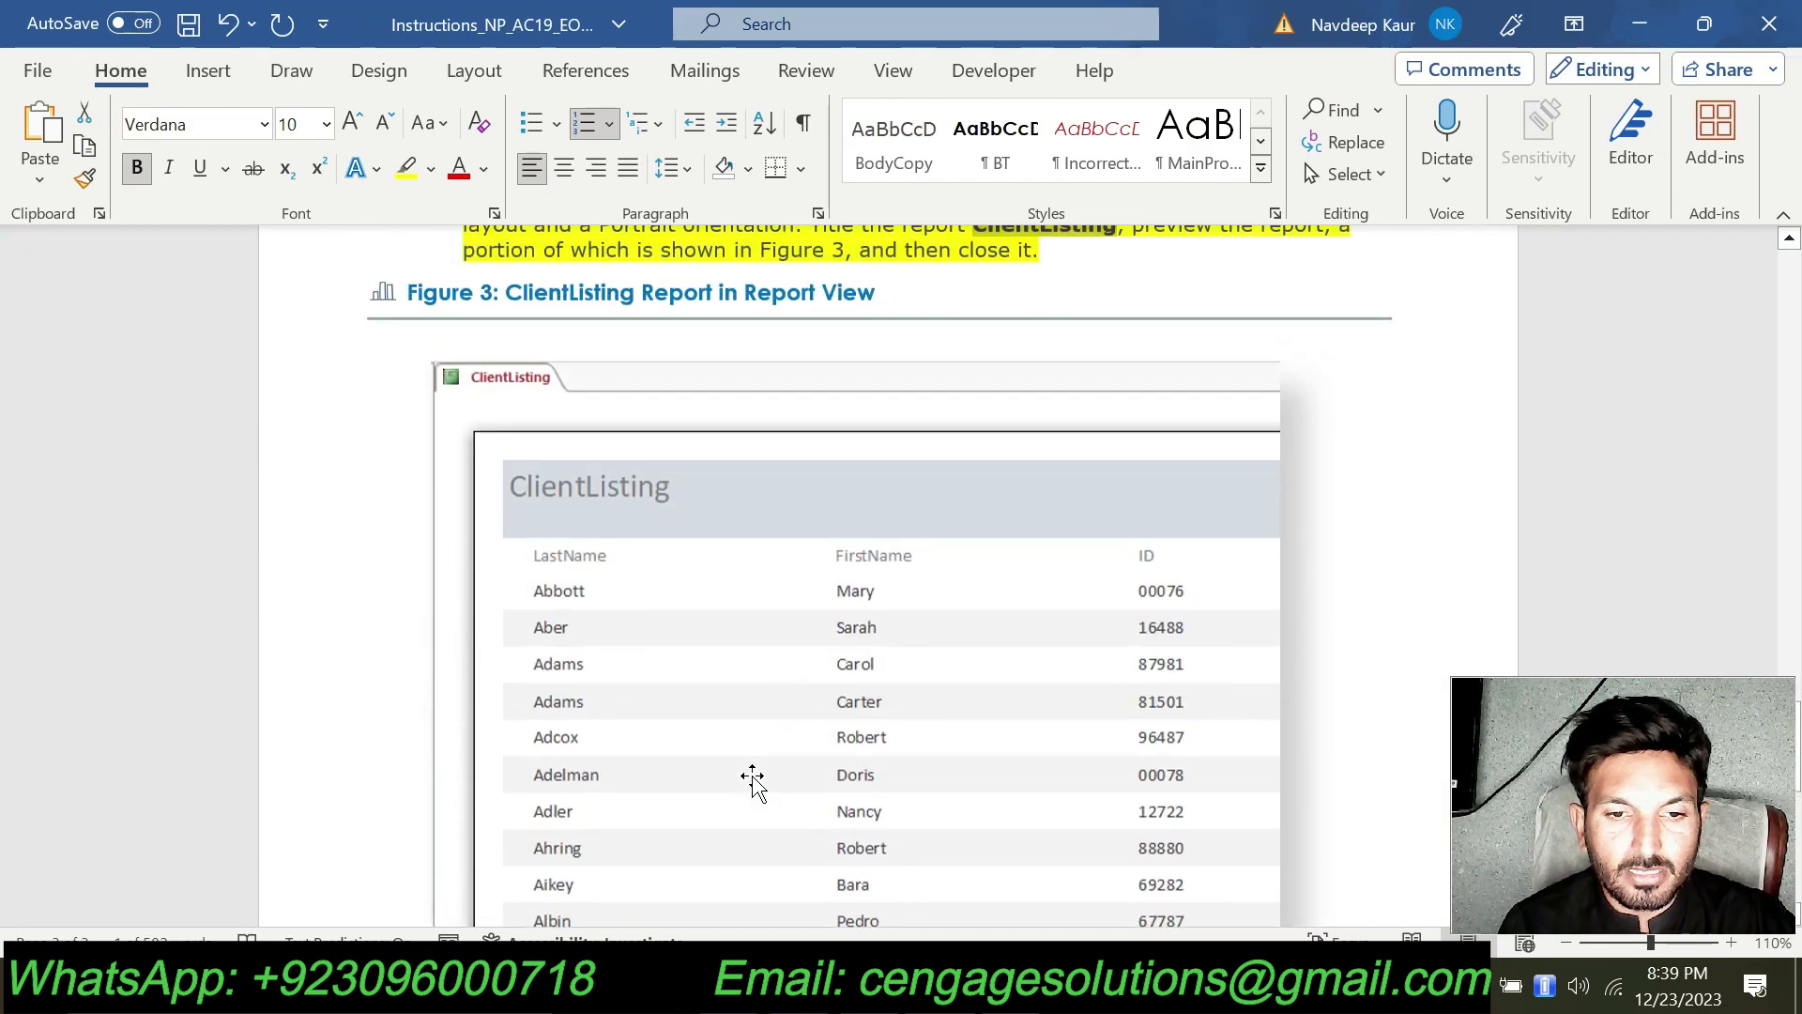
scroll(754, 781, down, 1)
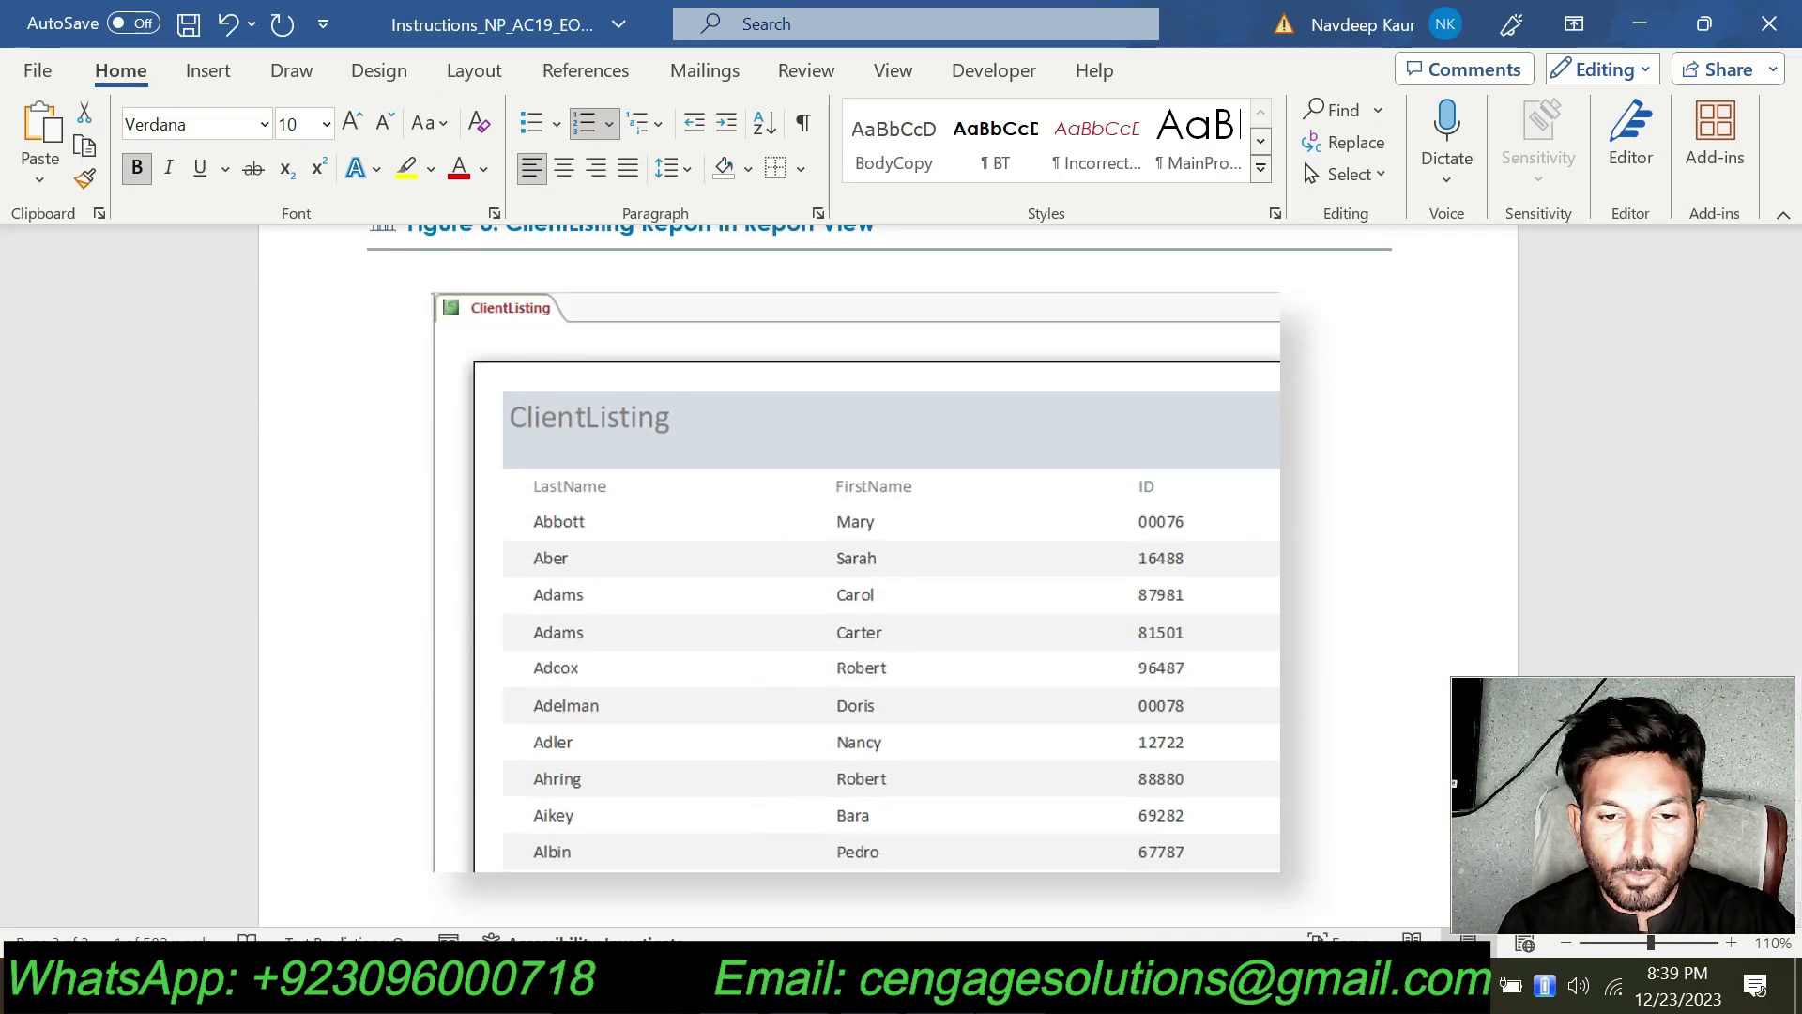
key(alt+Tab)
key(alt+Tab)
key(alt+Tab)
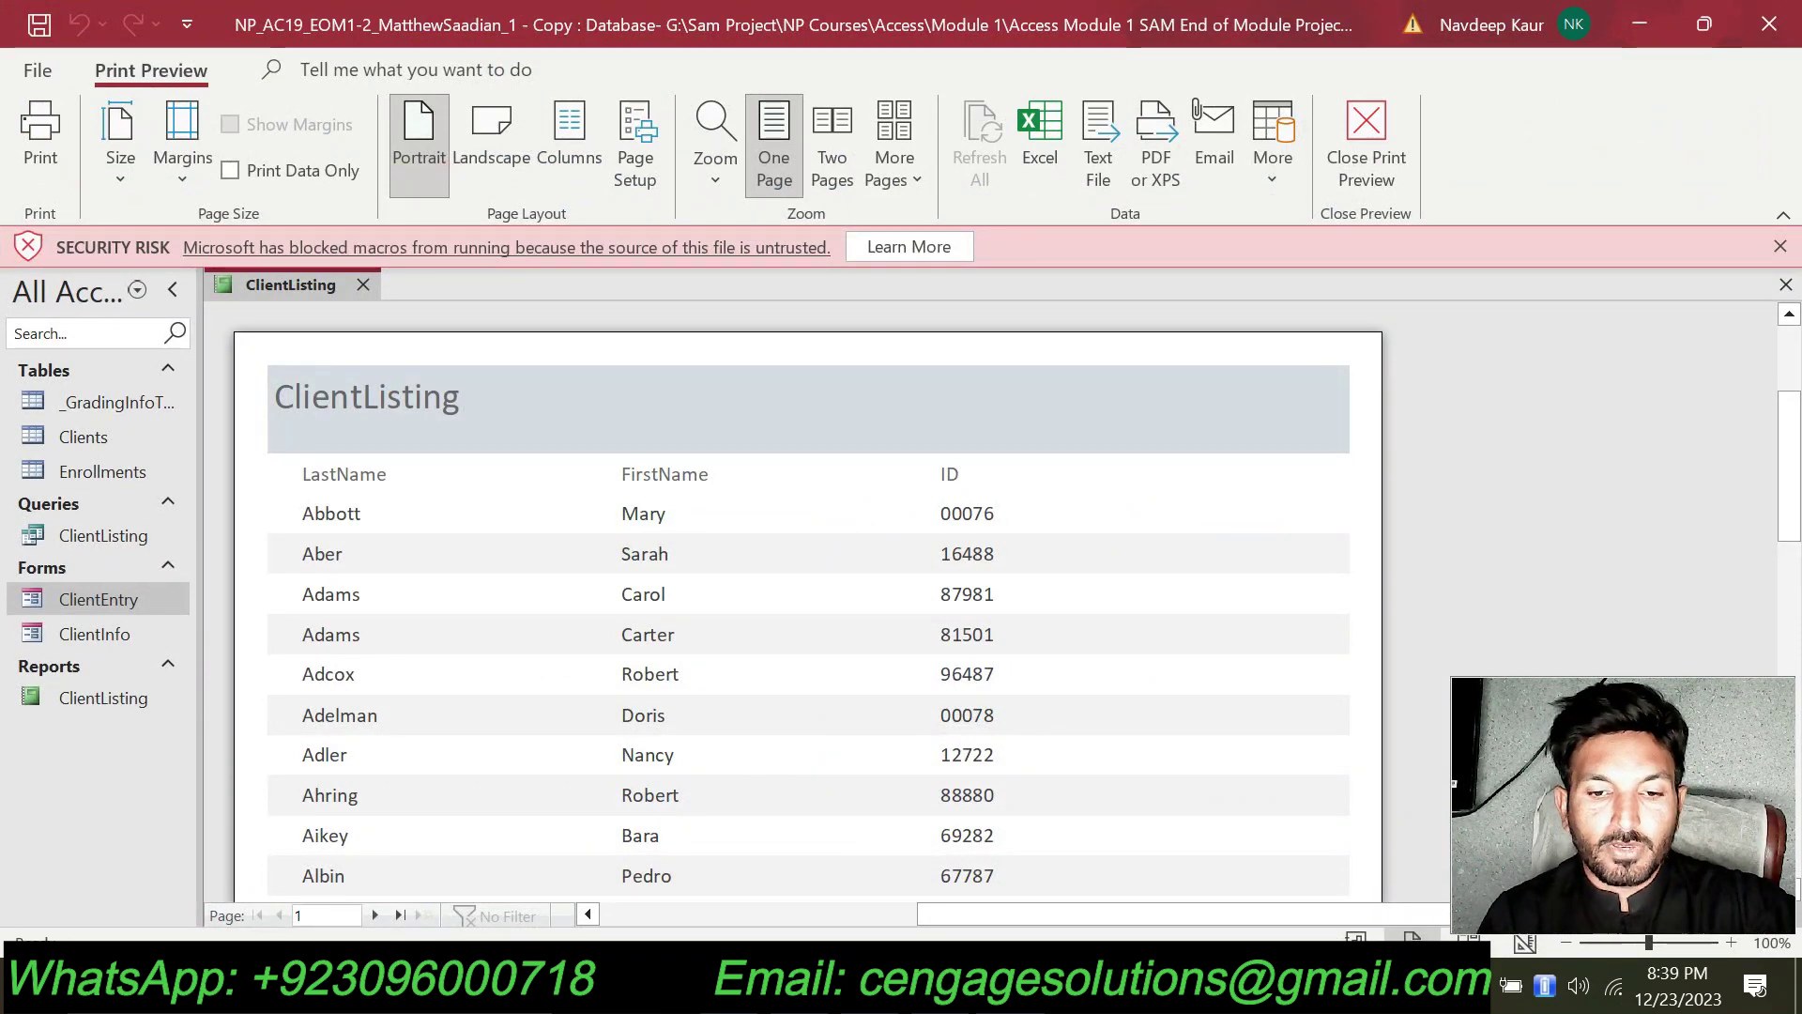
mouse_move(939, 994)
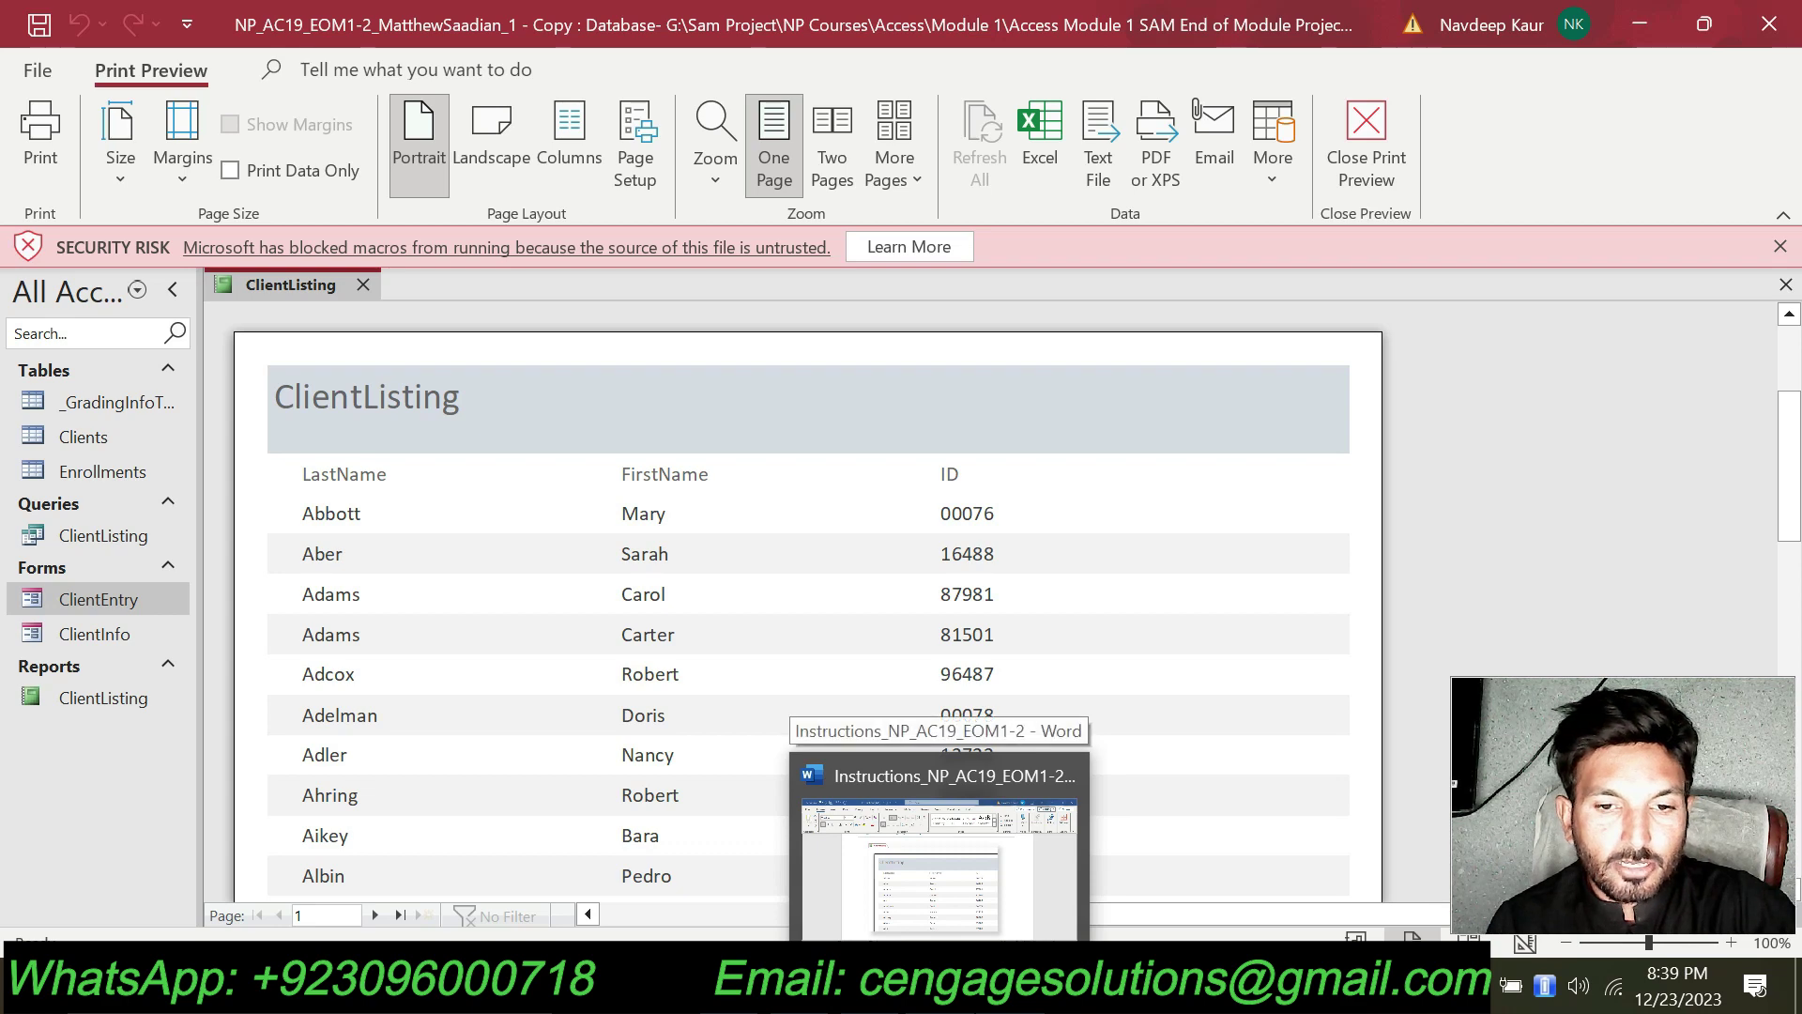
click(938, 868)
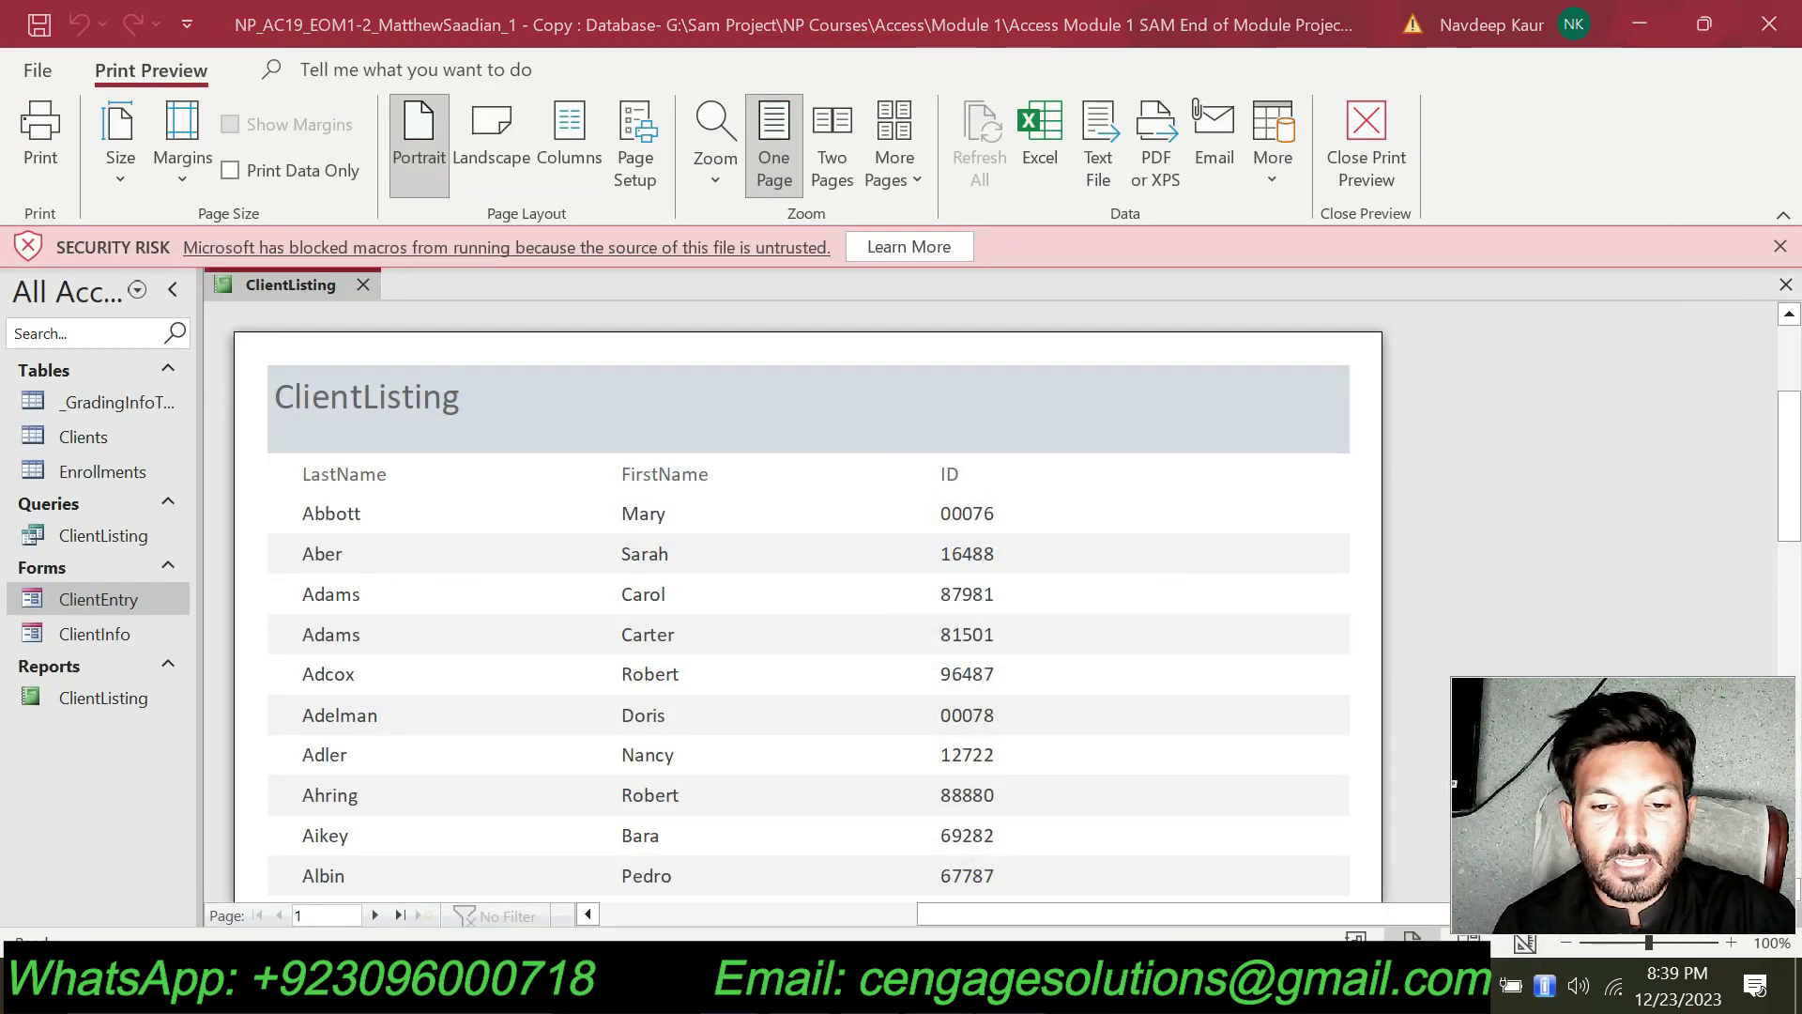
Switch to the Word instructions and remove the yellow highlight from the project step 5 paragraph.
click(939, 993)
scroll(1018, 865, up, 2)
scroll(969, 676, up, 3)
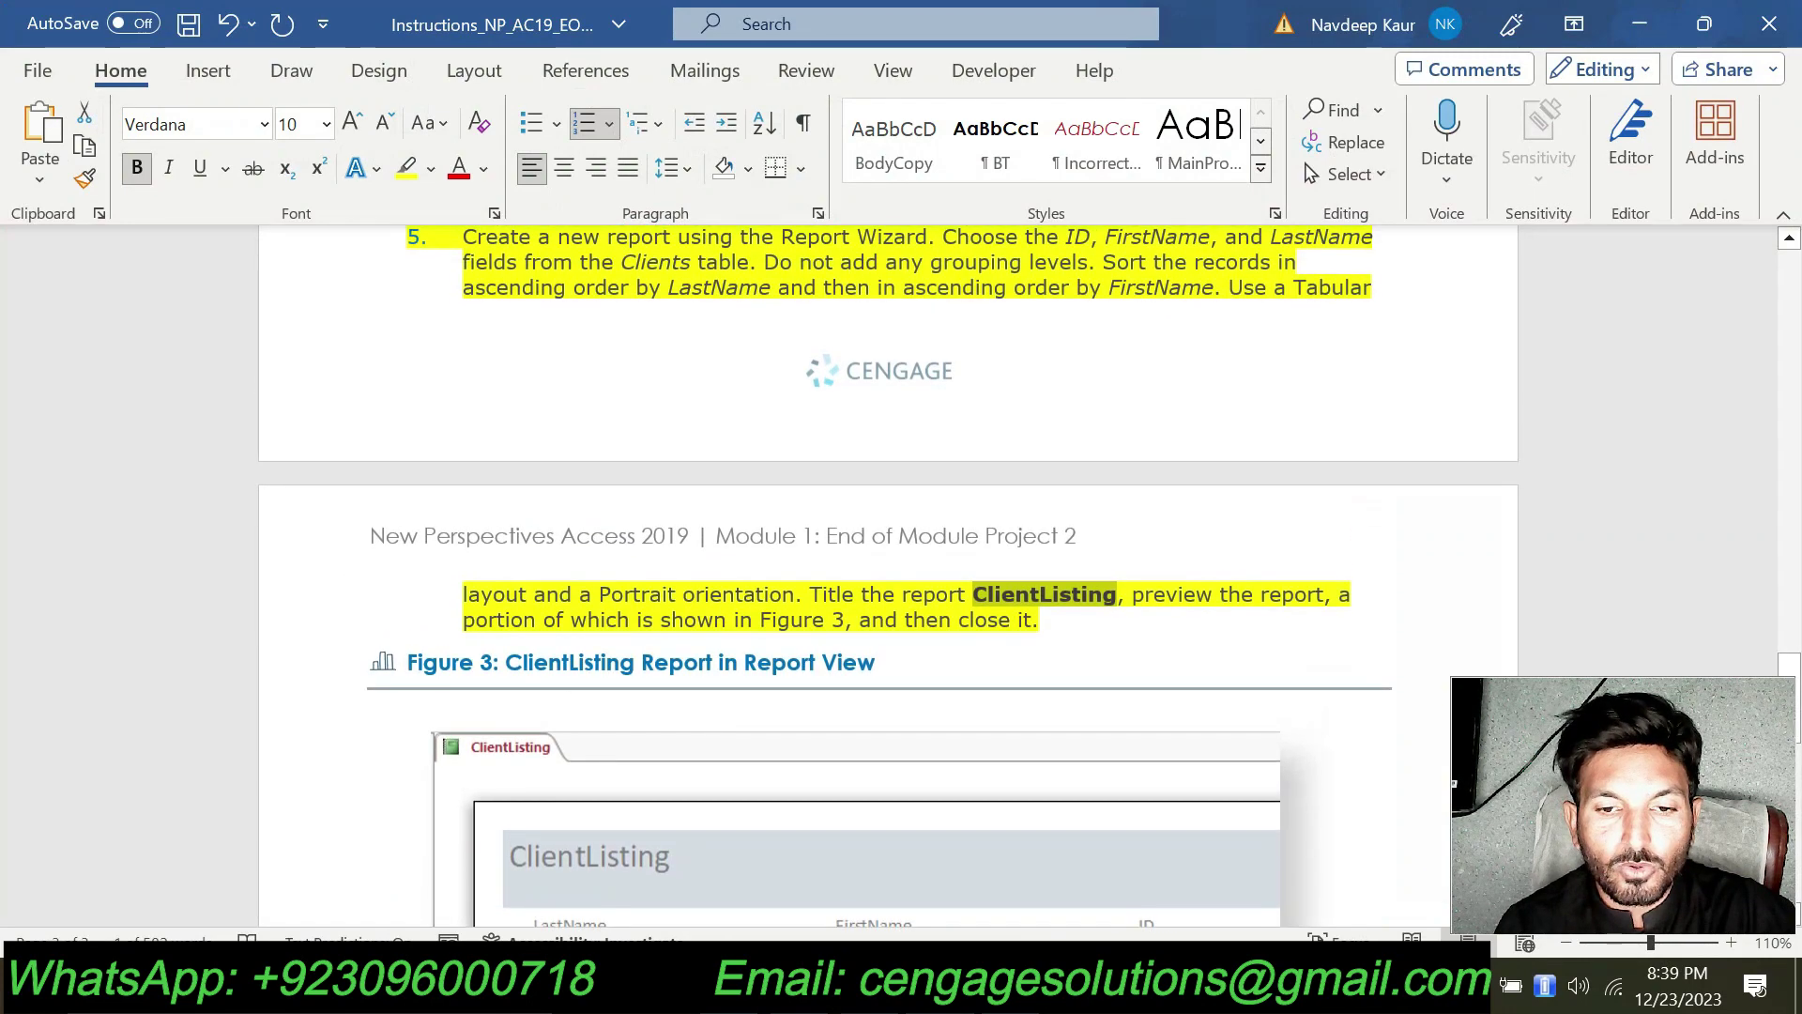
triple_click(1078, 608)
scroll(1077, 608, up, 2)
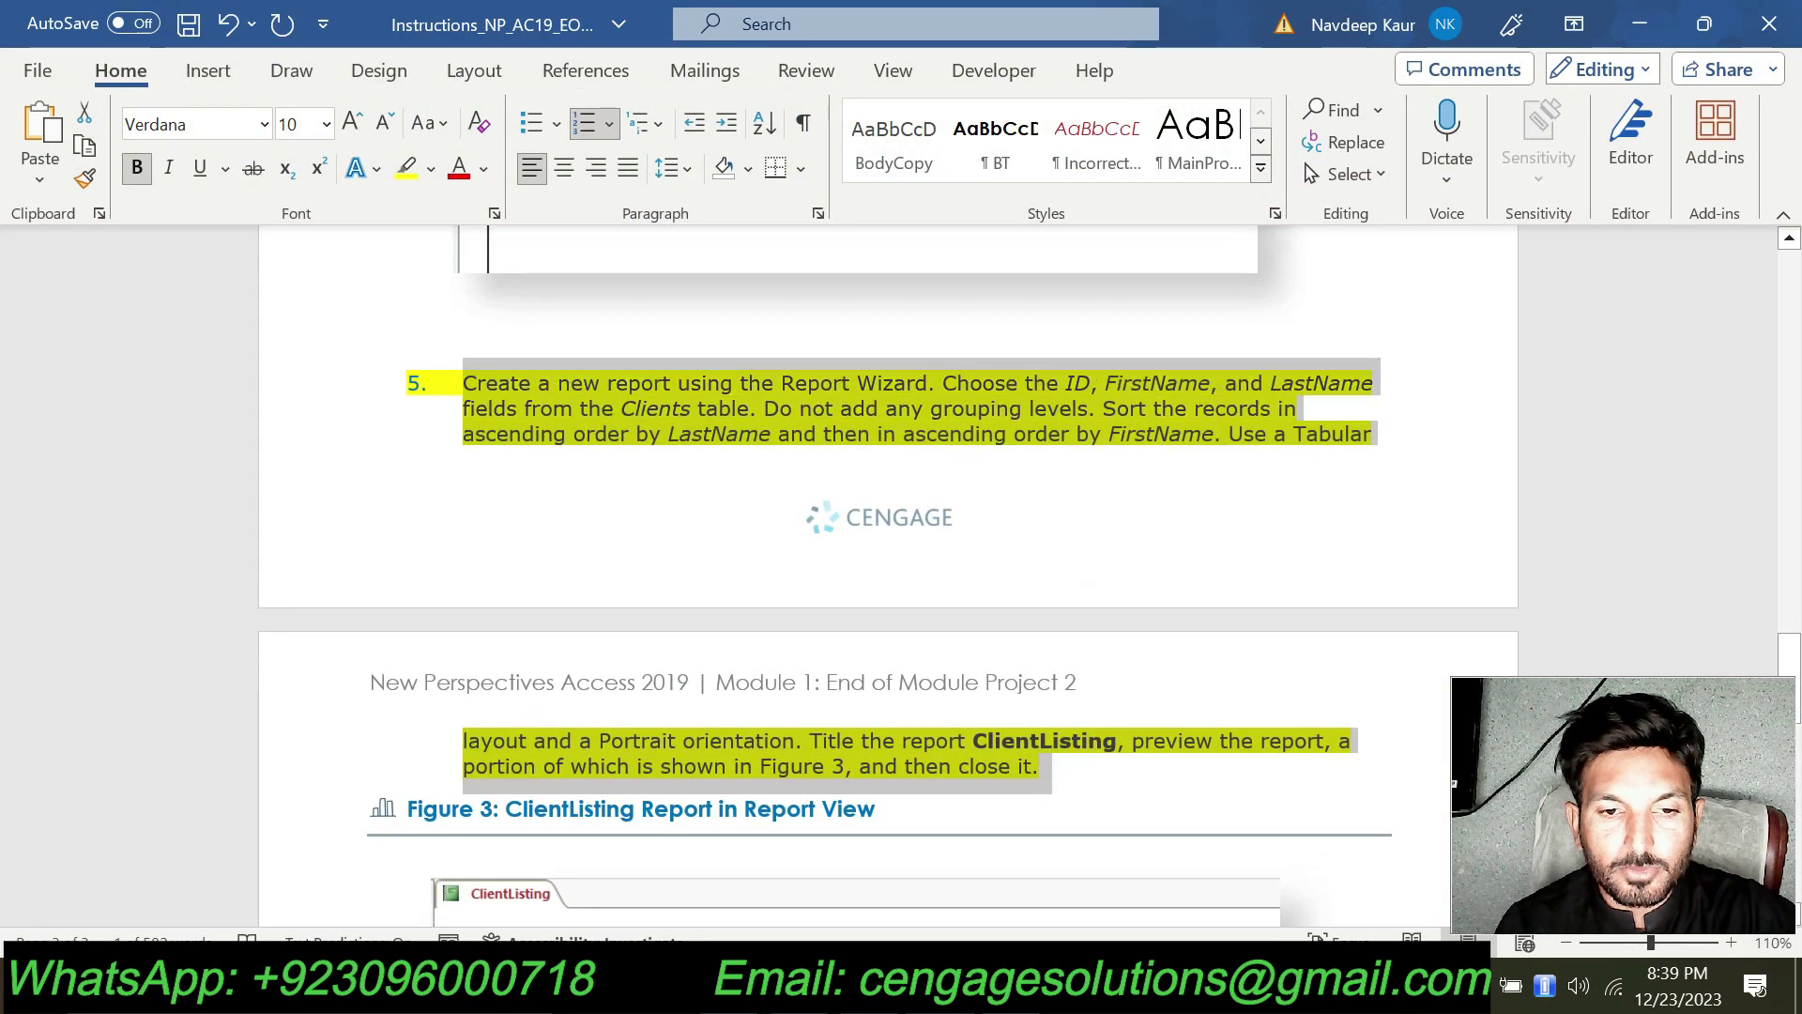
mouse_move(498, 371)
click(554, 330)
Read the field, data type and table name requirements in project step 6.
scroll(1026, 685, down, 12)
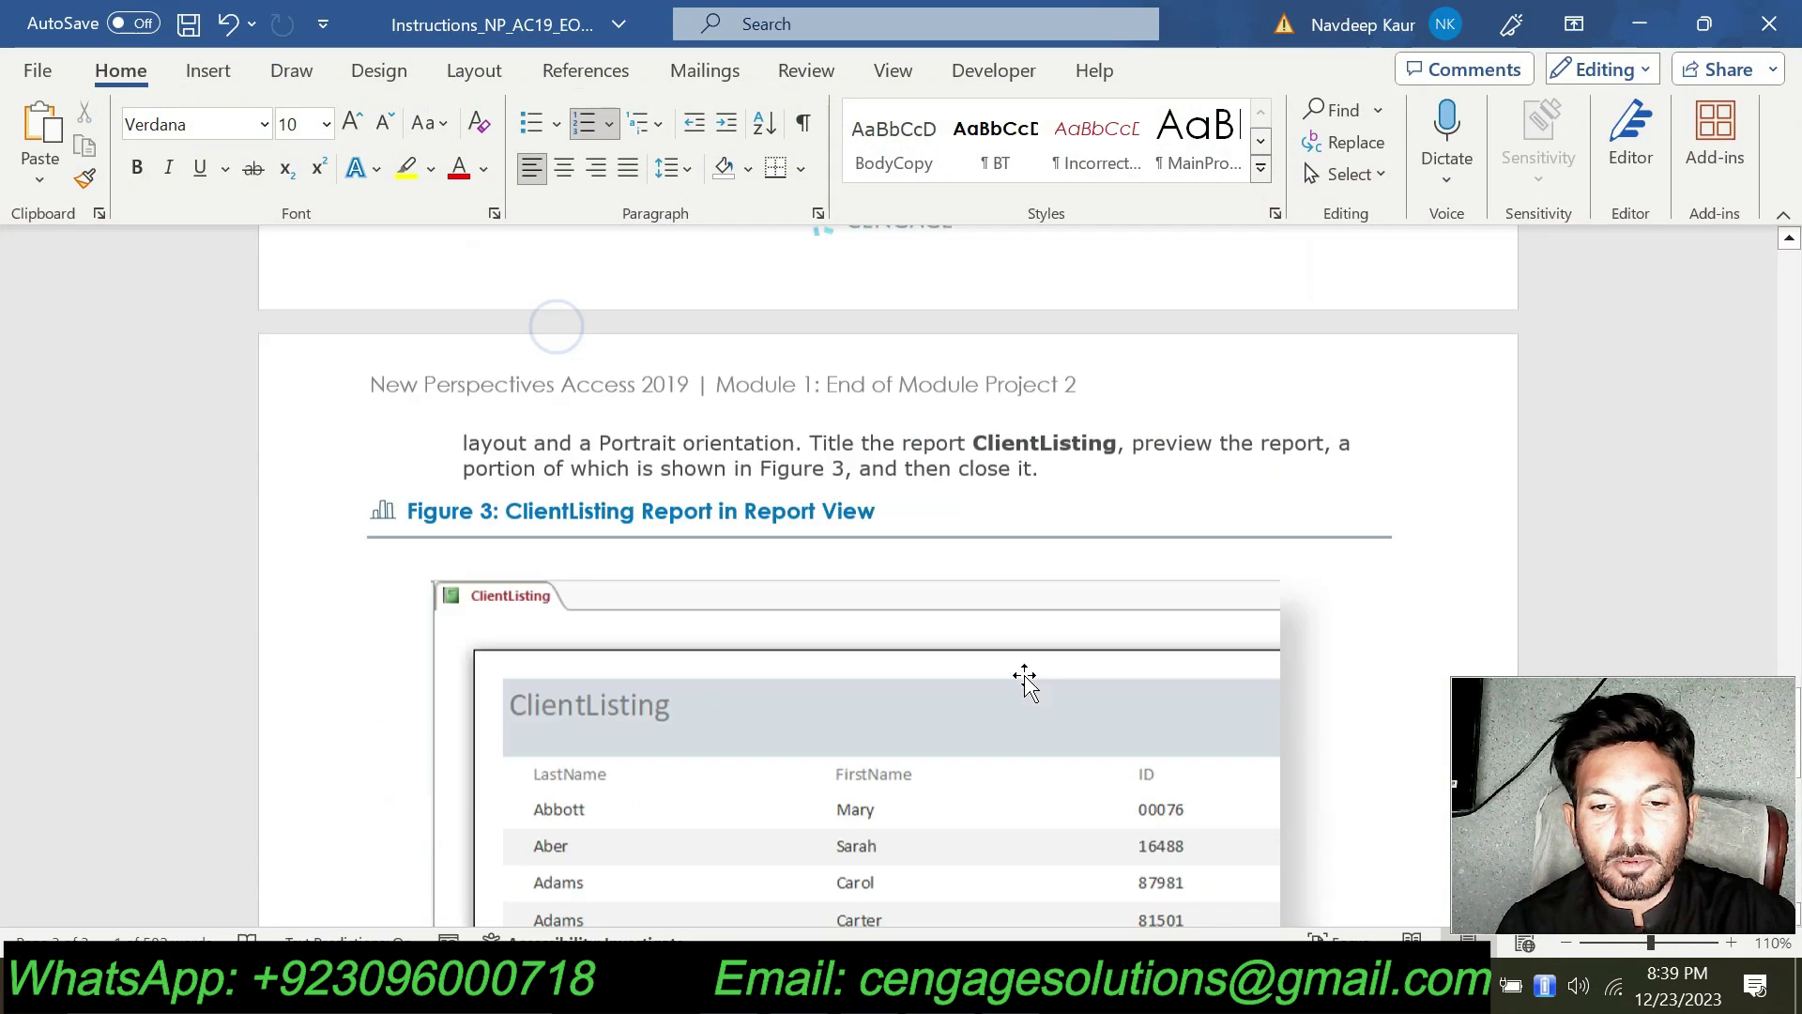
scroll(887, 577, up, 5)
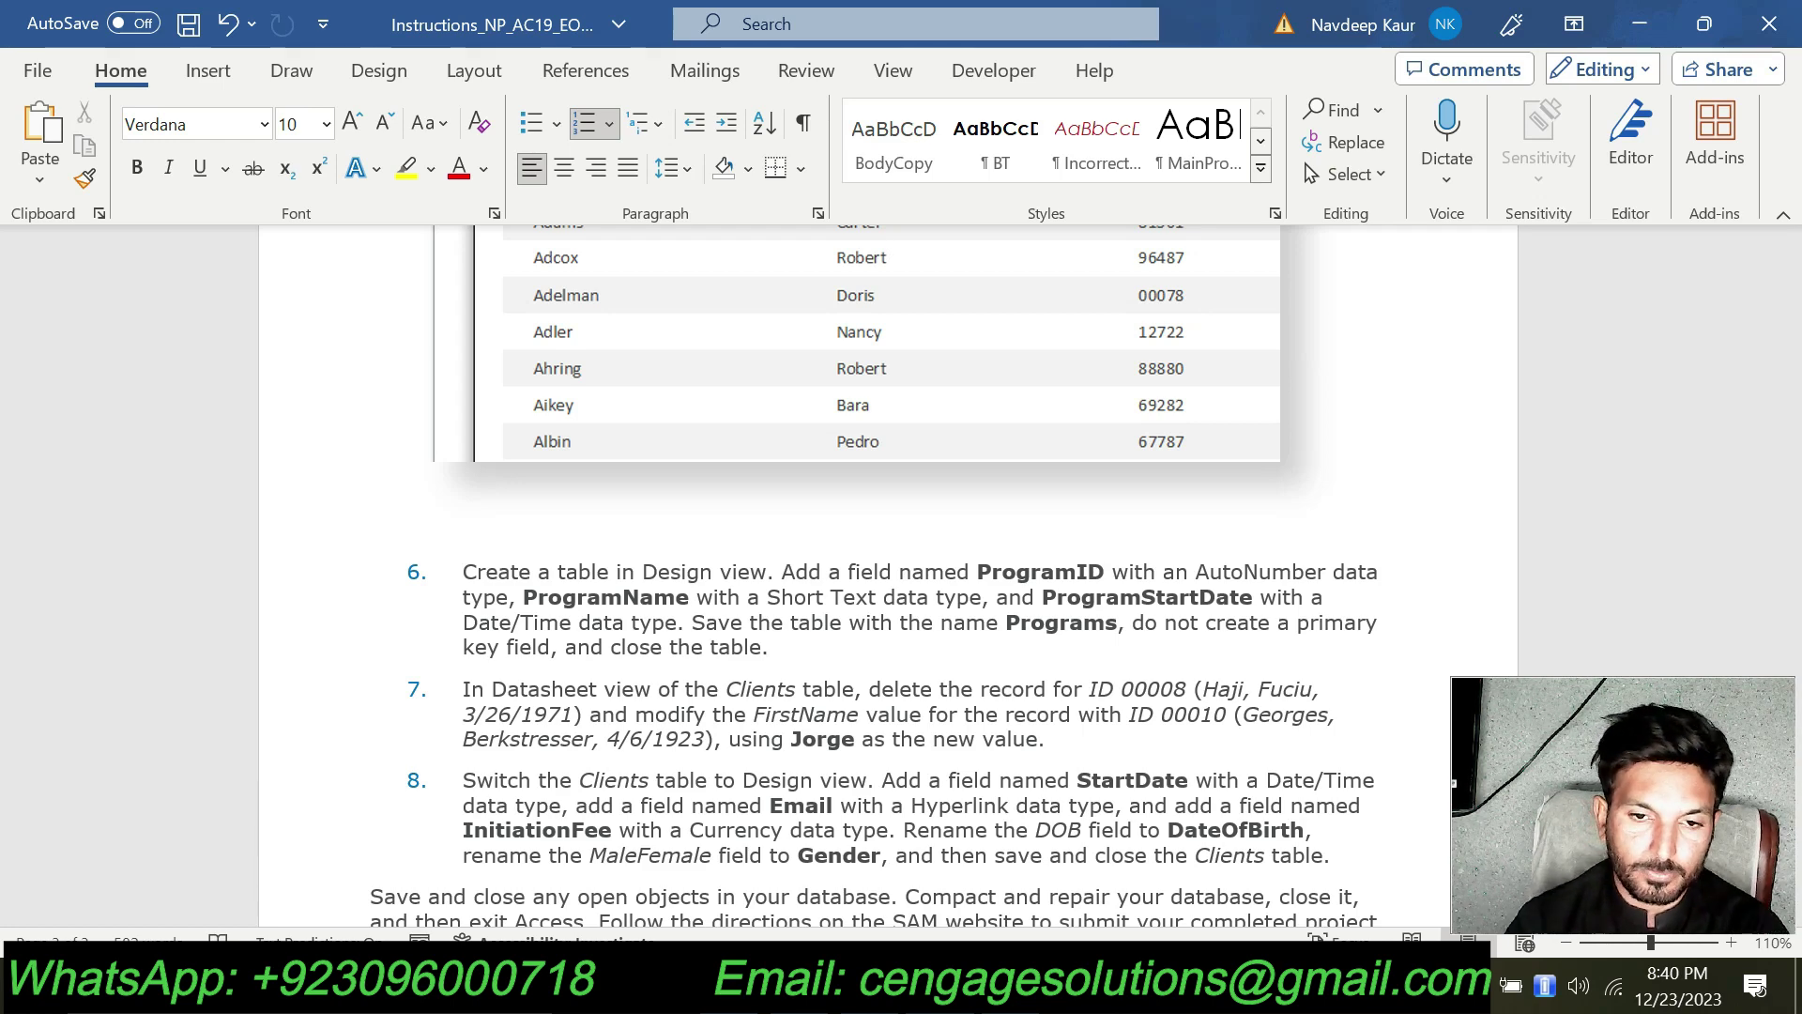
scroll(887, 563, down, 2)
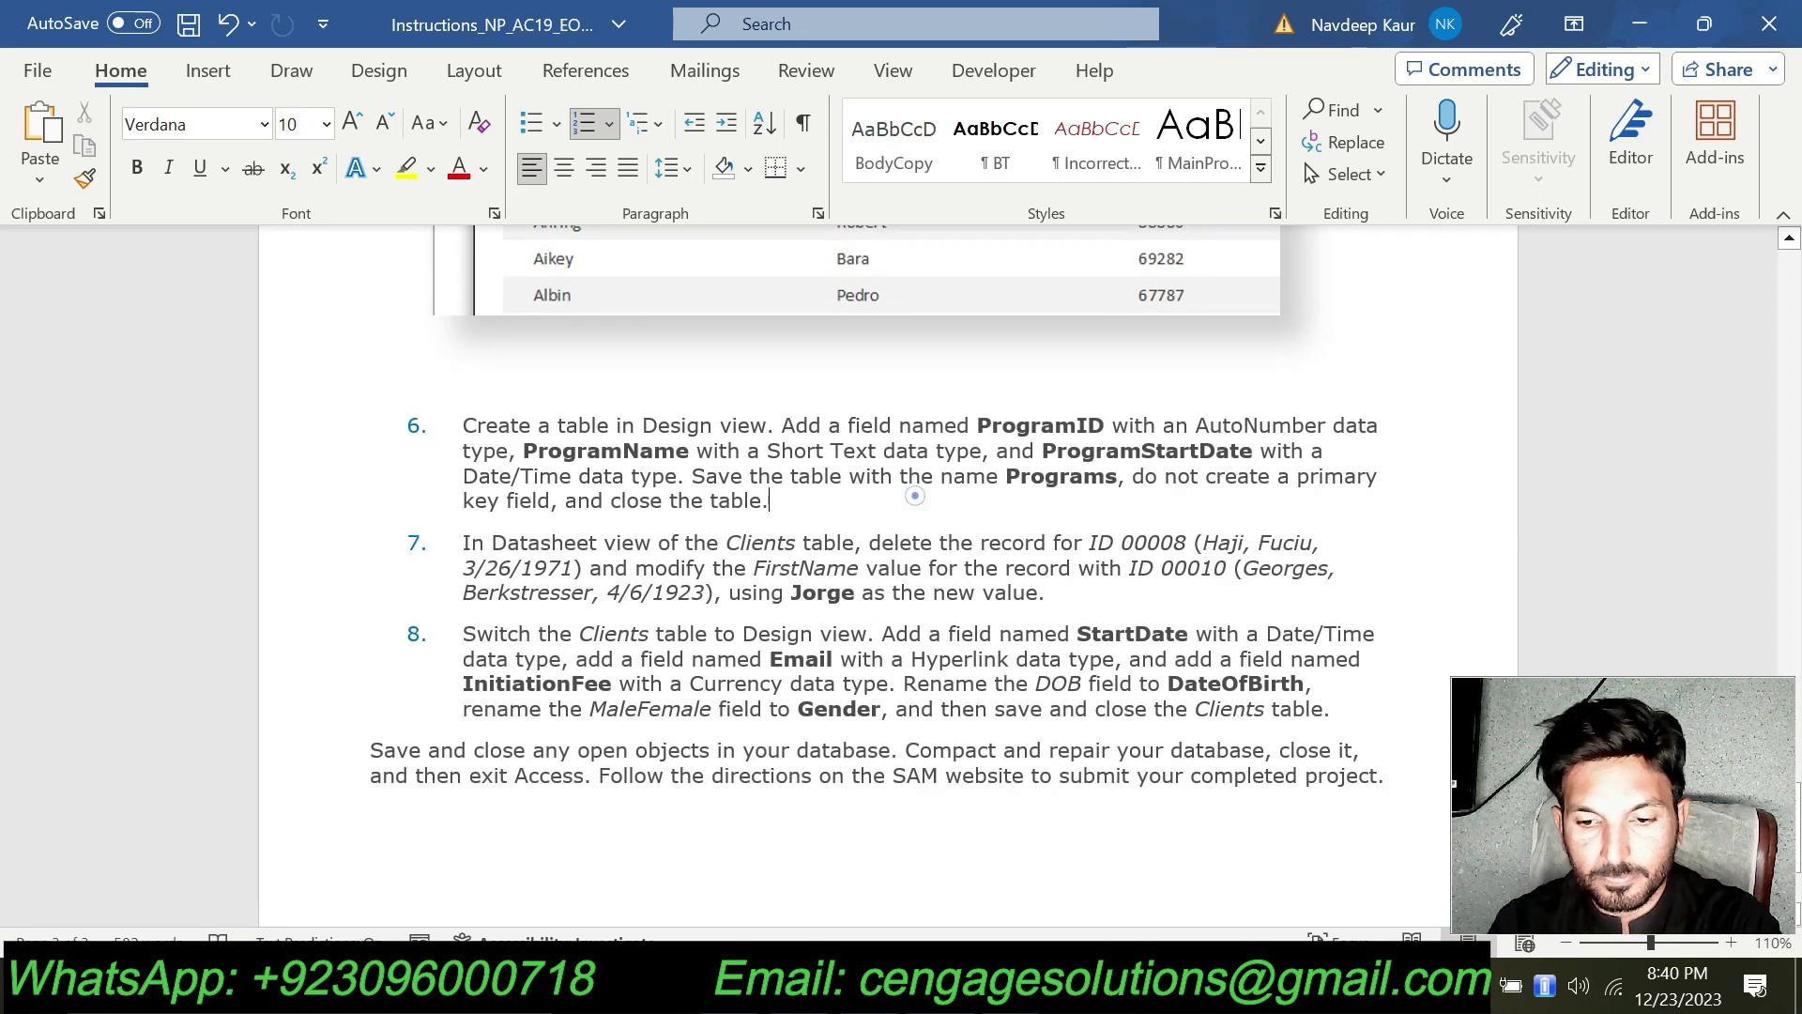